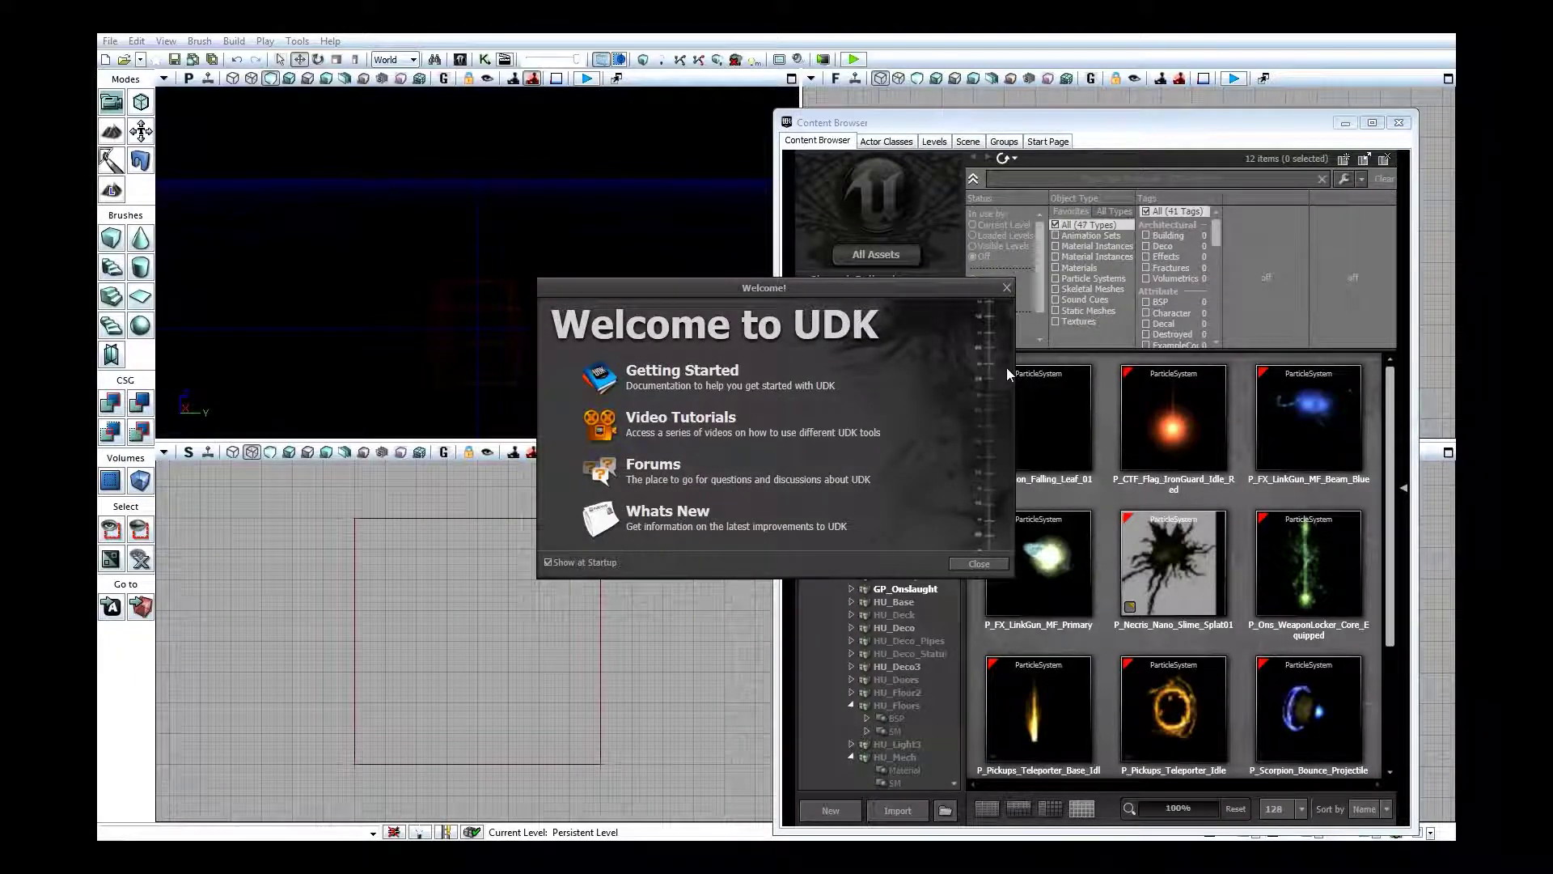
Dismiss the Welcome dialog and Content Browser, then load the recent Tutorial.udk map.
click(1007, 288)
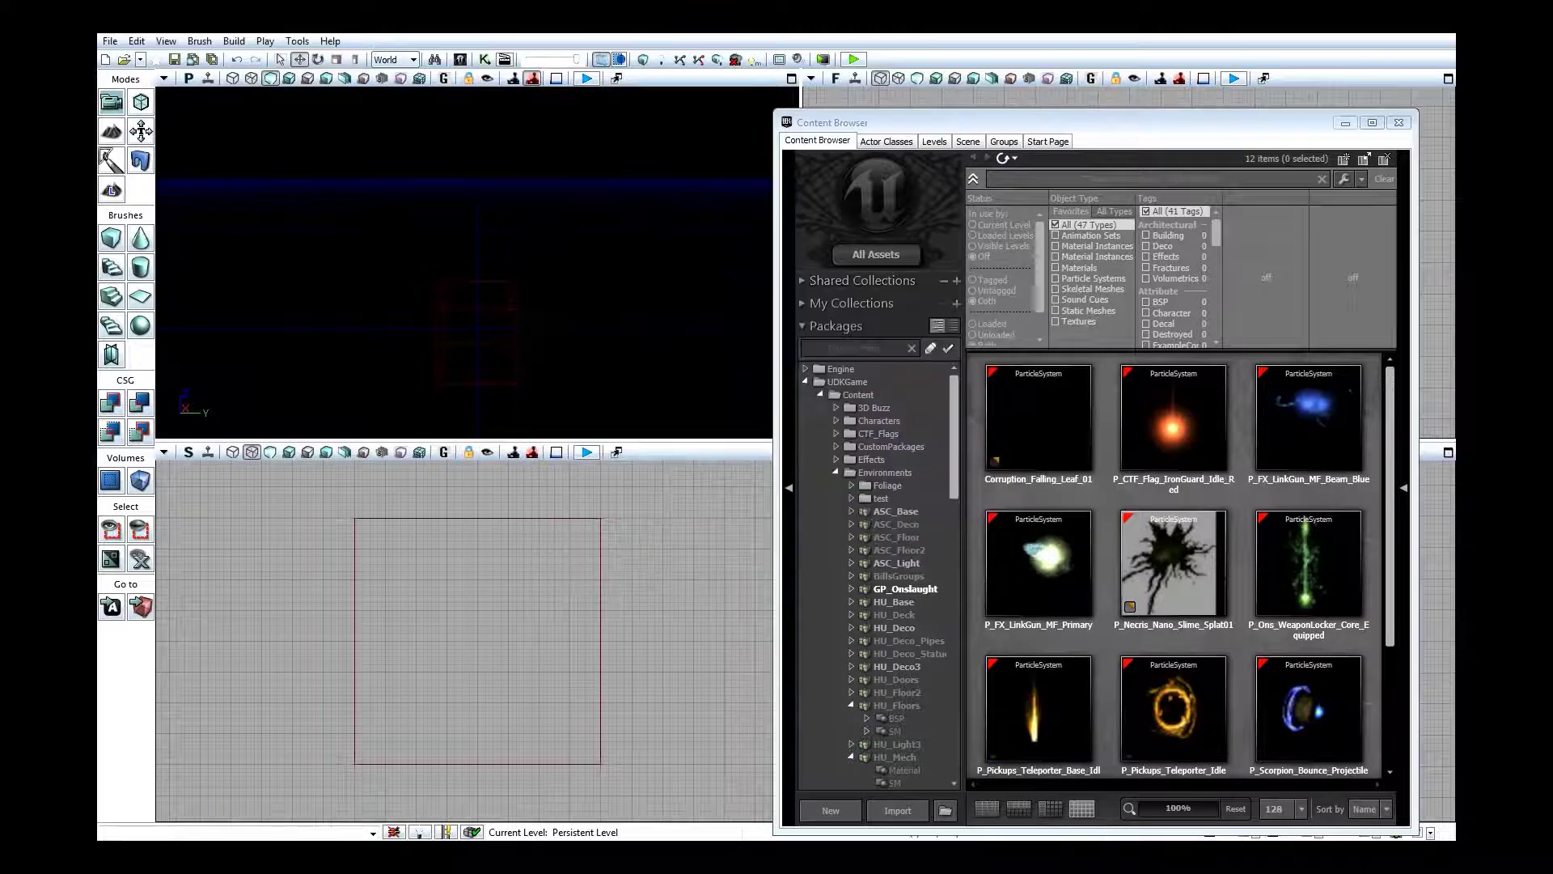
click(1400, 123)
click(110, 42)
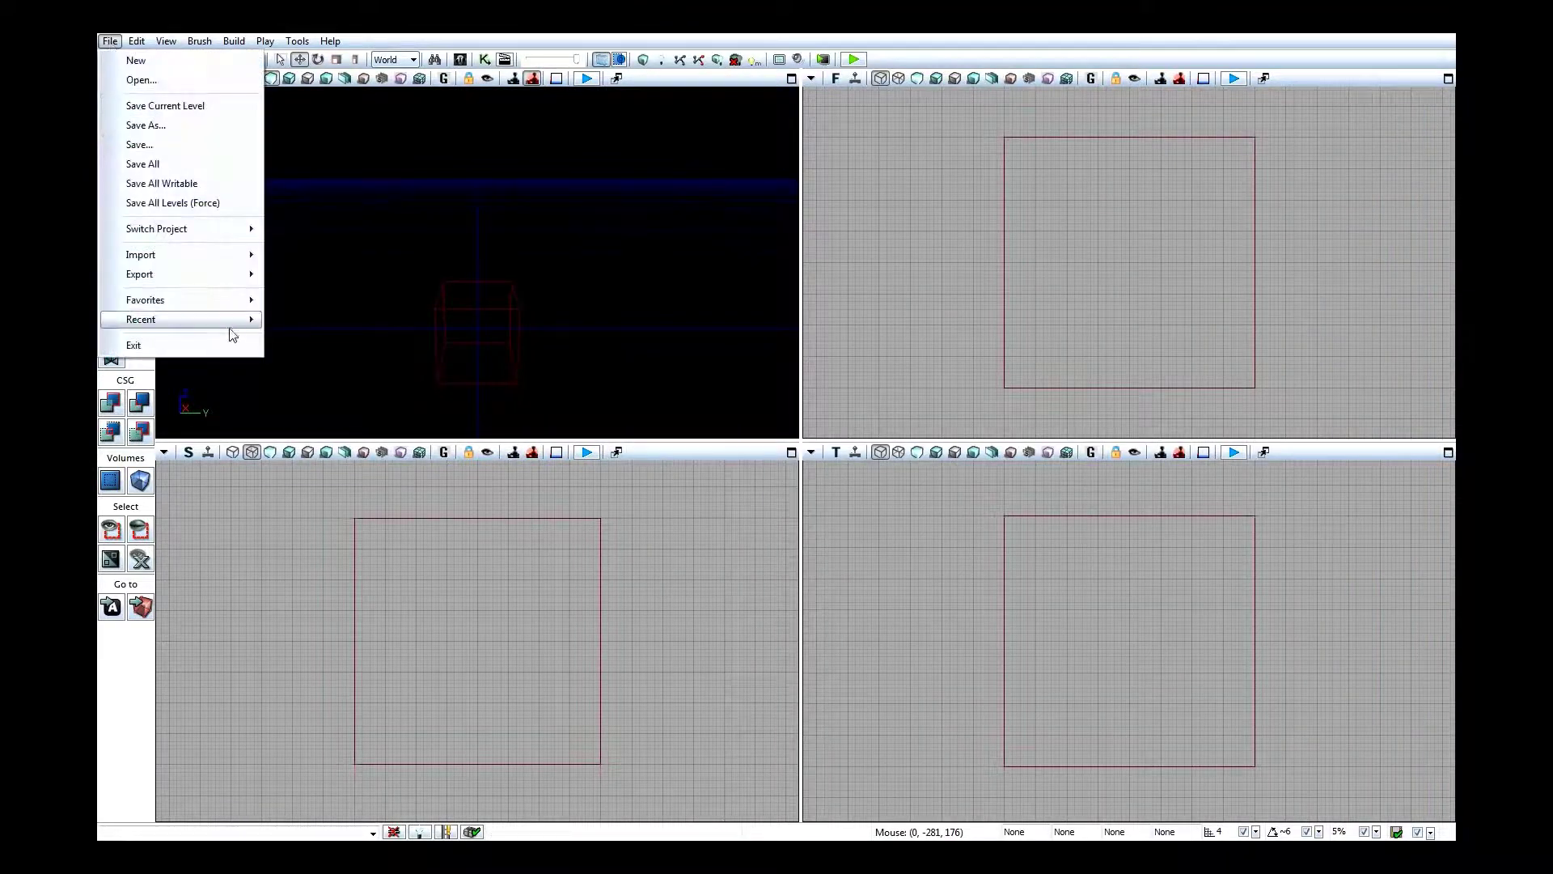
mouse_move(234, 321)
click(380, 322)
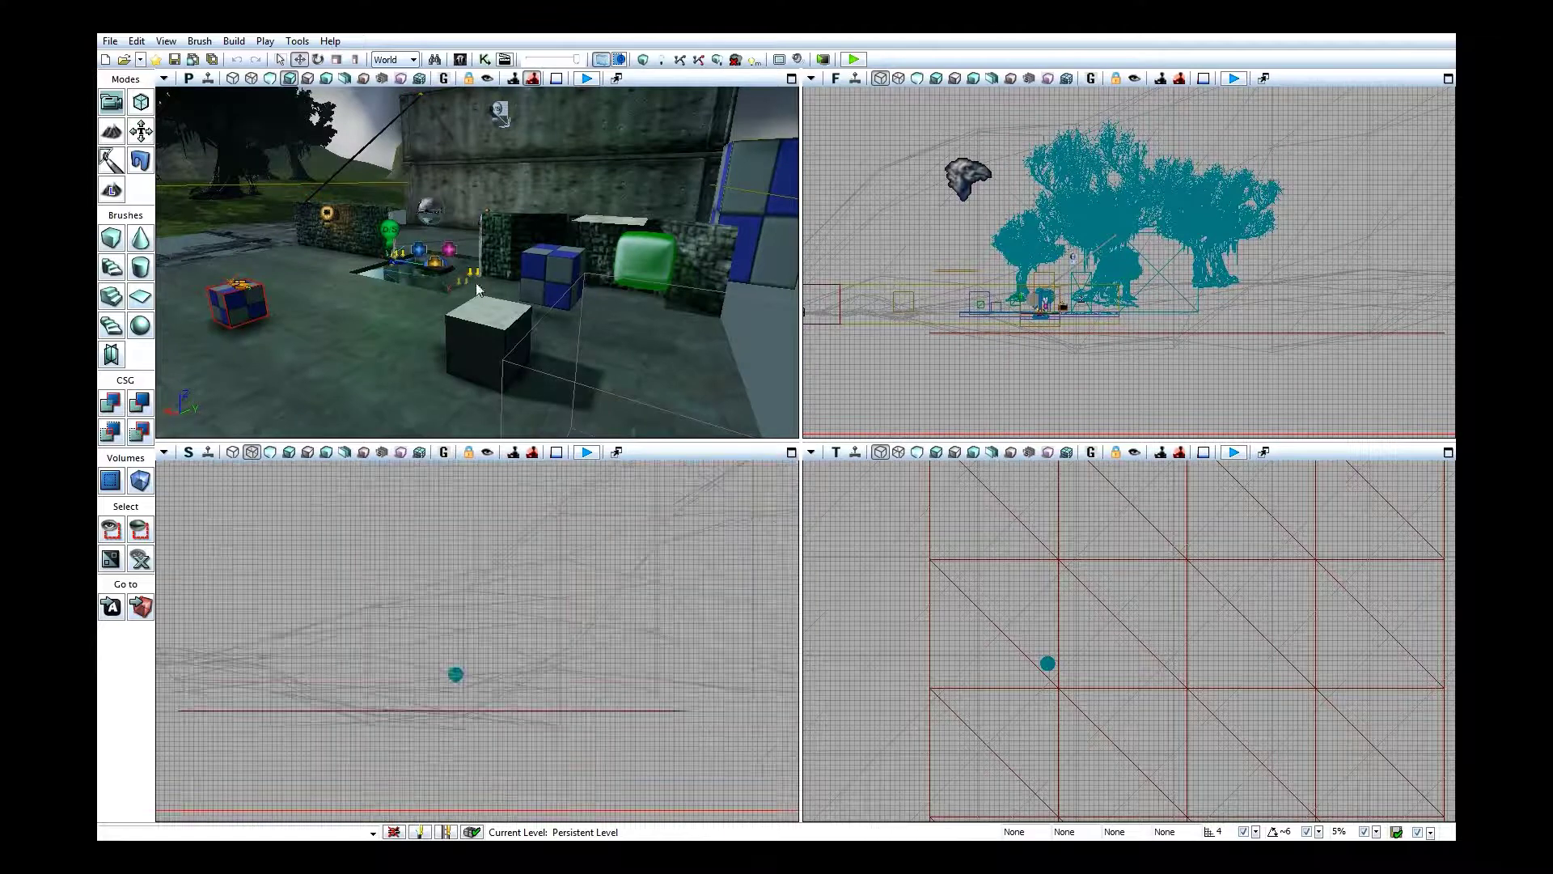
right_drag(480, 286, 672, 314)
double_click(499, 220)
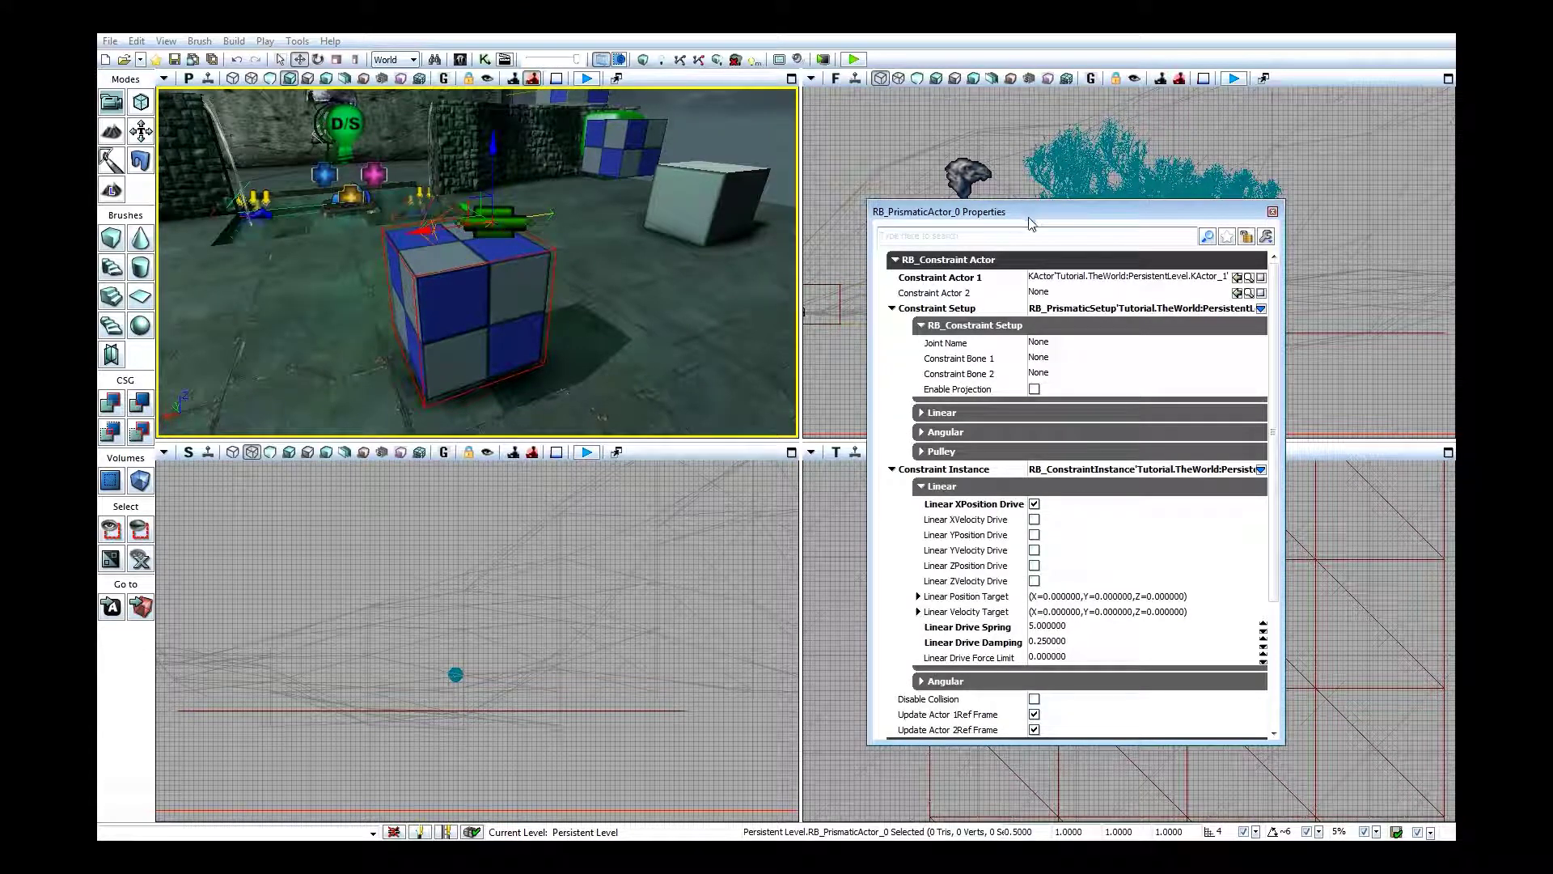
text(spring)
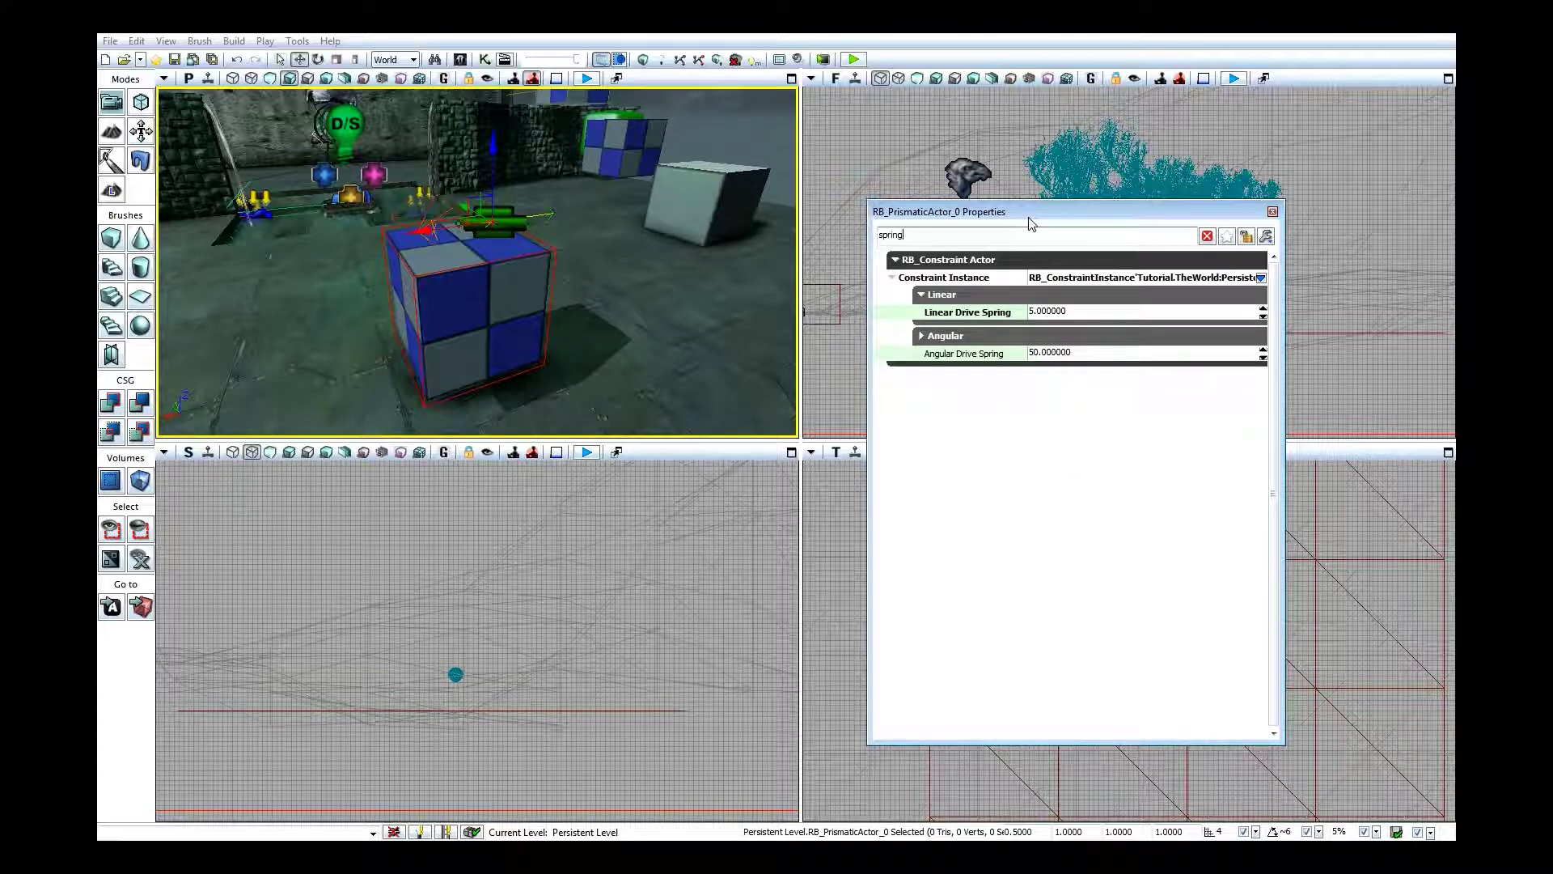
key(BackSpace)
key(BackSpace)
key(BackSpace)
key(BackSpace)
key(BackSpace)
key(BackSpace)
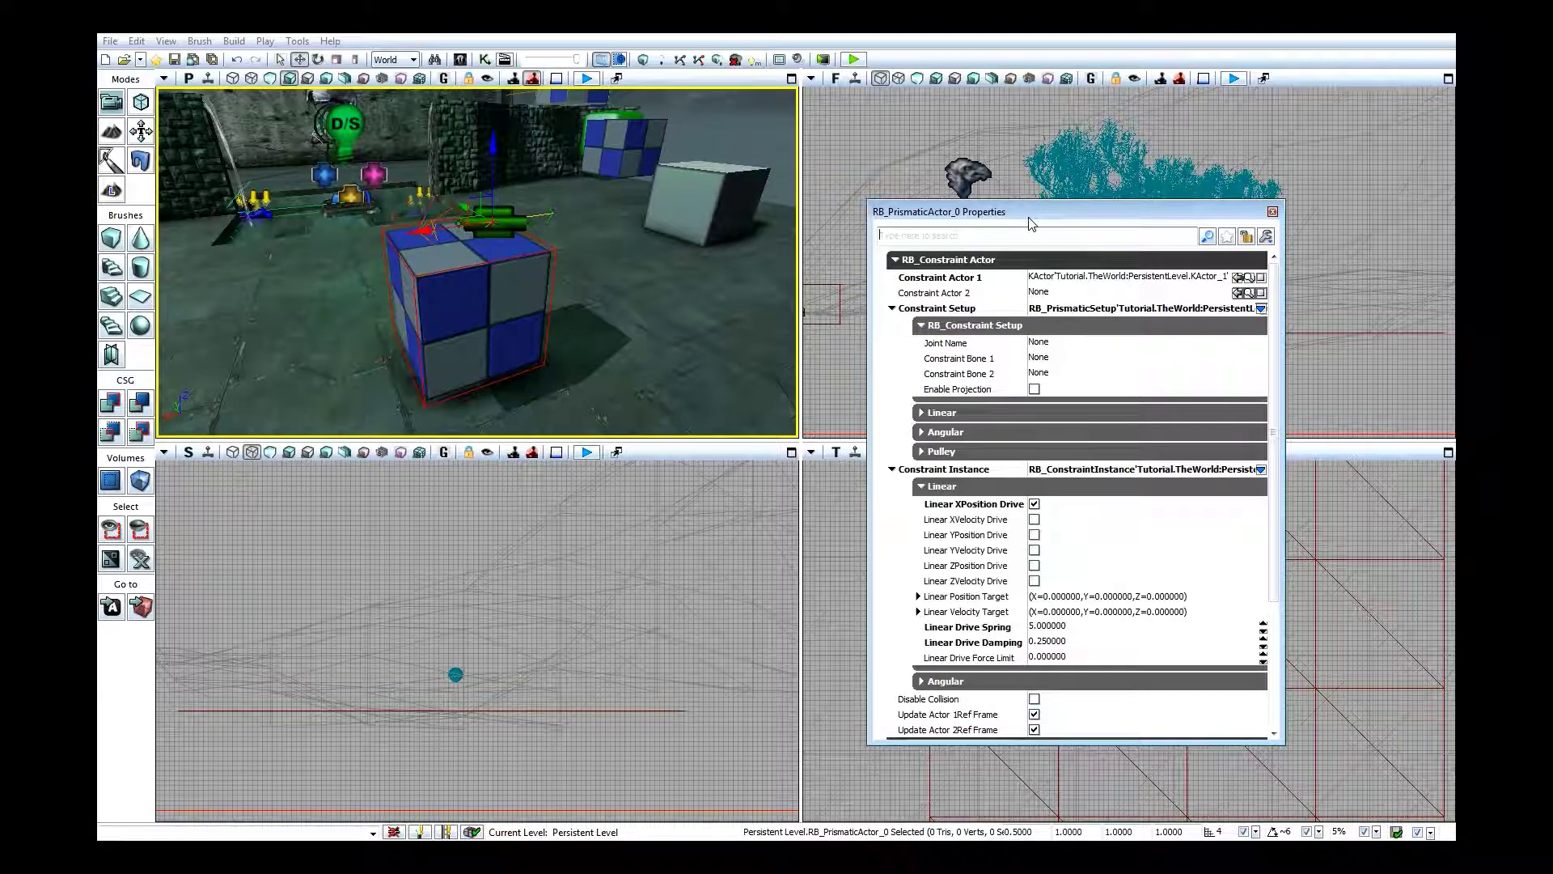
click(483, 279)
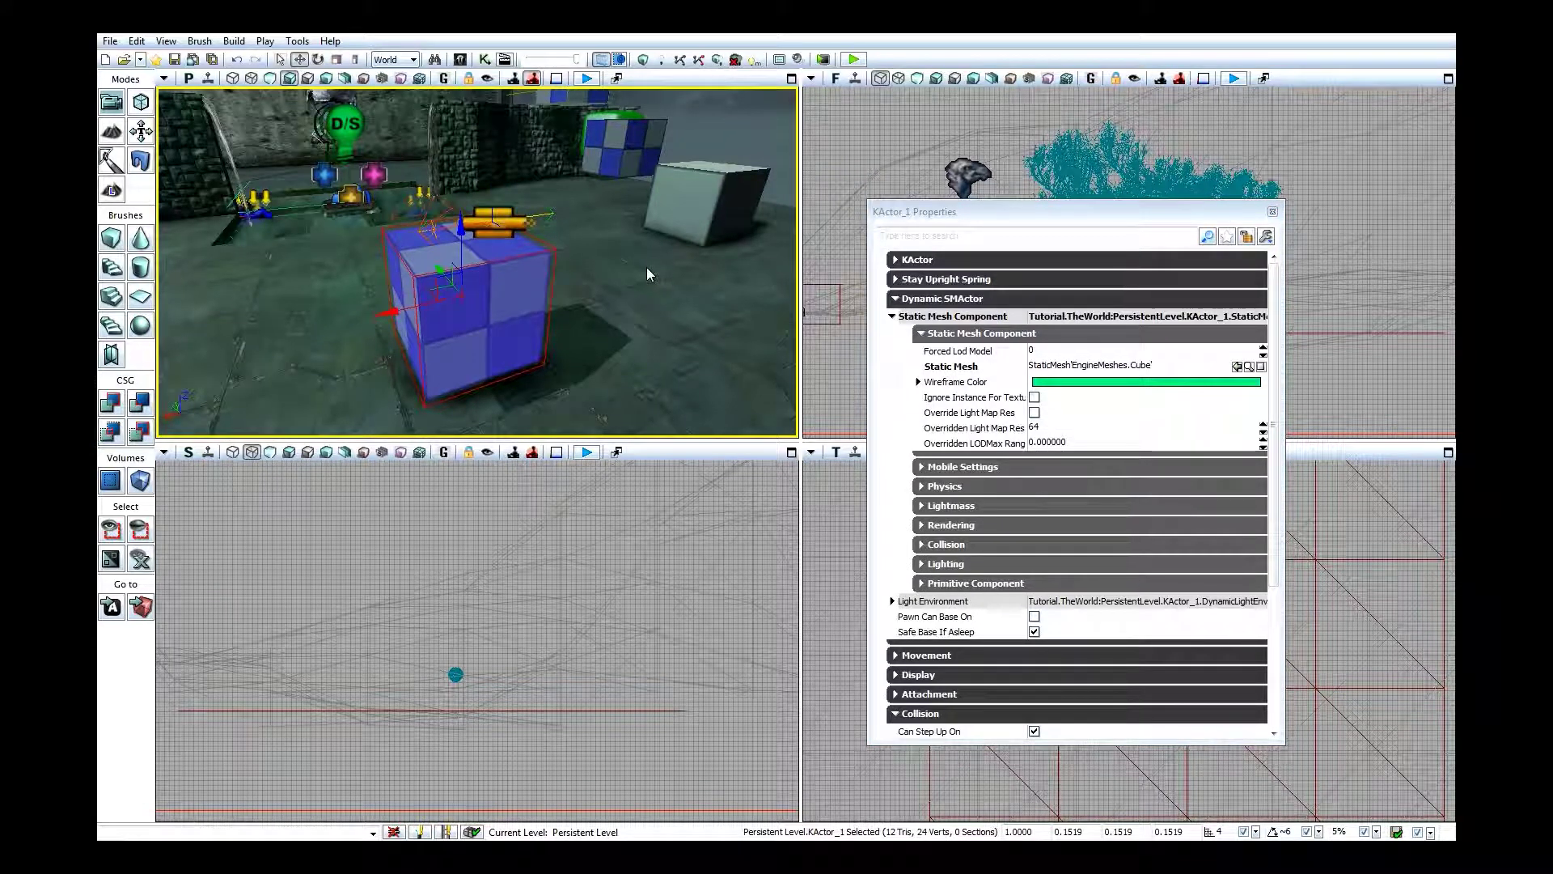
right_drag(538, 298, 539, 298)
drag(537, 292, 586, 287)
click(1272, 211)
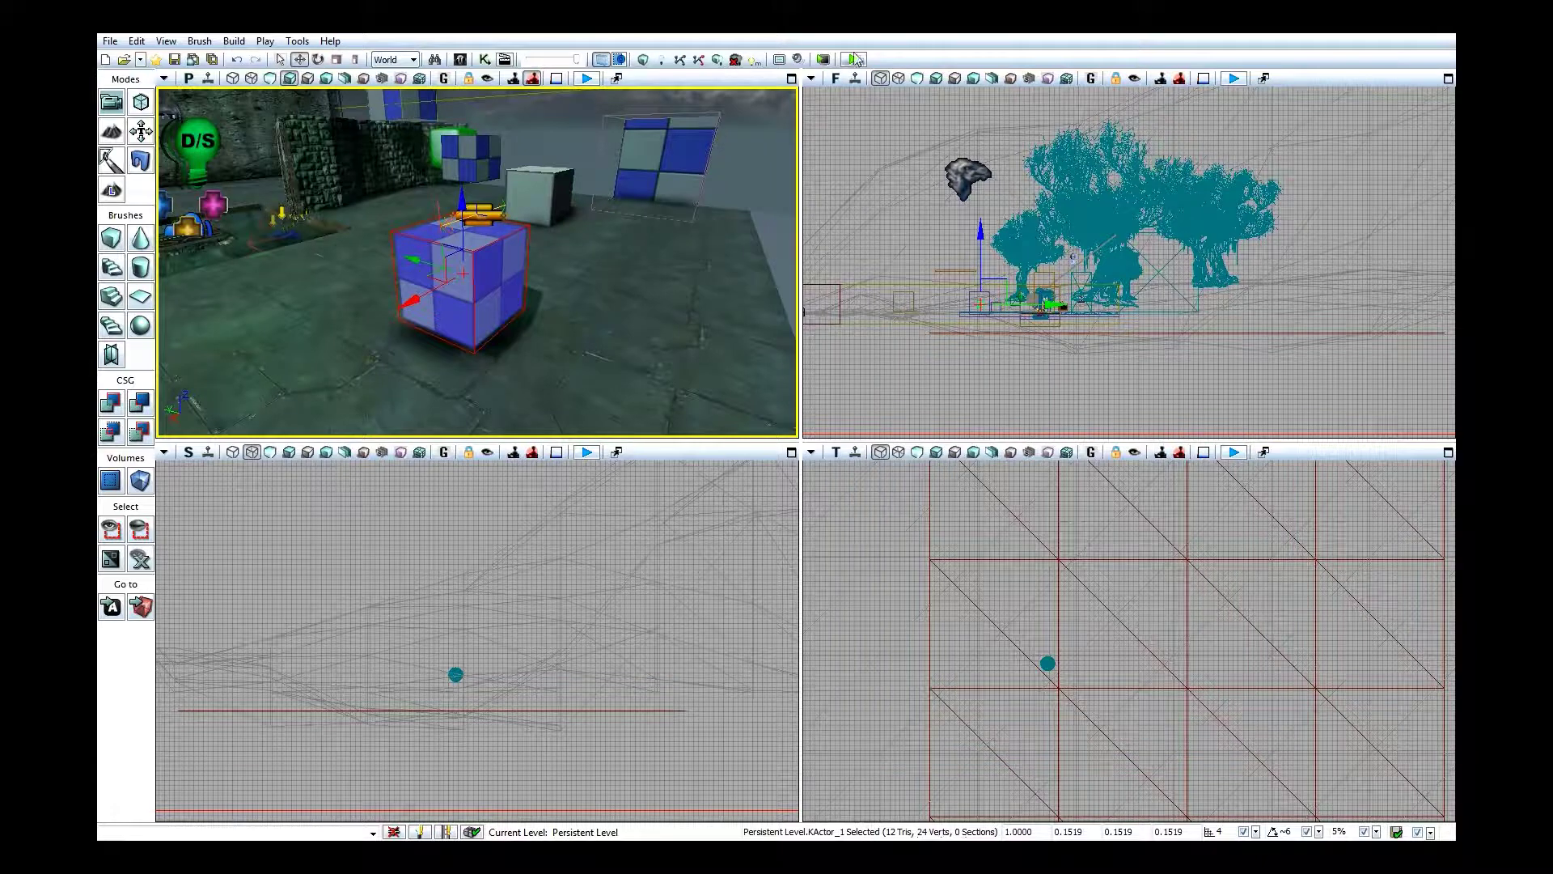
click(853, 59)
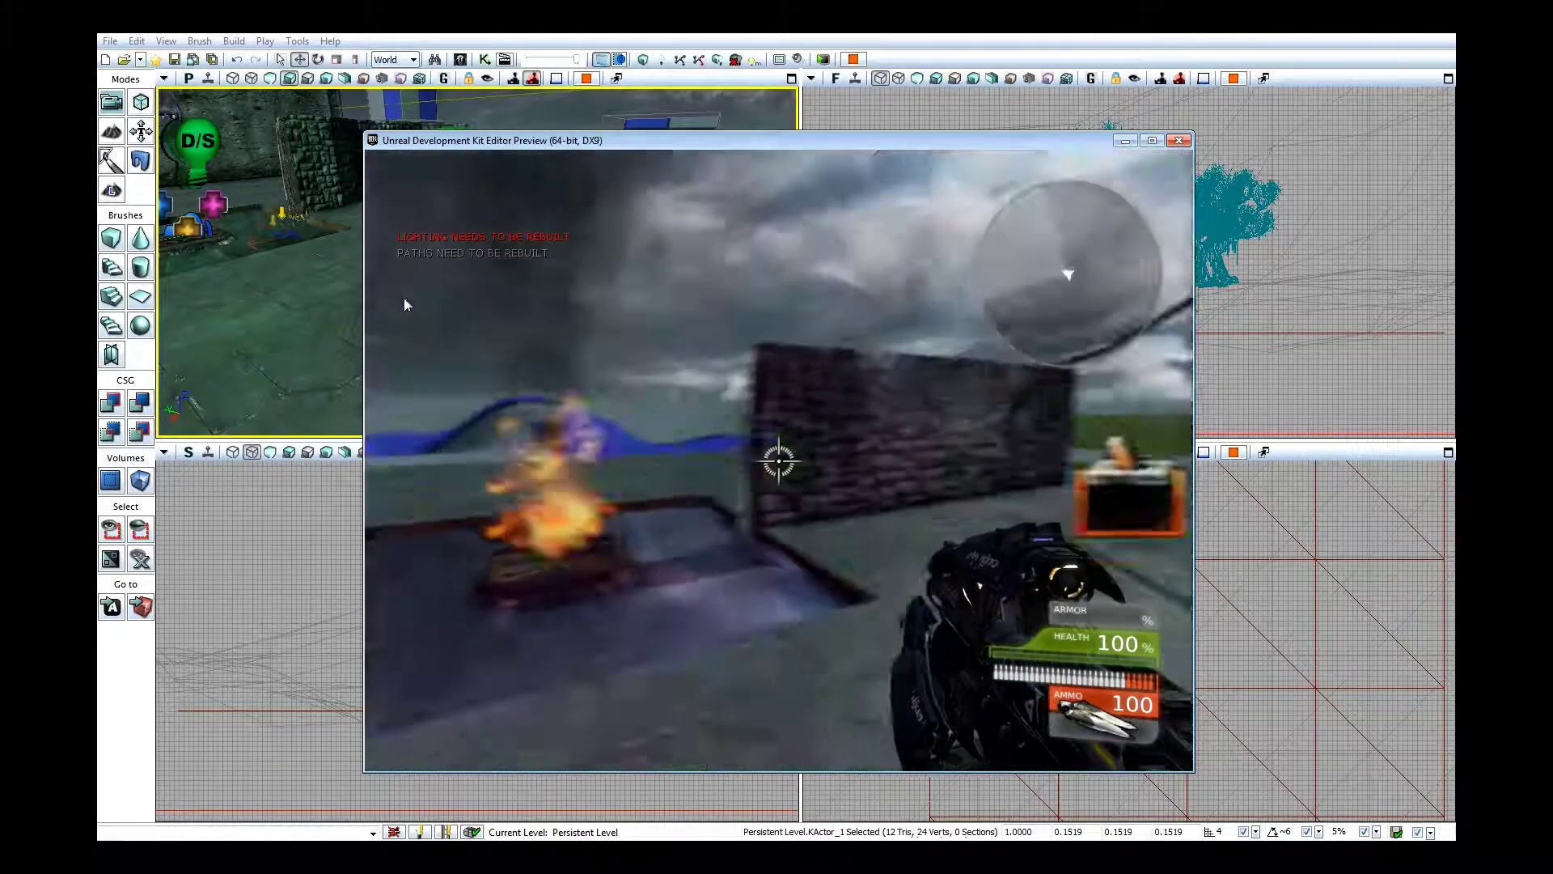
mouse_move(366, 337)
key(w)
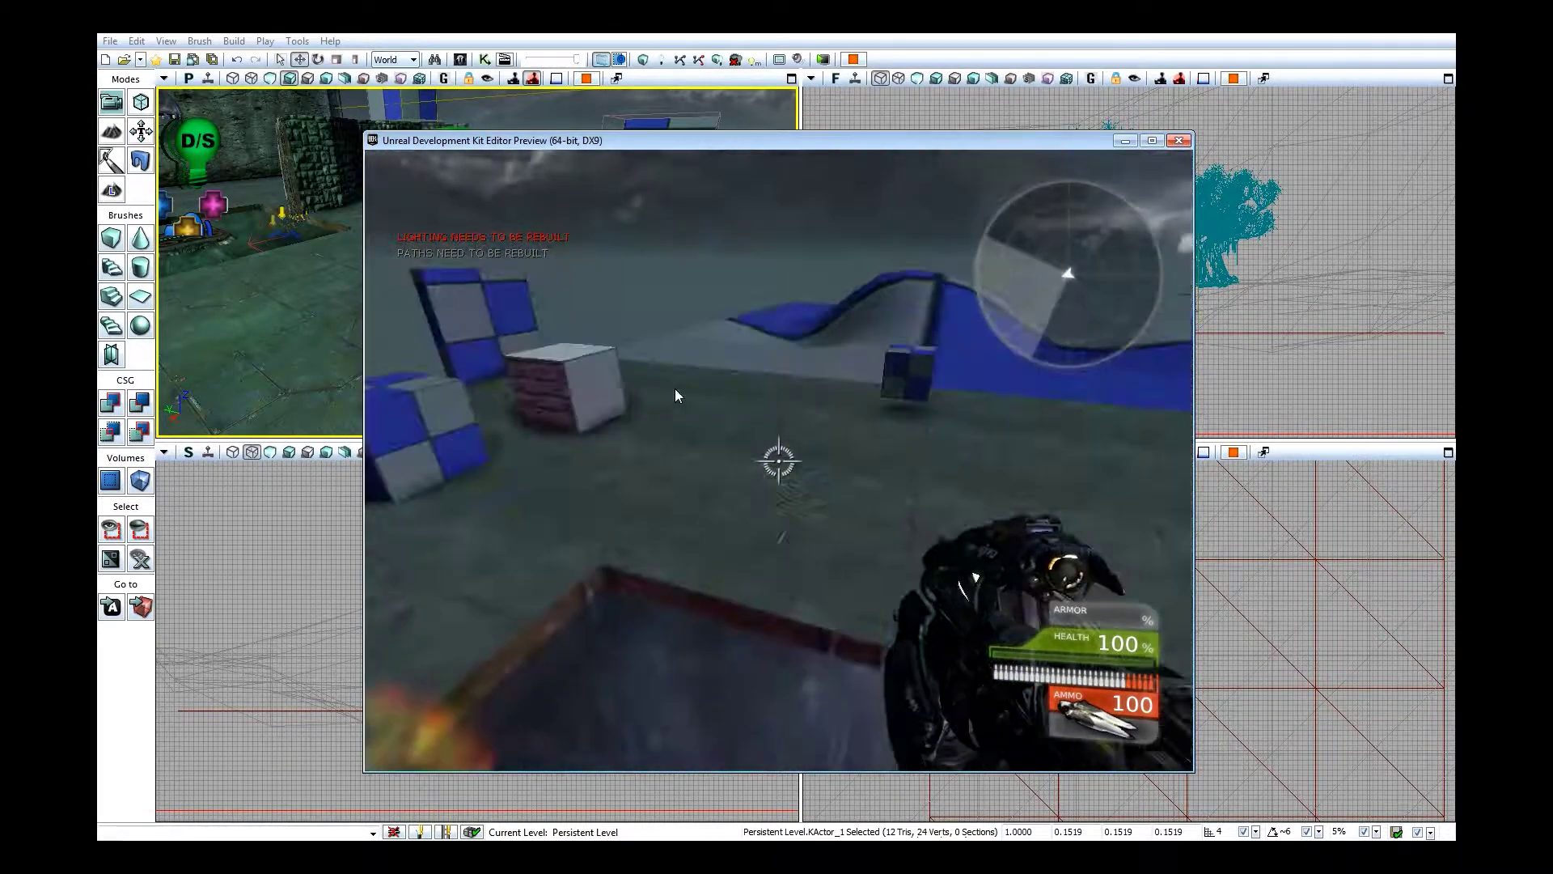
key(w)
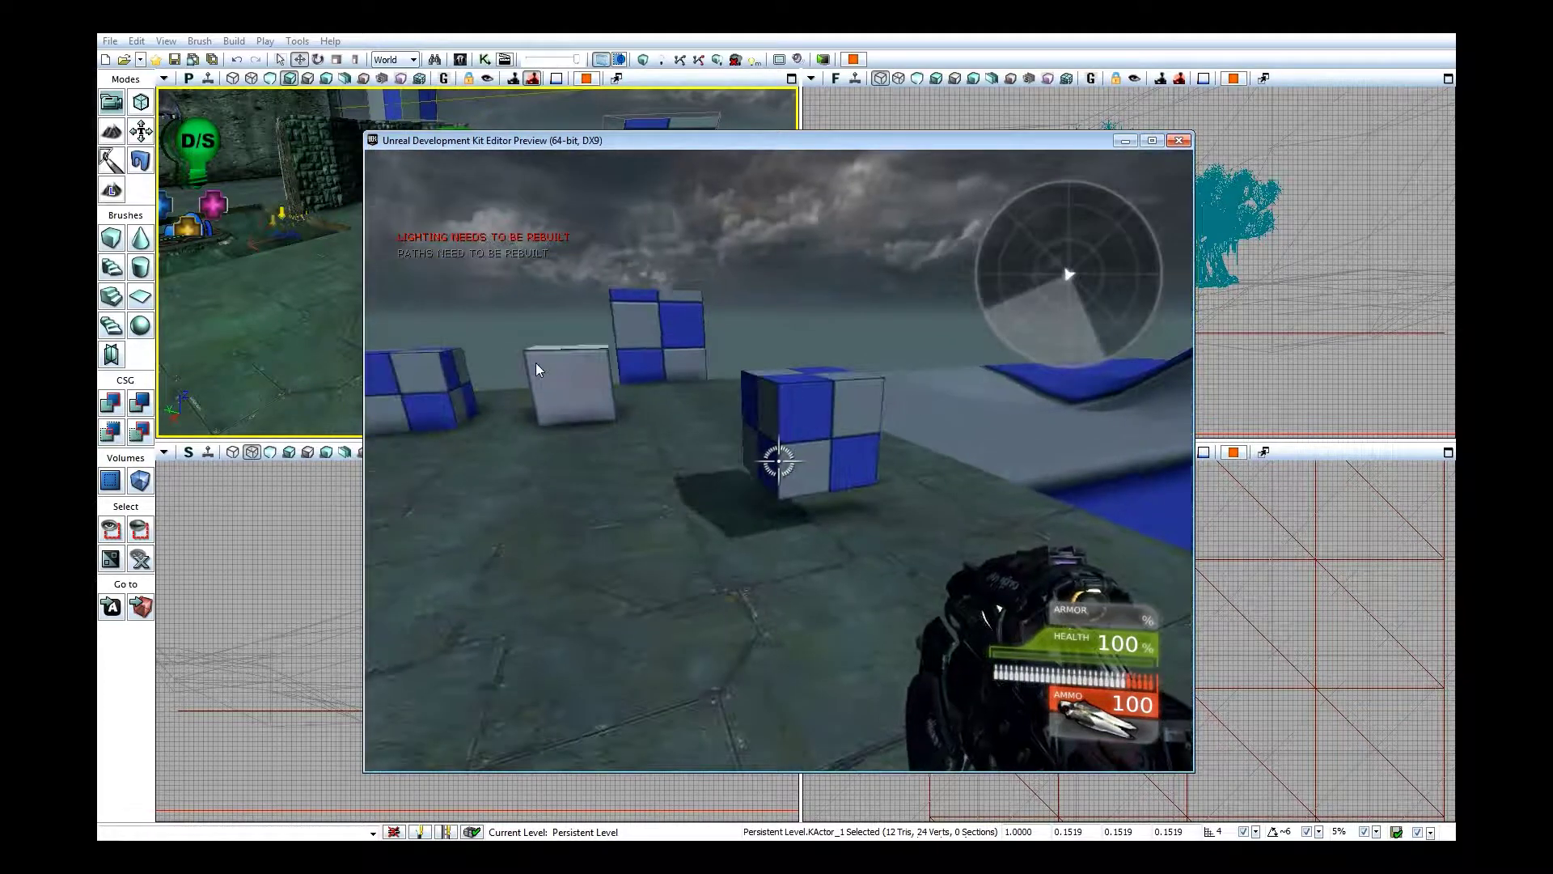
key(1)
click(536, 364)
key(w)
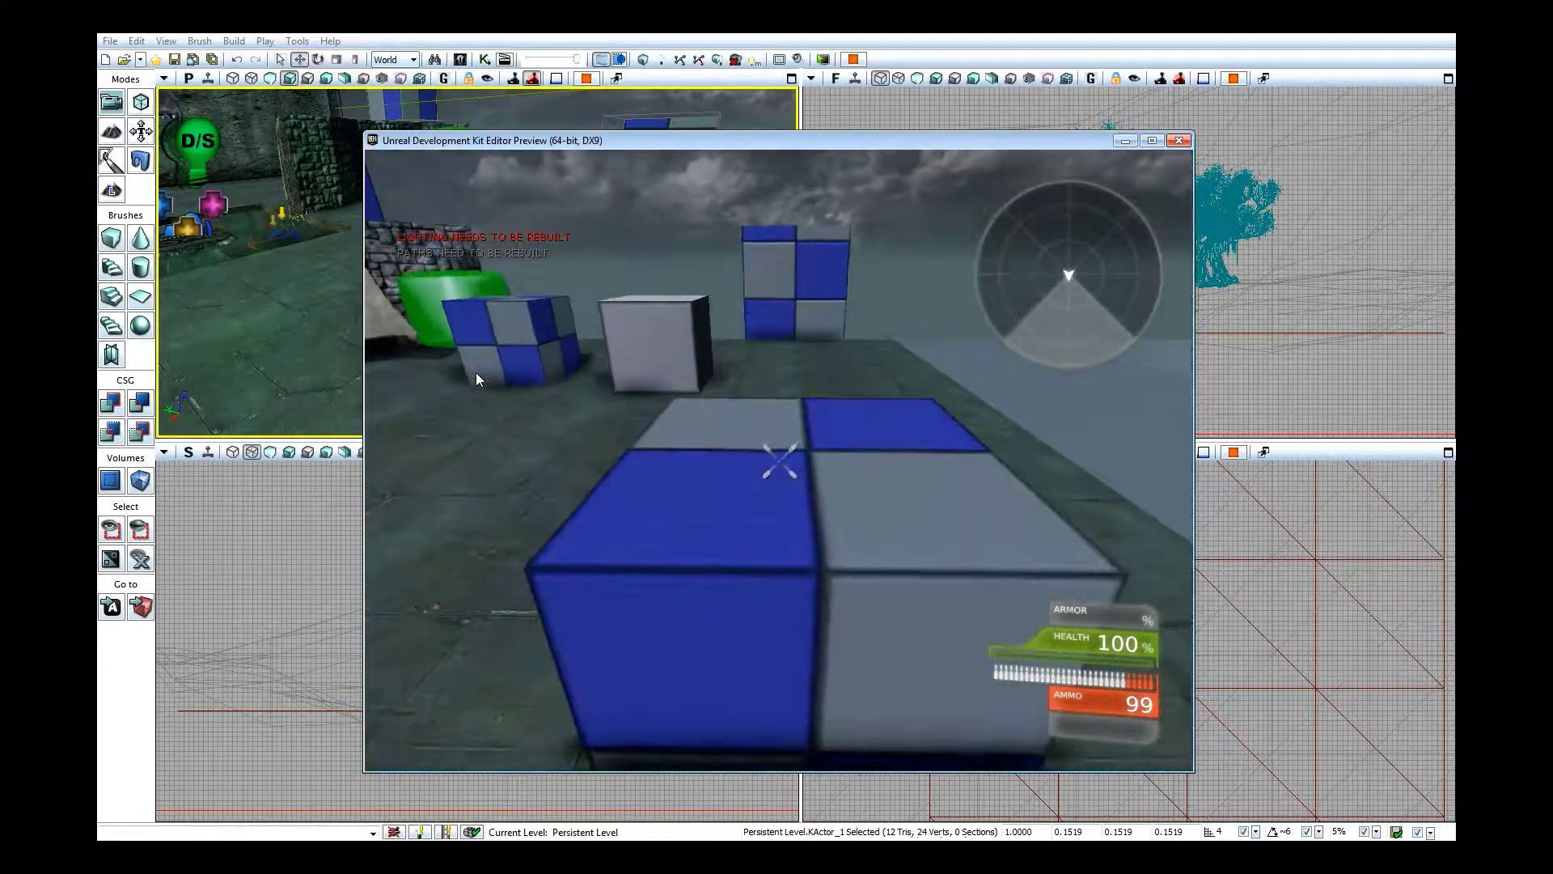
key(w)
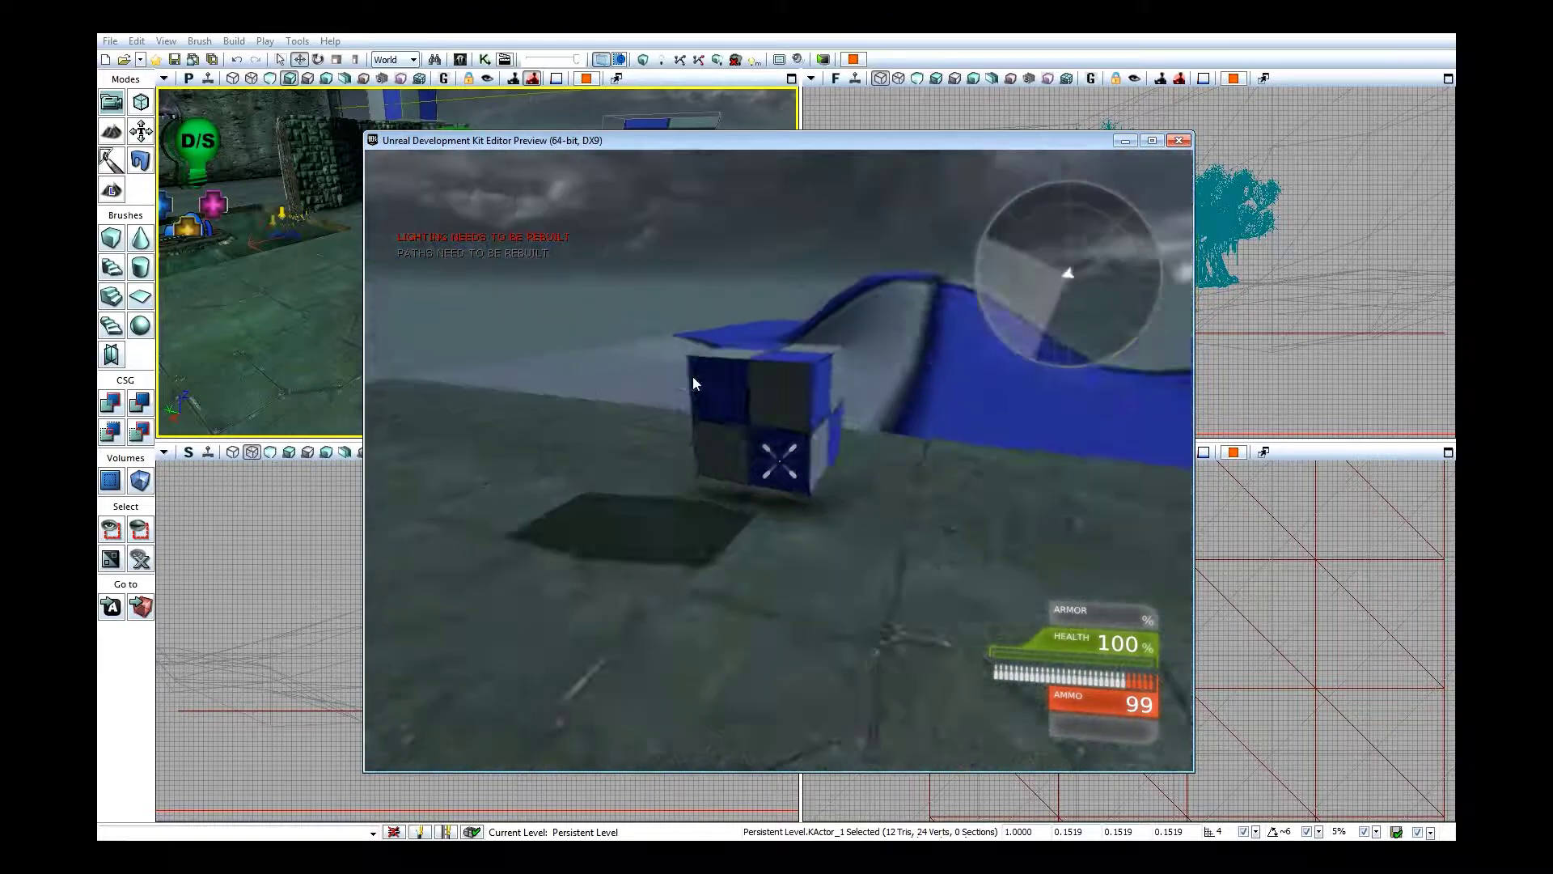
mouse_move(742, 390)
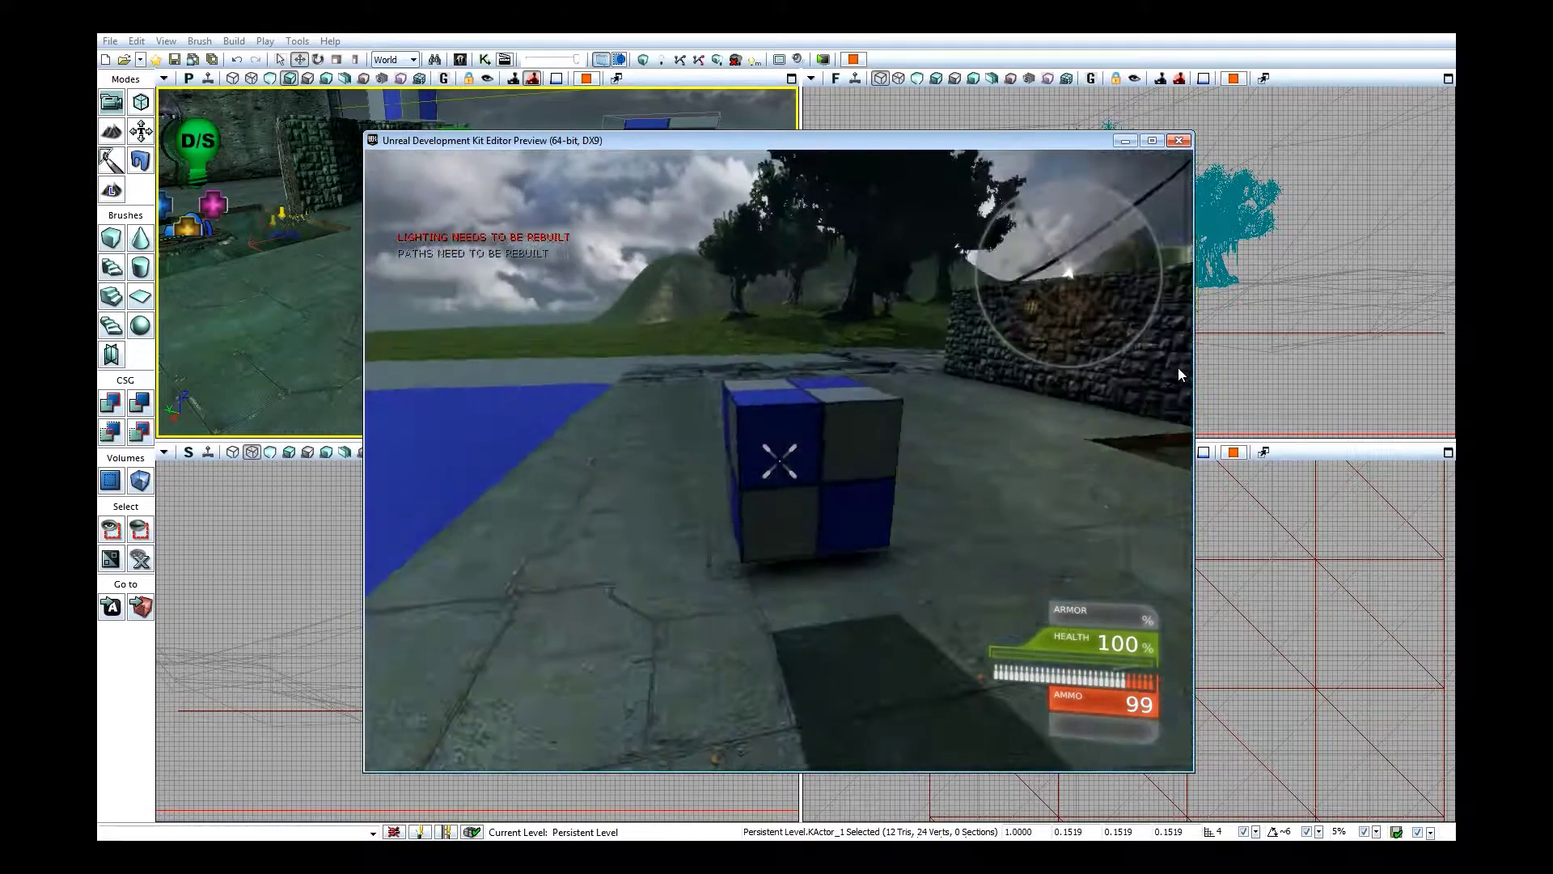
click(1141, 372)
key(w)
key(s)
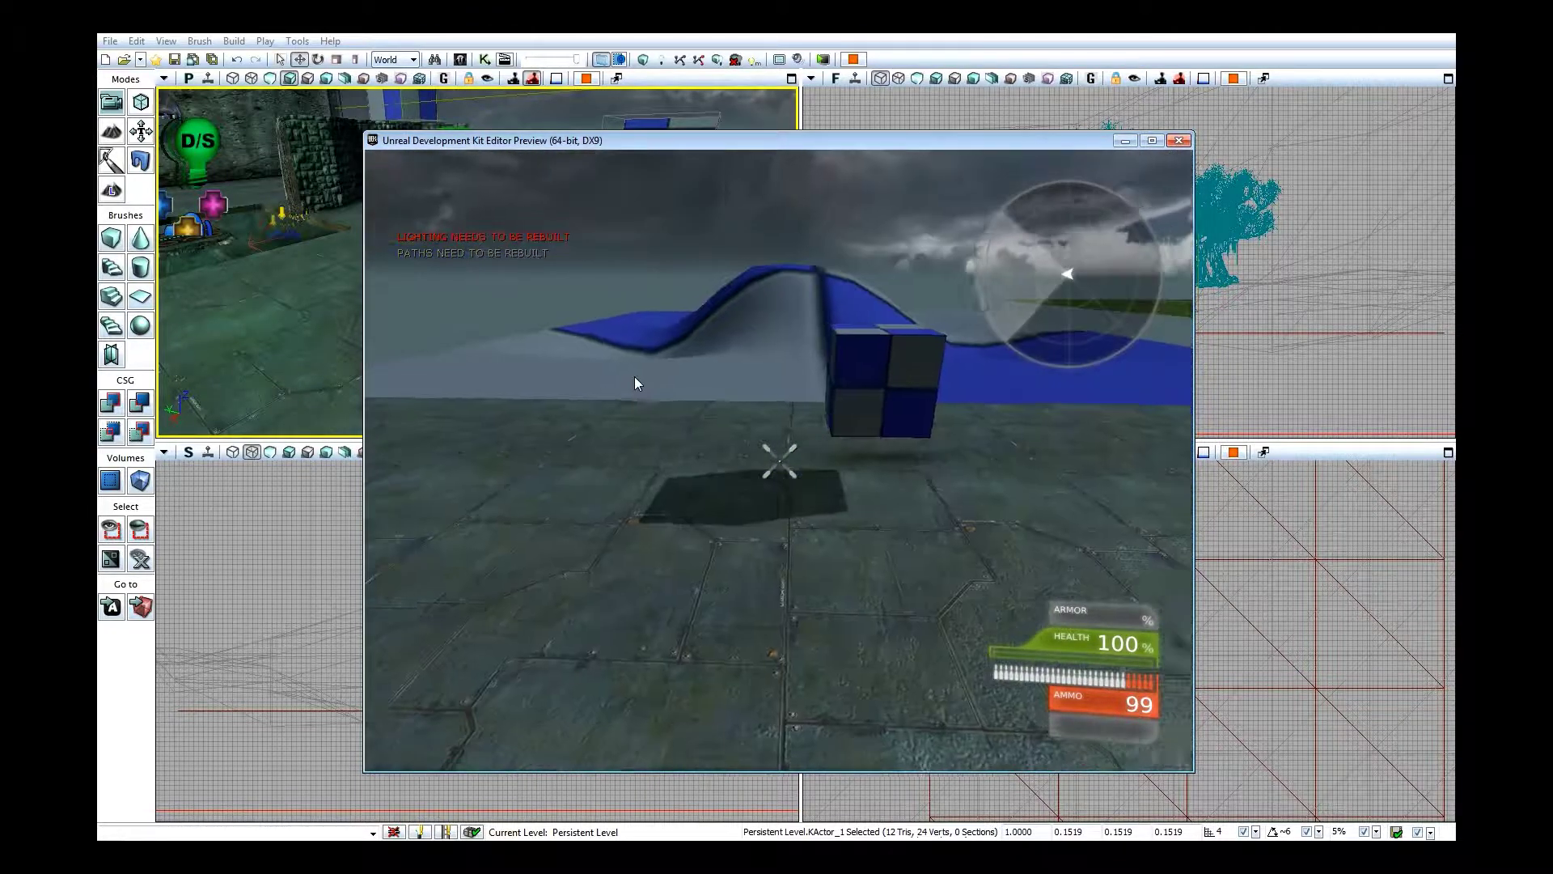
right_drag(366, 368, 421, 379)
key(w)
key(s)
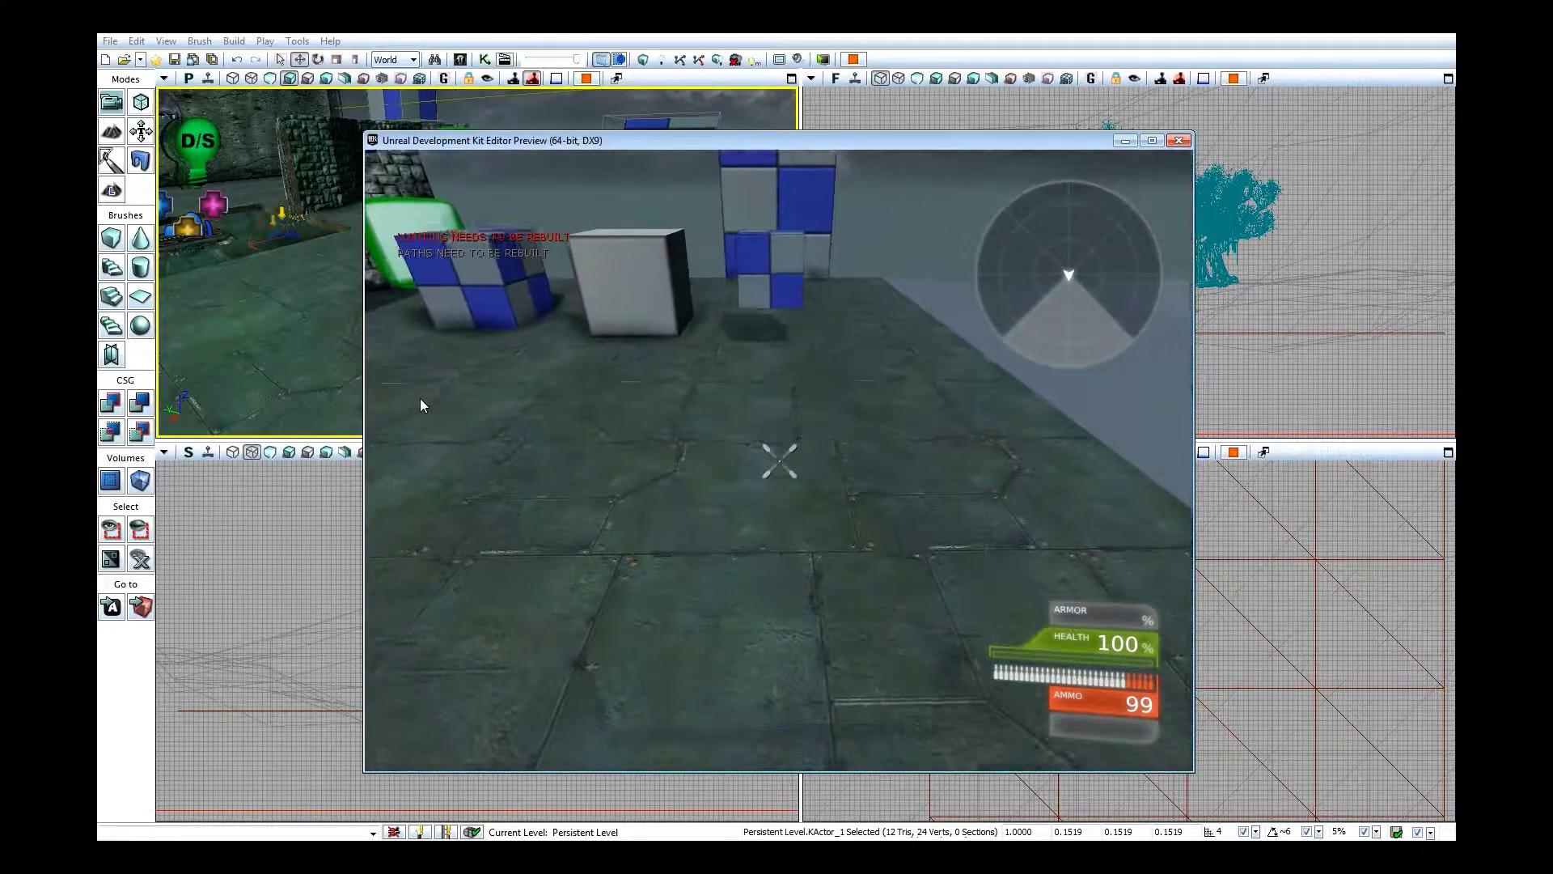
mouse_move(427, 382)
right_down()
mouse_move(560, 380)
mouse_move(426, 370)
right_up()
key(s)
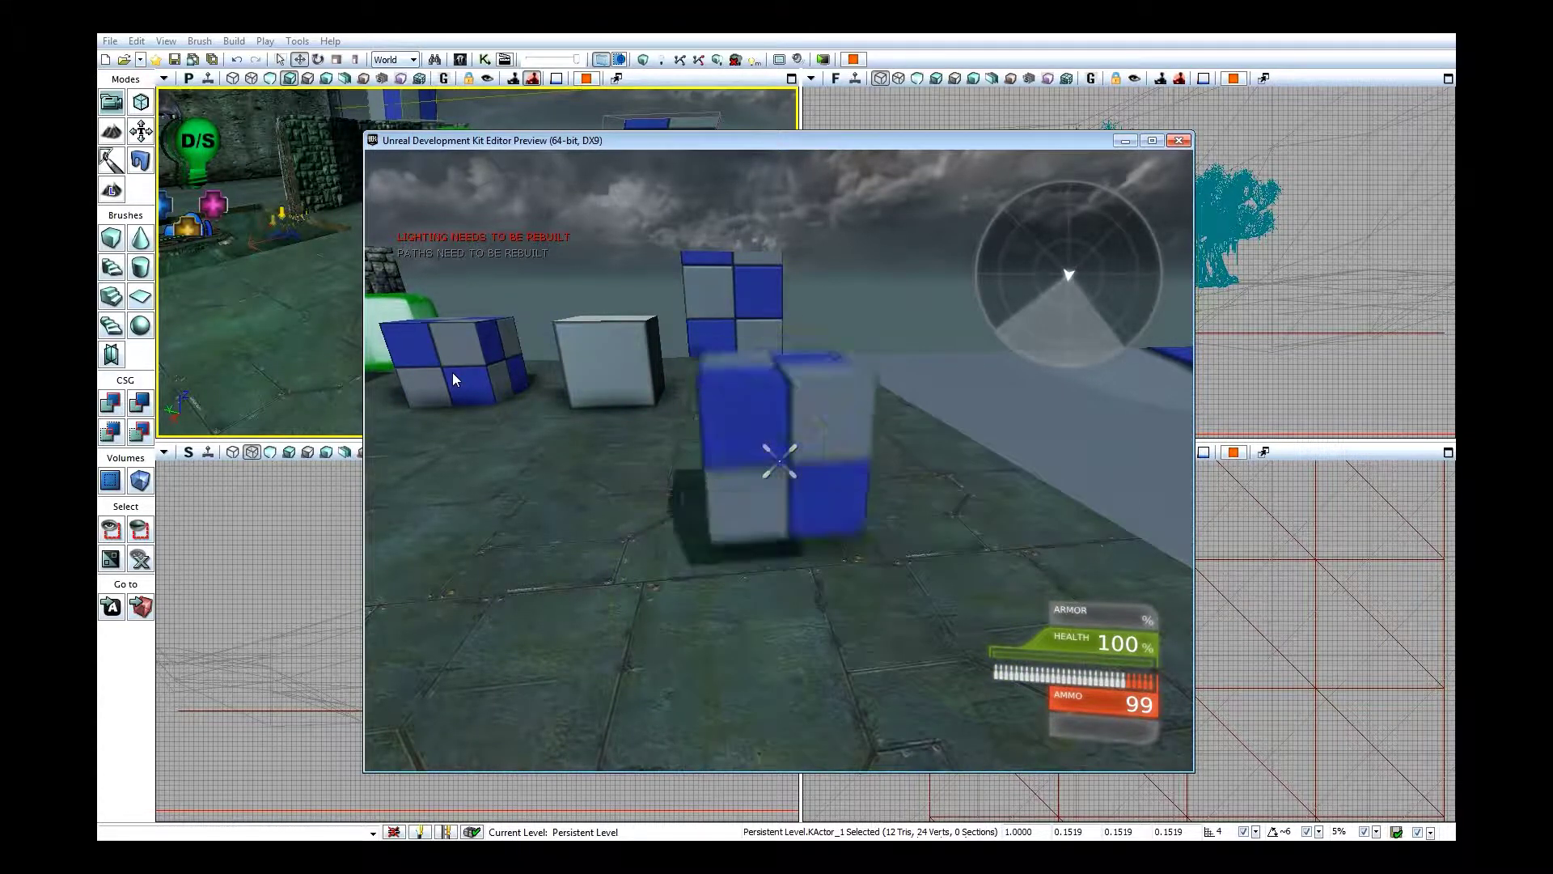
key(Escape)
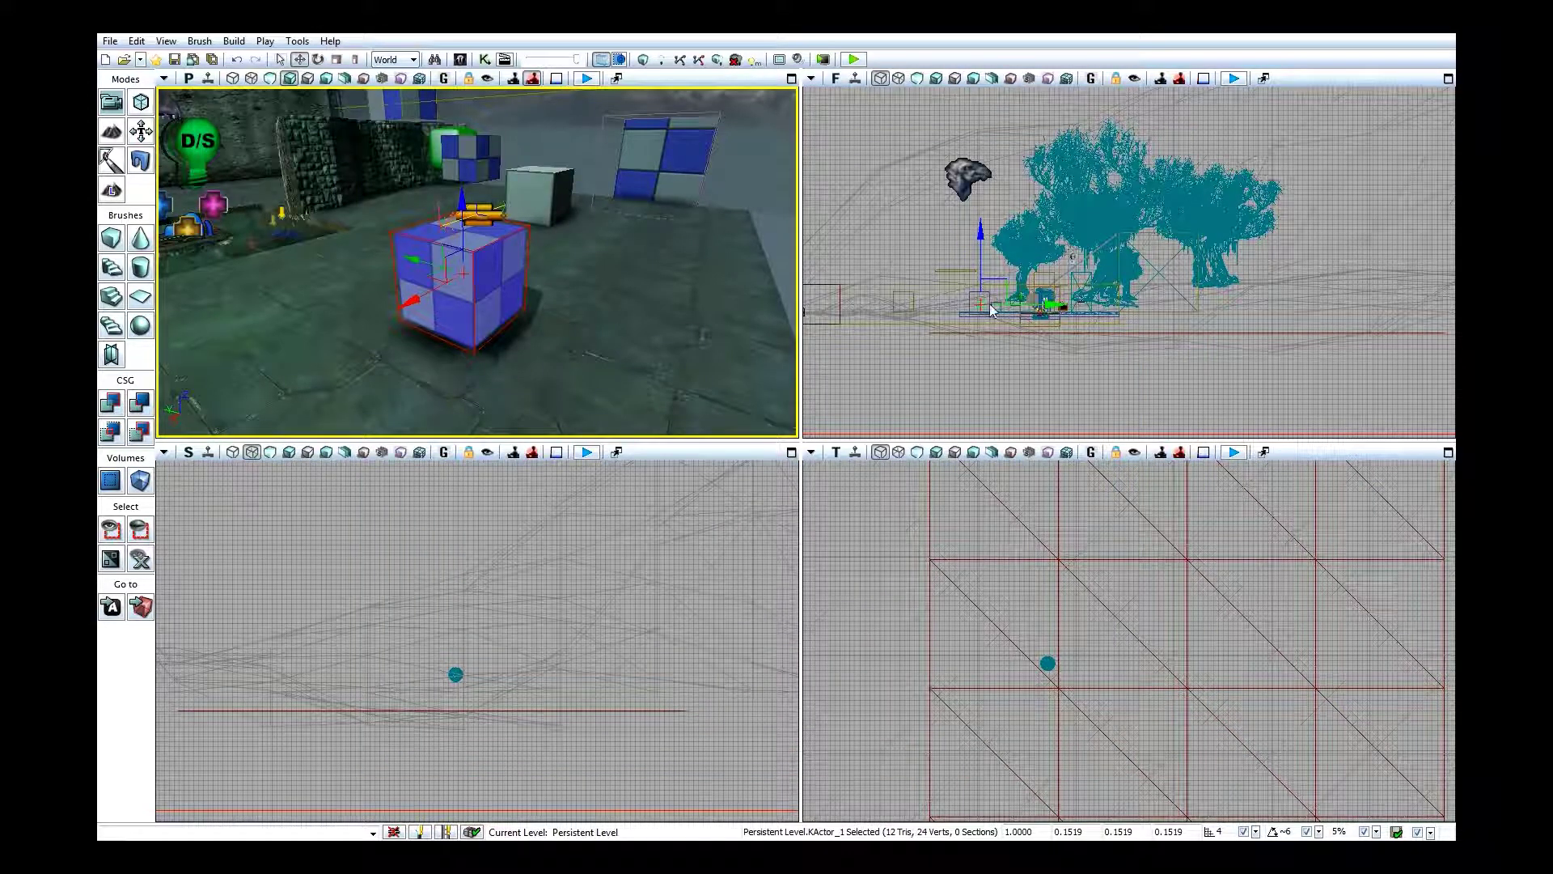
Close the UDK editor window.
click(1441, 34)
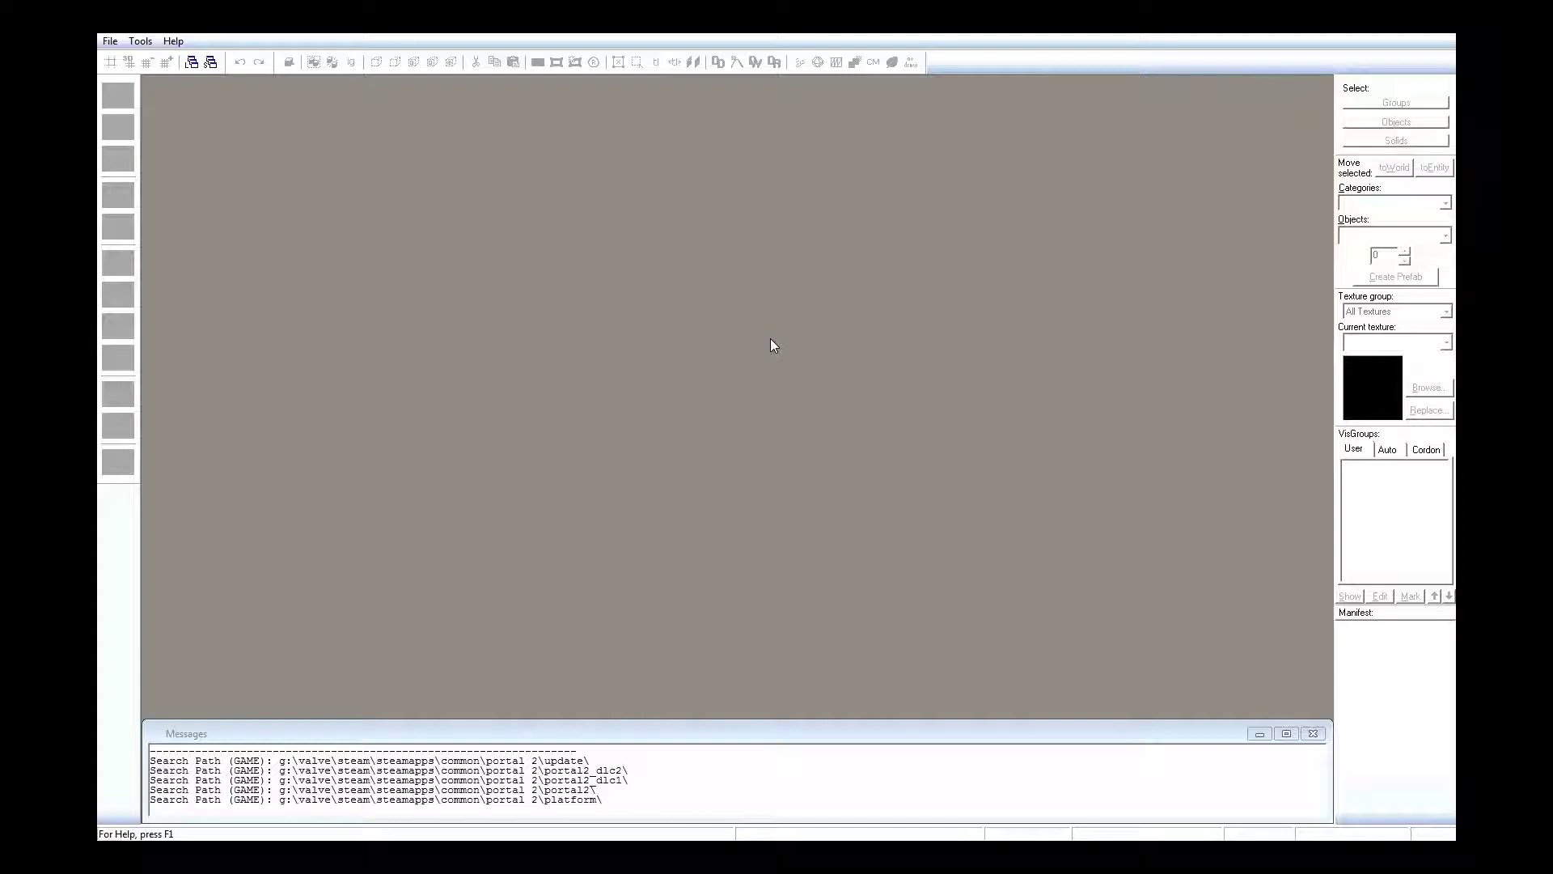
Open the recent SlideConstraintTutorial.vmf and bring up the physics-box cube's Object Properties.
click(110, 42)
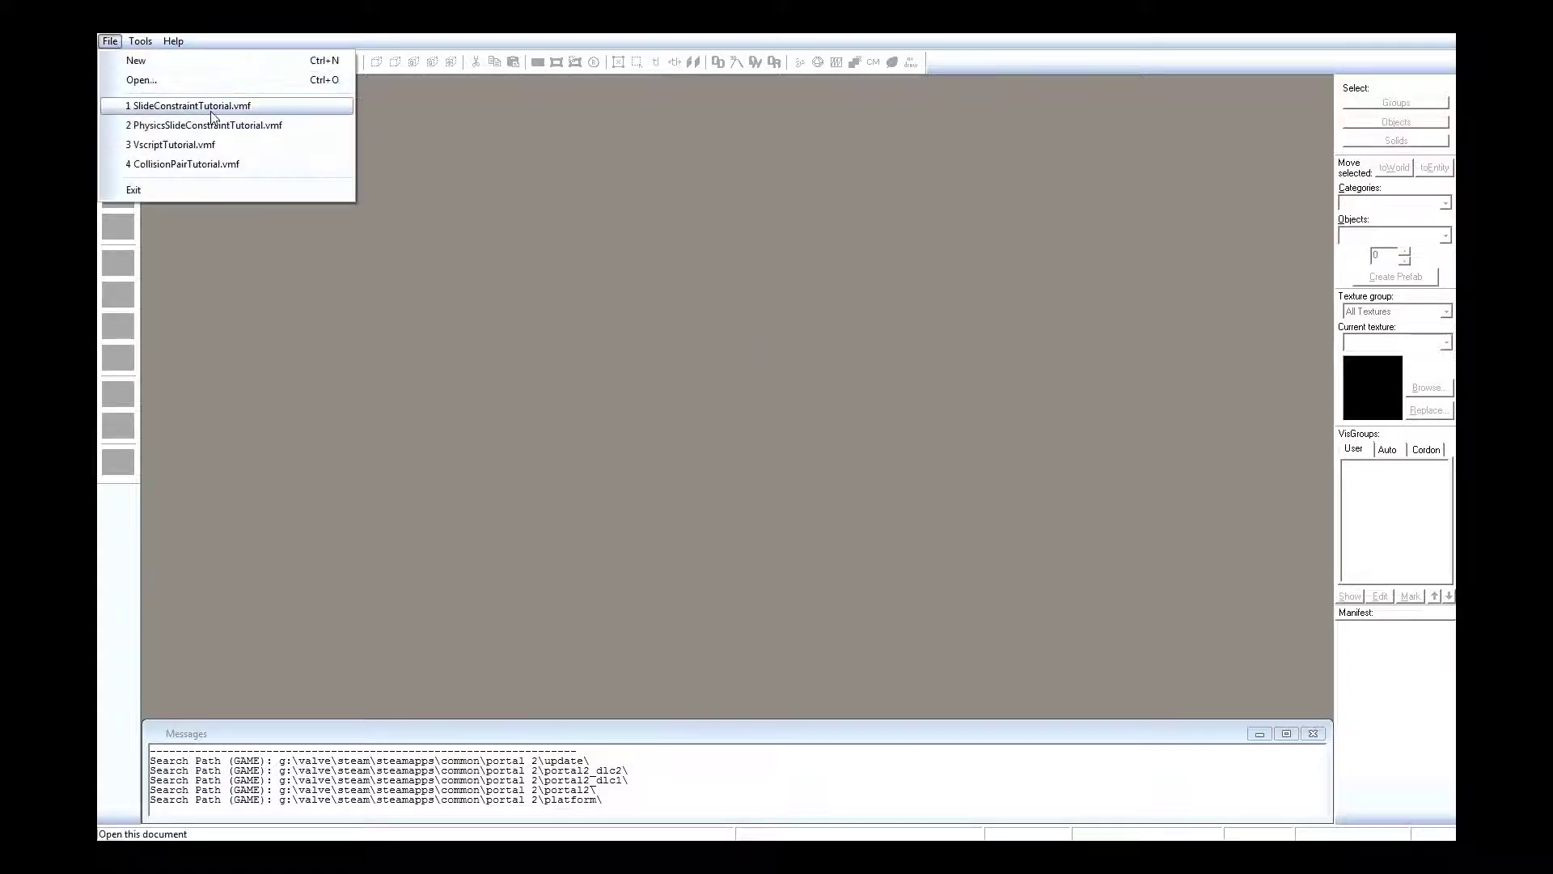
click(212, 117)
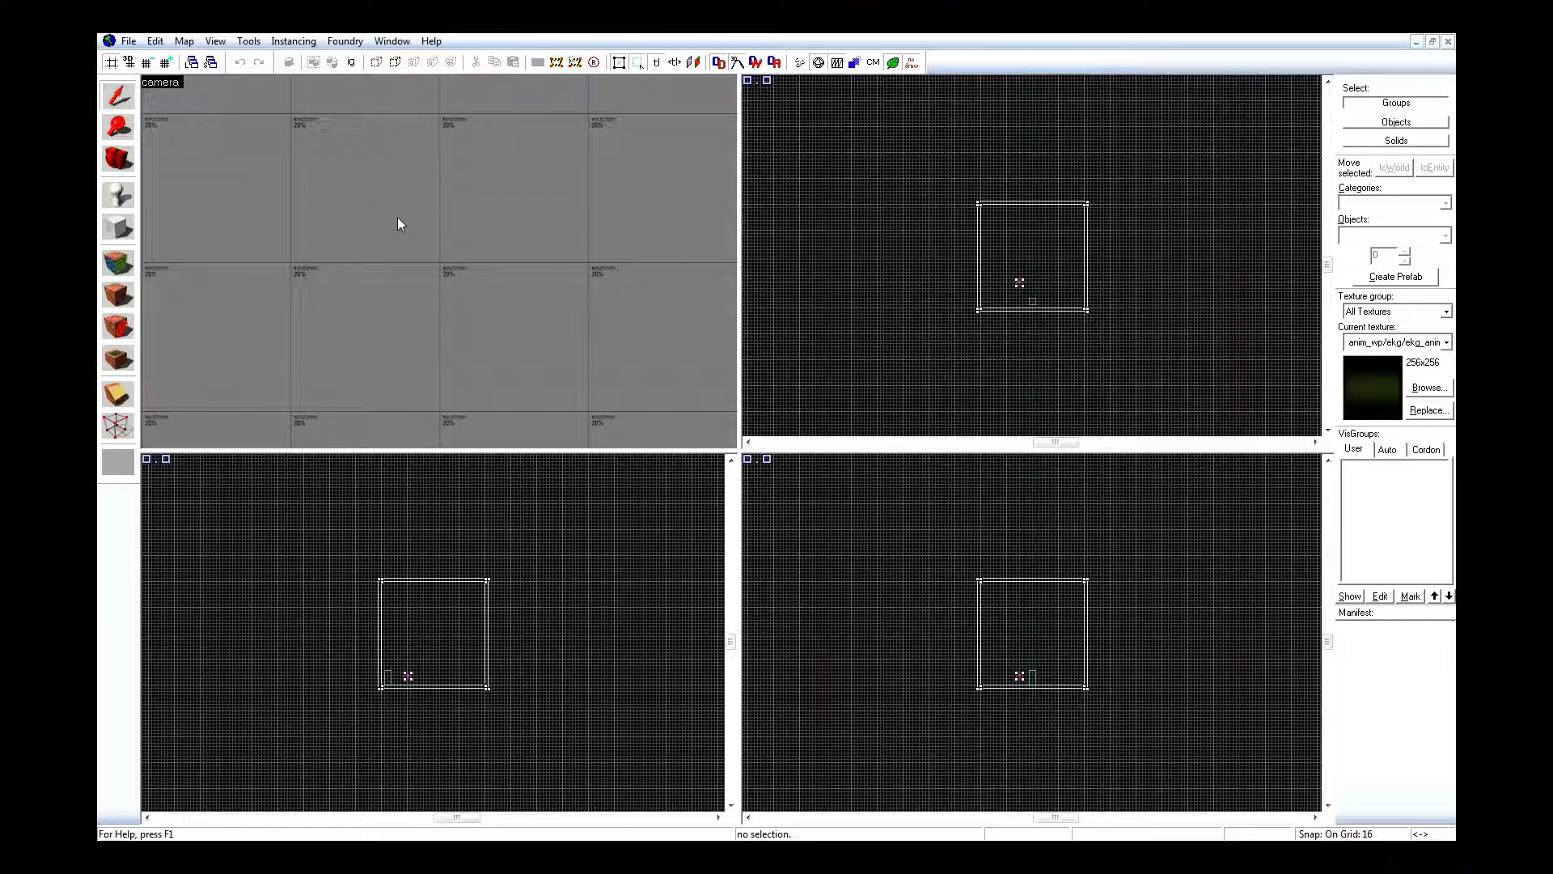
key(z)
key(w)
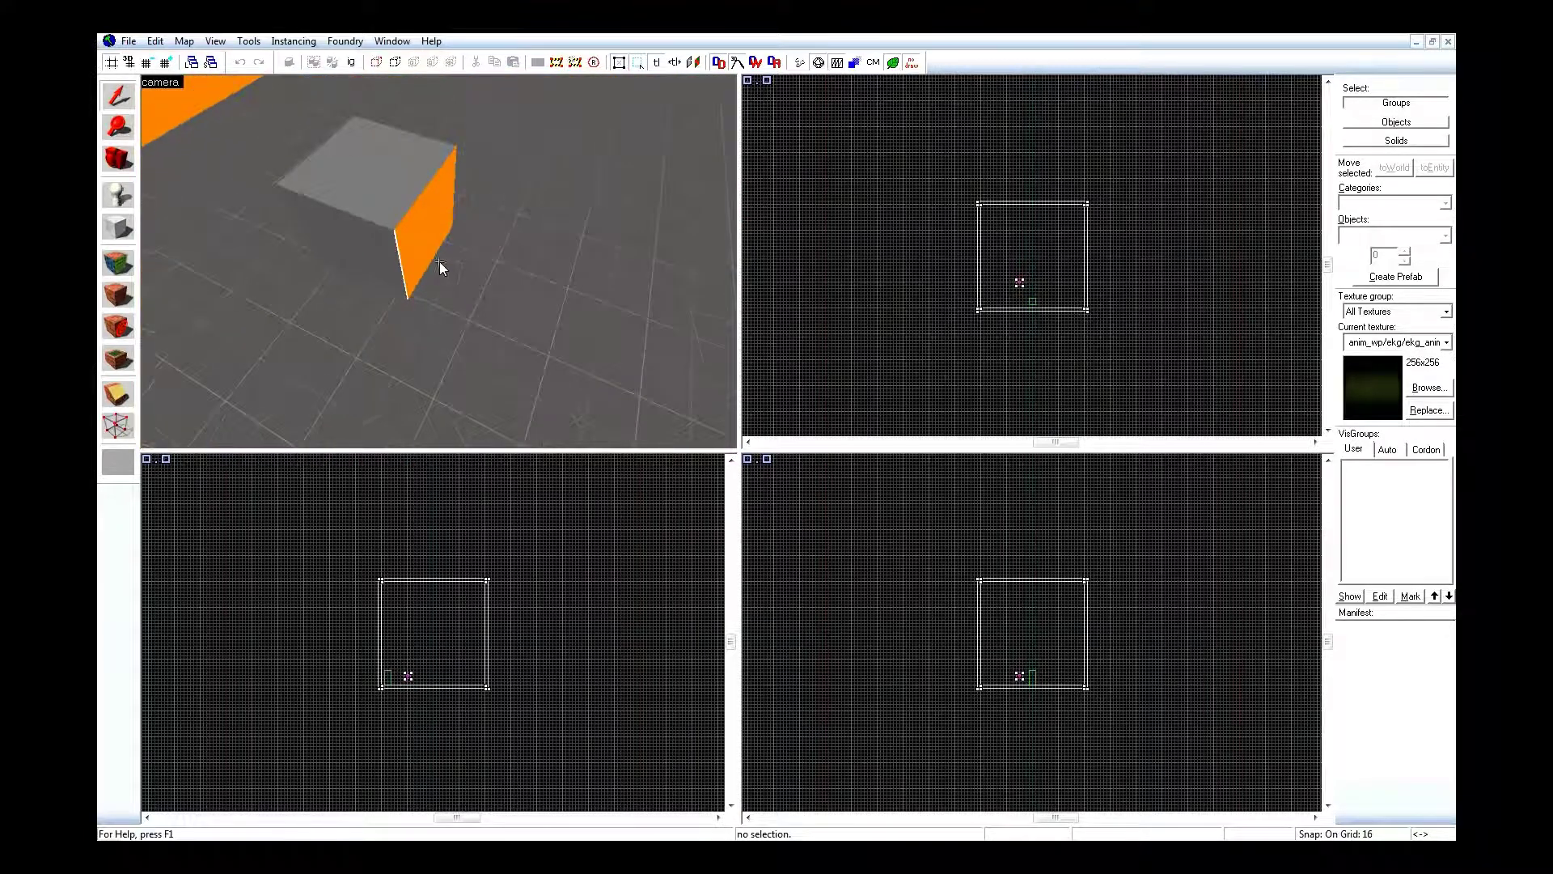
double_click(392, 202)
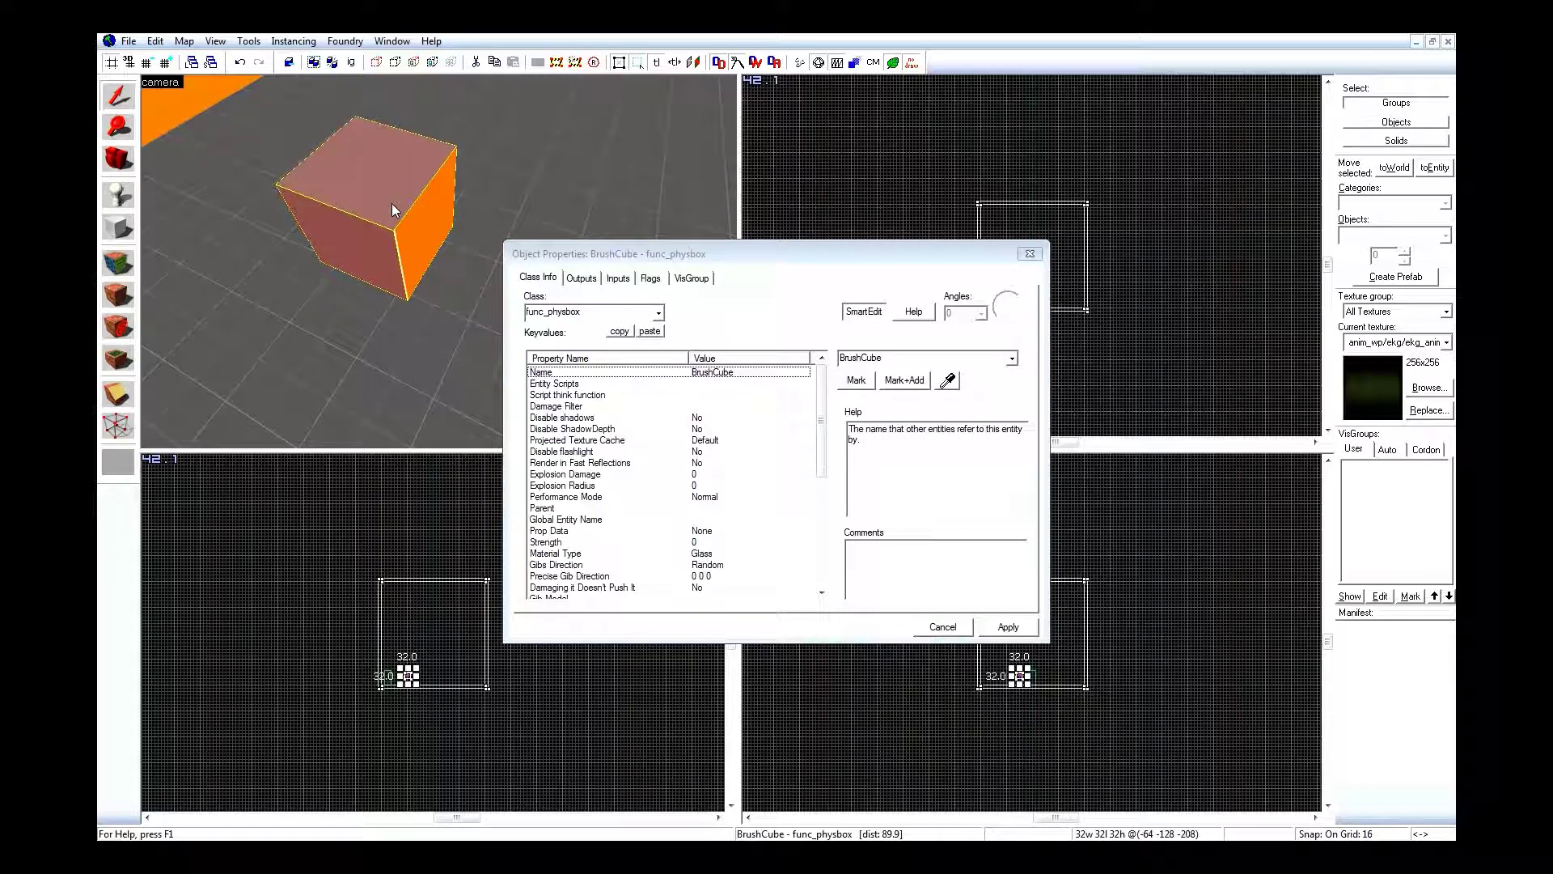
key(z)
key(w)
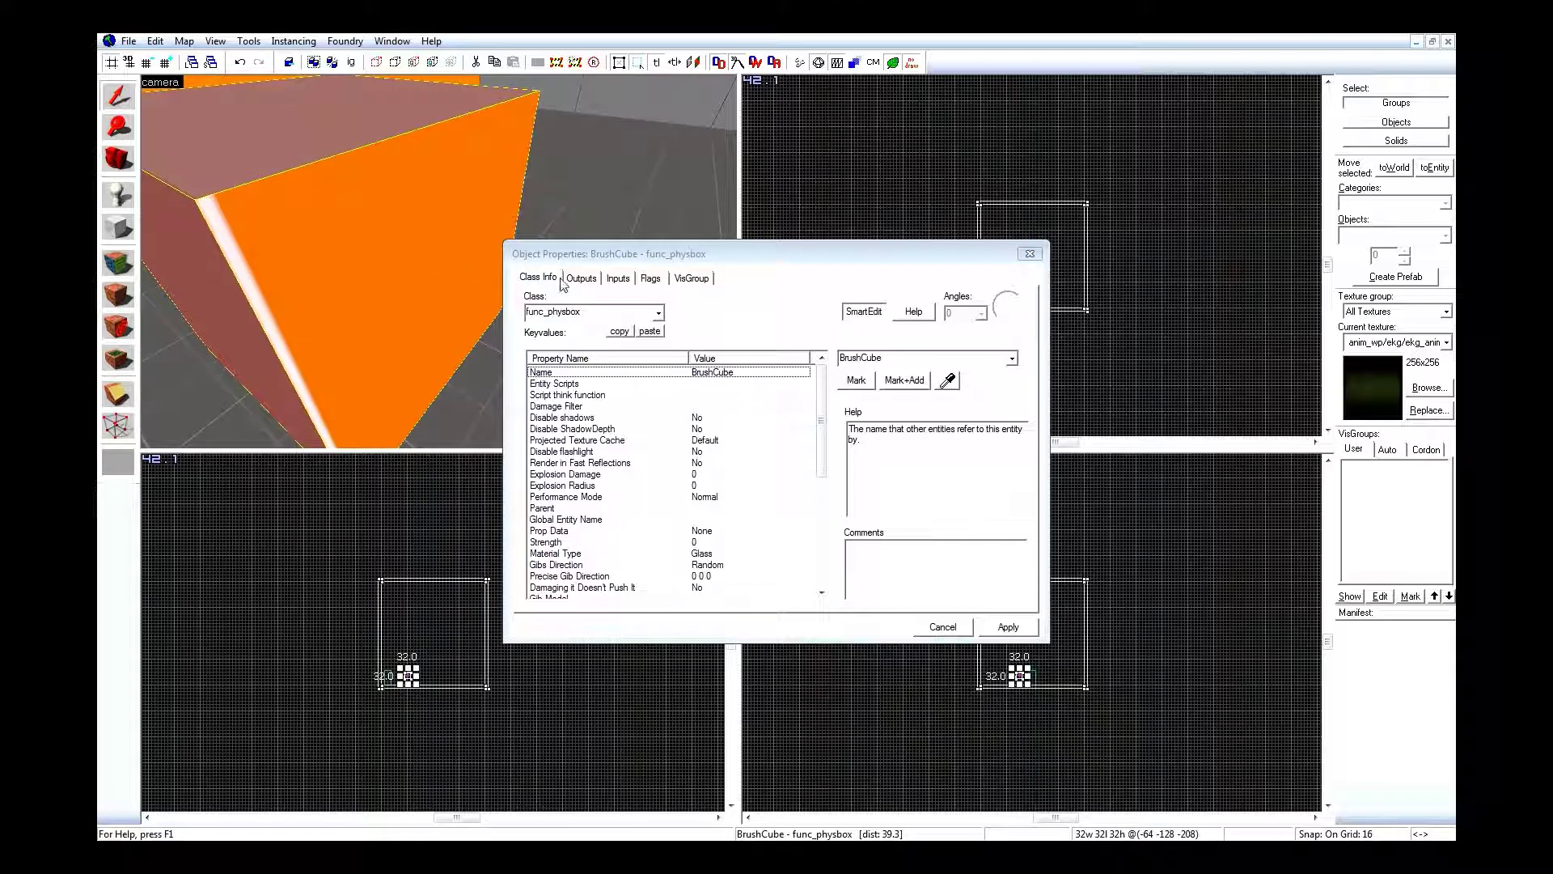
double_click(911, 359)
Select the slide constraint inside the cube, center it in the top view, then close its properties.
key(z)
key(a)
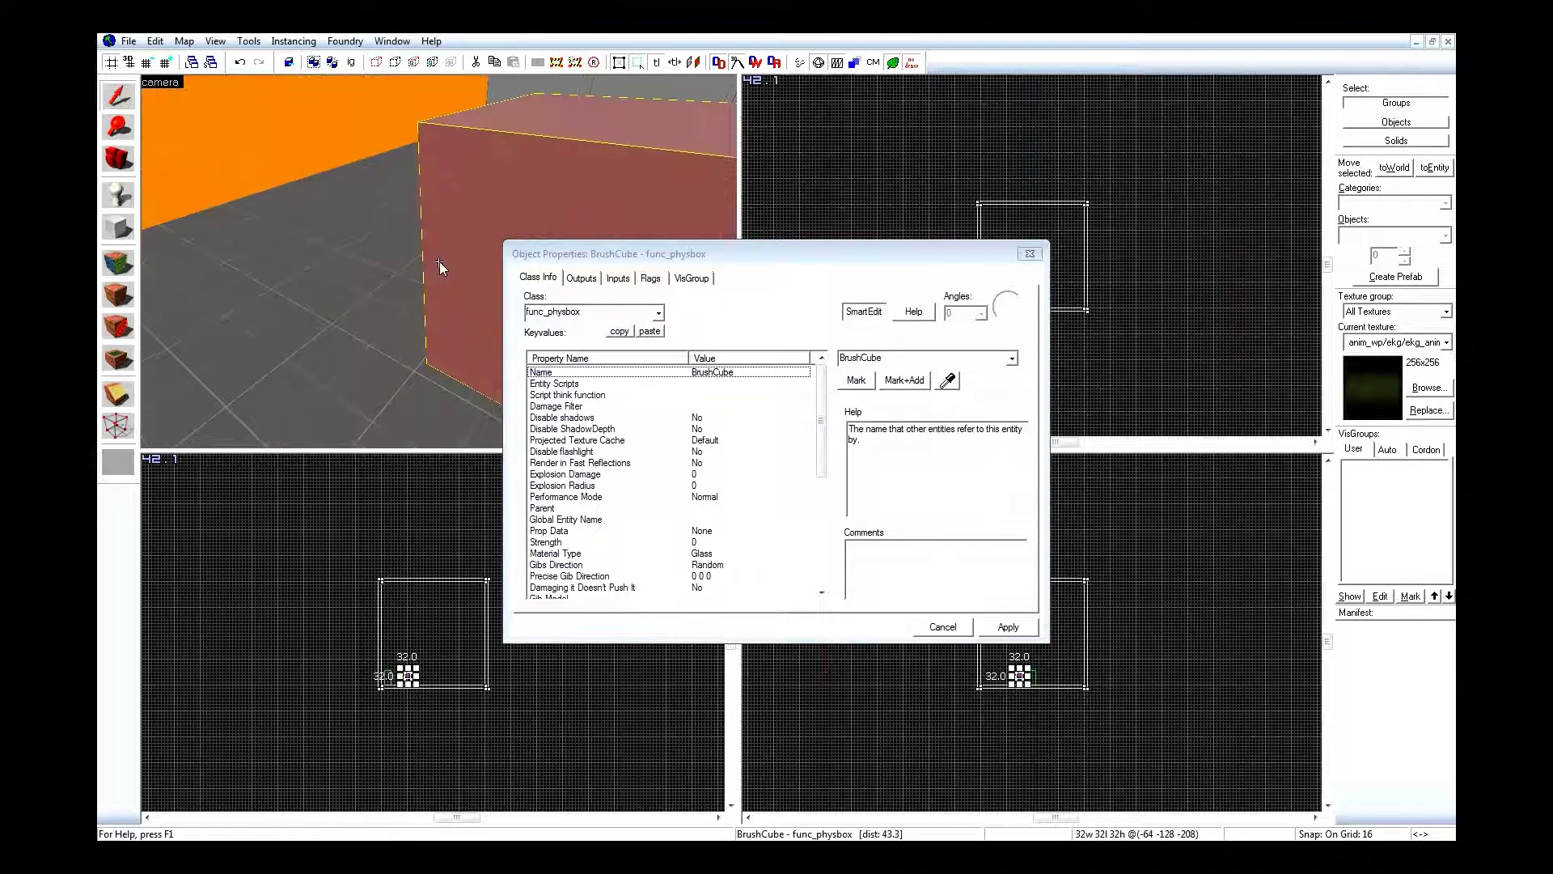
key(w)
click(477, 241)
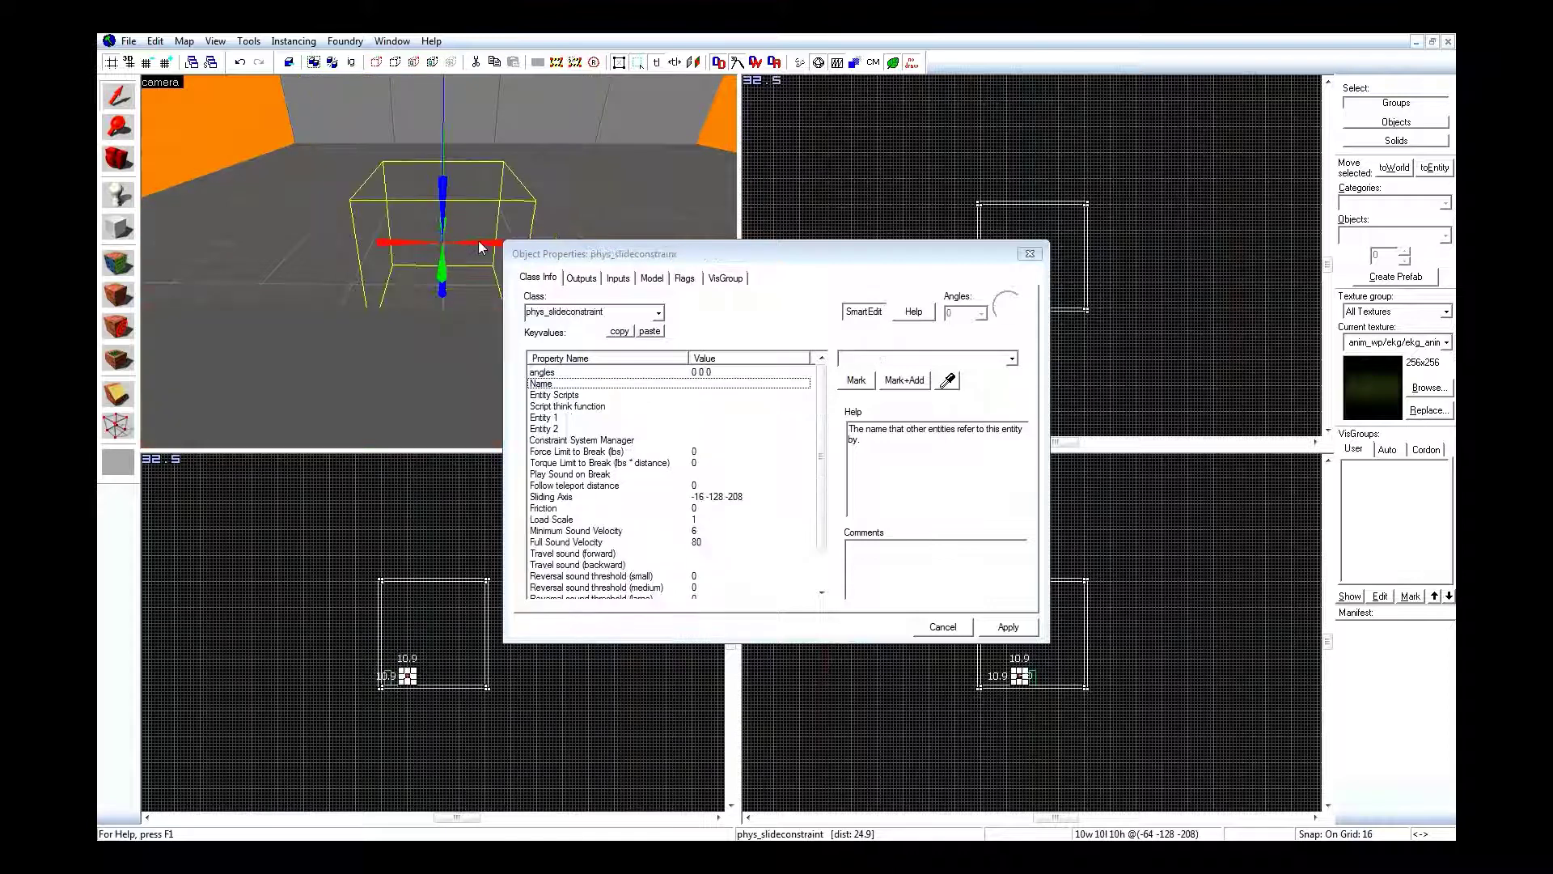
scroll(1103, 178, down, 5)
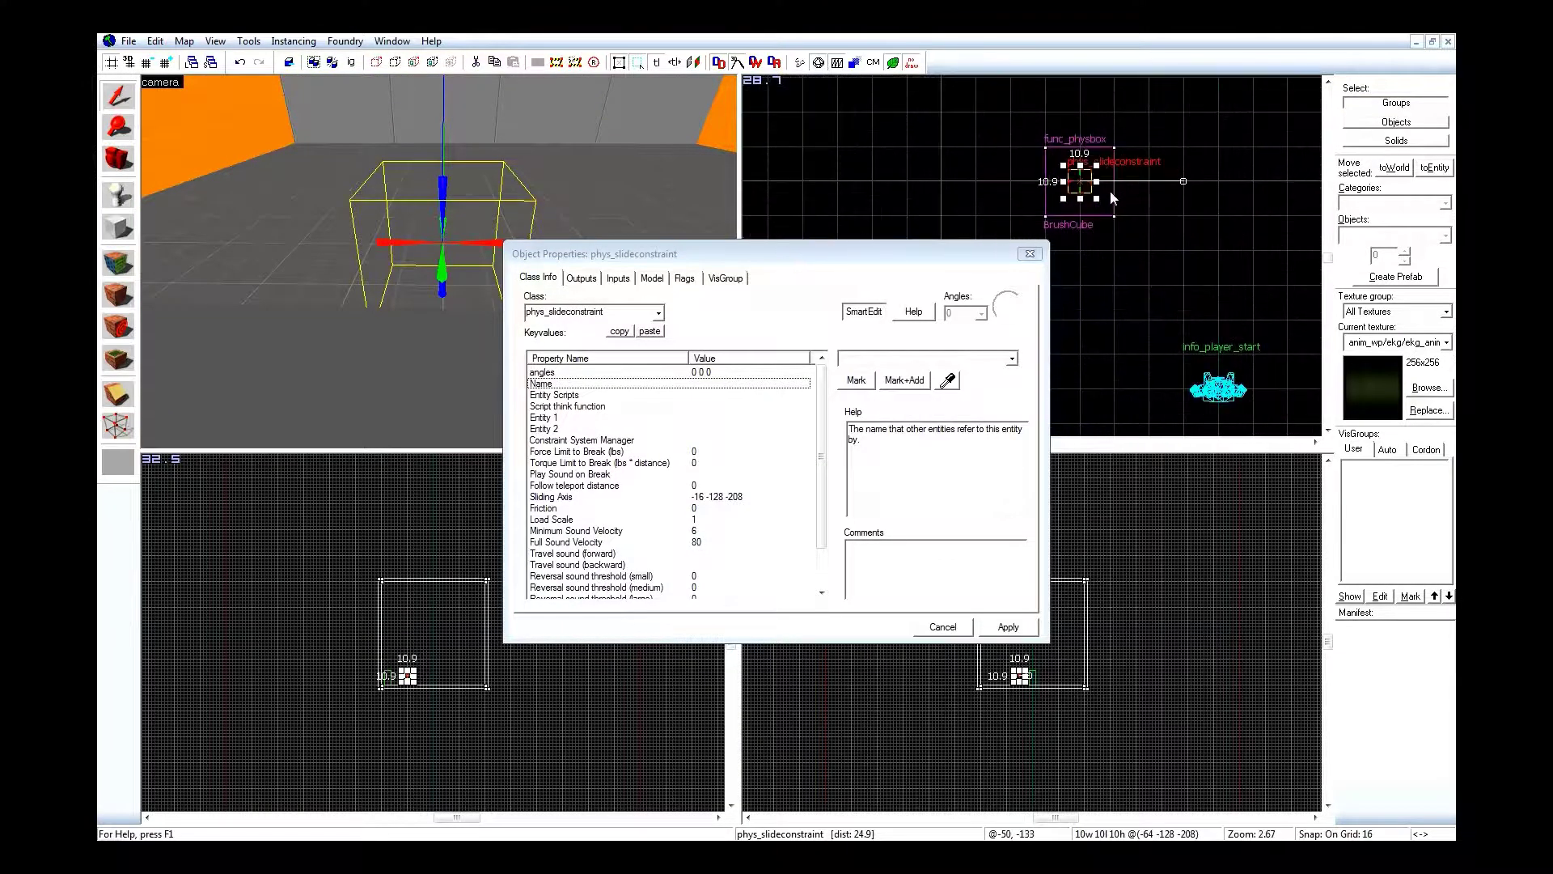
scroll(1102, 178, up, 6)
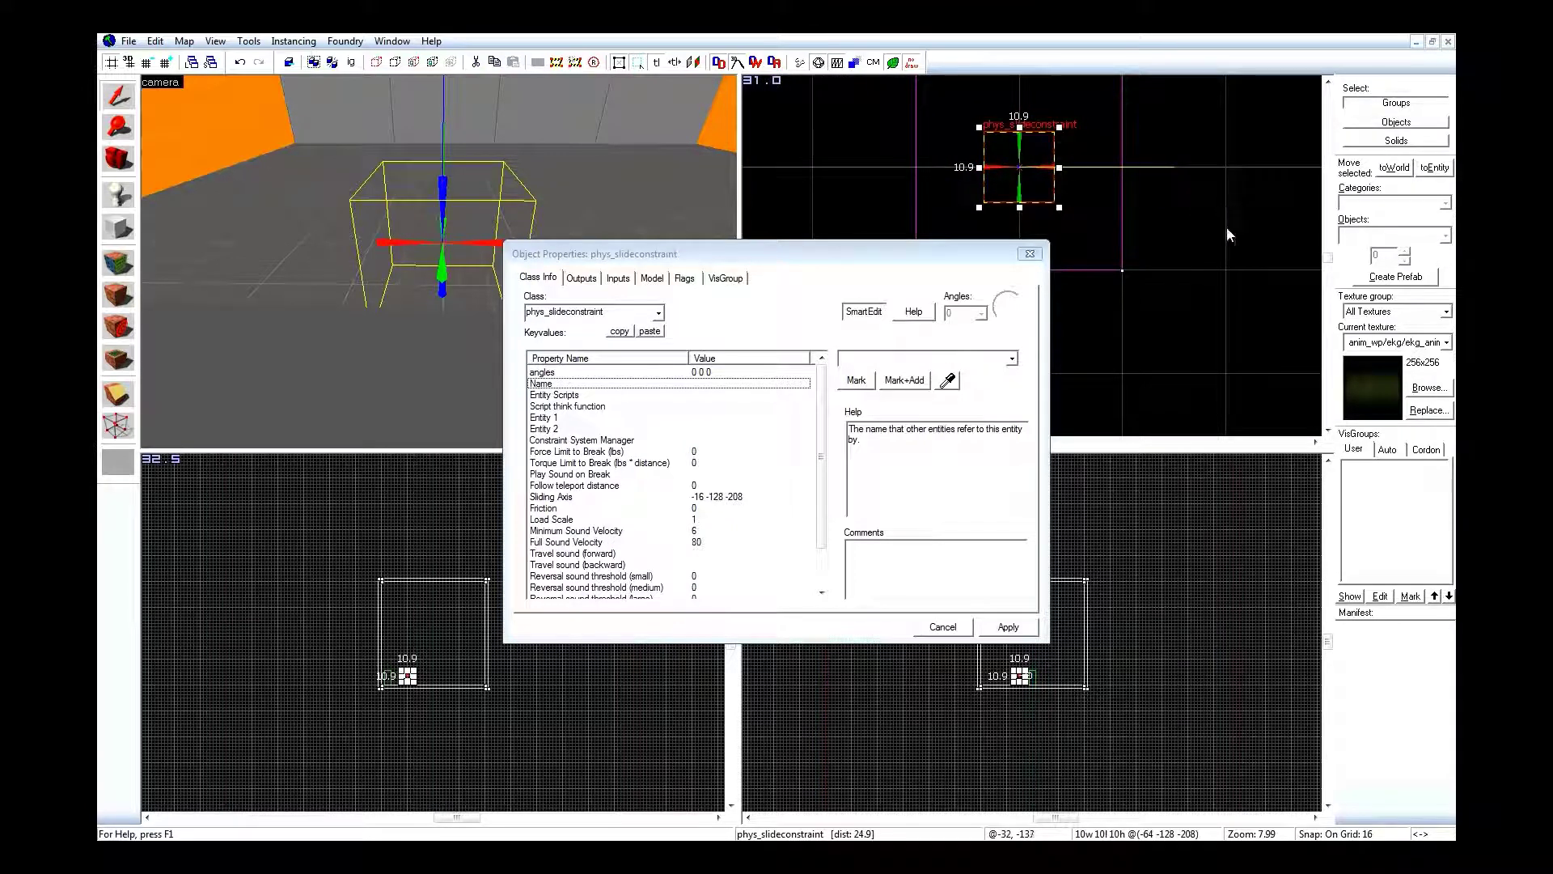
middle_drag(1239, 242, 1128, 265)
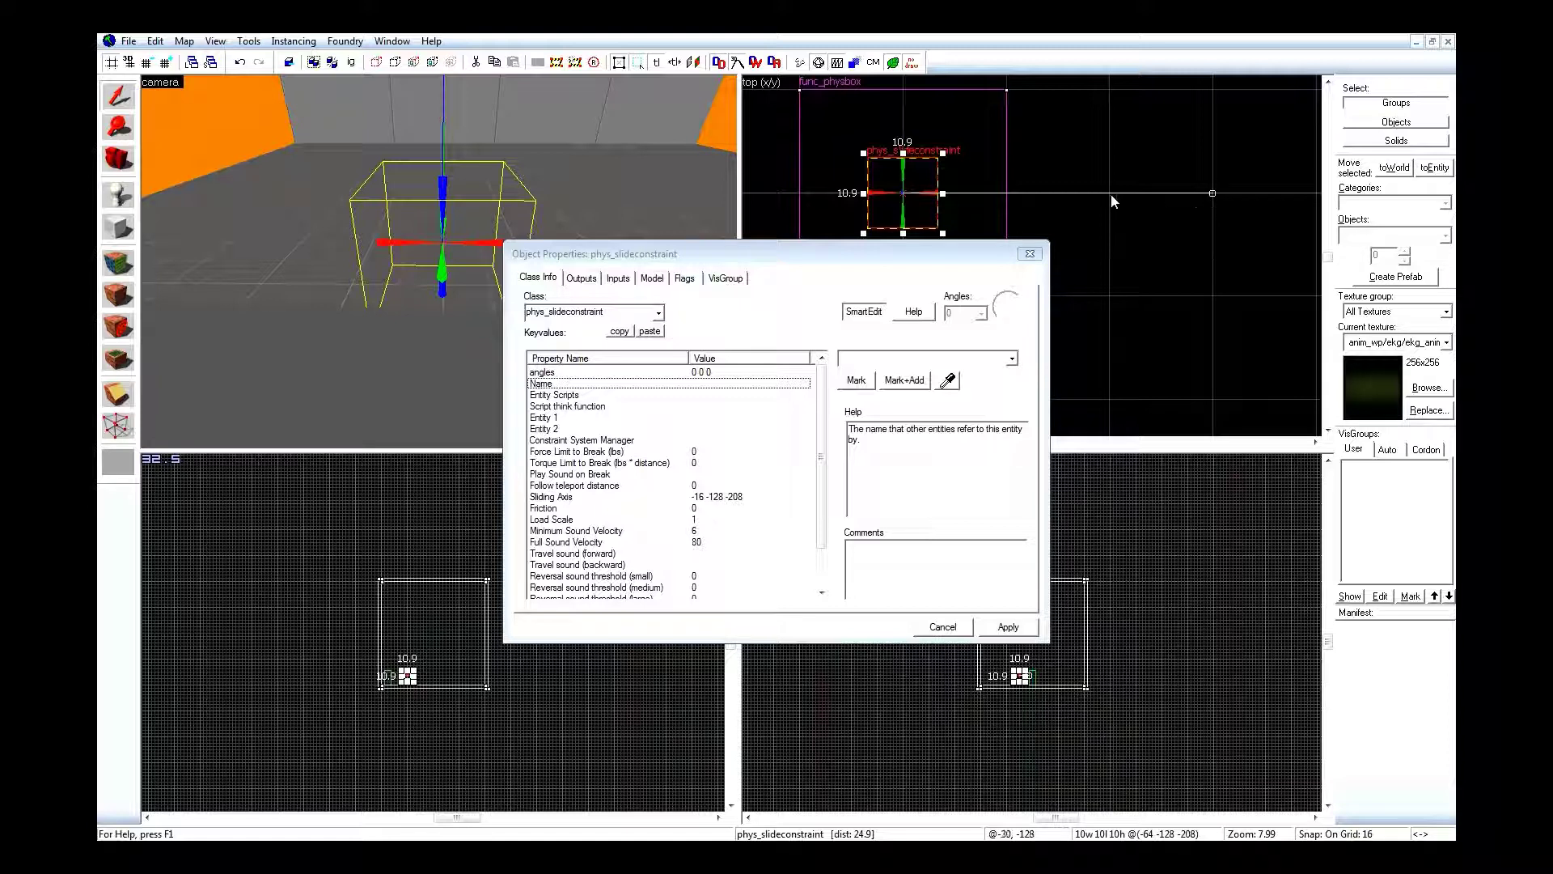
scroll(1198, 203, down, 2)
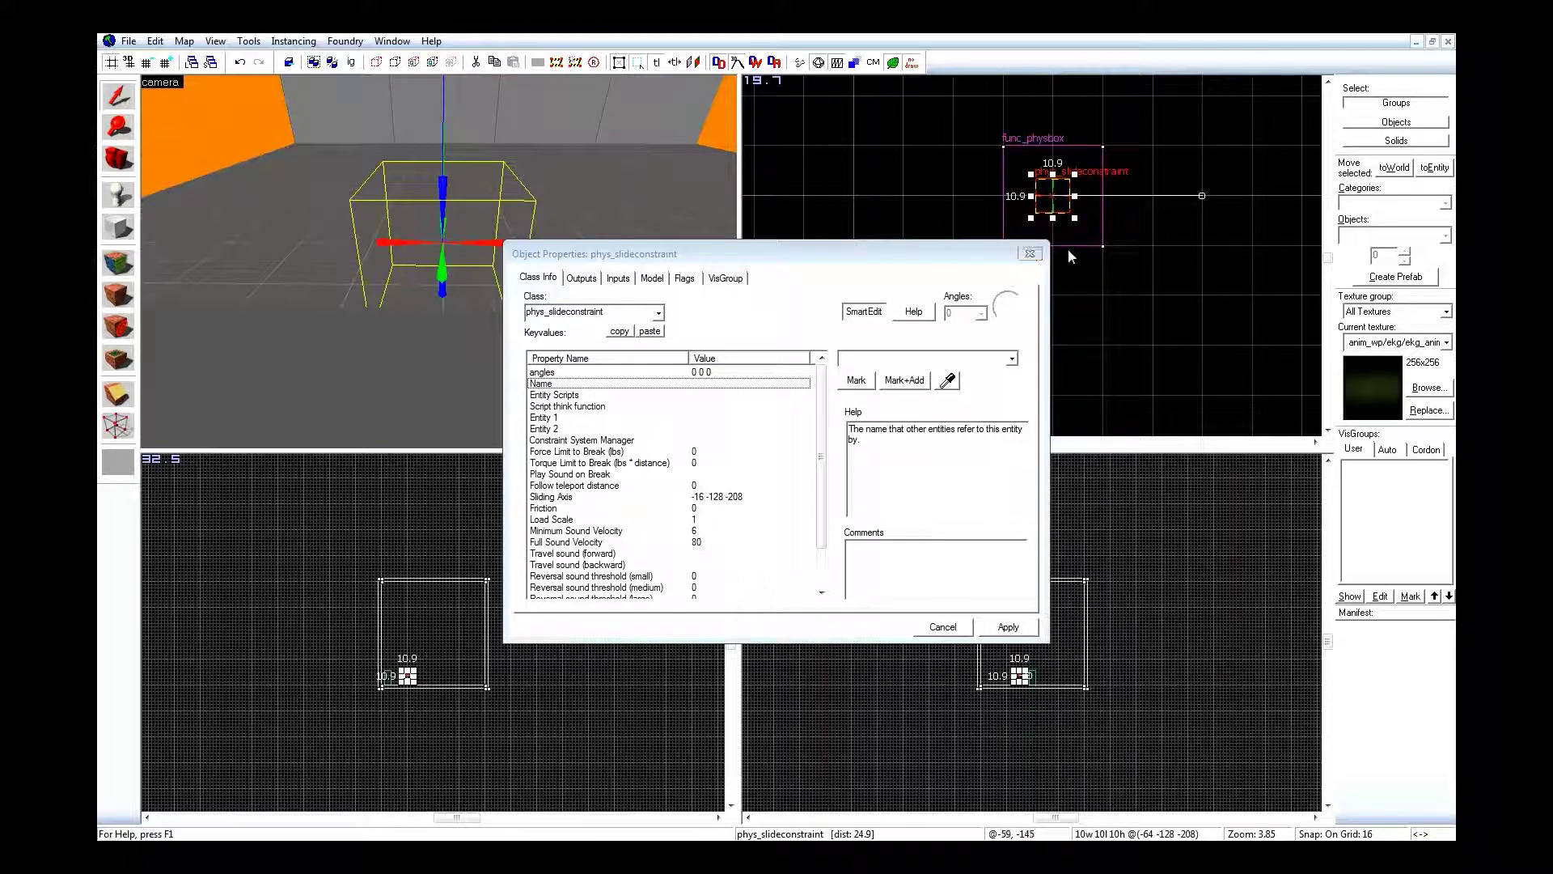
click(1029, 255)
click(1057, 324)
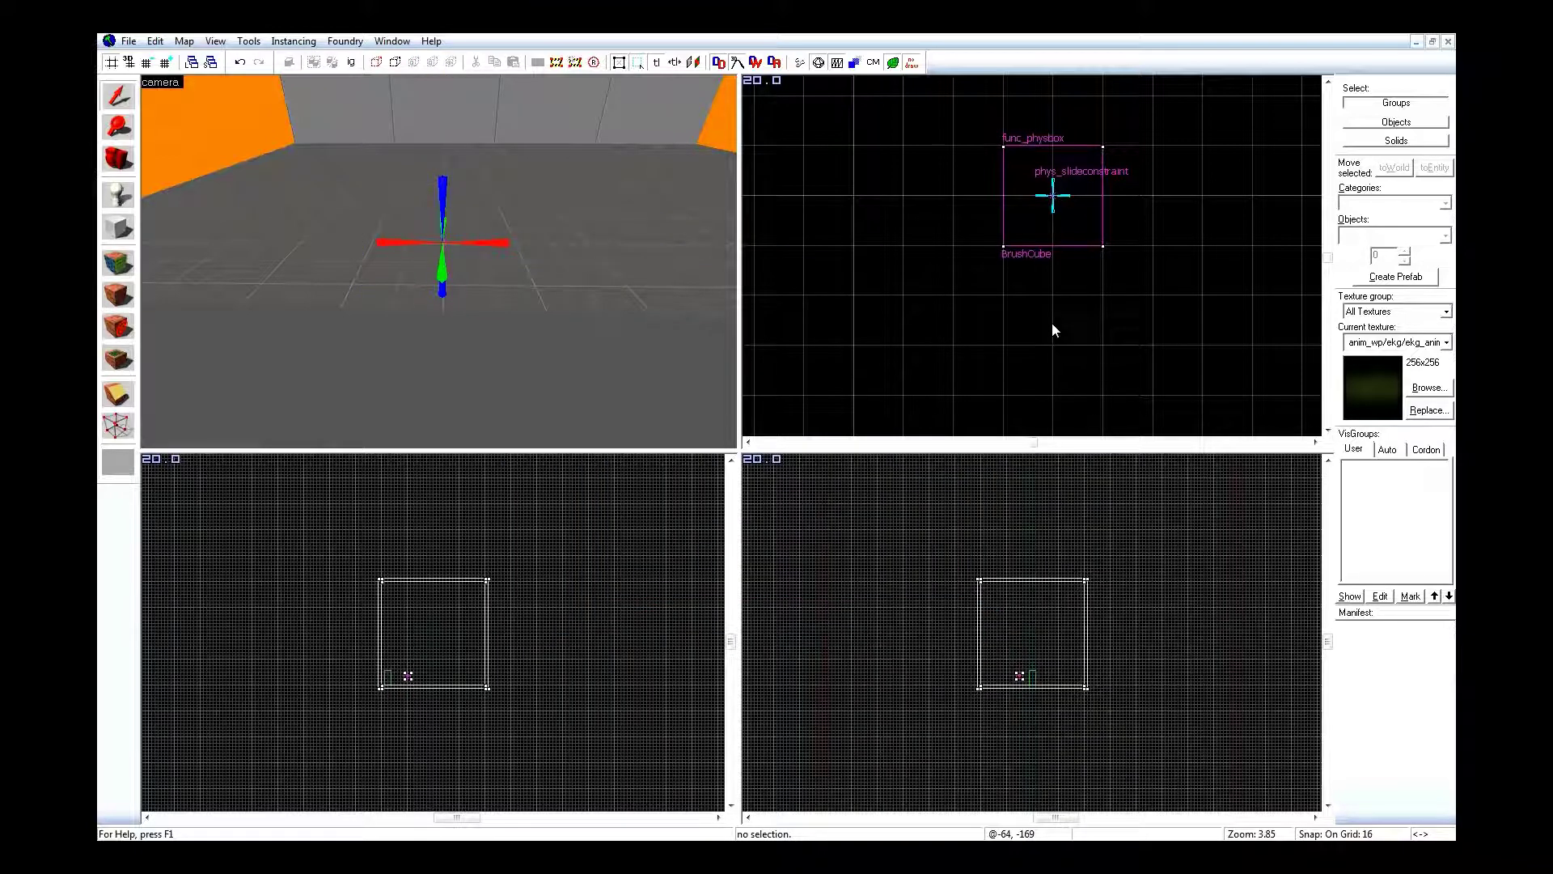
Reopen the phys_slideconstraint's properties and check its Friction 0 and Load Scale 1 values.
double_click(493, 244)
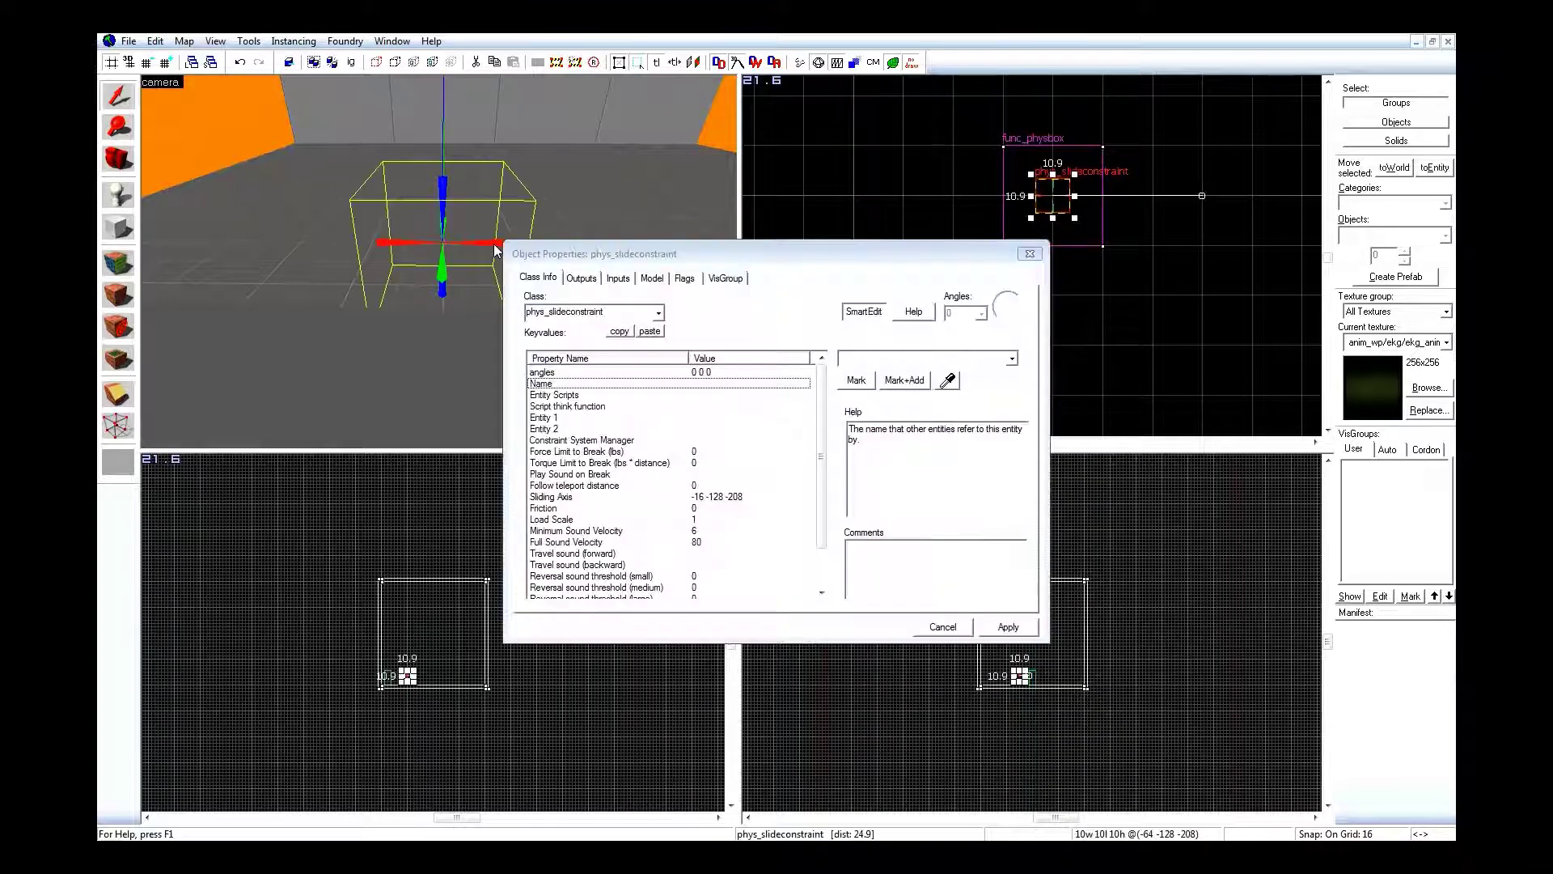
click(775, 509)
click(766, 520)
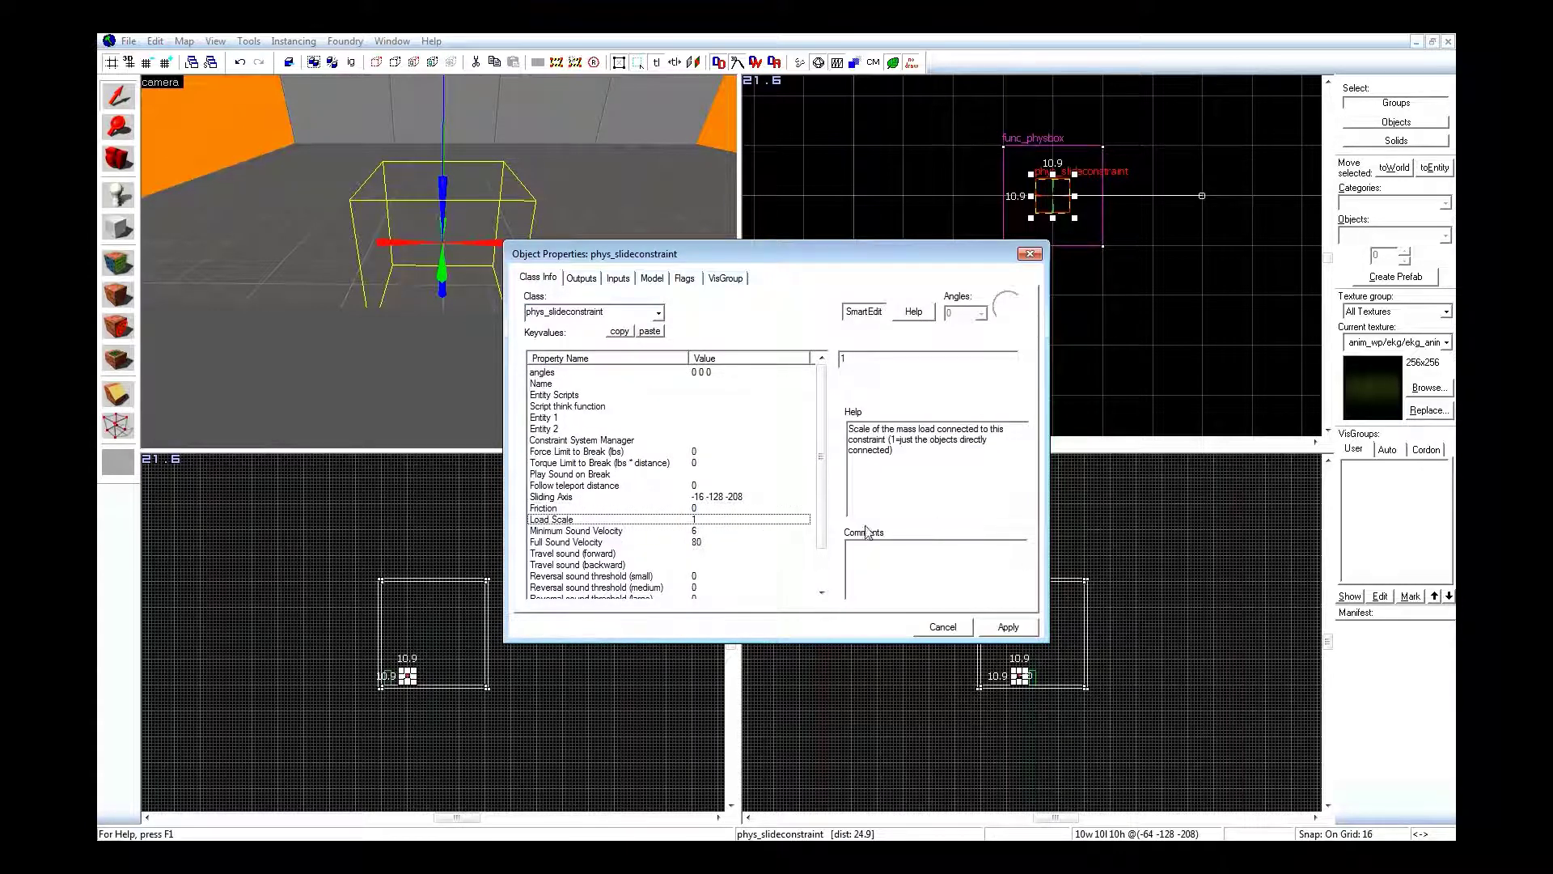
scroll(822, 488, down, 1)
scroll(822, 488, down, 3)
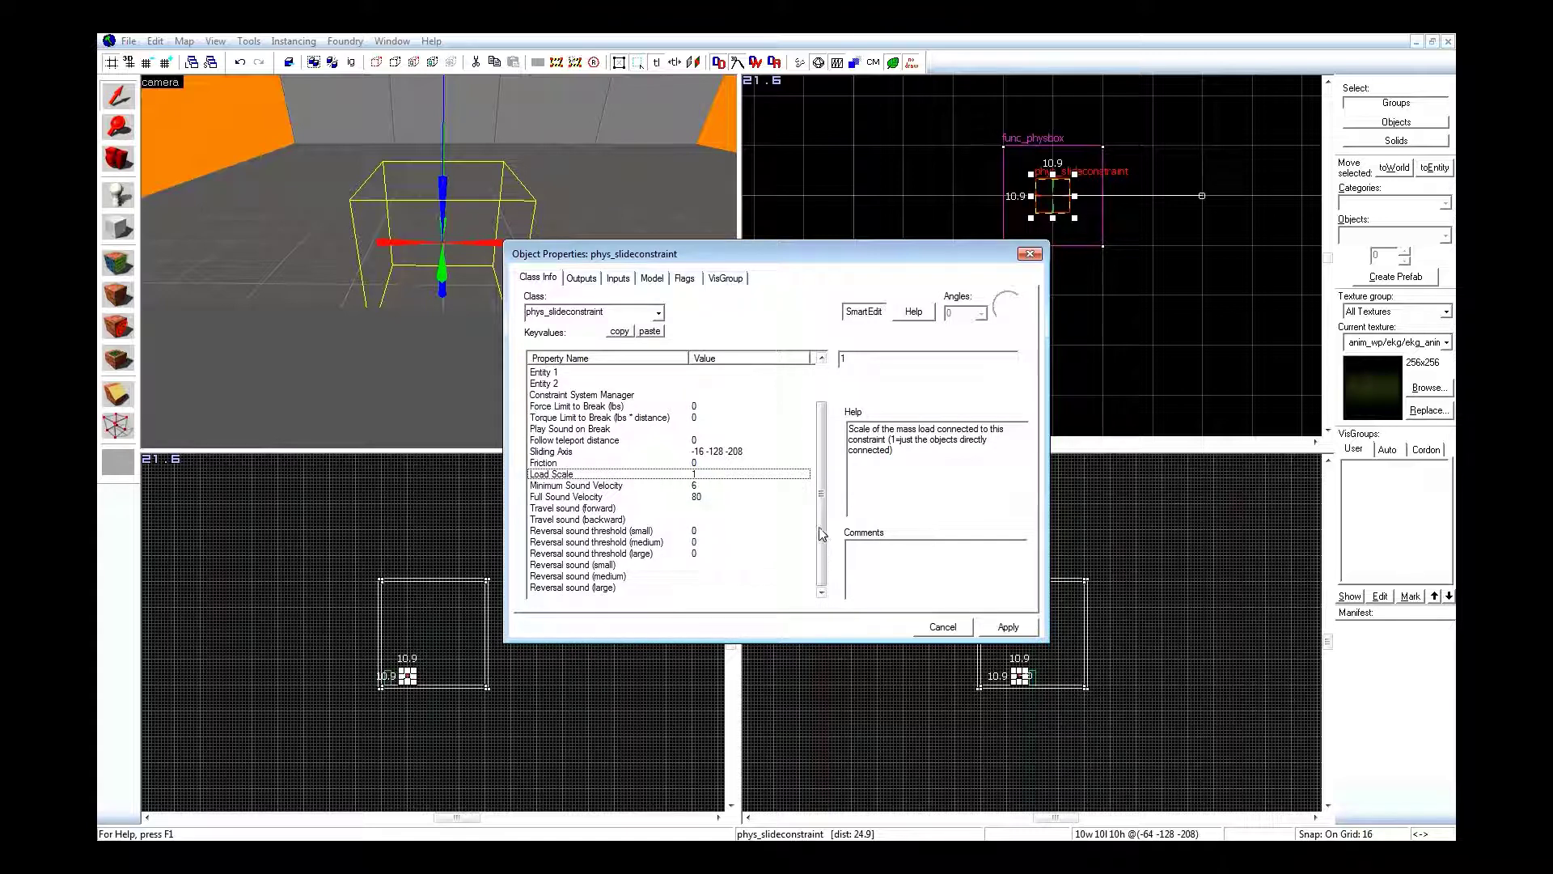
scroll(819, 510, up, 4)
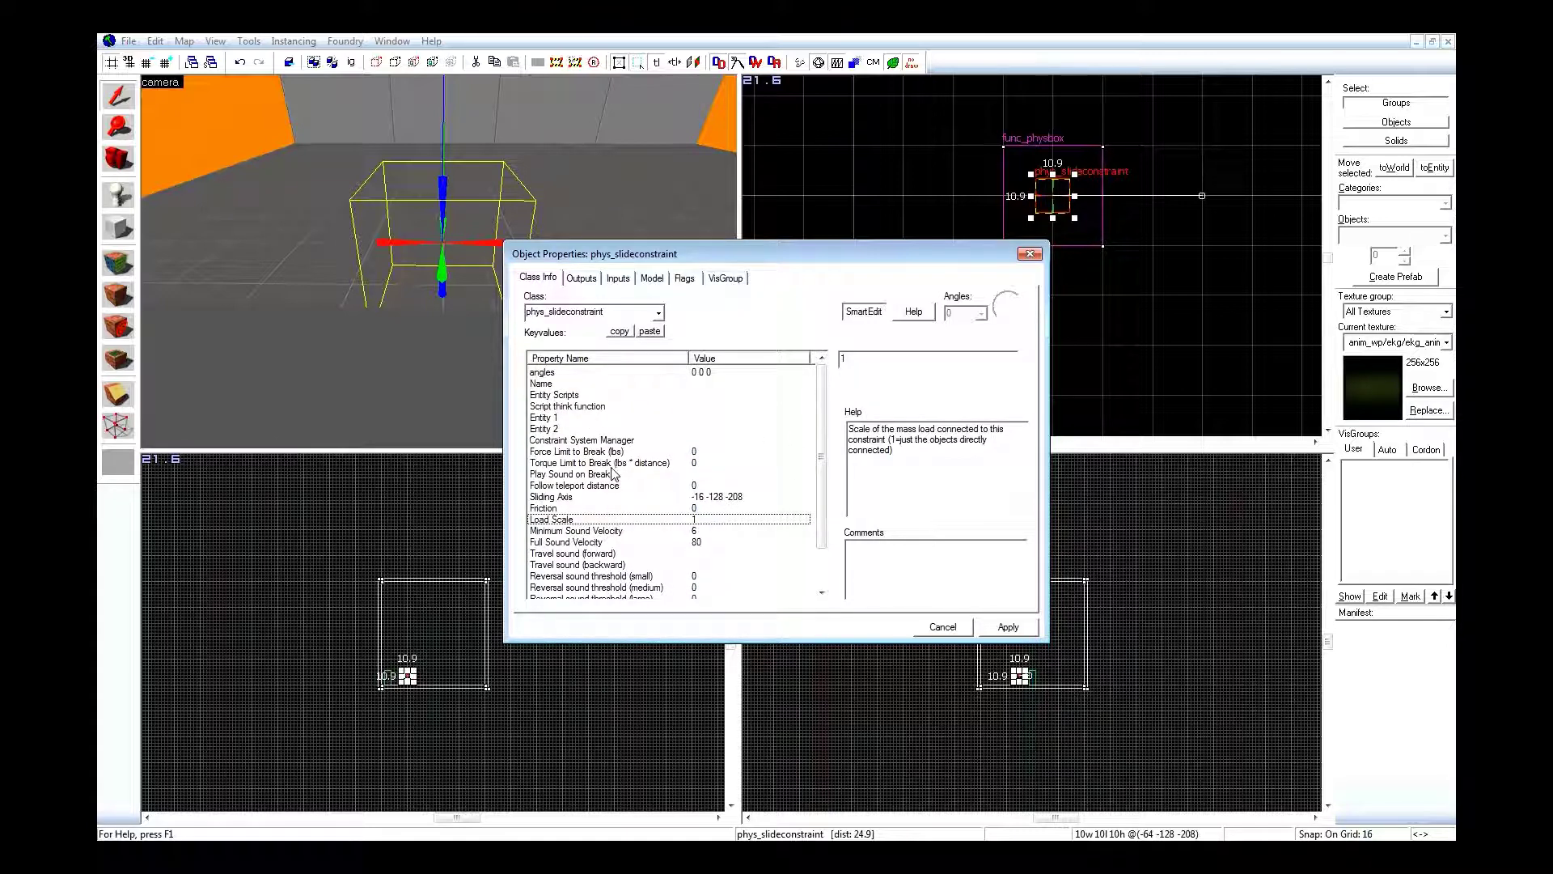
Place a new phys_spring entity in the map.
click(1029, 254)
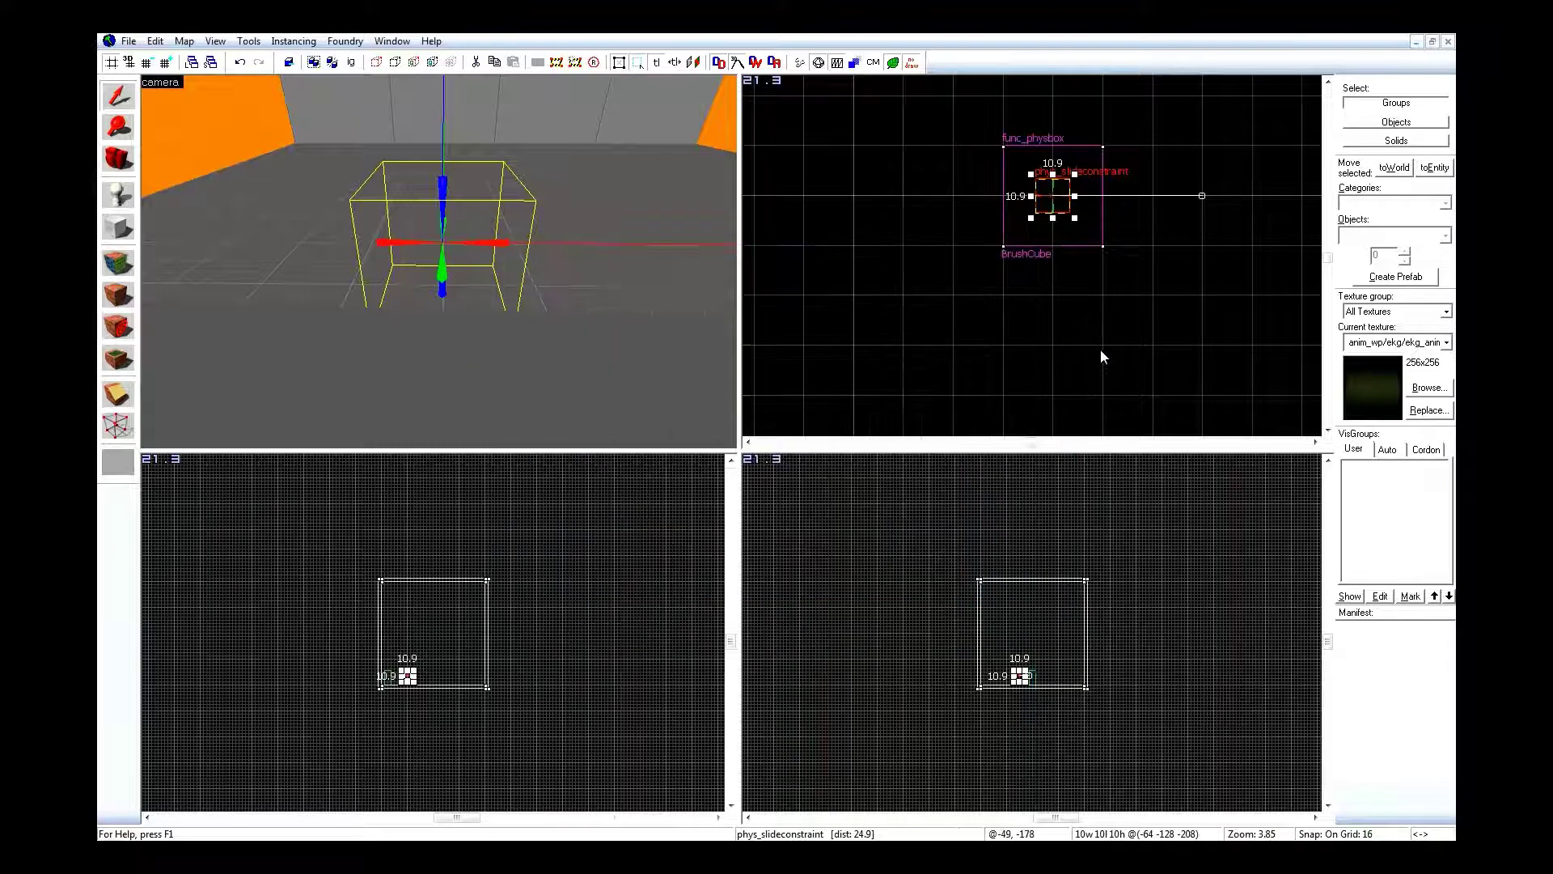
click(1100, 356)
key(shift+e)
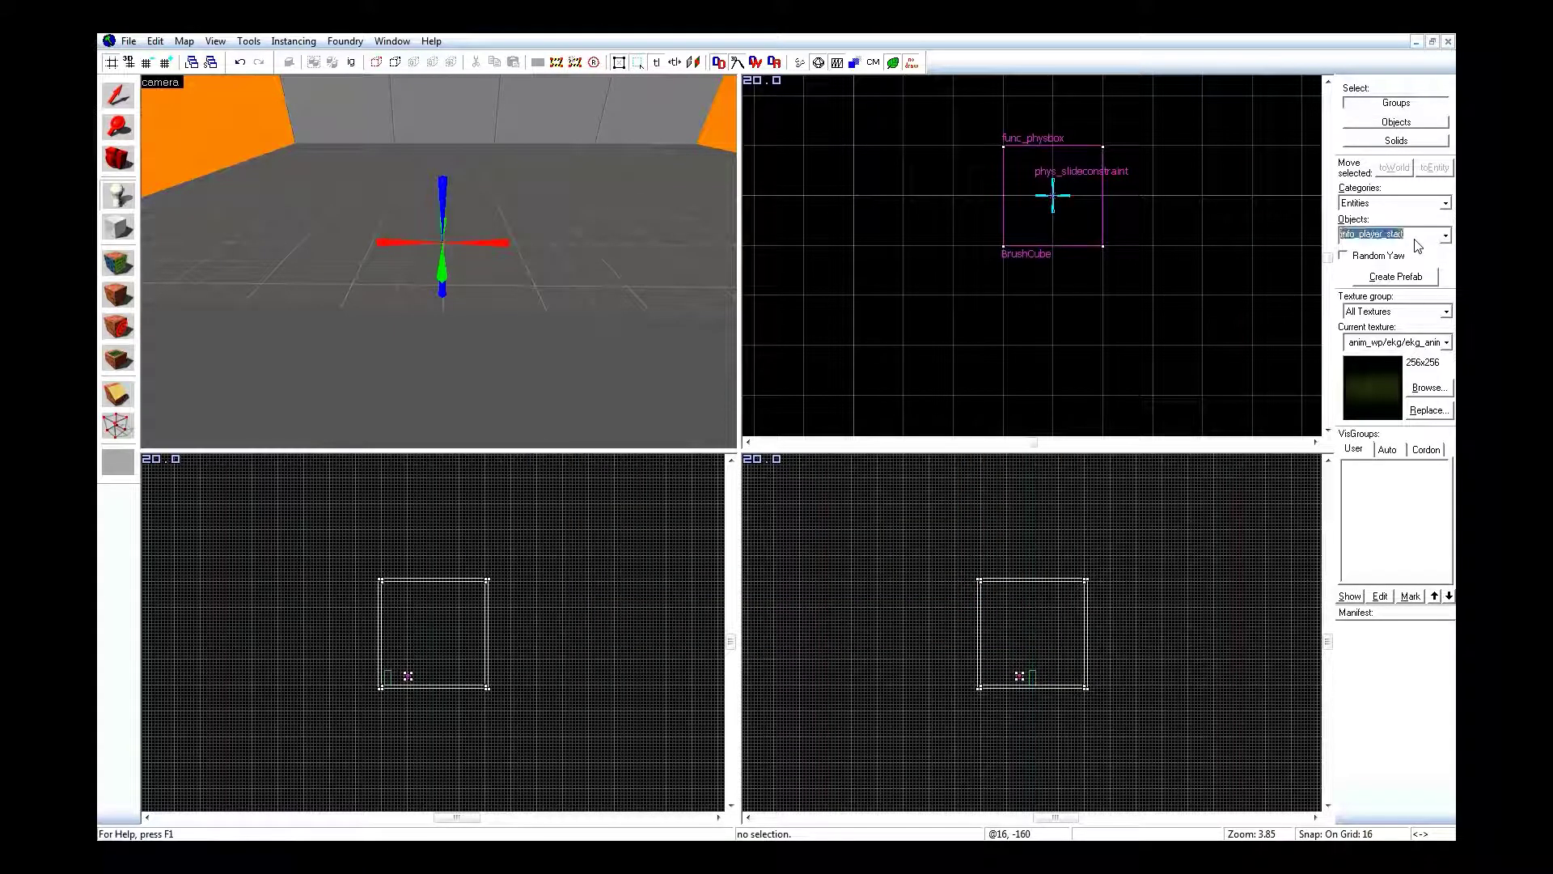
text(psf)
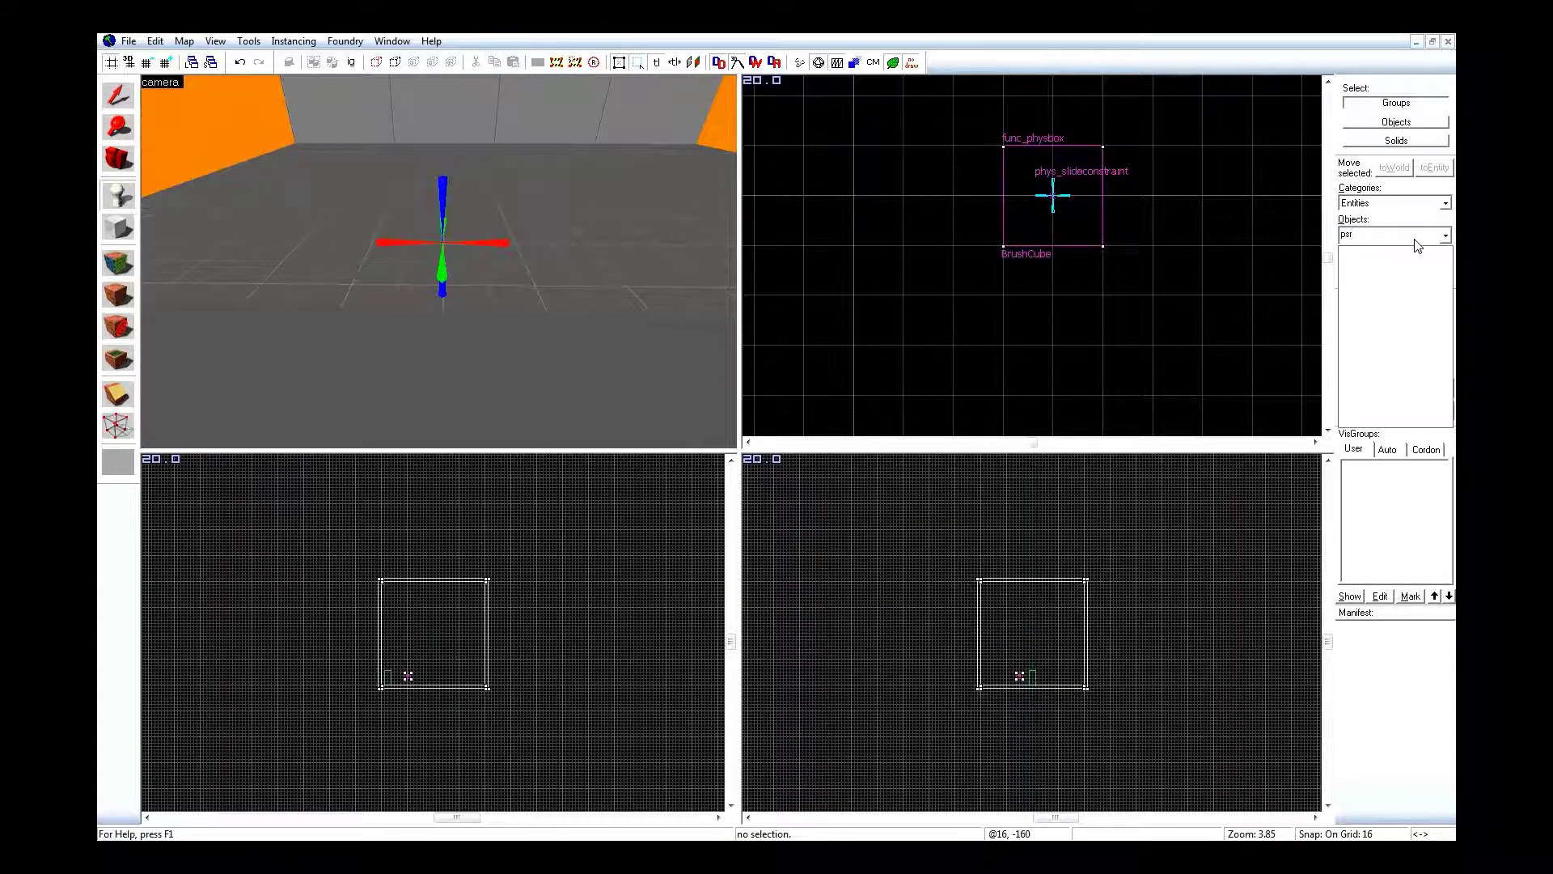
key(BackSpace)
key(BackSpace)
key(BackSpace)
text(spr)
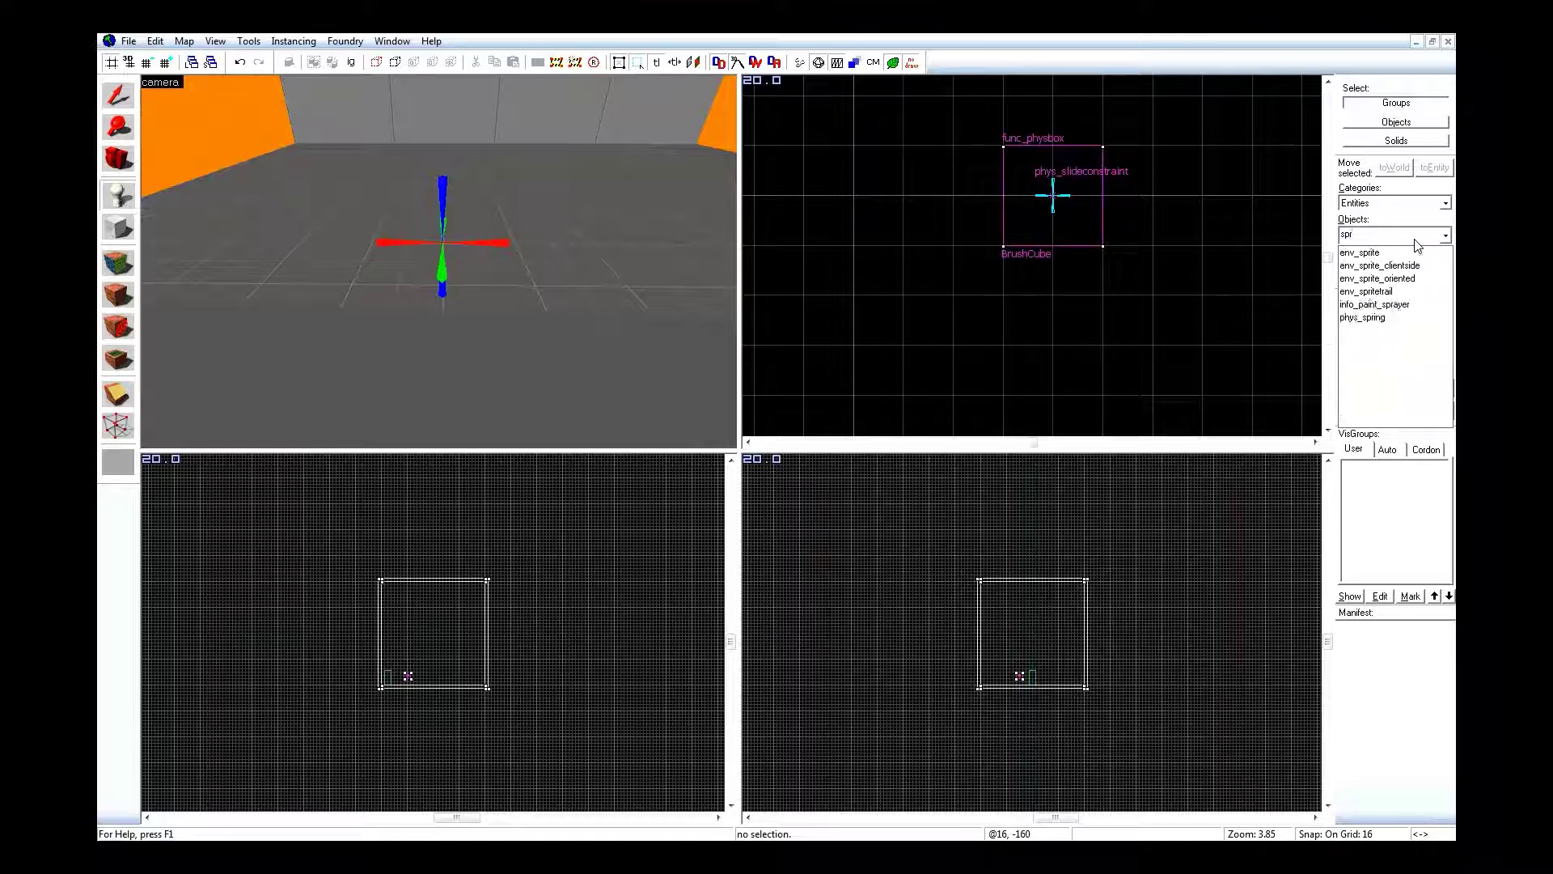
key(Down)
key(Down)
key(Down)
key(Down)
key(Down)
key(Down)
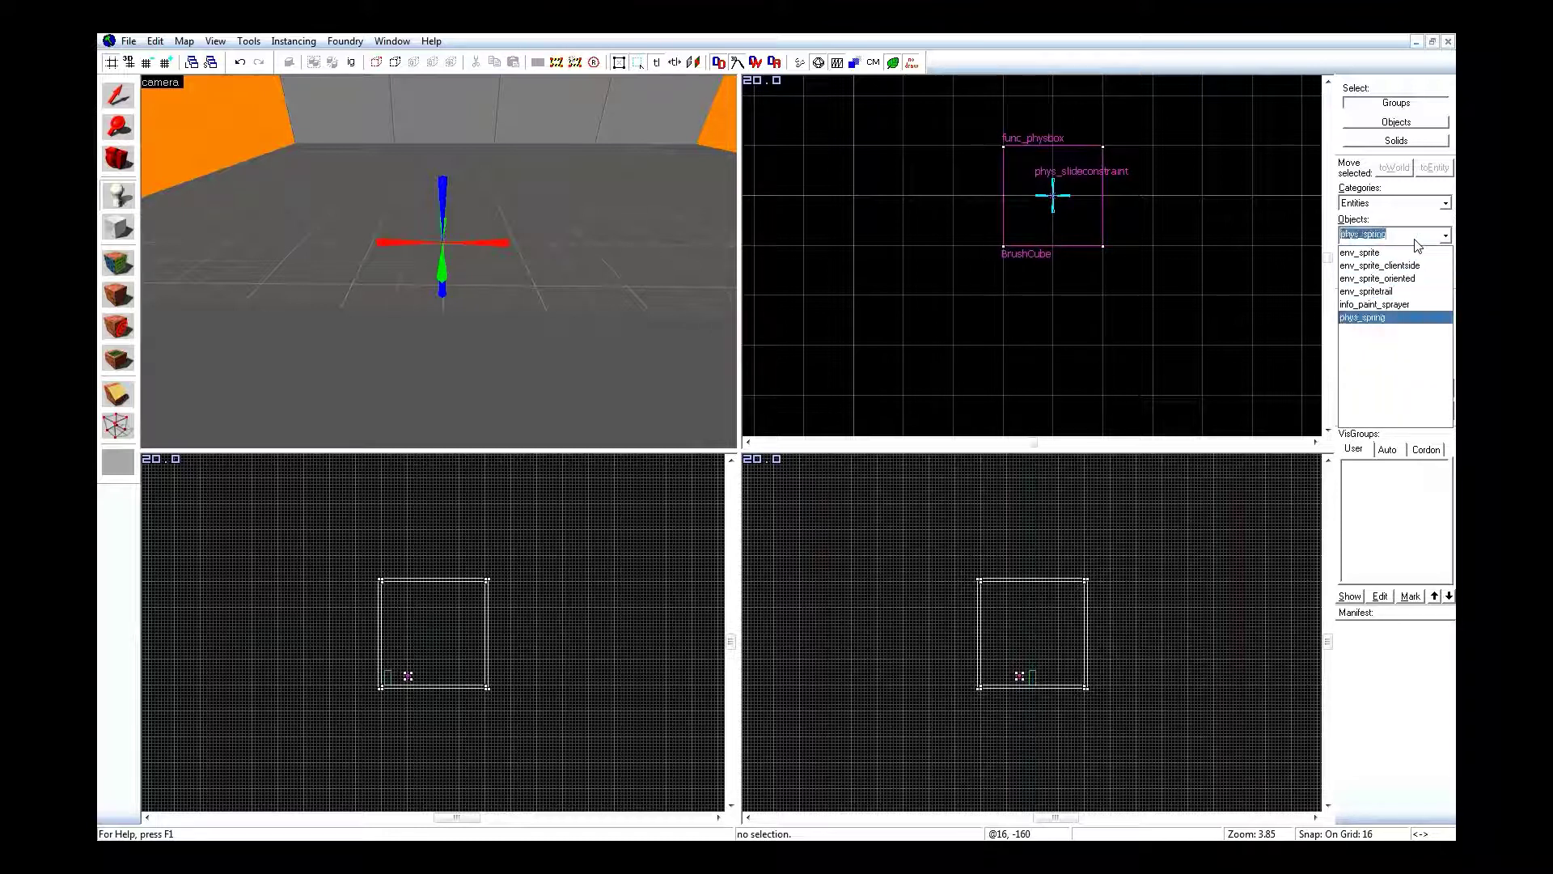
key(Return)
click(530, 366)
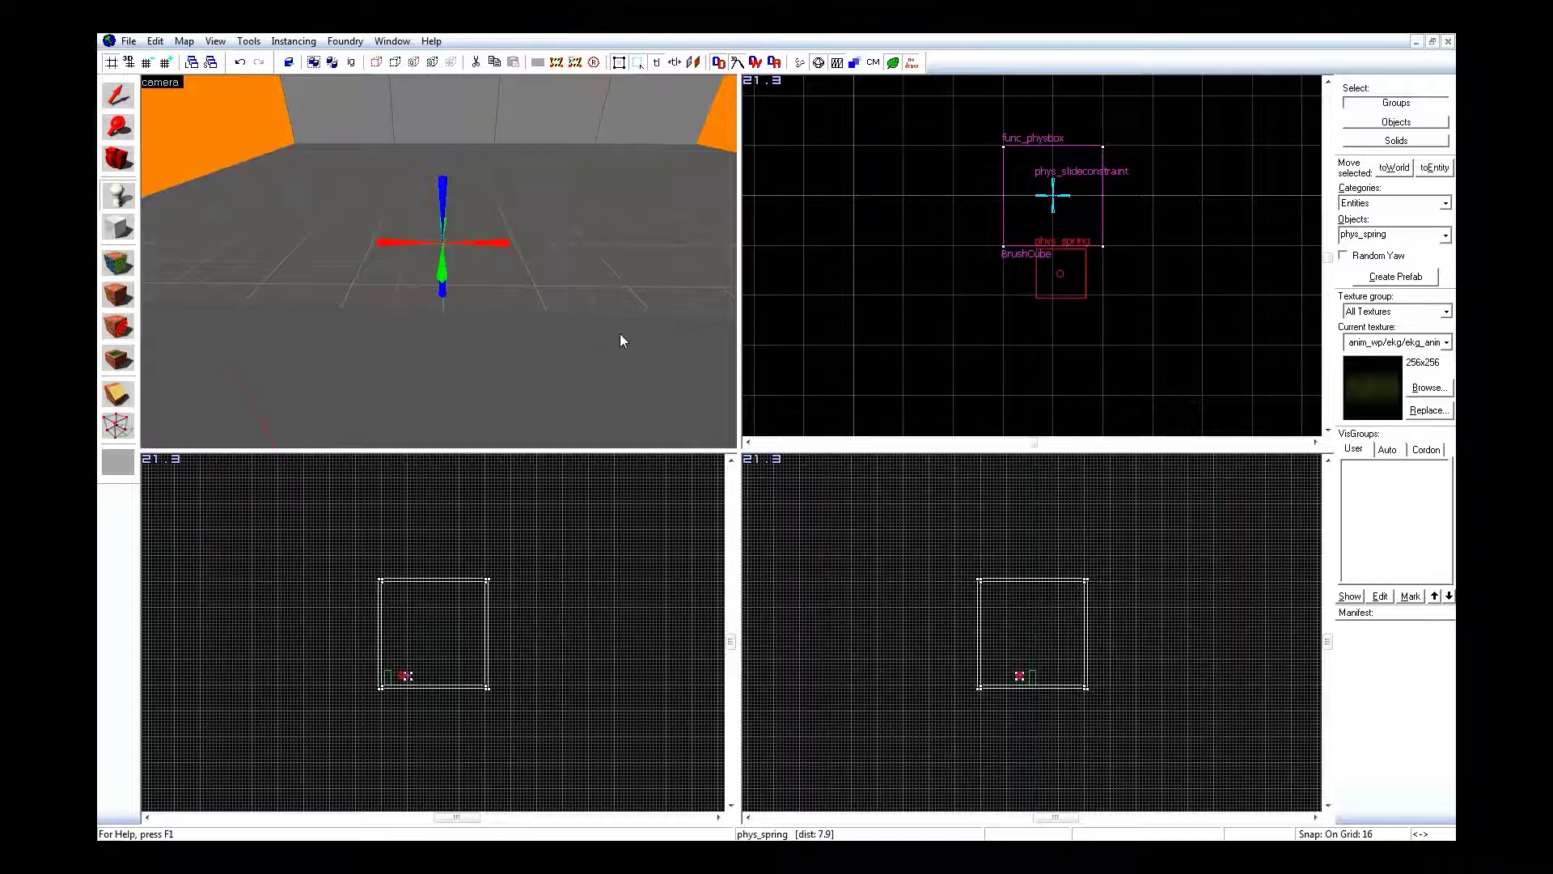
Move the phys_spring right of the physbox and attach its end to the slide constraint.
key(shift+s)
drag(1082, 283, 1261, 199)
scroll(1253, 221, down, 5)
scroll(1264, 174, up, 4)
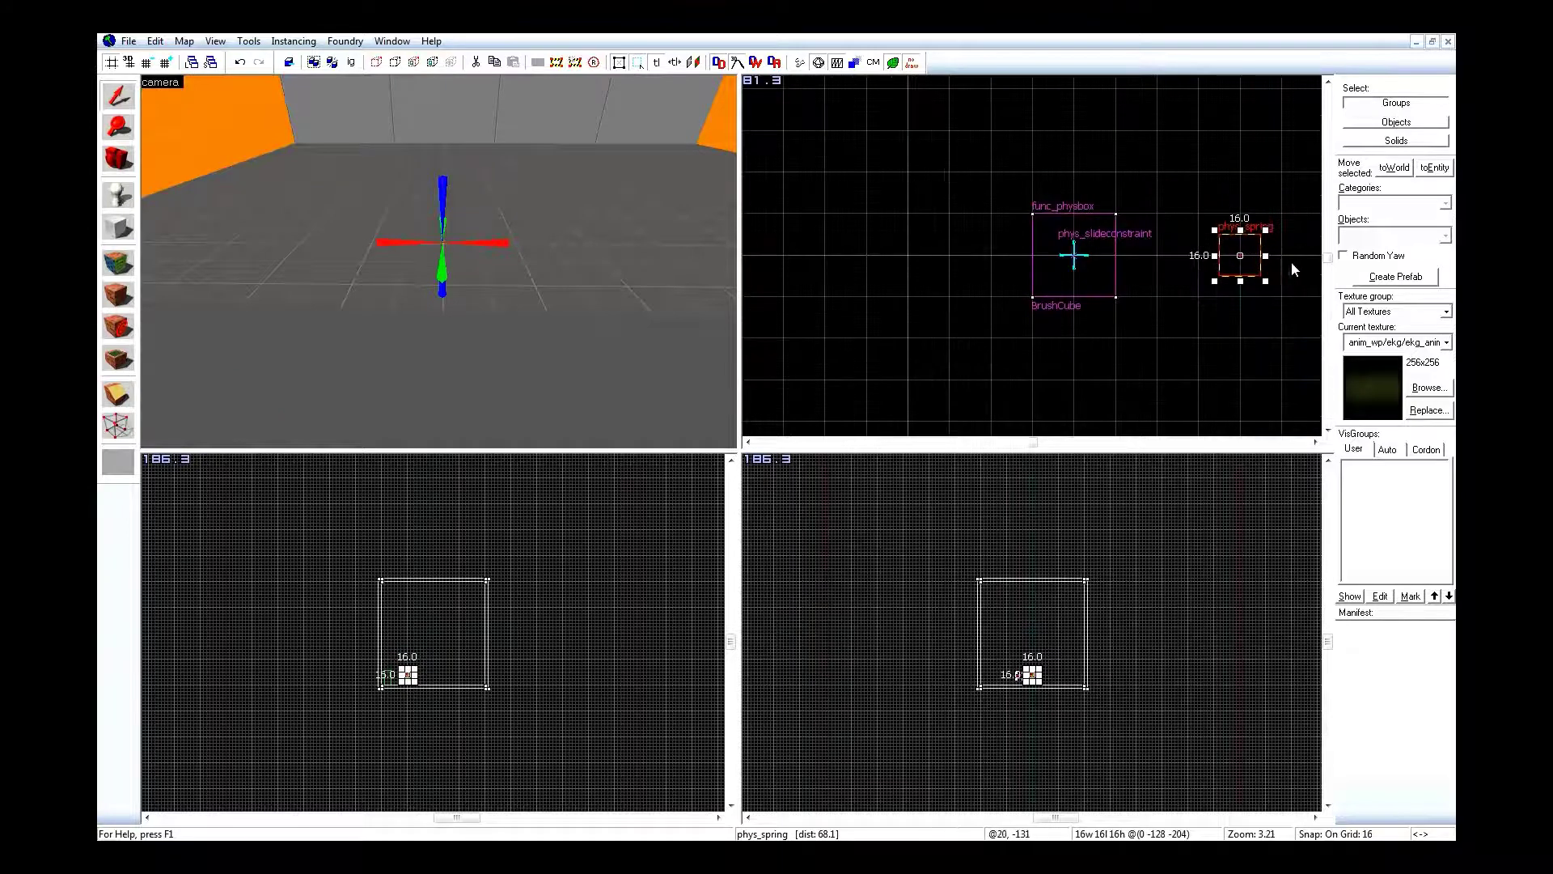
key(z)
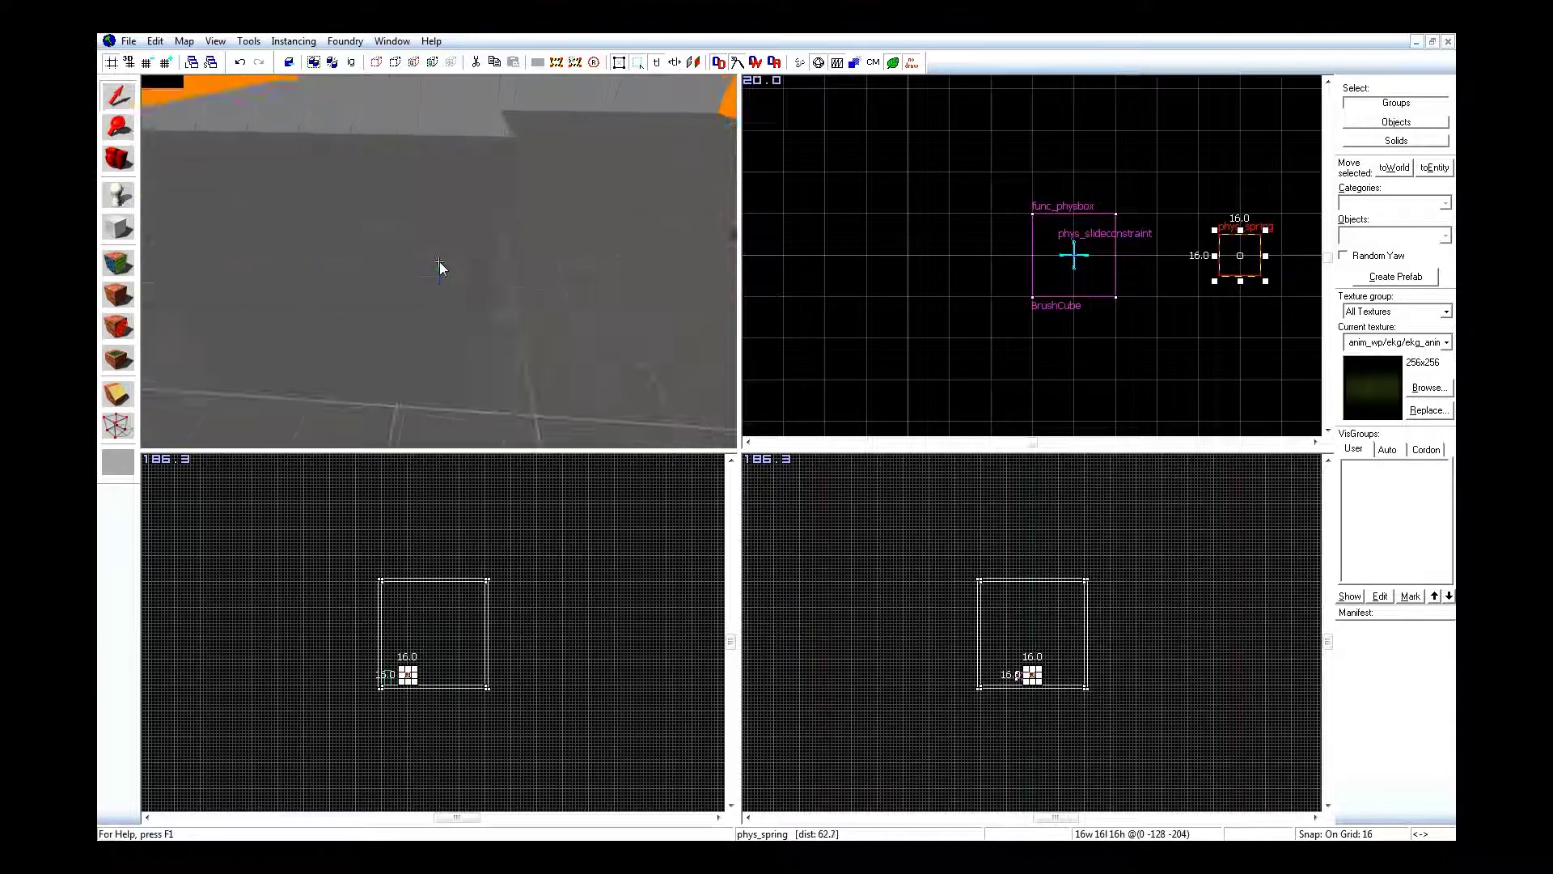
key(s)
key(z)
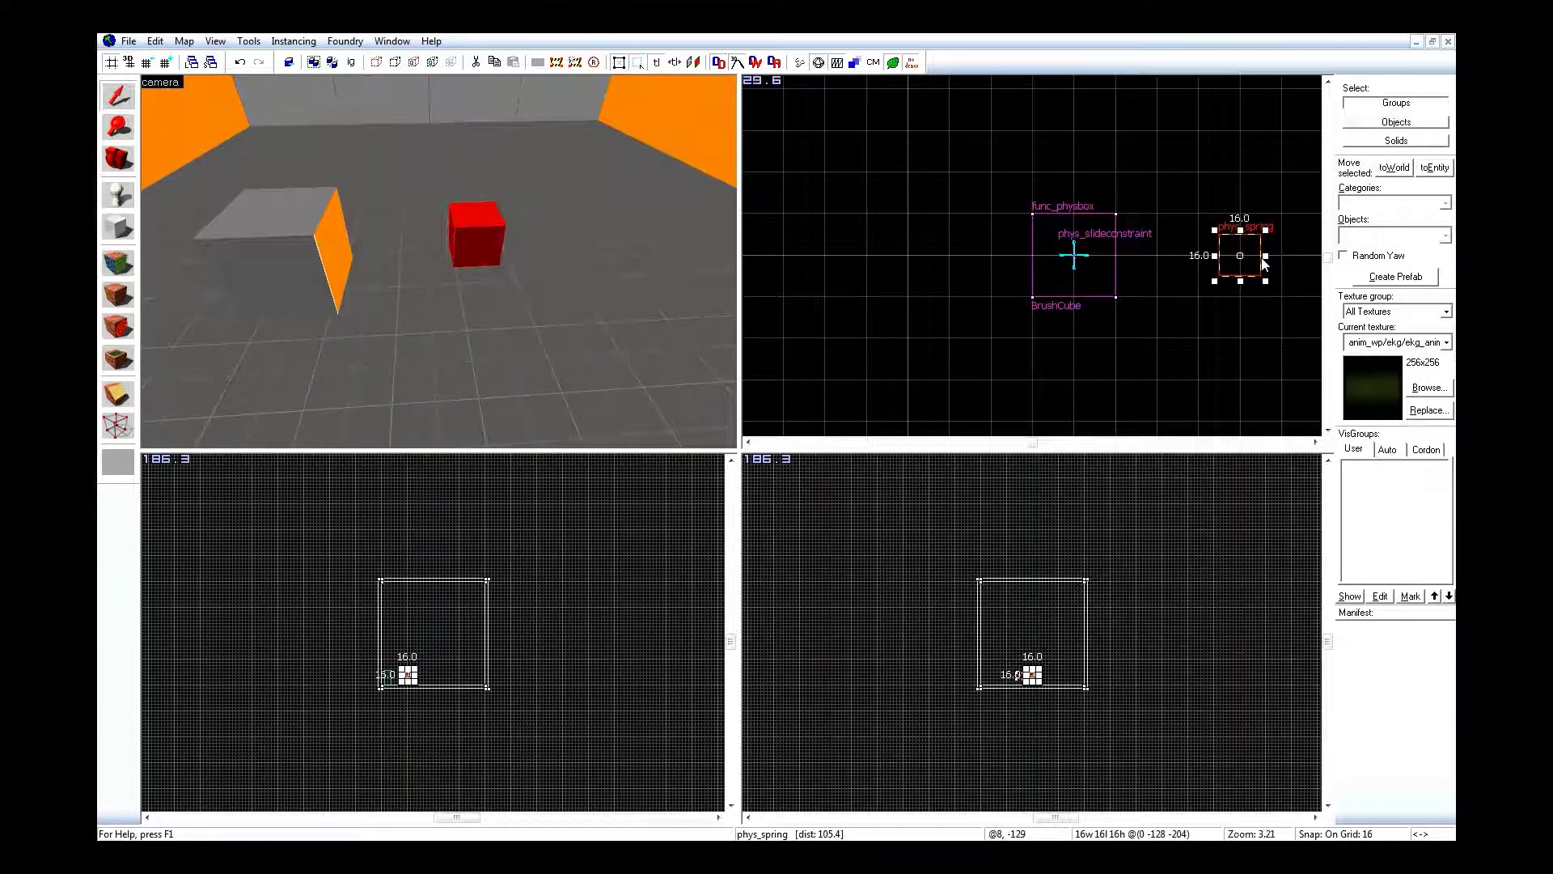
scroll(1229, 259, up, 2)
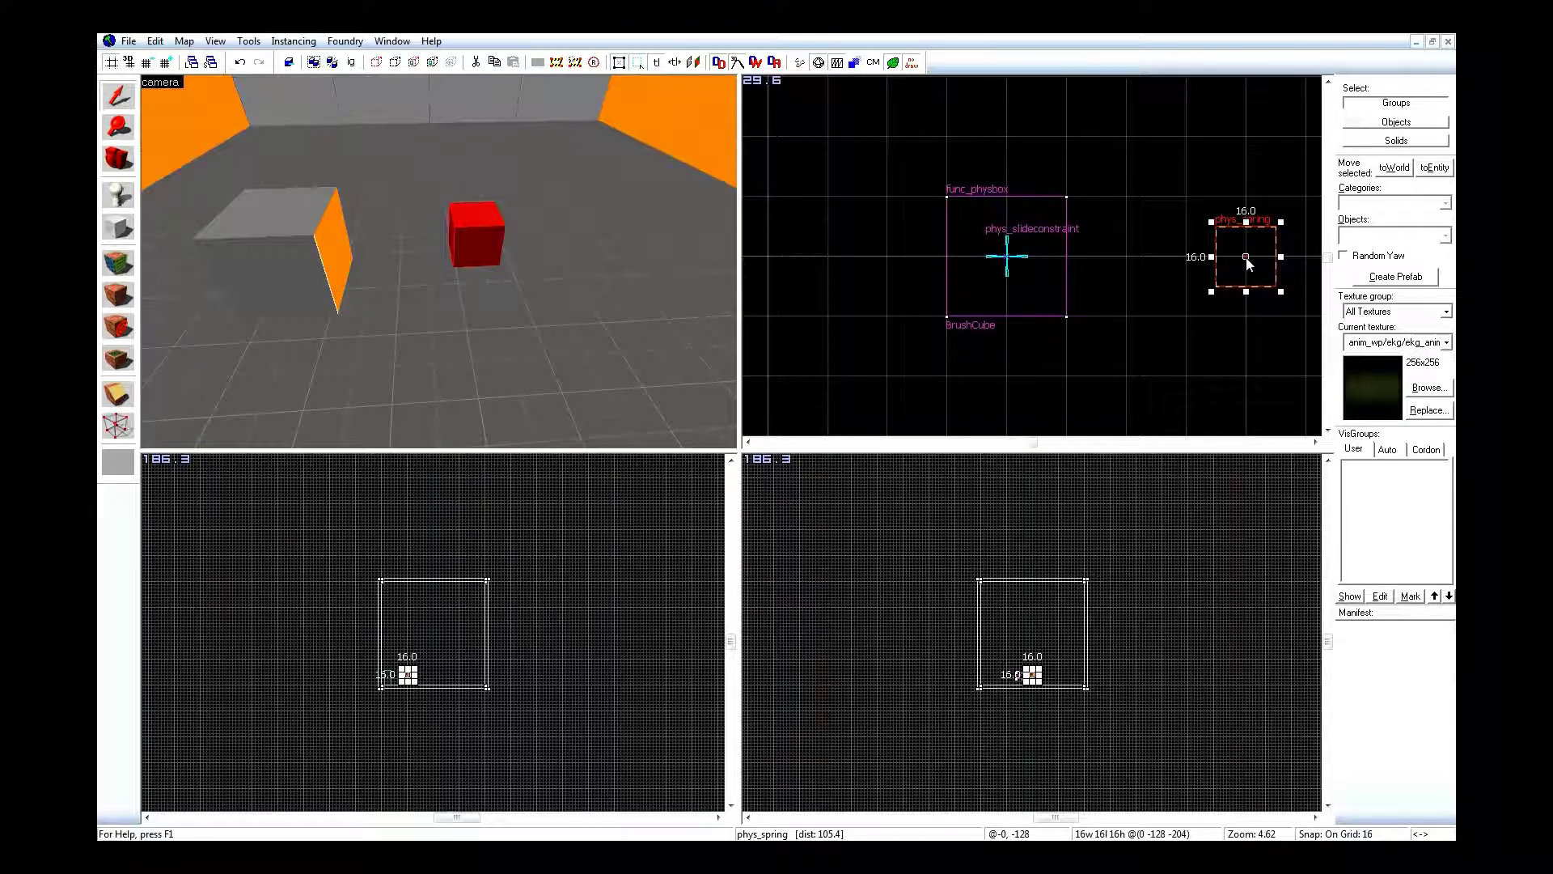
drag(1246, 259, 1008, 258)
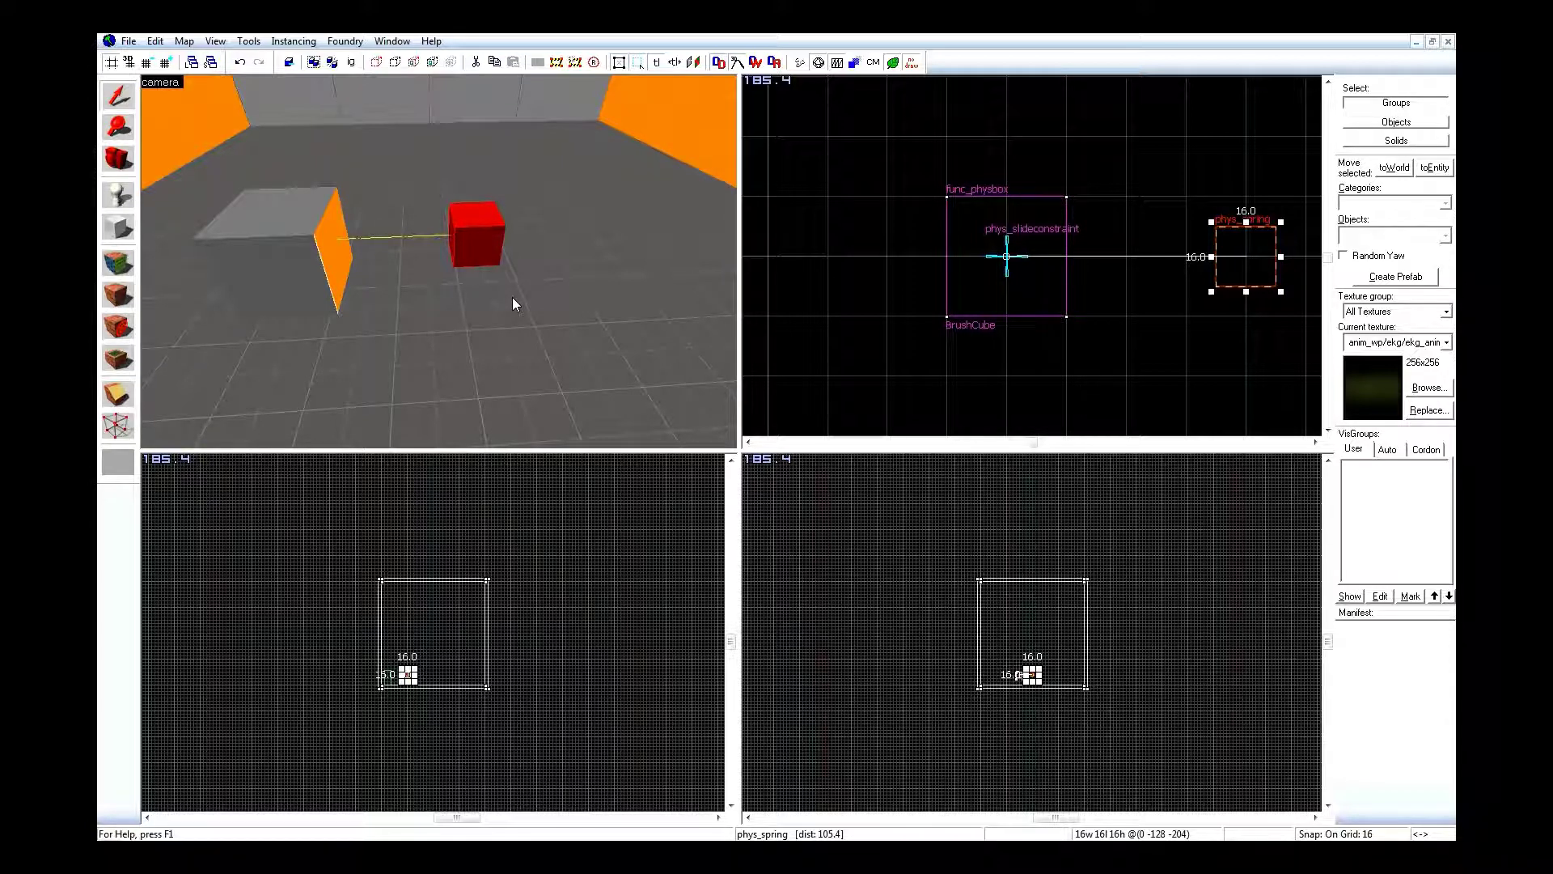
key(z)
key(w)
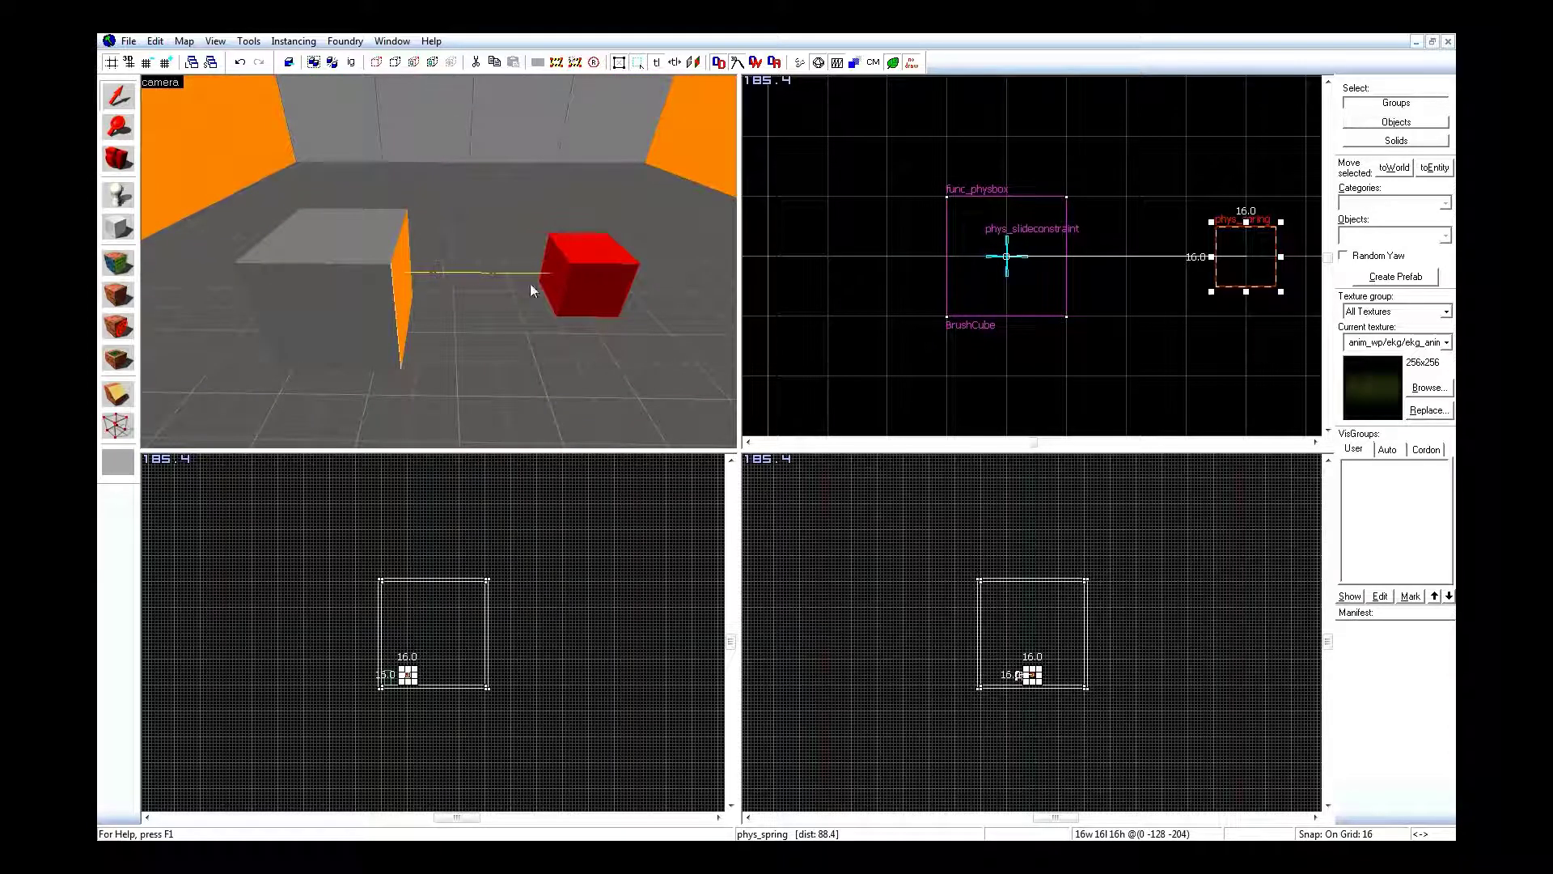
Set the phys_spring's Entity 1 to BrushCube and apply.
key(alt+Return)
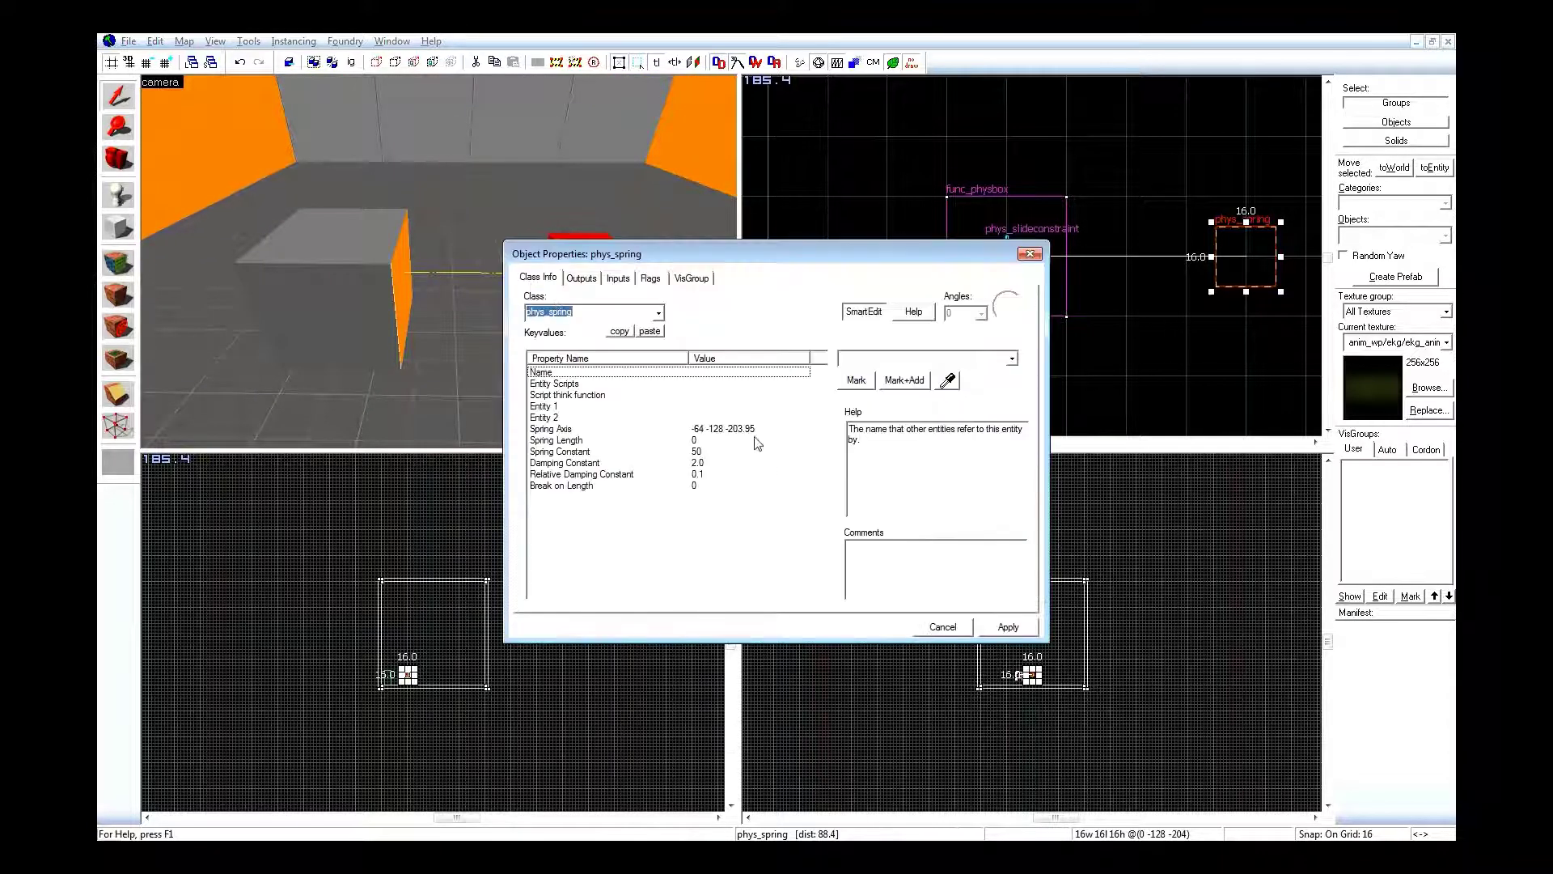
click(744, 407)
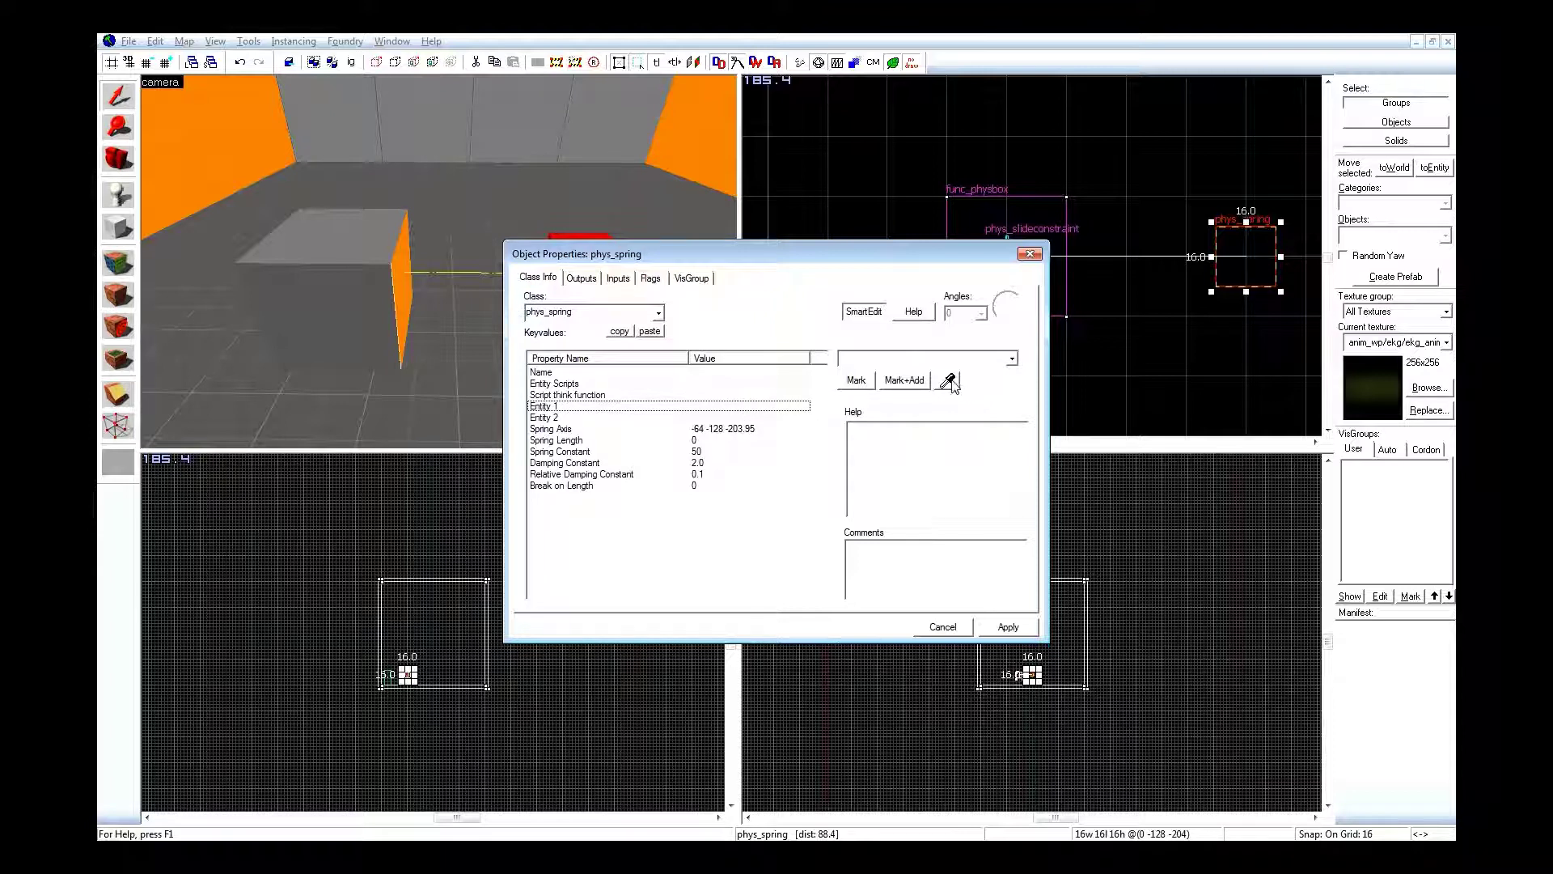
click(947, 380)
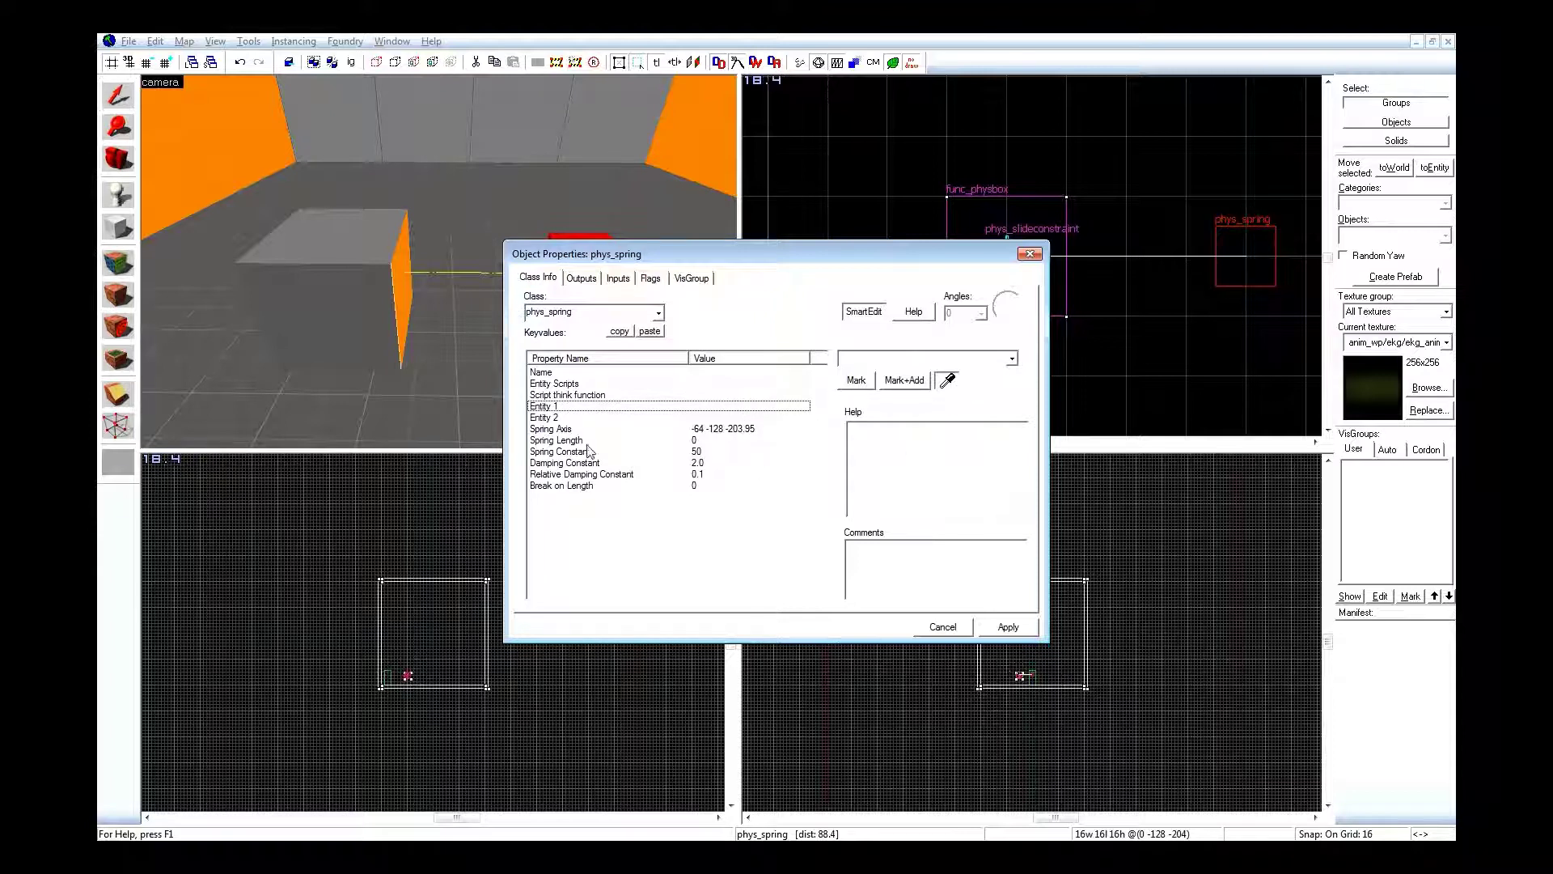
click(353, 313)
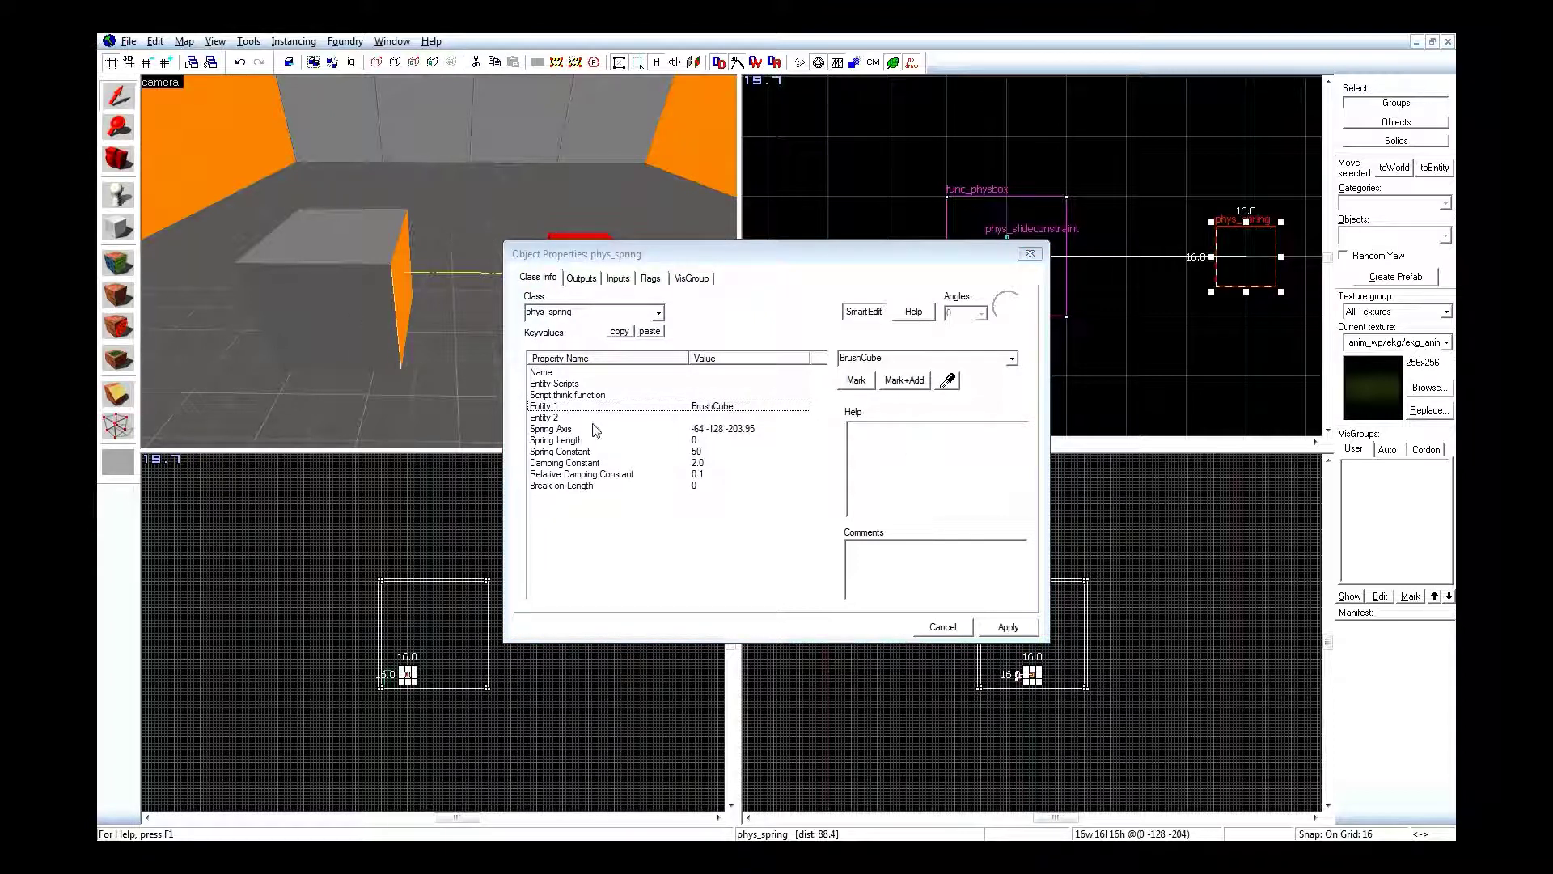
click(993, 628)
Set the phys_slideconstraint's Entity 1 to BrushCube and apply.
key(z)
key(w)
scroll(440, 260, up, 5)
click(435, 247)
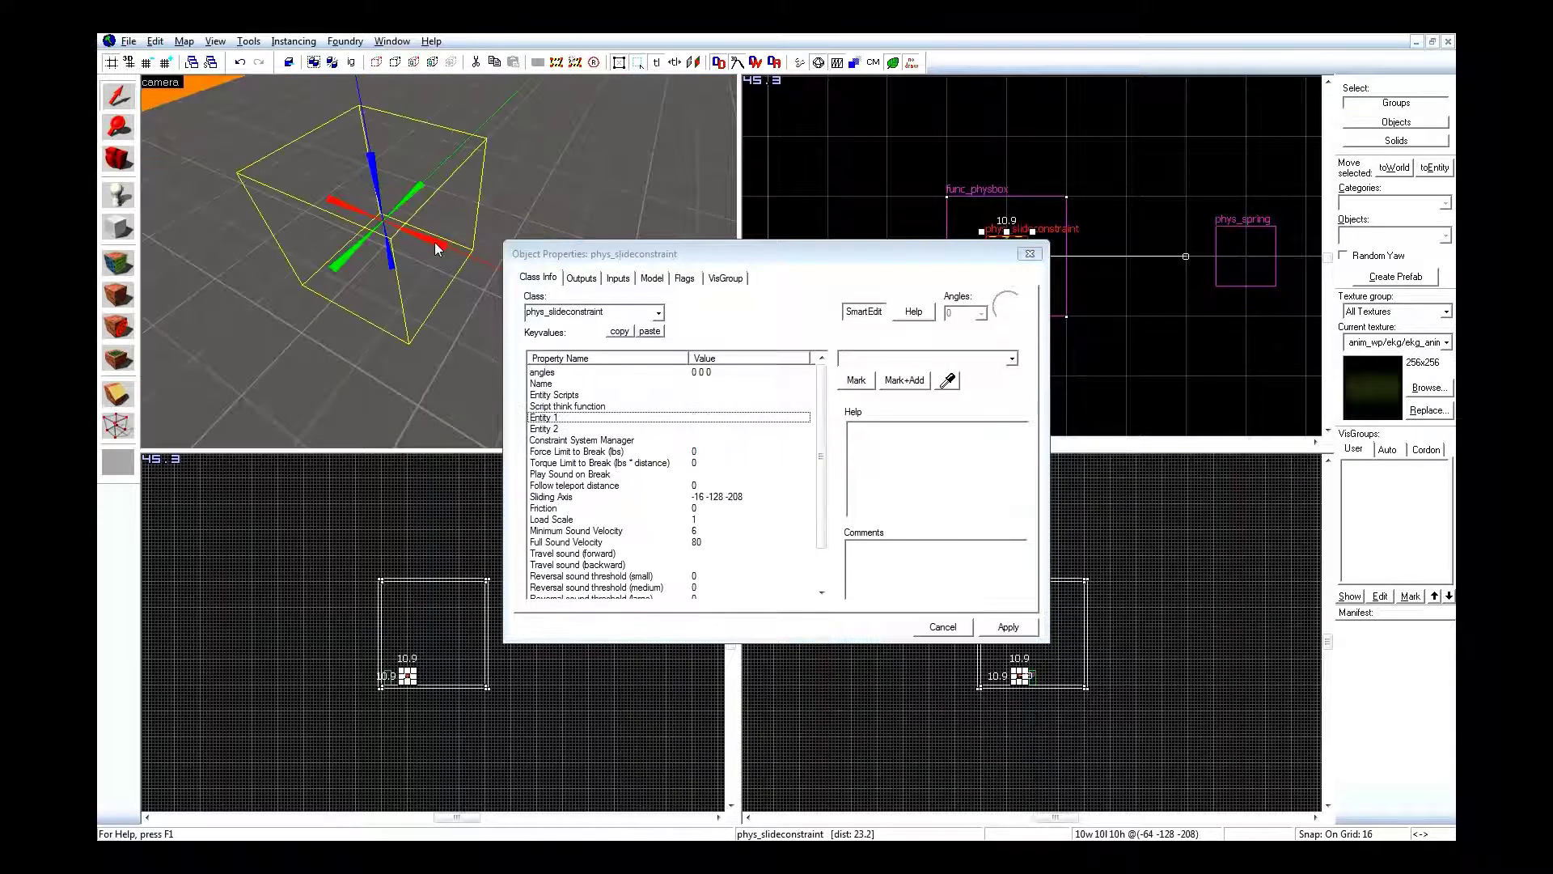
click(952, 384)
key(z)
key(s)
key(z)
click(424, 254)
click(1004, 632)
Reselect the phys_spring and inspect its Spring Constant of 50.
key(z)
key(s)
key(z)
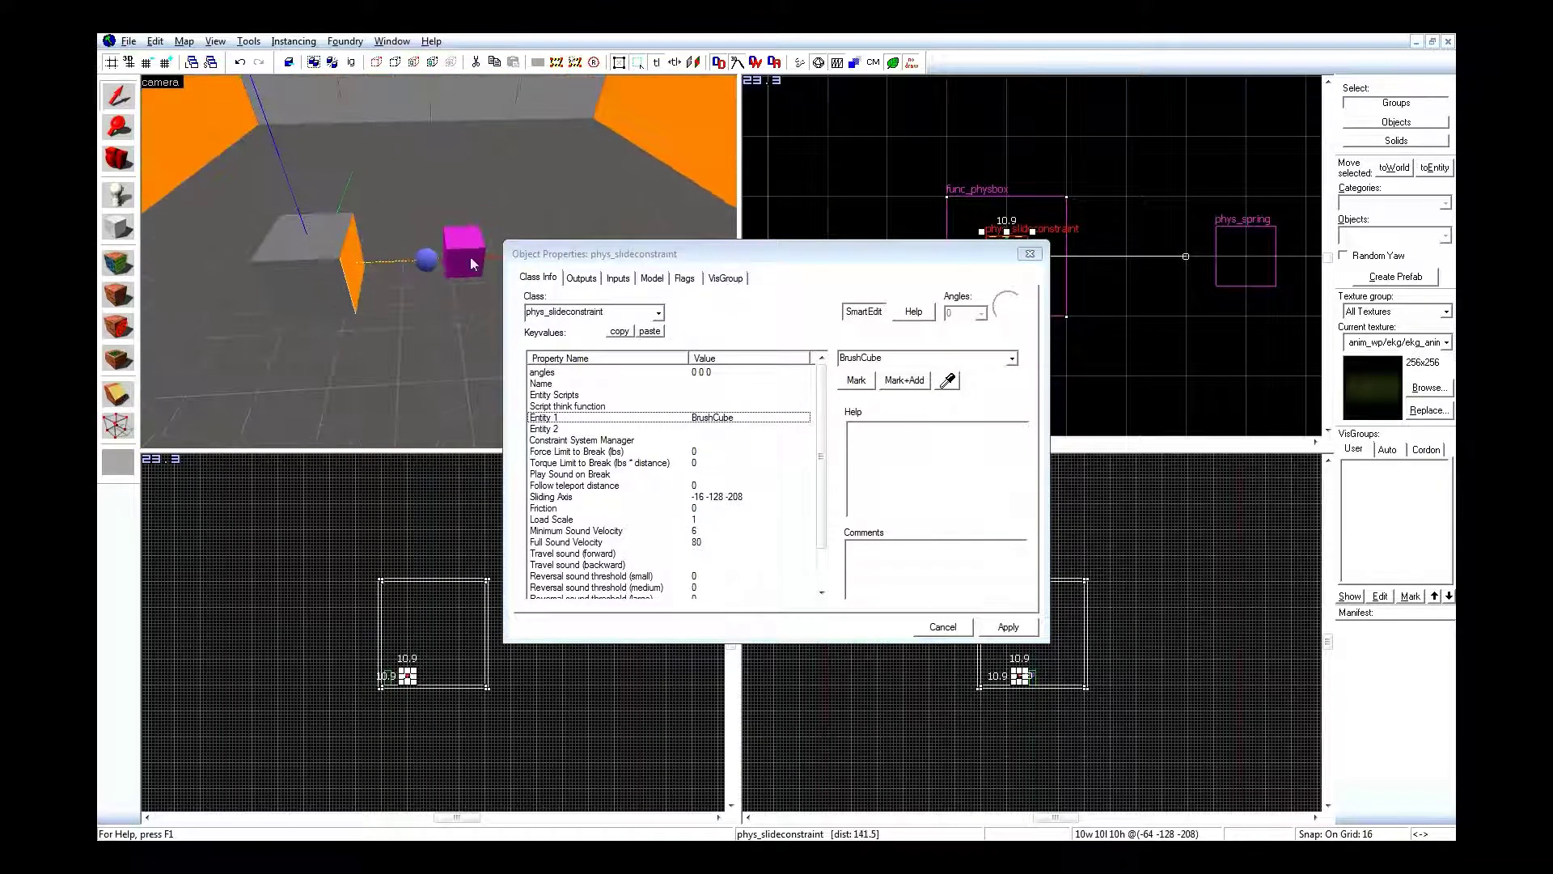
key(z)
key(z)
click(464, 236)
click(706, 452)
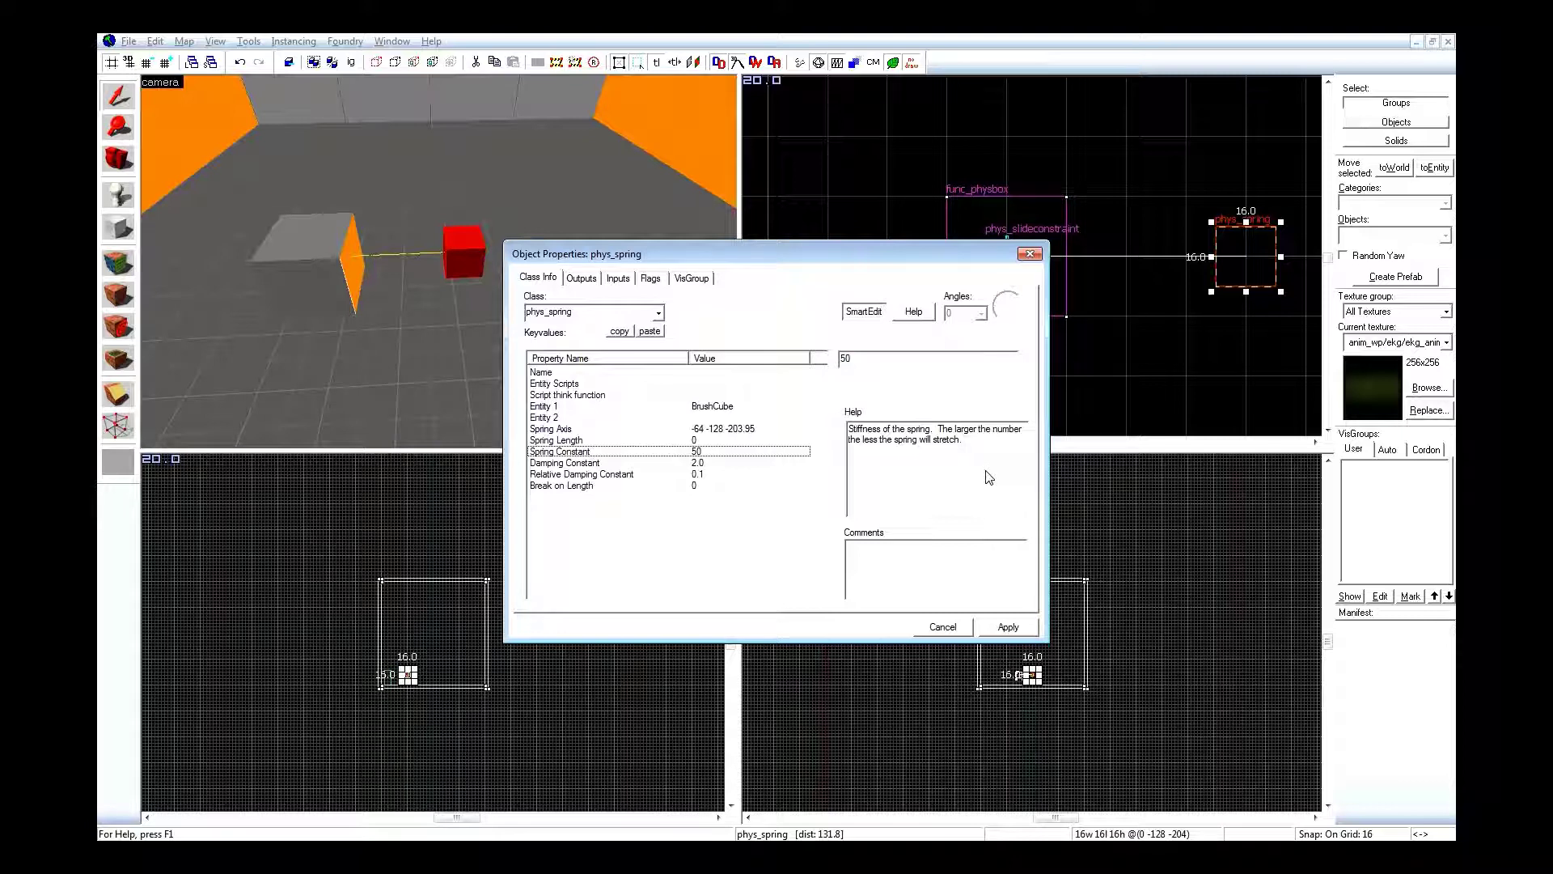
Review the spring's Damping Constant 2.0 and Spring Length 0 values.
click(707, 463)
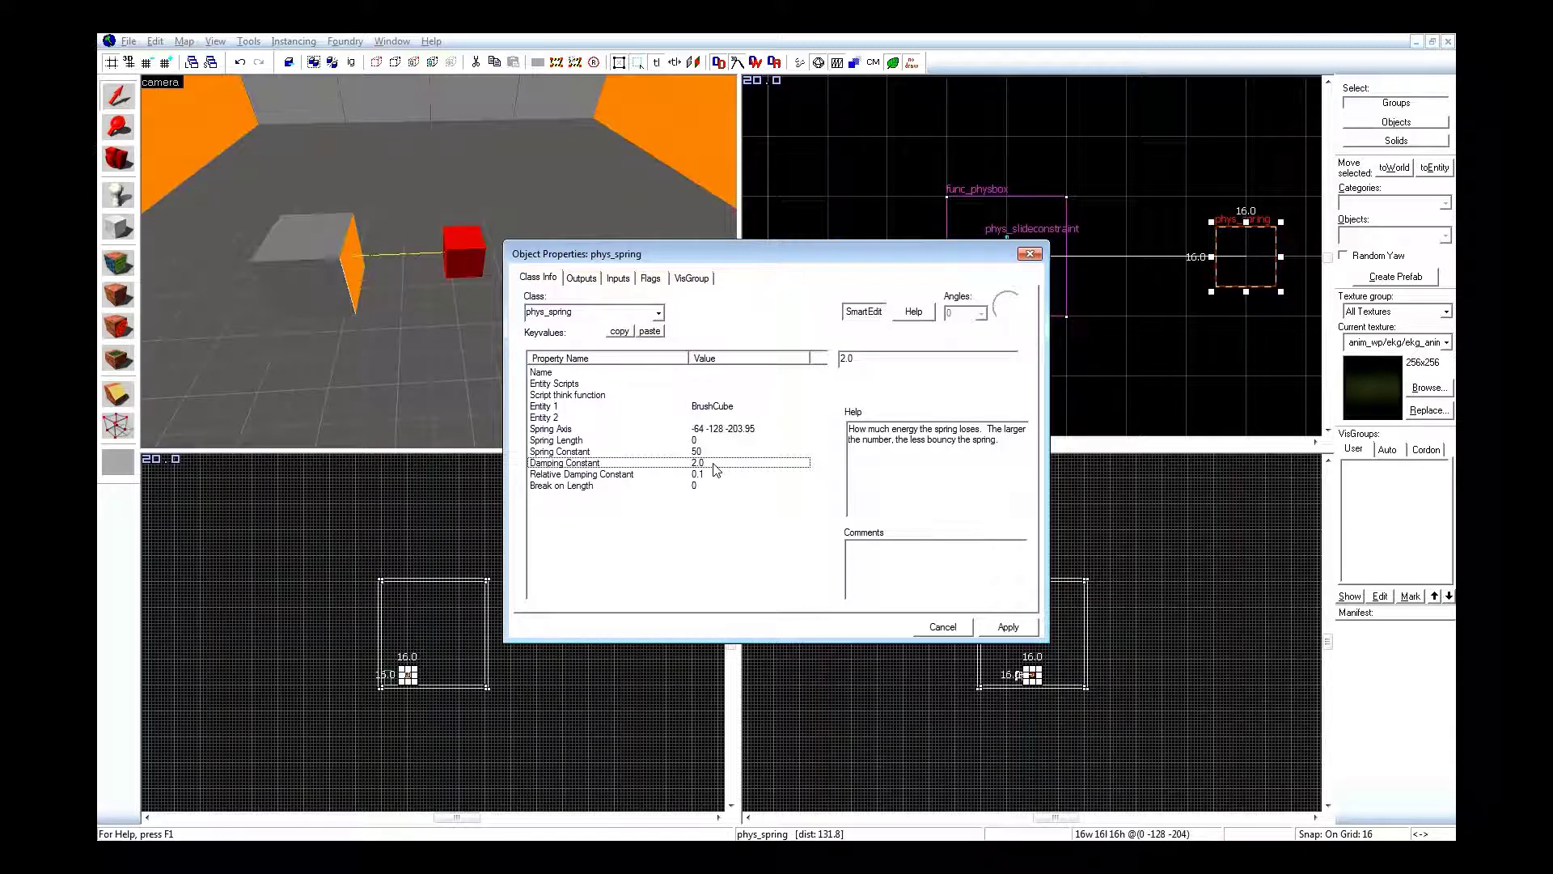
click(715, 442)
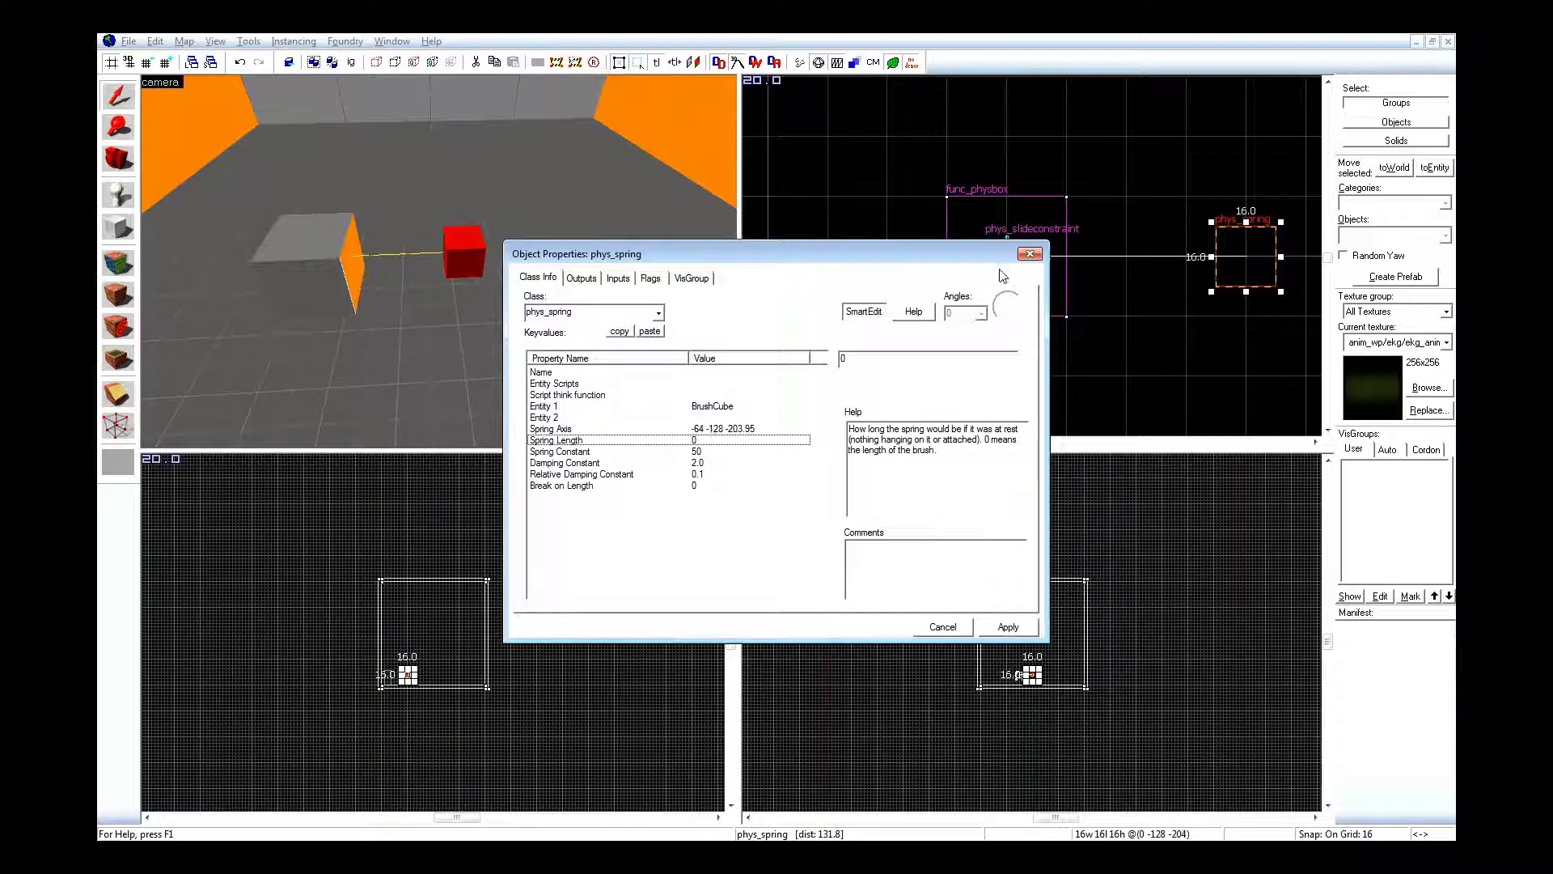
Close the spring's properties, deselect it, and fly the 3D view into the room.
click(1030, 254)
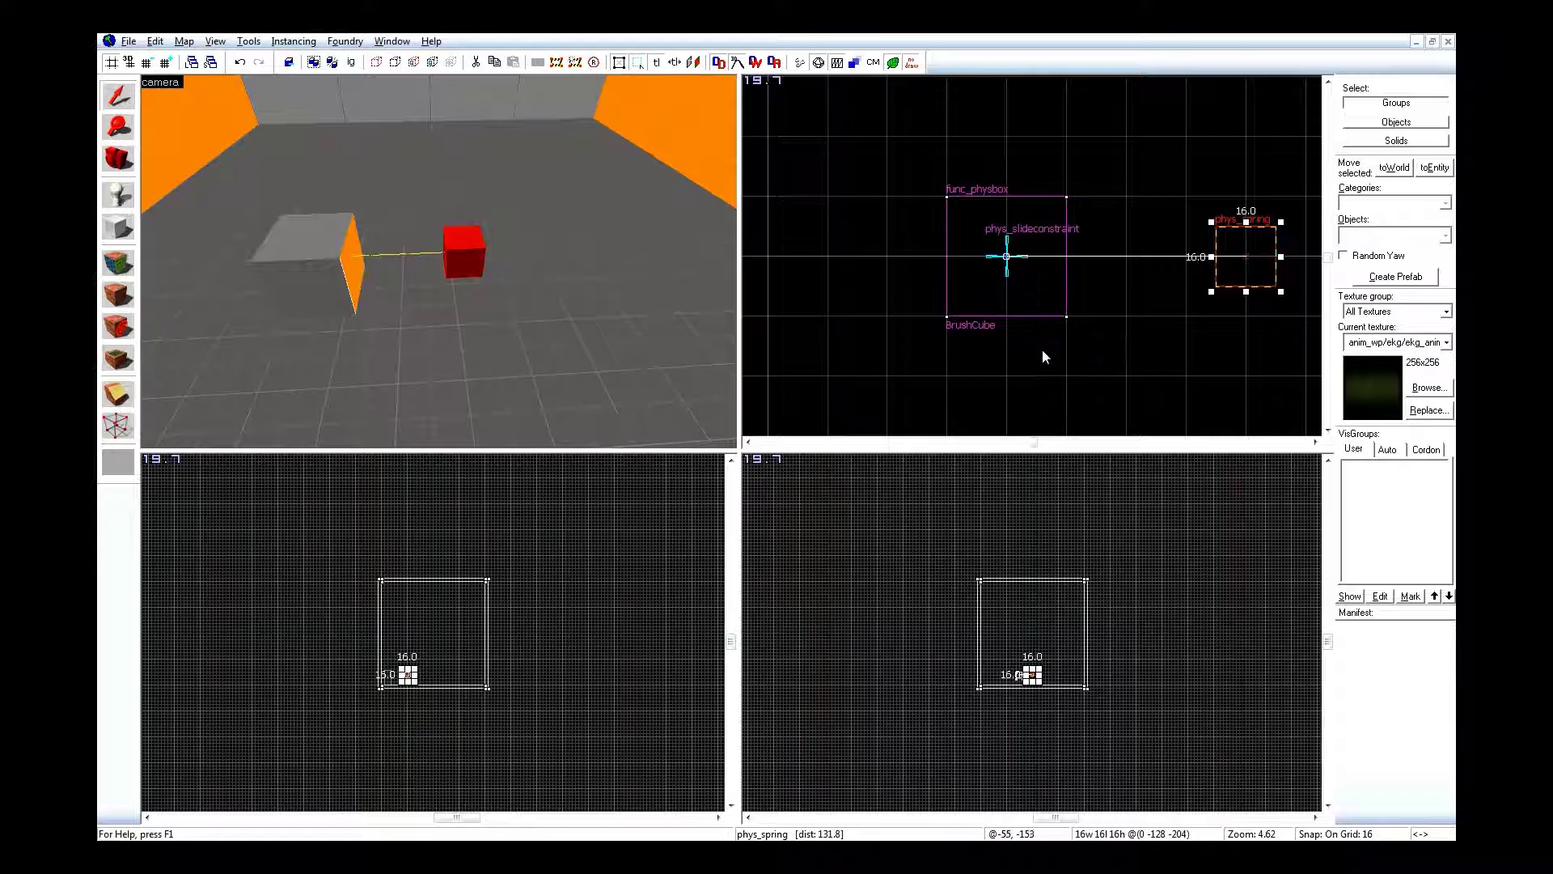
click(1051, 368)
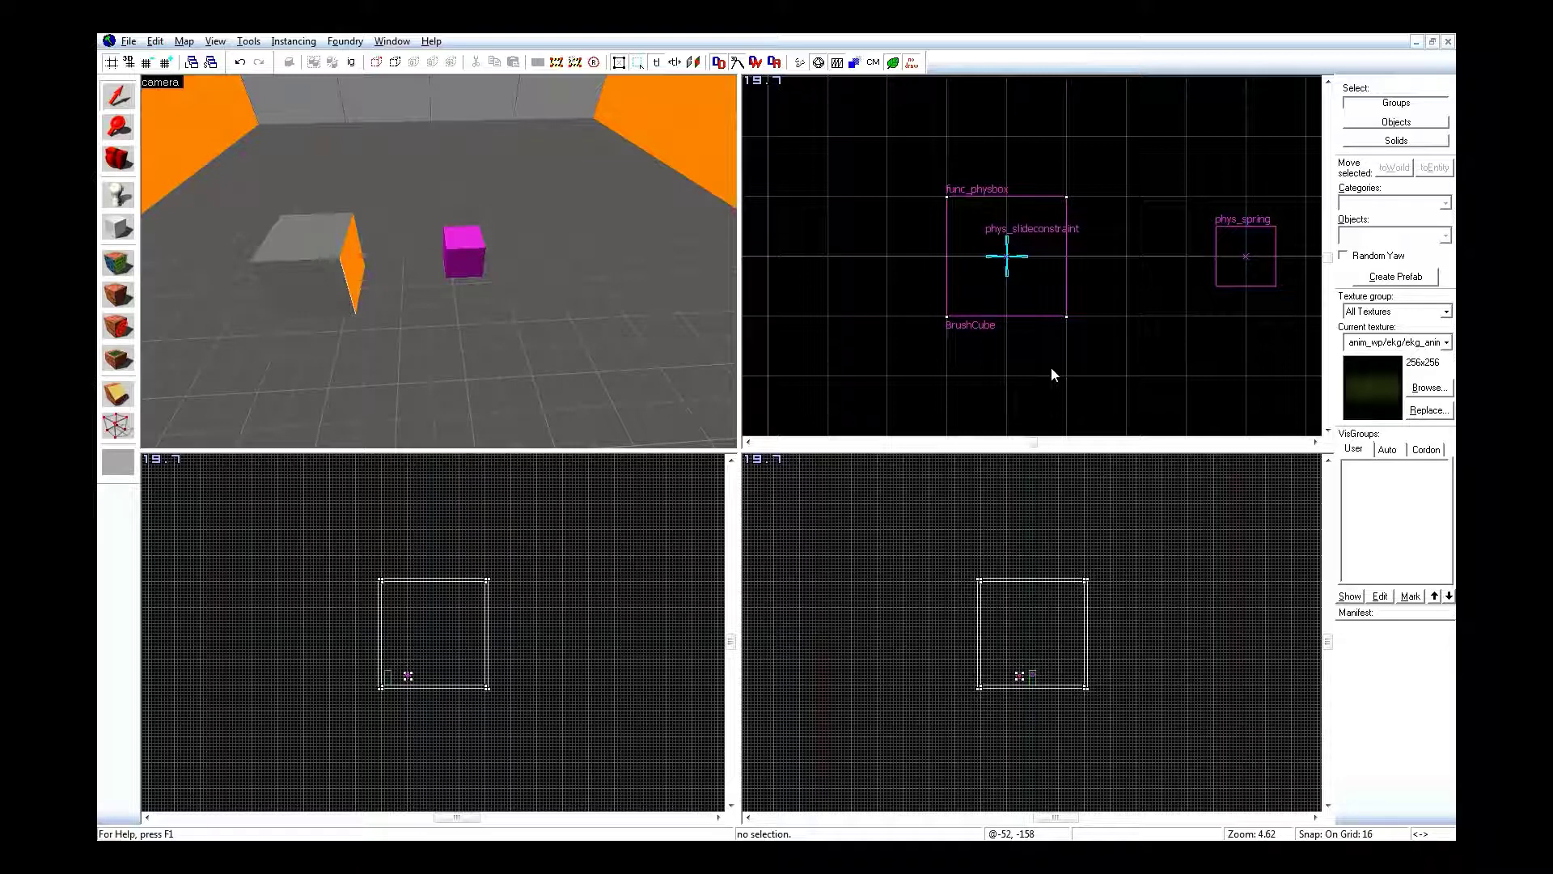
key(z)
key(w)
key(z)
scroll(1147, 330, down, 5)
scroll(1133, 343, down, 4)
scroll(1148, 205, up, 3)
Place two prop_weighted_cube entities side by side on the floor.
key(shift+e)
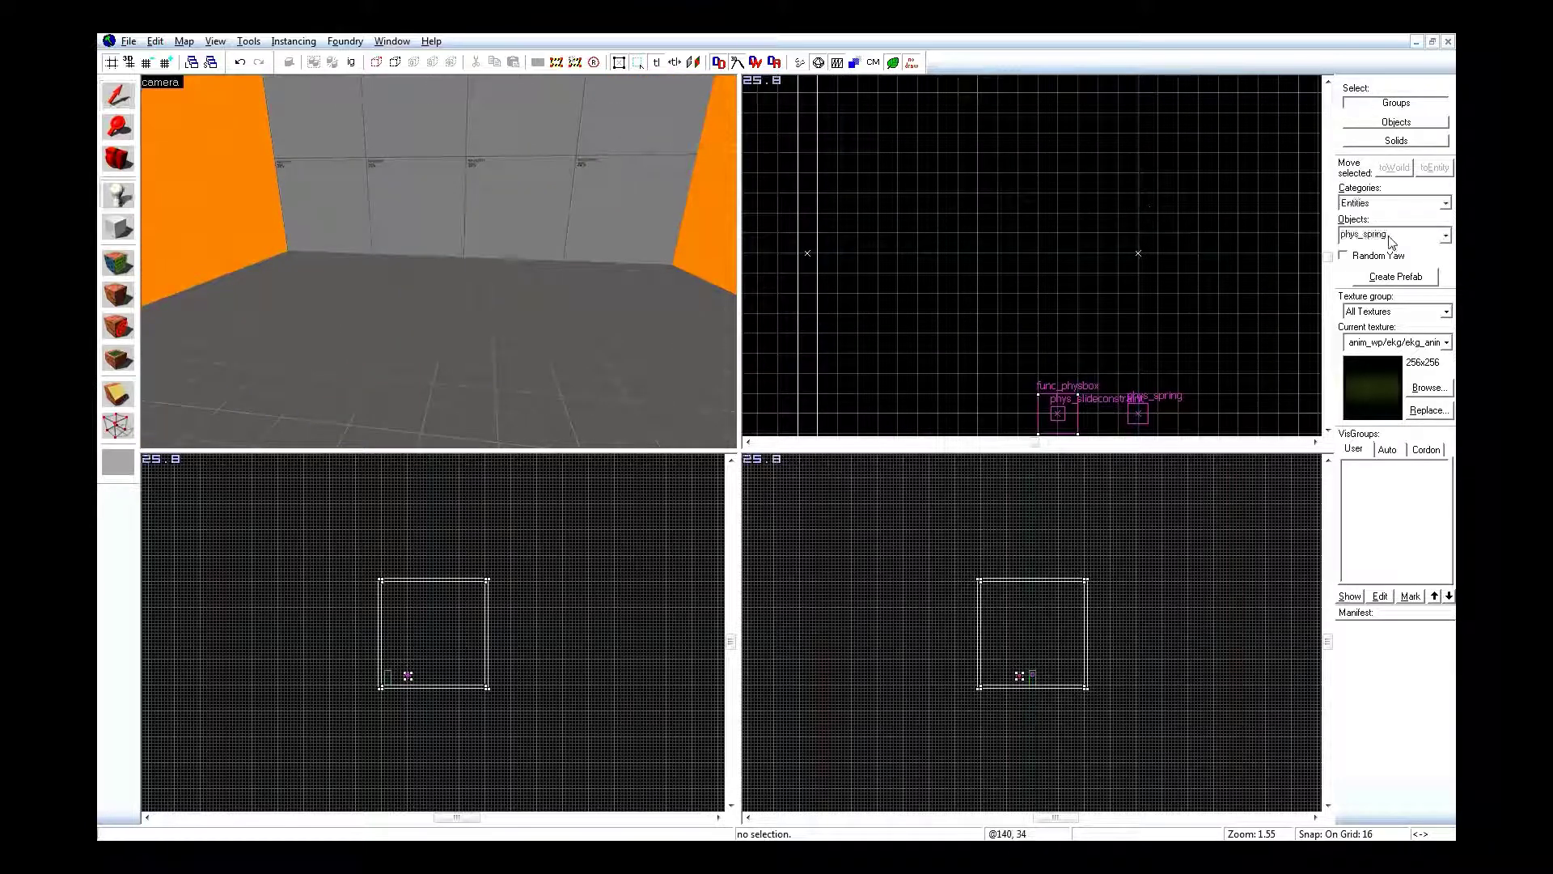
click(1388, 234)
text(cub)
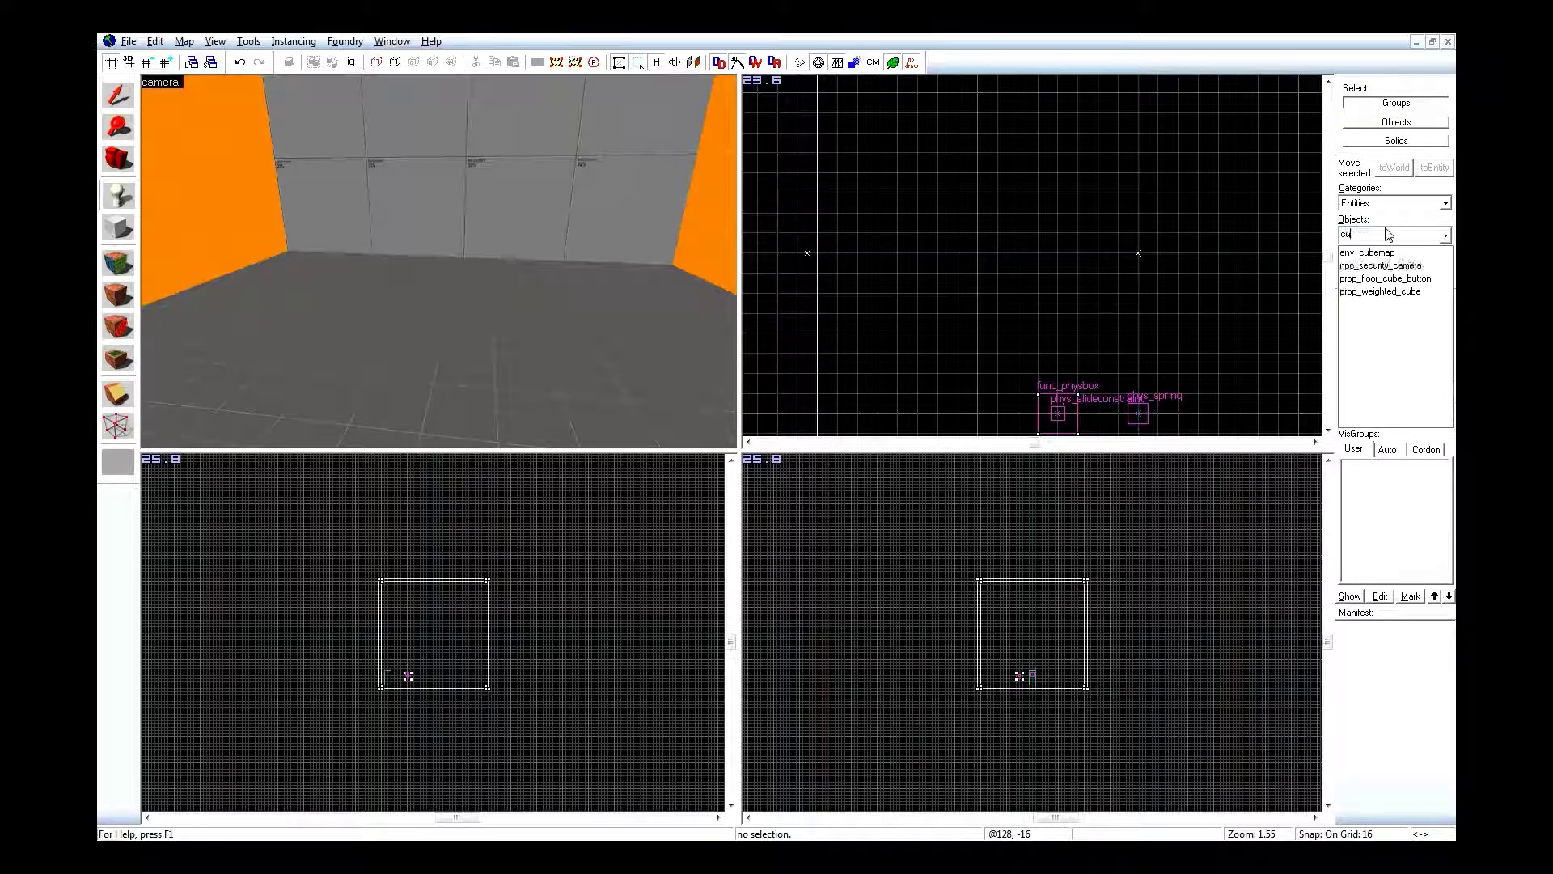
key(Down)
key(Down)
key(Down)
key(Return)
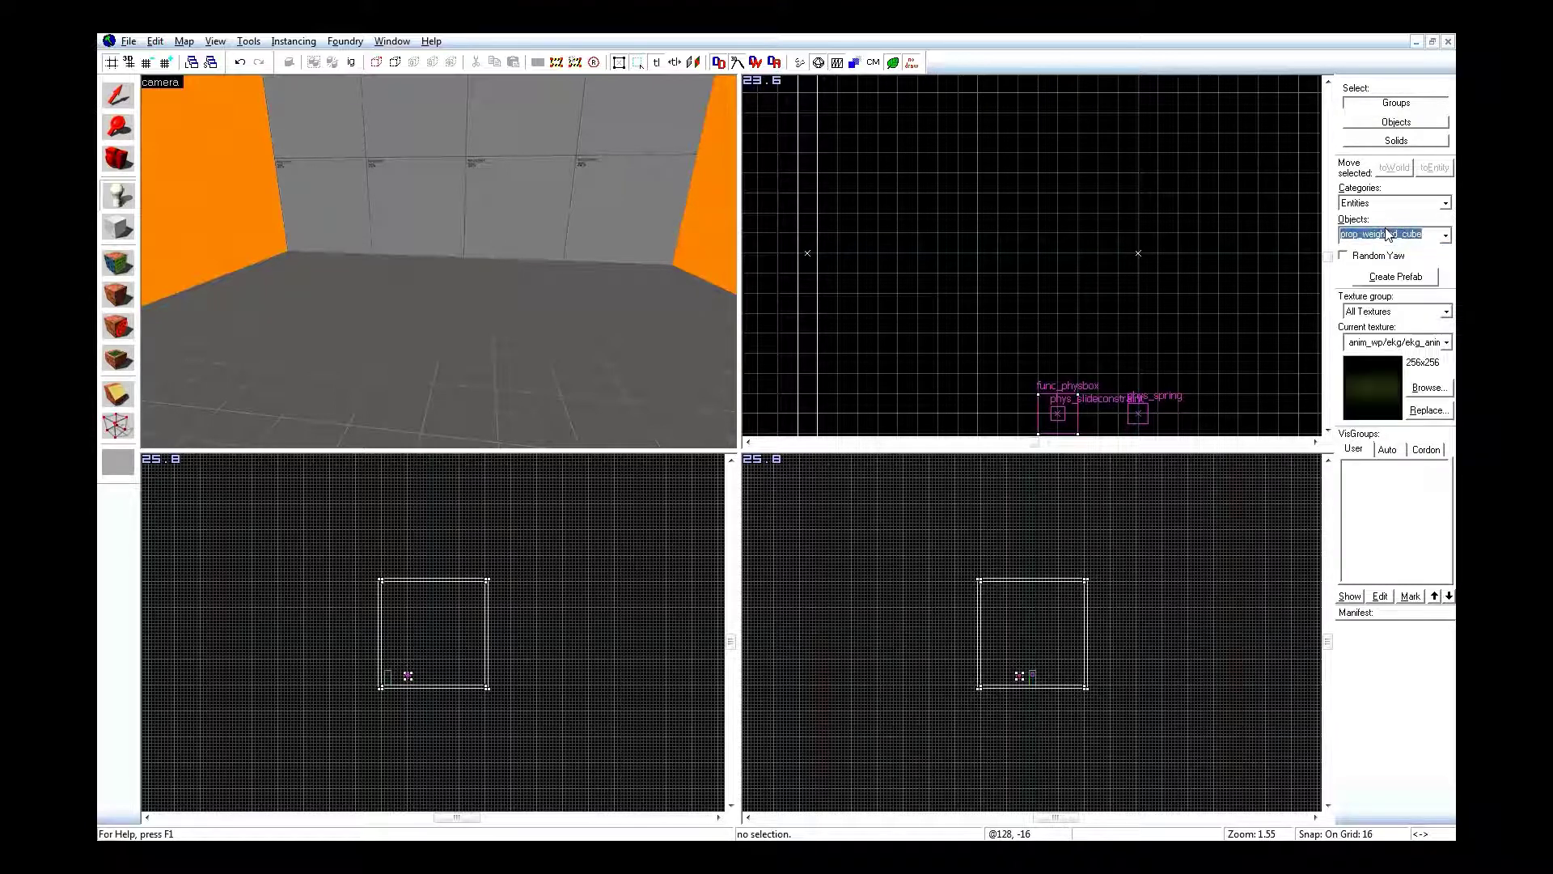
click(297, 315)
click(388, 322)
Nudge both weighted cubes up-left onto the grid.
key(shift+s)
scroll(1090, 166, up, 4)
drag(1088, 239, 1066, 228)
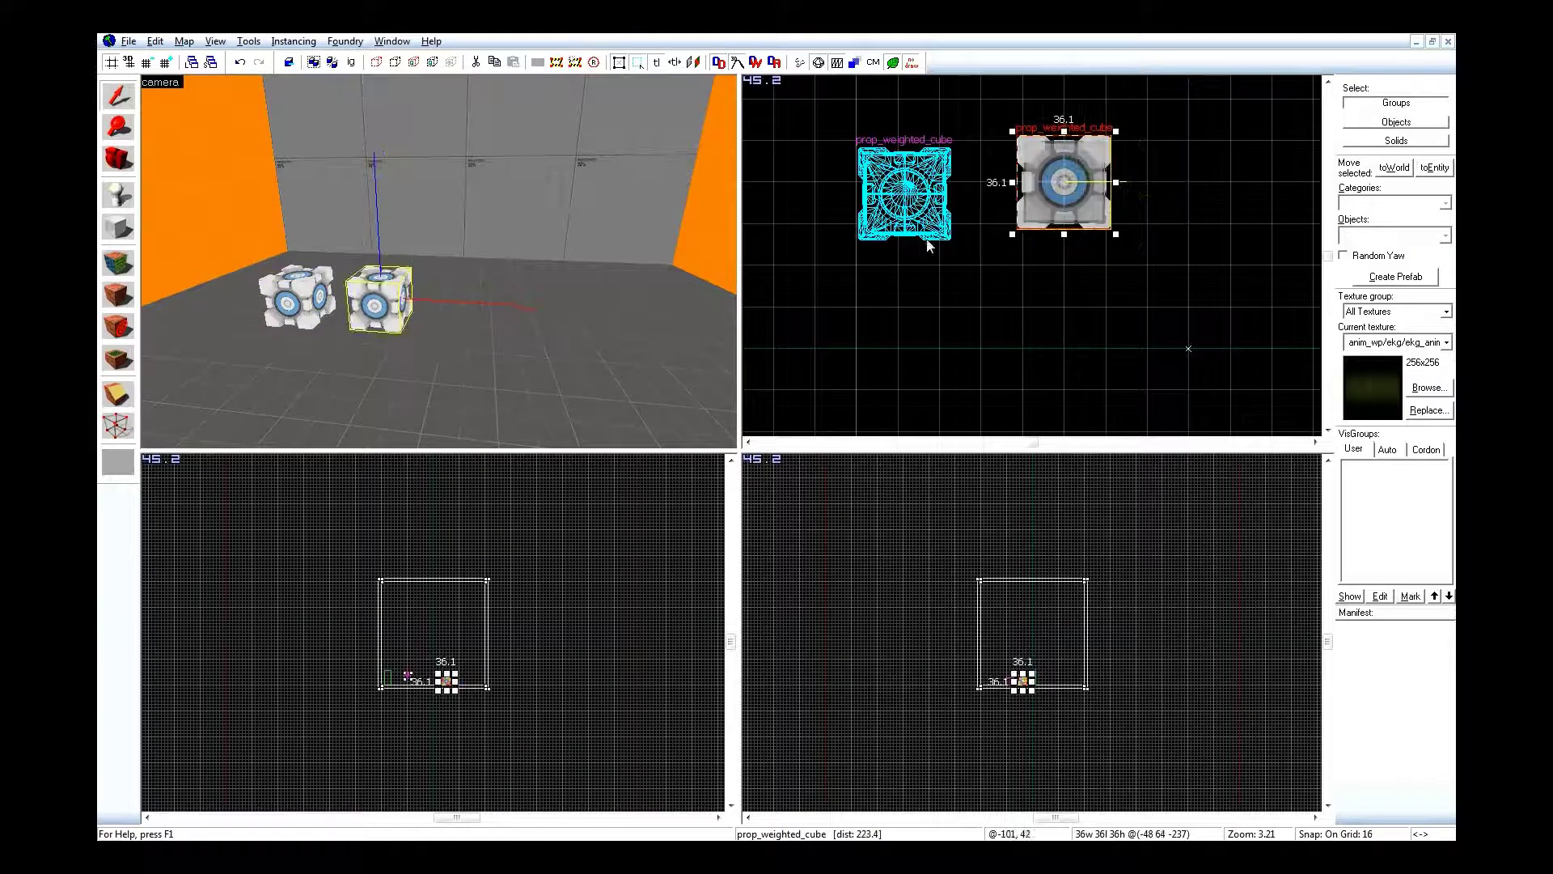
click(908, 188)
drag(912, 192, 904, 181)
key(z)
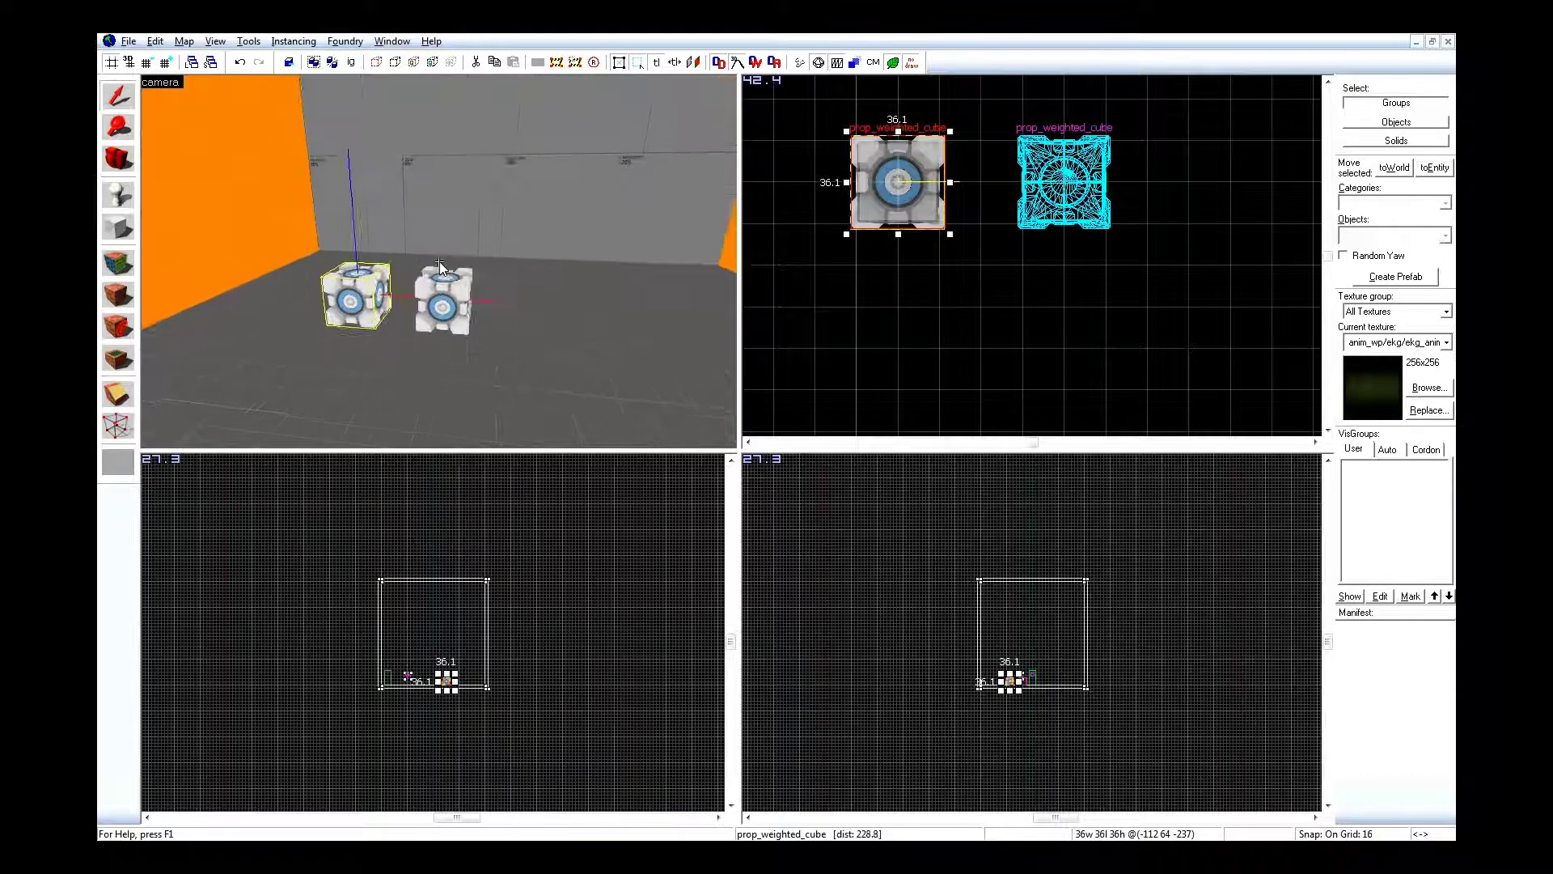
key(w)
key(z)
Name the first weighted cube Cube_1, correcting the mistyped character.
double_click(346, 263)
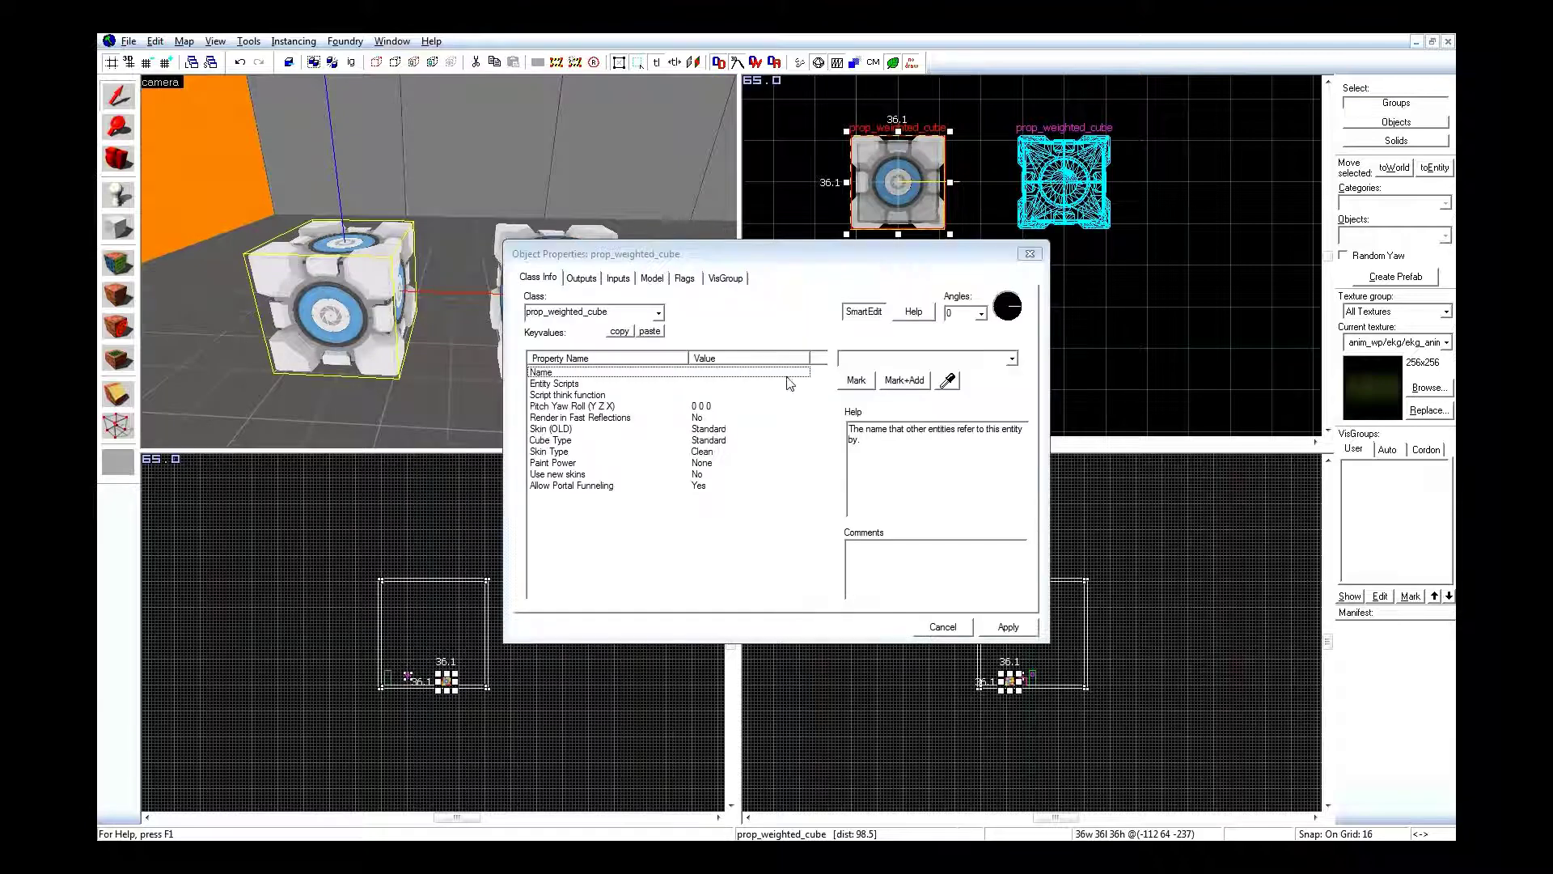
click(886, 361)
text(Cube_1)
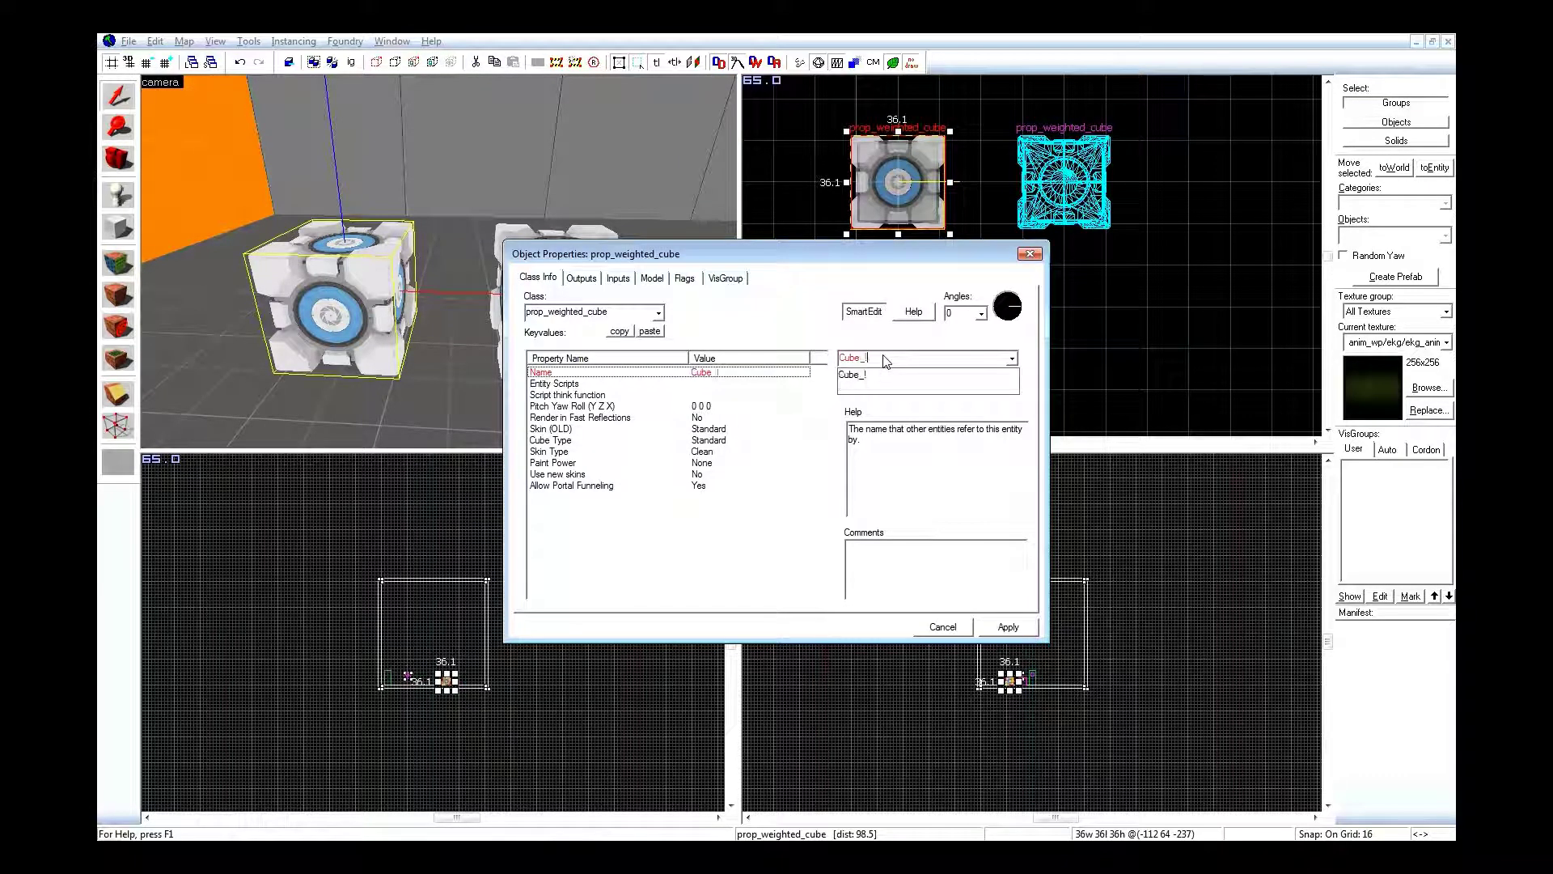
text(!)
key(Return)
key(BackSpace)
text(1)
key(Return)
Name the second weighted cube Cube_2 and close its properties.
click(524, 237)
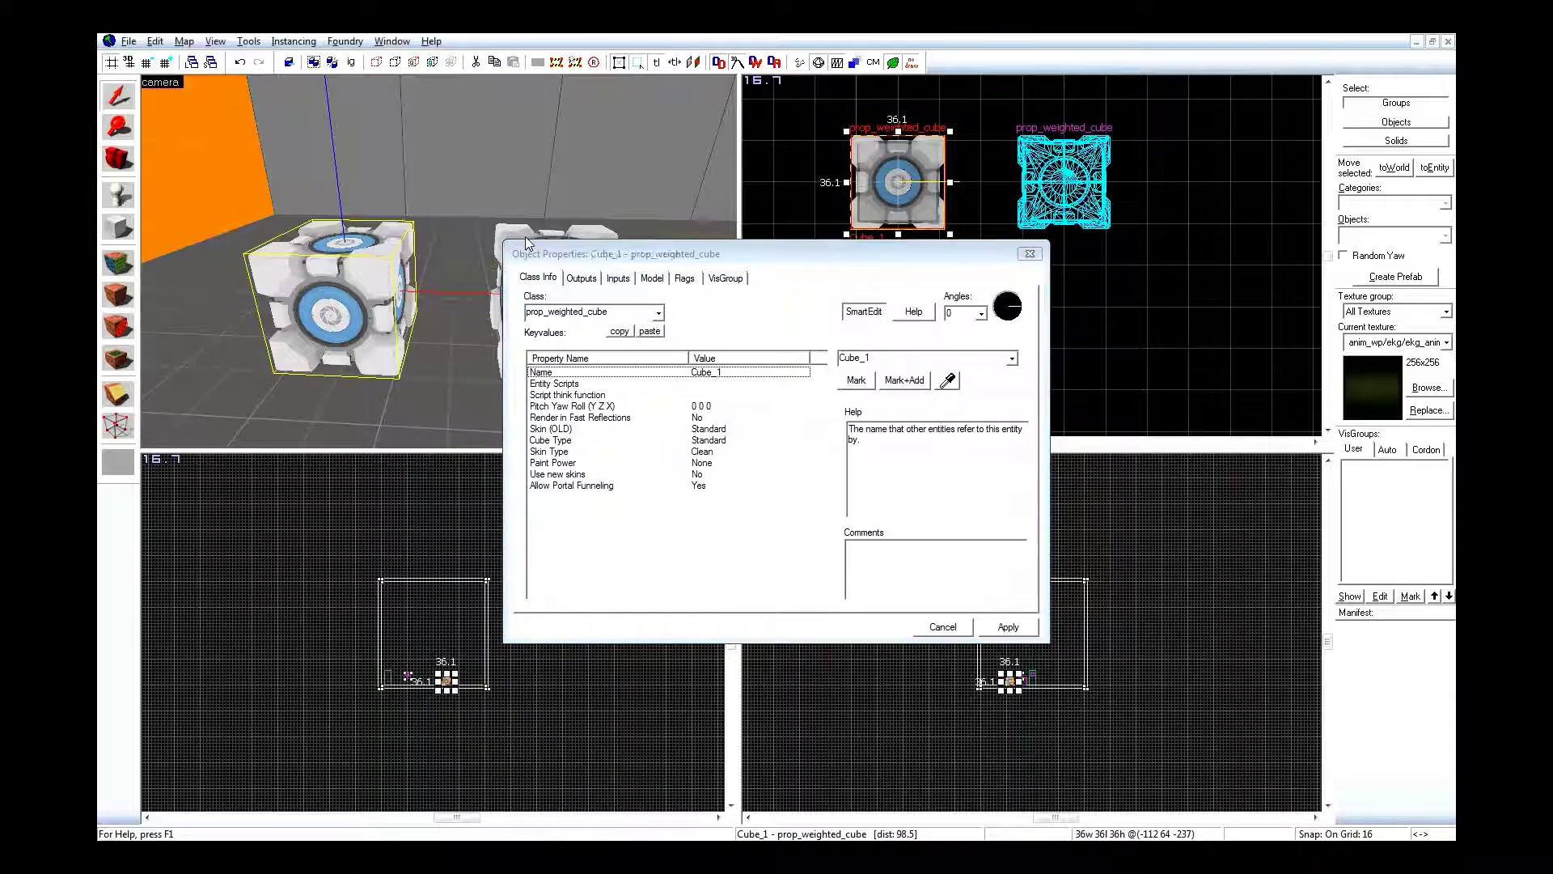
click(851, 356)
text(Cube_2)
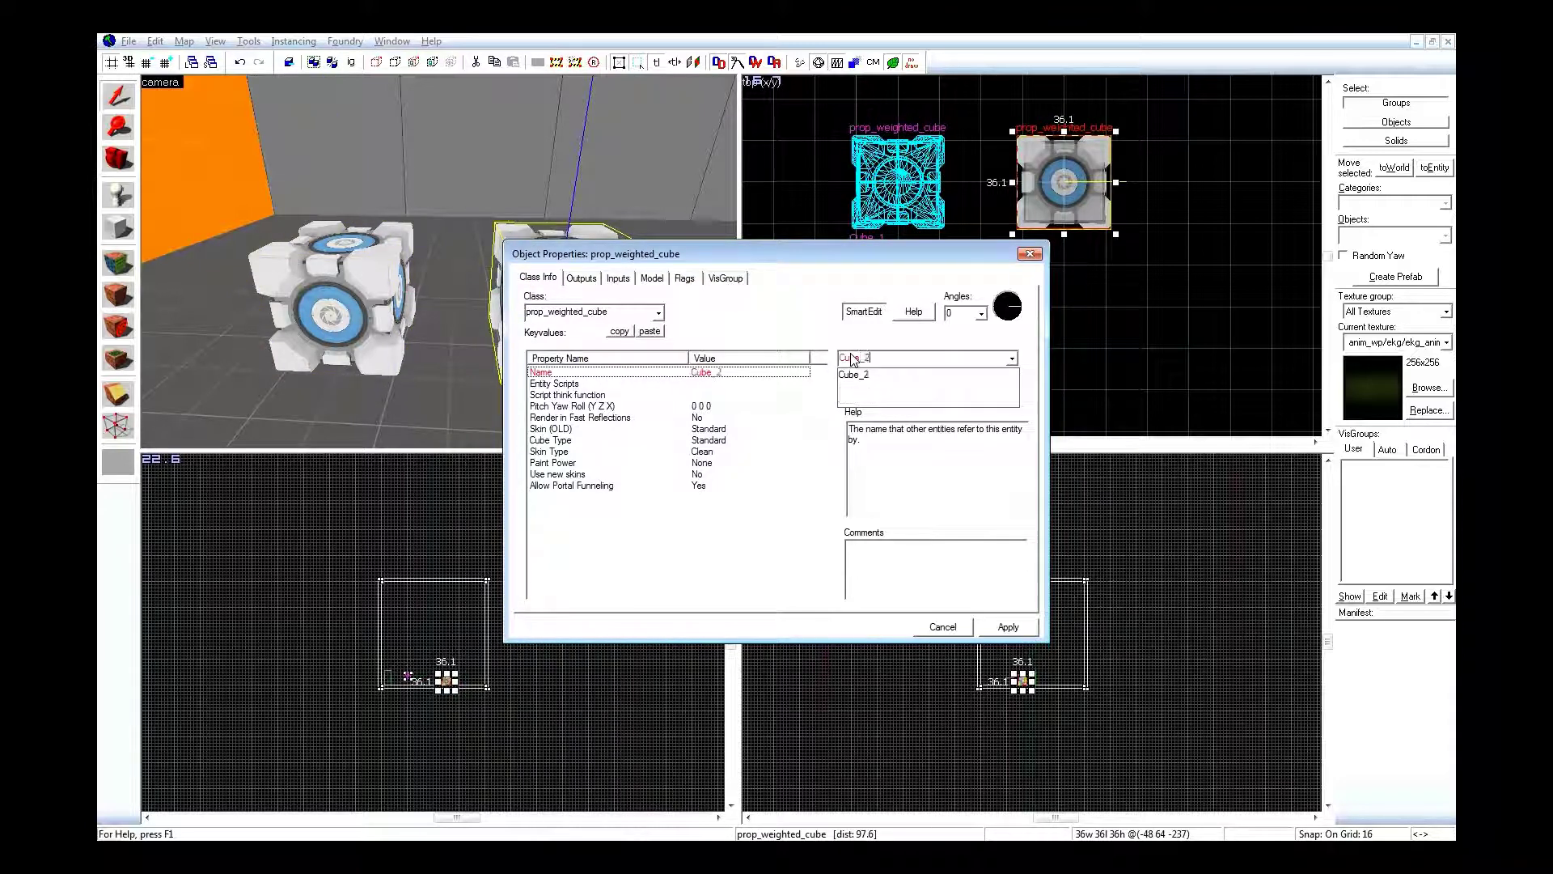
key(Return)
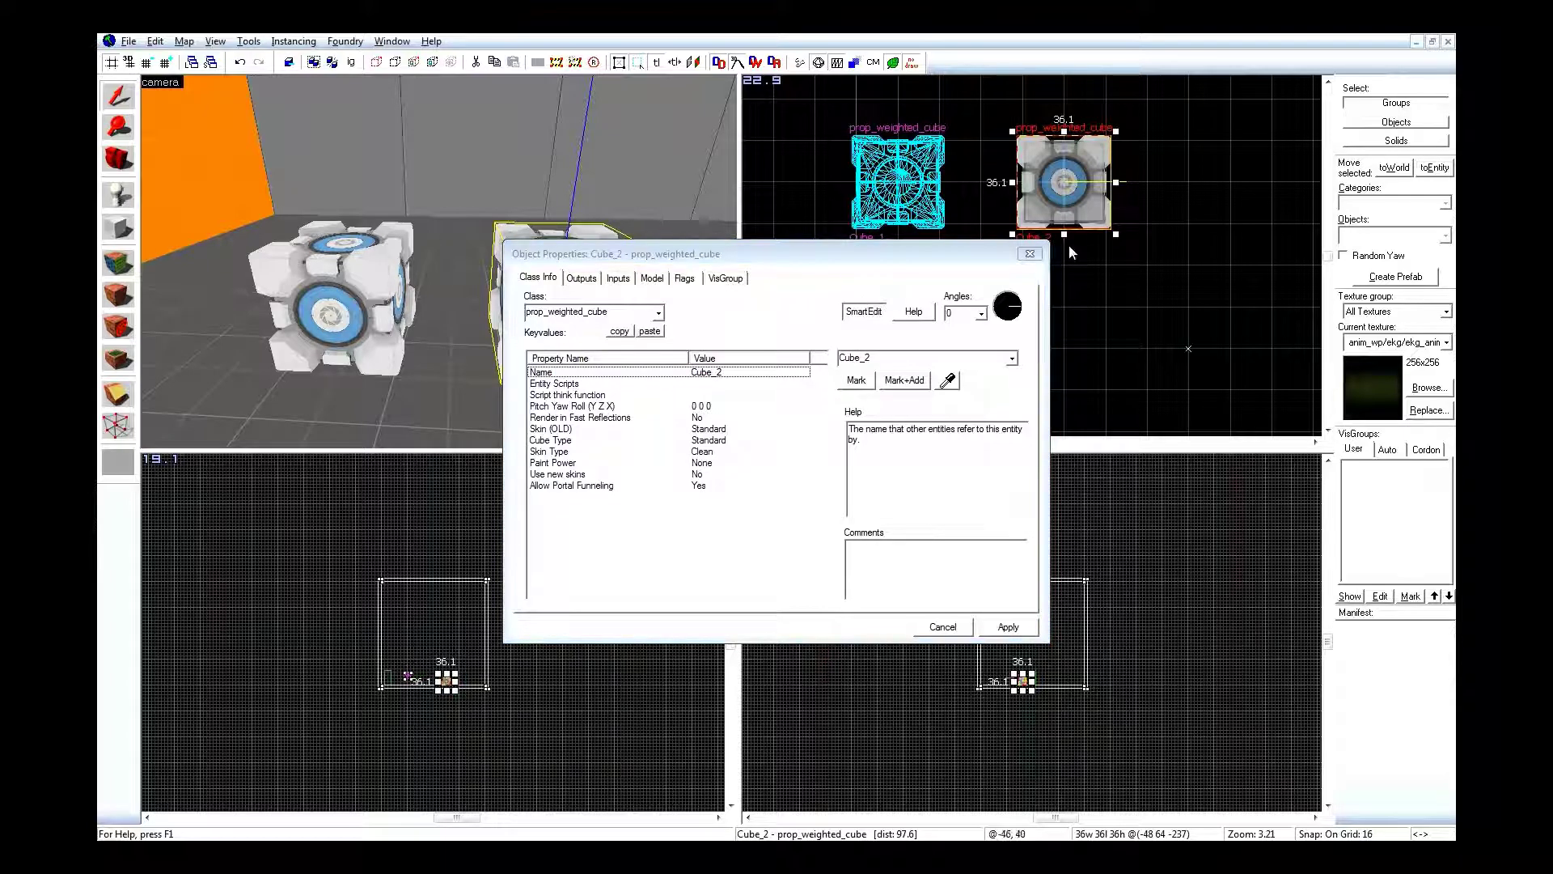
click(1029, 253)
Create a phys_spring entity and paste it between the two cubes.
key(shift+e)
click(1381, 237)
text(sprin)
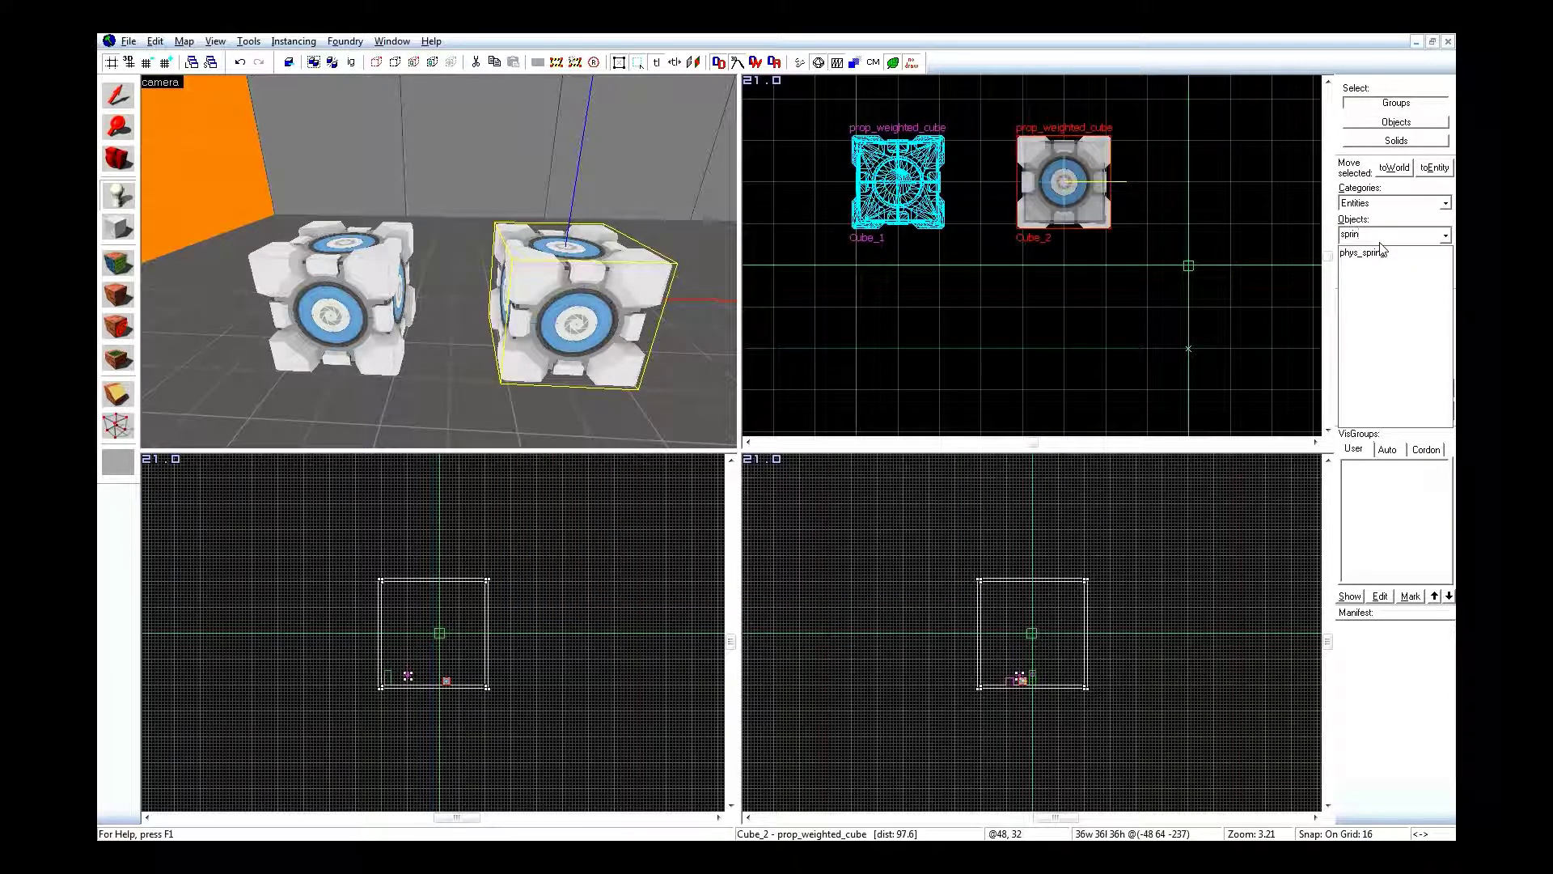
click(1381, 252)
key(Return)
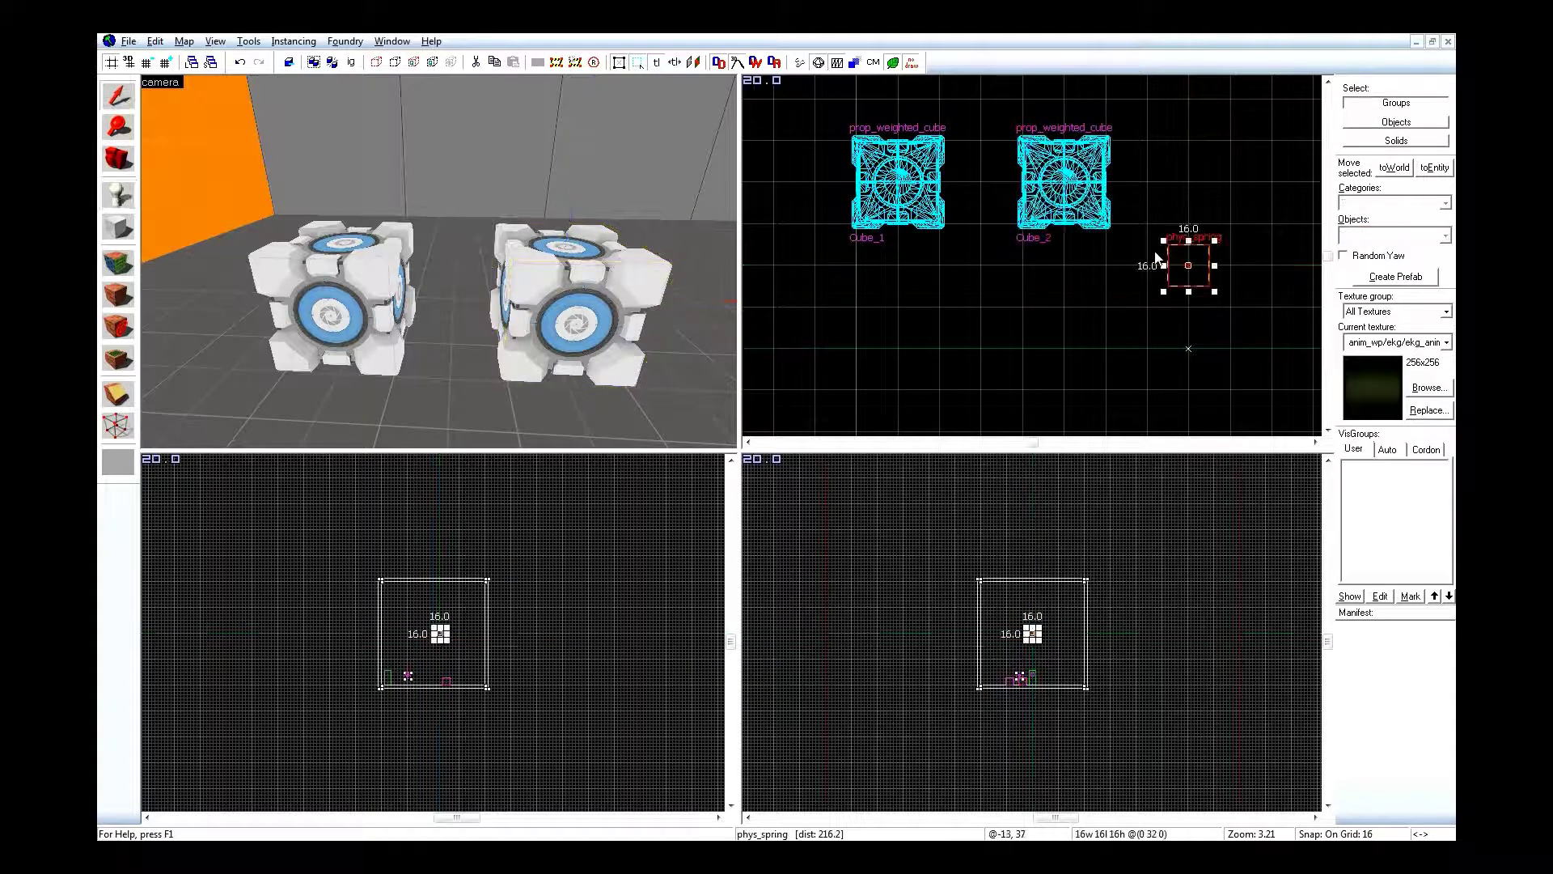
key(ctrl+x)
key(ctrl+v)
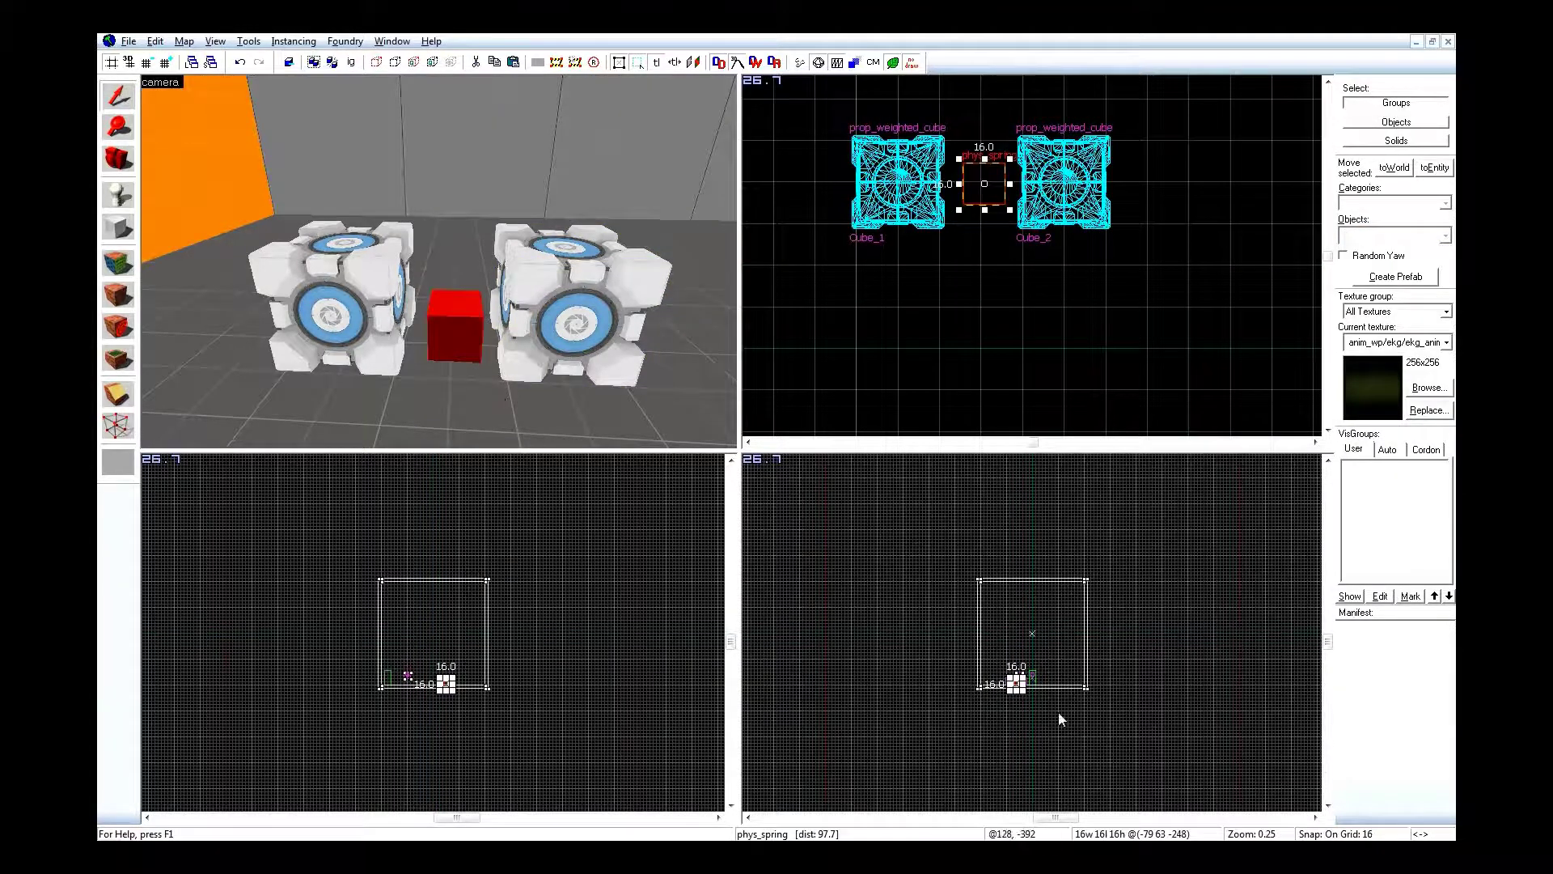
Raise both cubes and the spring higher above the floor.
scroll(1024, 684, up, 15)
mouse_move(907, 690)
mouse_down()
mouse_move(895, 652)
mouse_move(919, 679)
mouse_up()
click(374, 336)
ctrl+click(540, 326)
drag(811, 668, 813, 657)
click(903, 673)
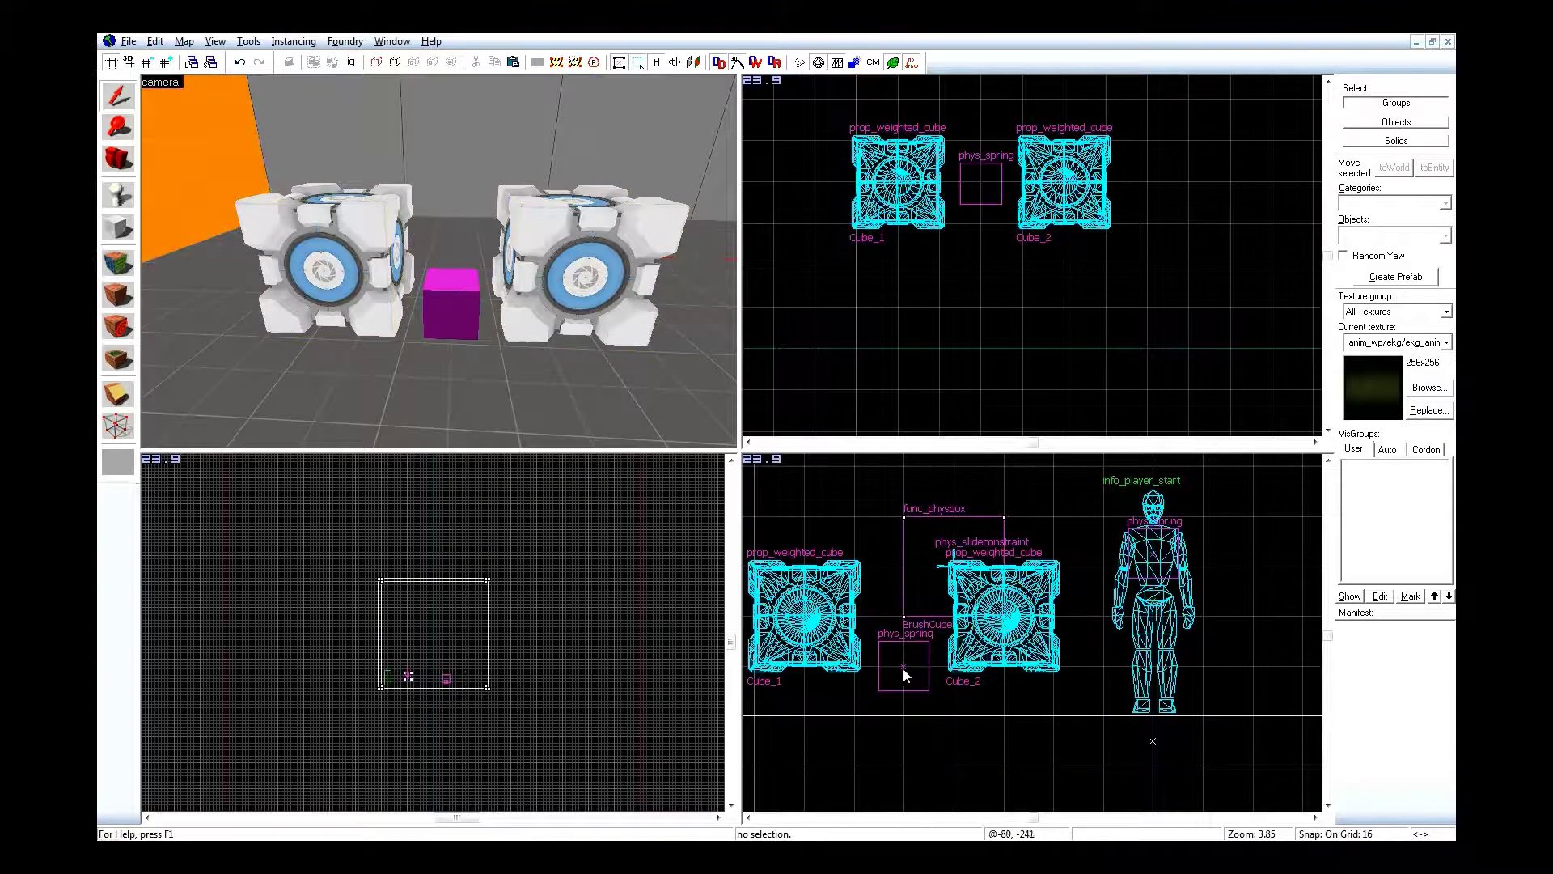
drag(905, 670, 910, 631)
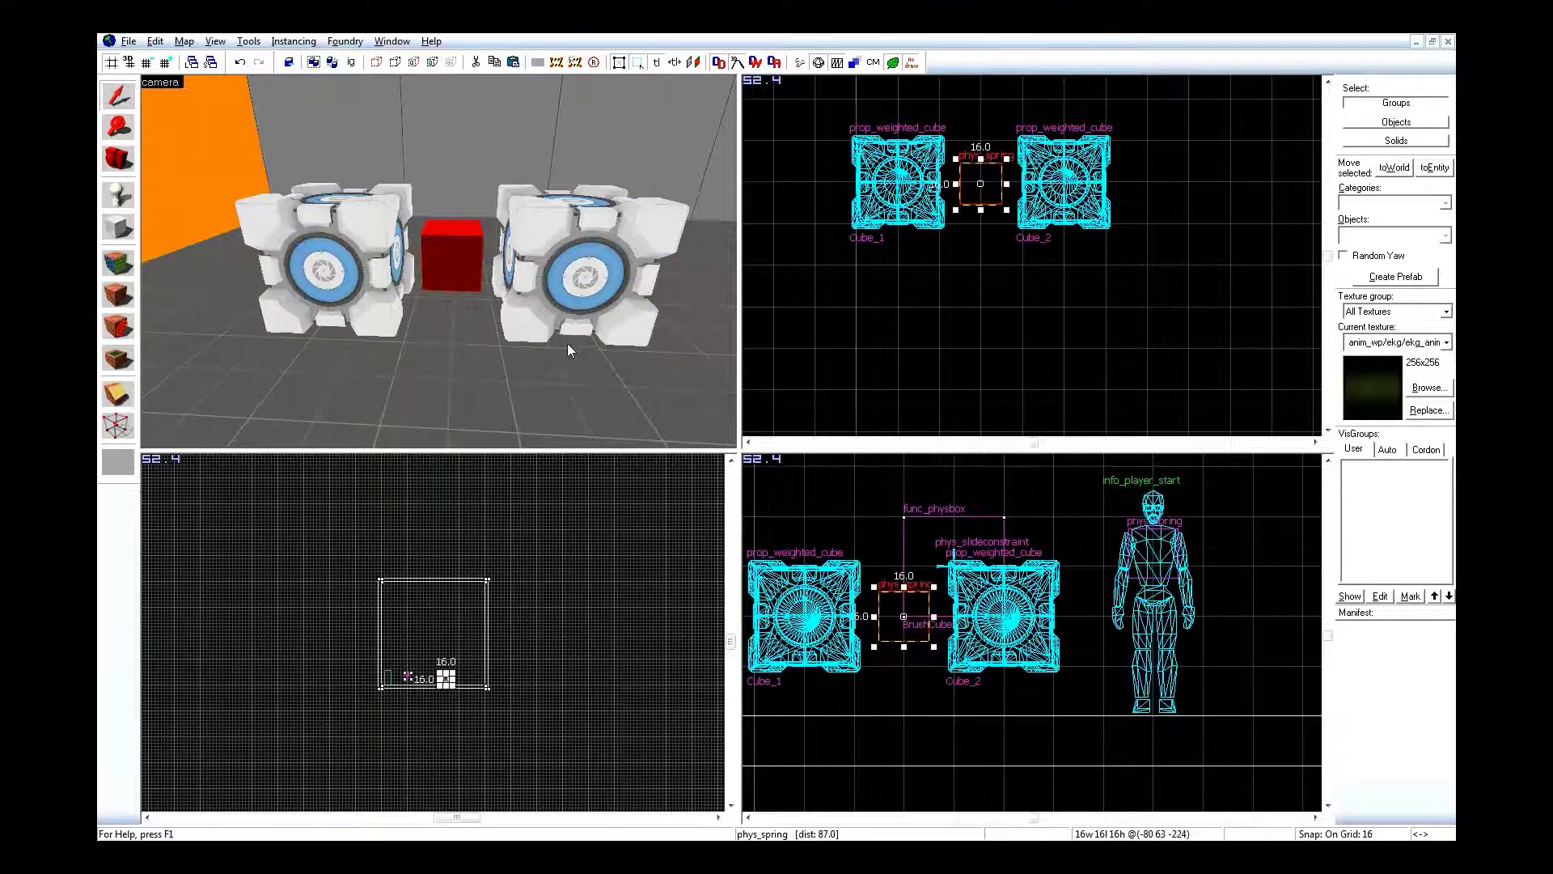
Link the spring's Entity 1 to Cube_1 and Entity 2 to Cube_2, then apply.
key(alt+Return)
click(634, 406)
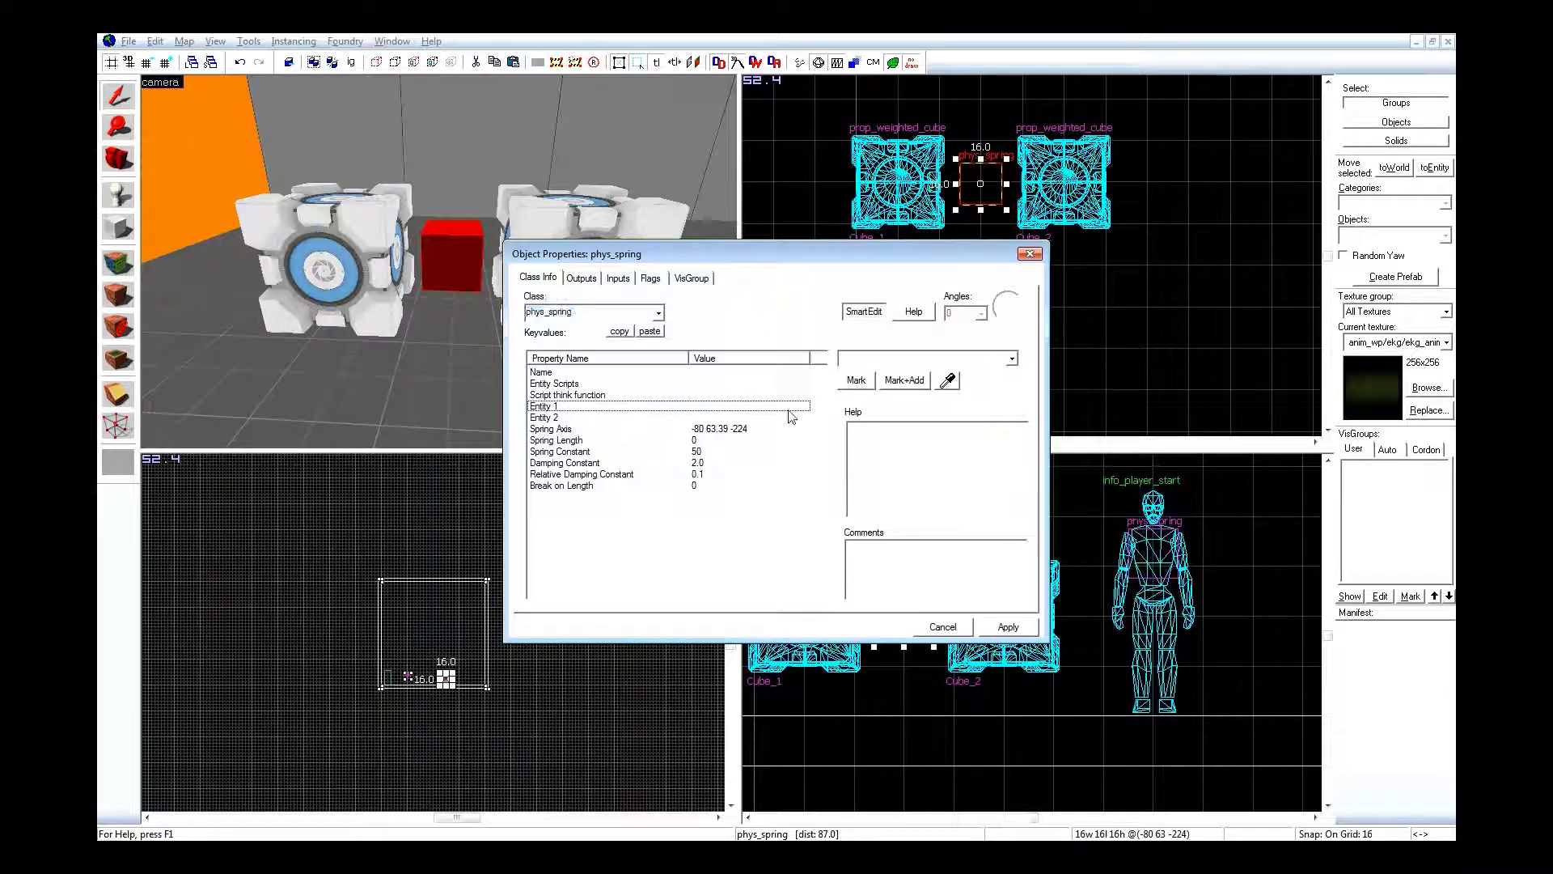
click(948, 381)
click(360, 236)
click(748, 418)
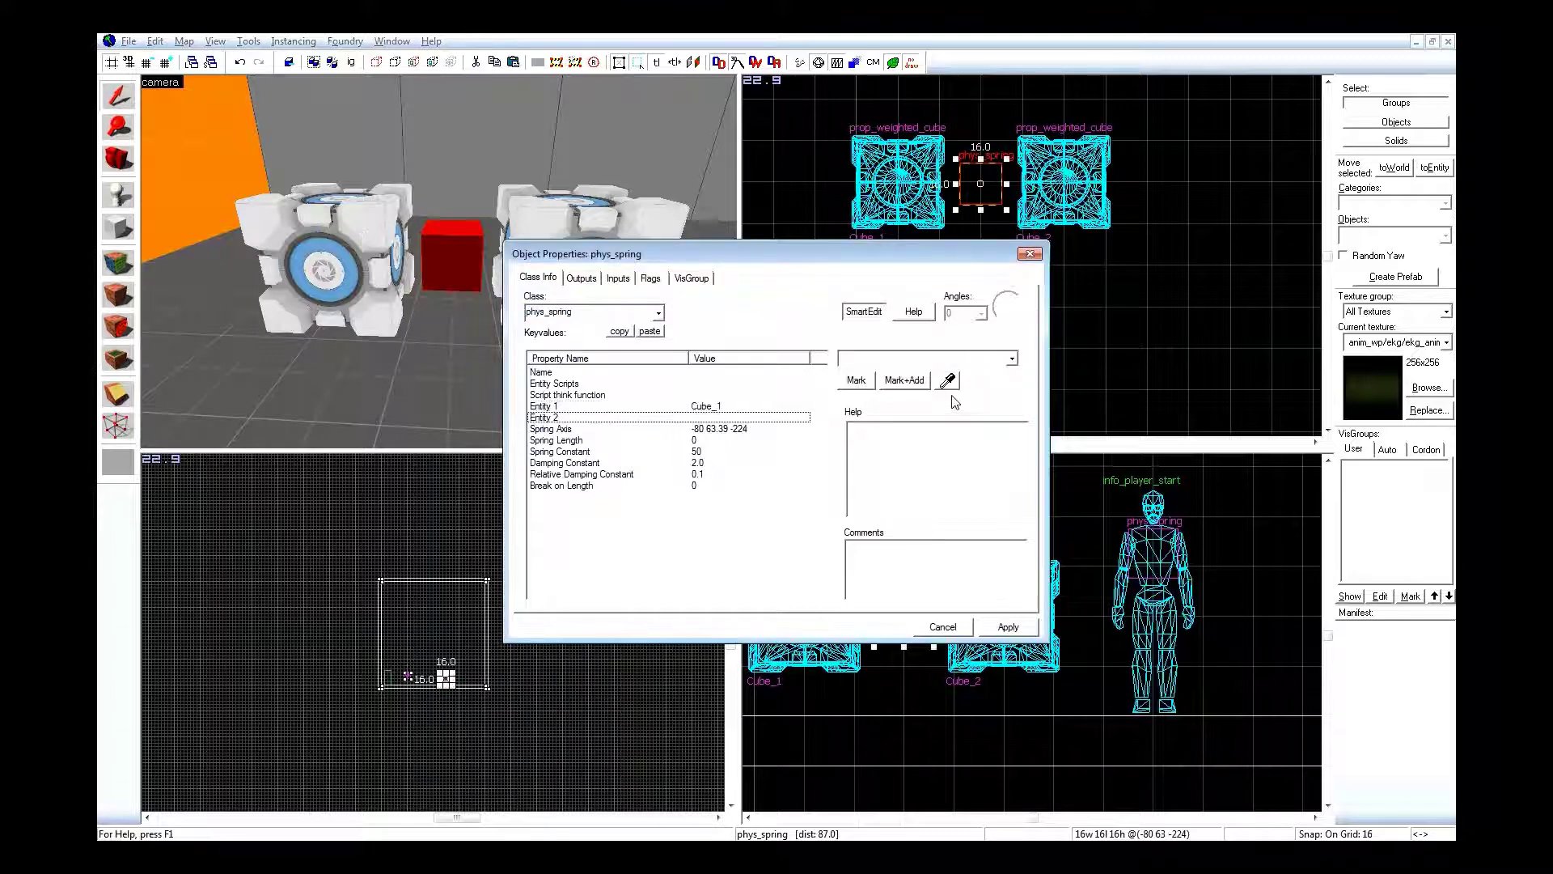
click(948, 380)
click(419, 686)
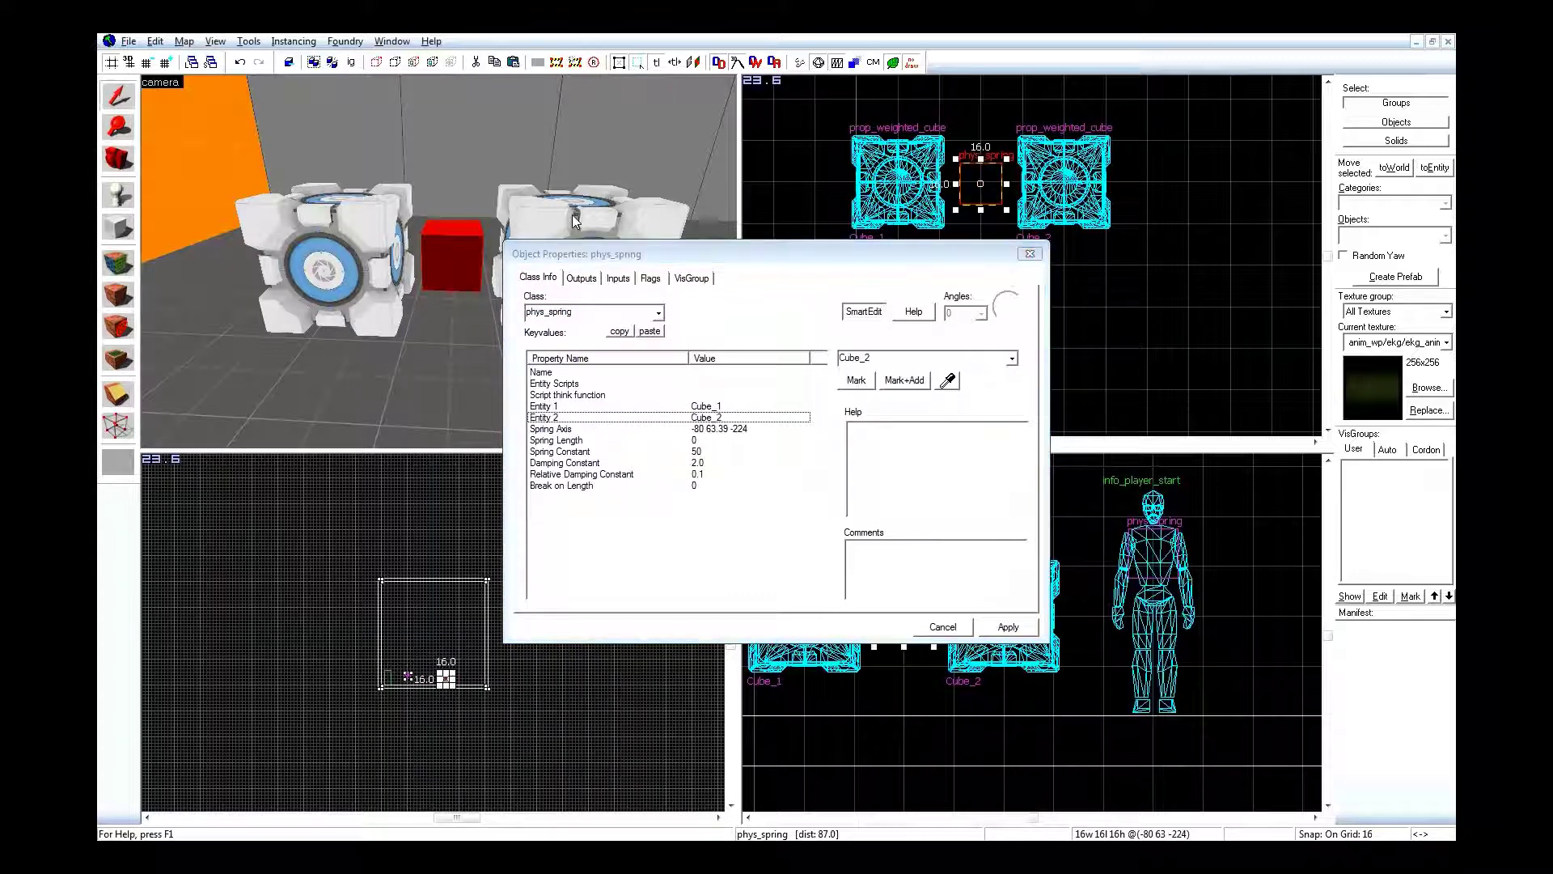
click(1007, 628)
click(1024, 255)
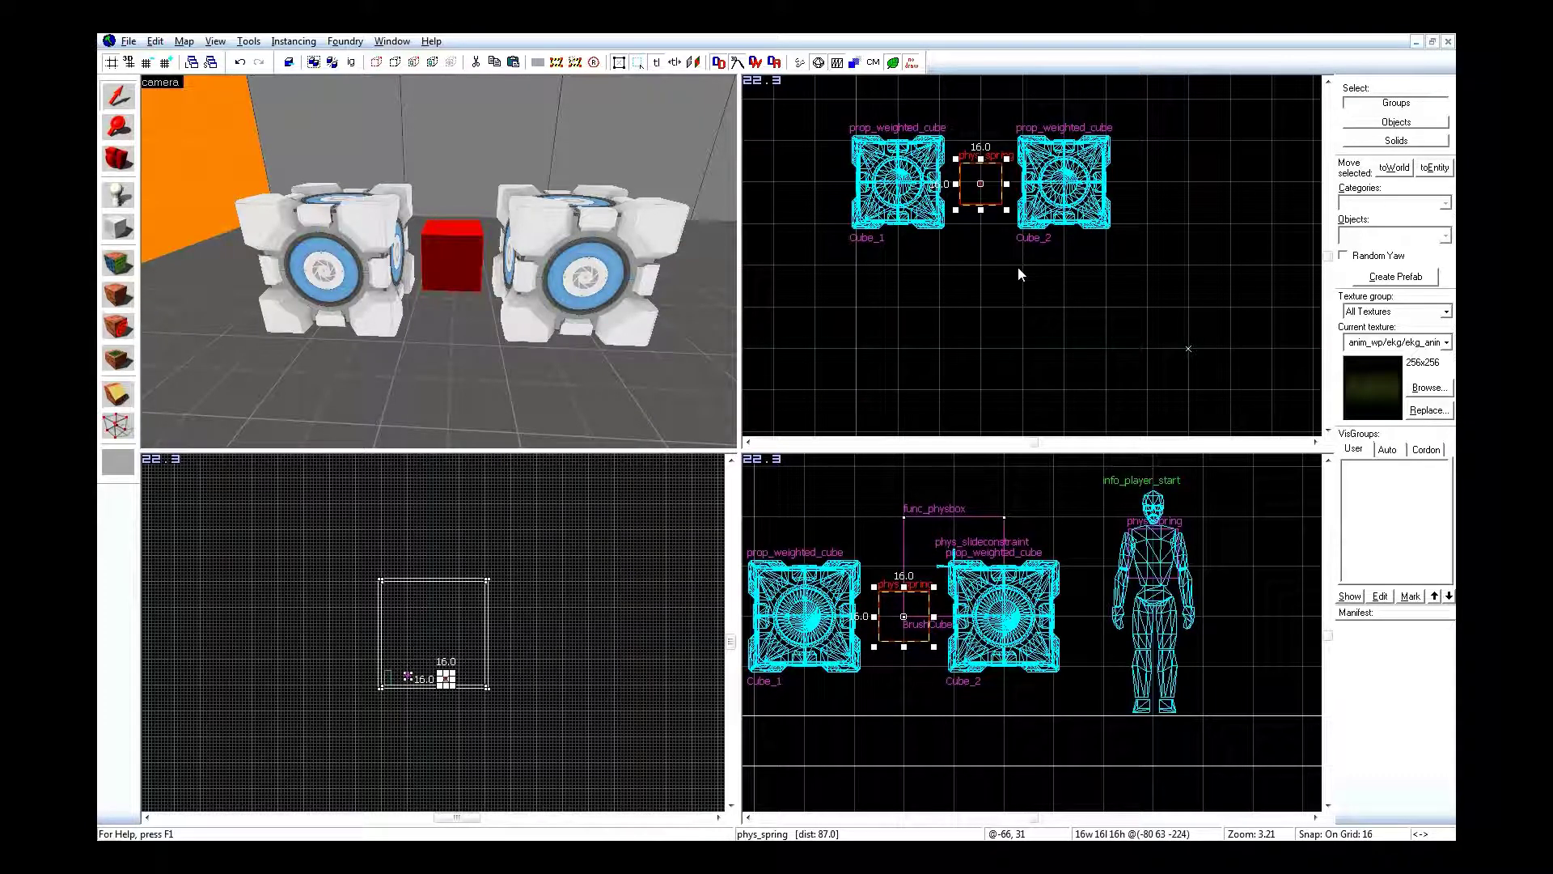
Select Cube_2 and Shift-drag a clone of it to the right in the top view.
click(1018, 267)
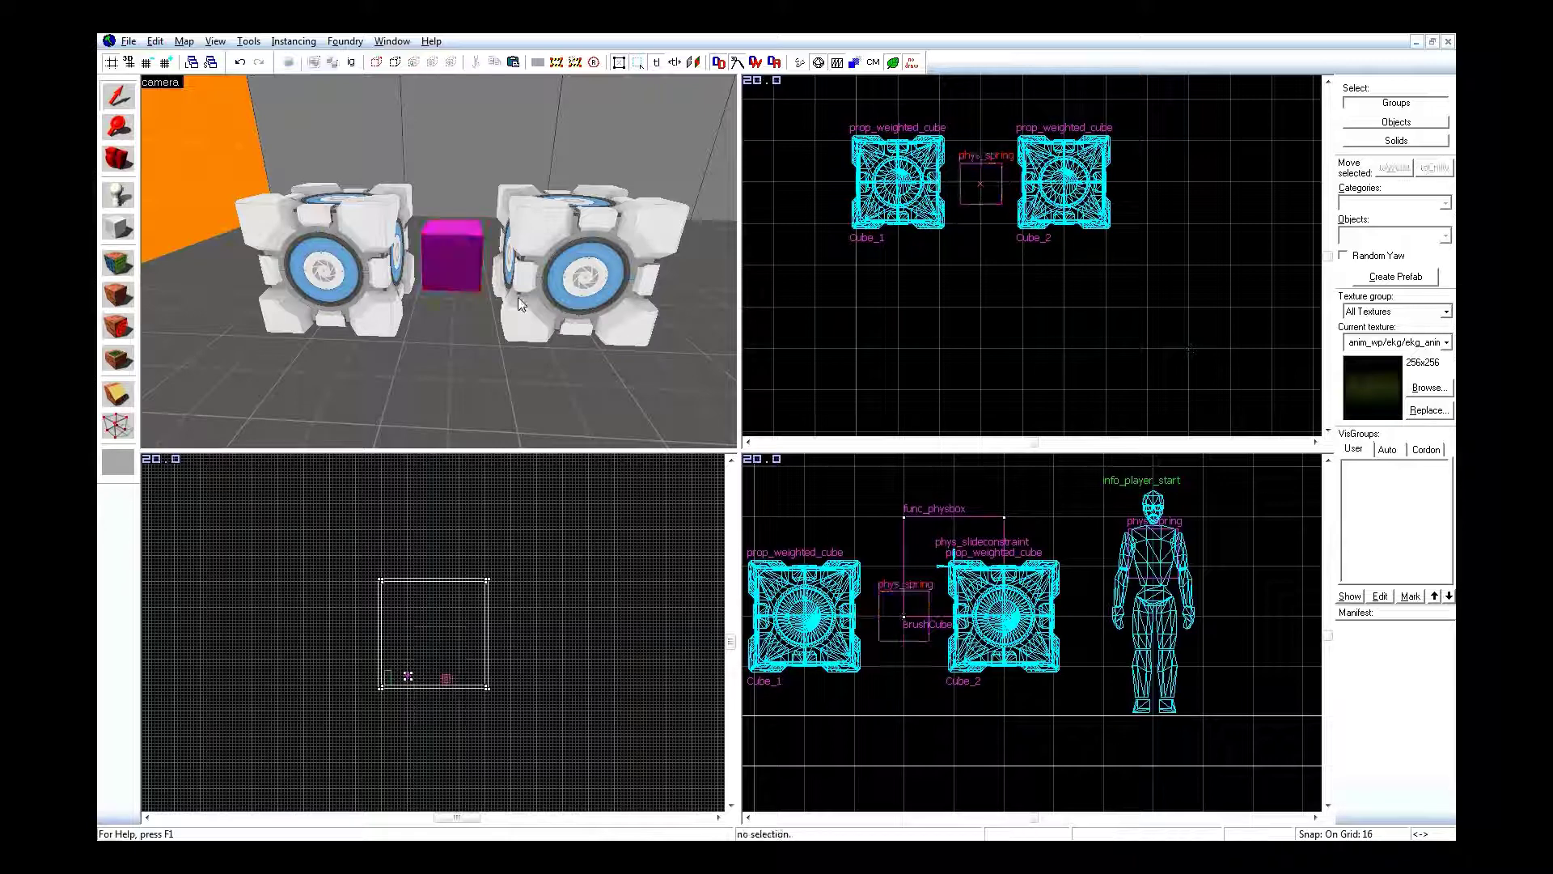
key(s)
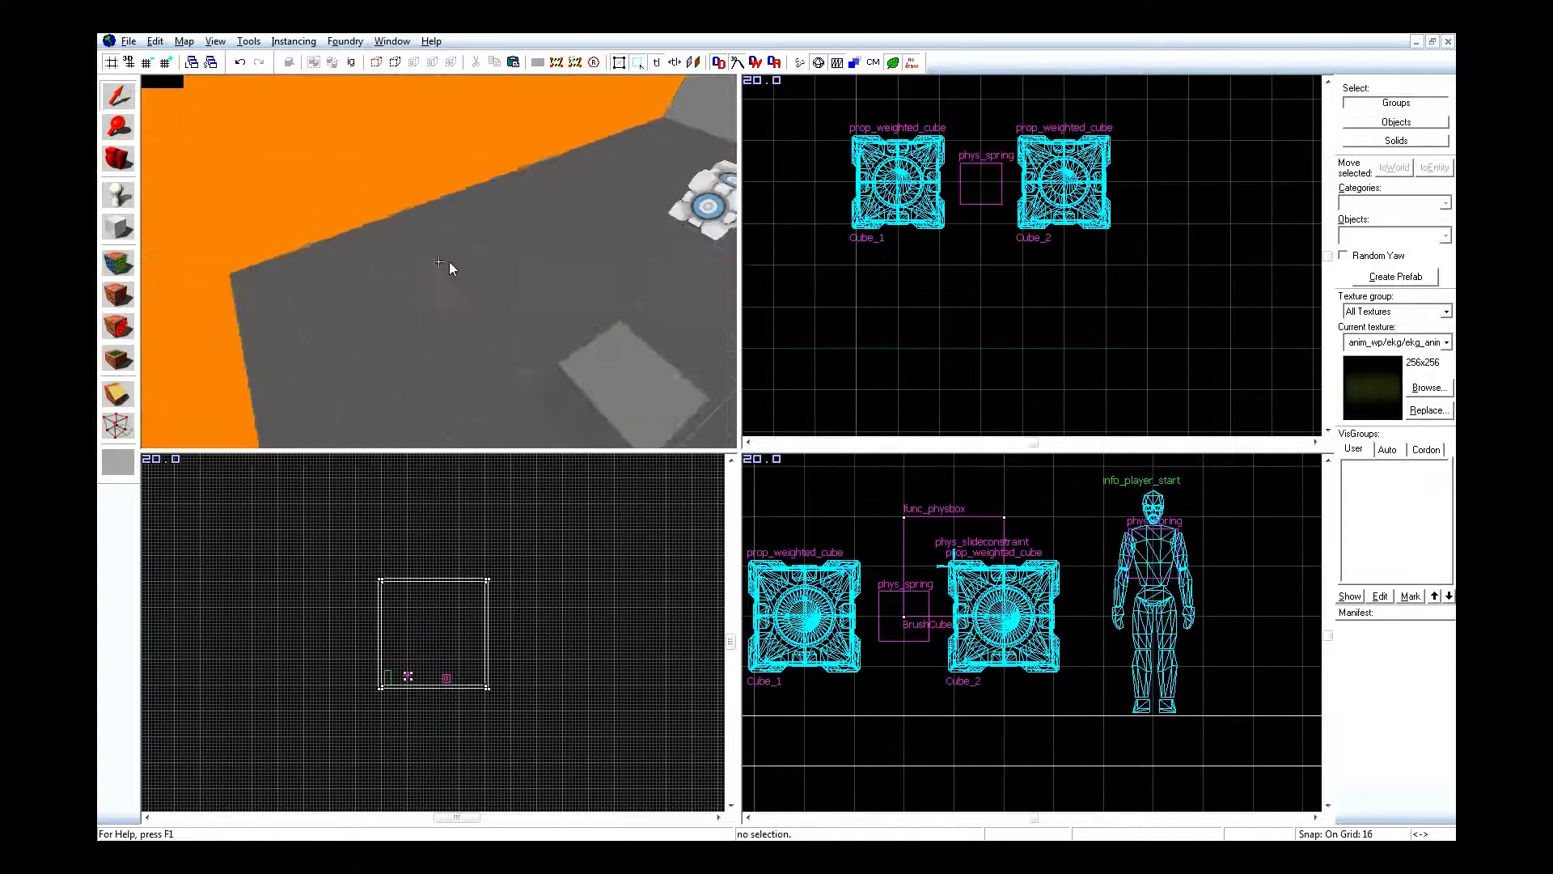
key(d)
key(w)
key(d)
key(z)
click(276, 238)
key(ctrl+e)
scroll(777, 243, down, 4)
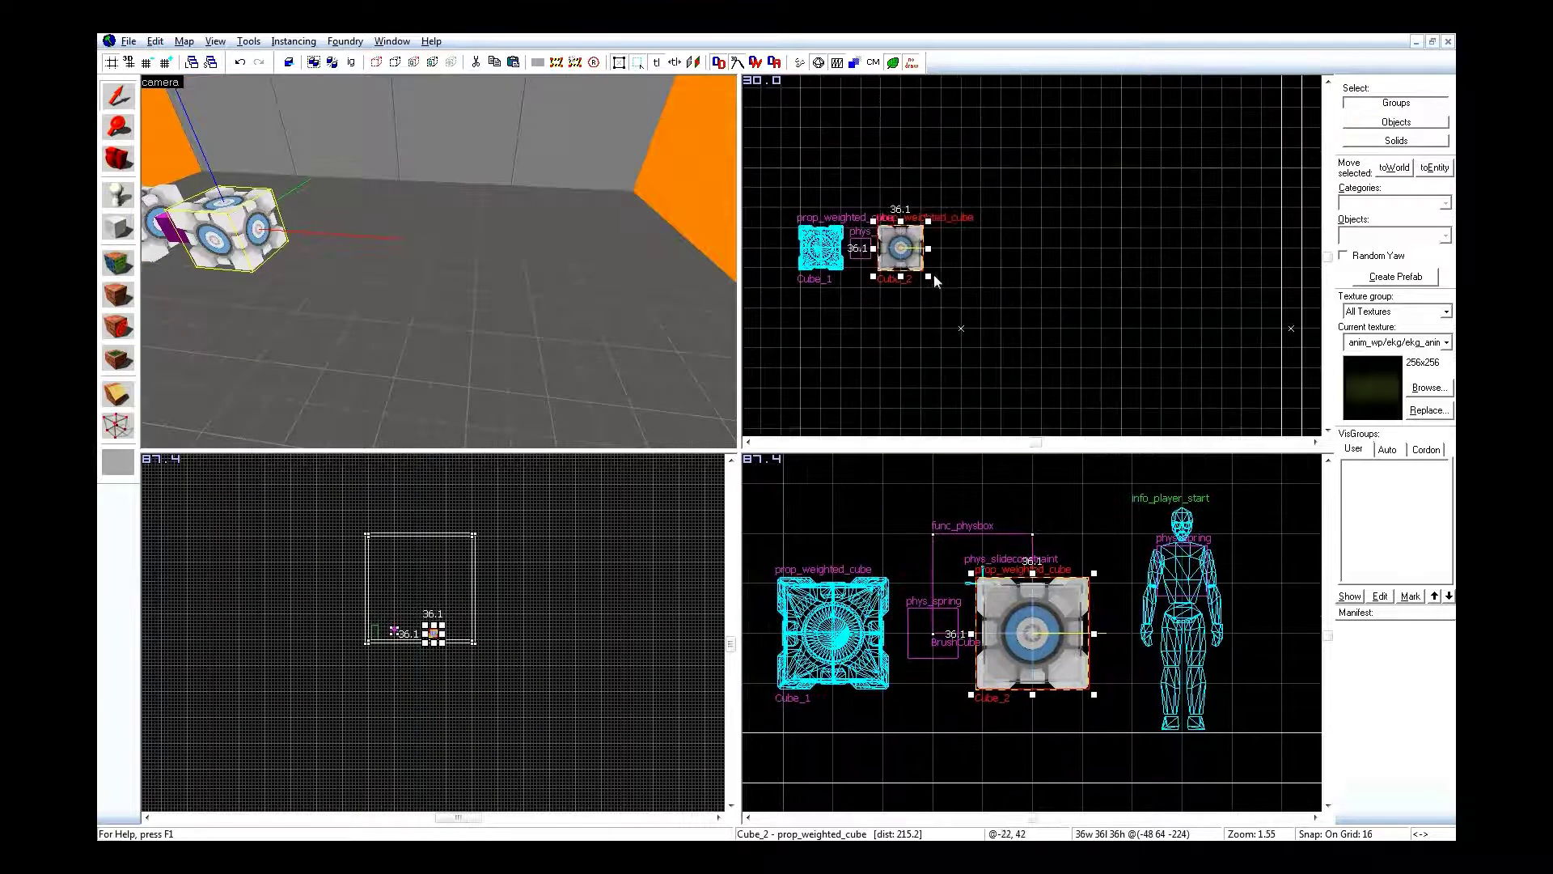
shift+drag(893, 267, 1039, 265)
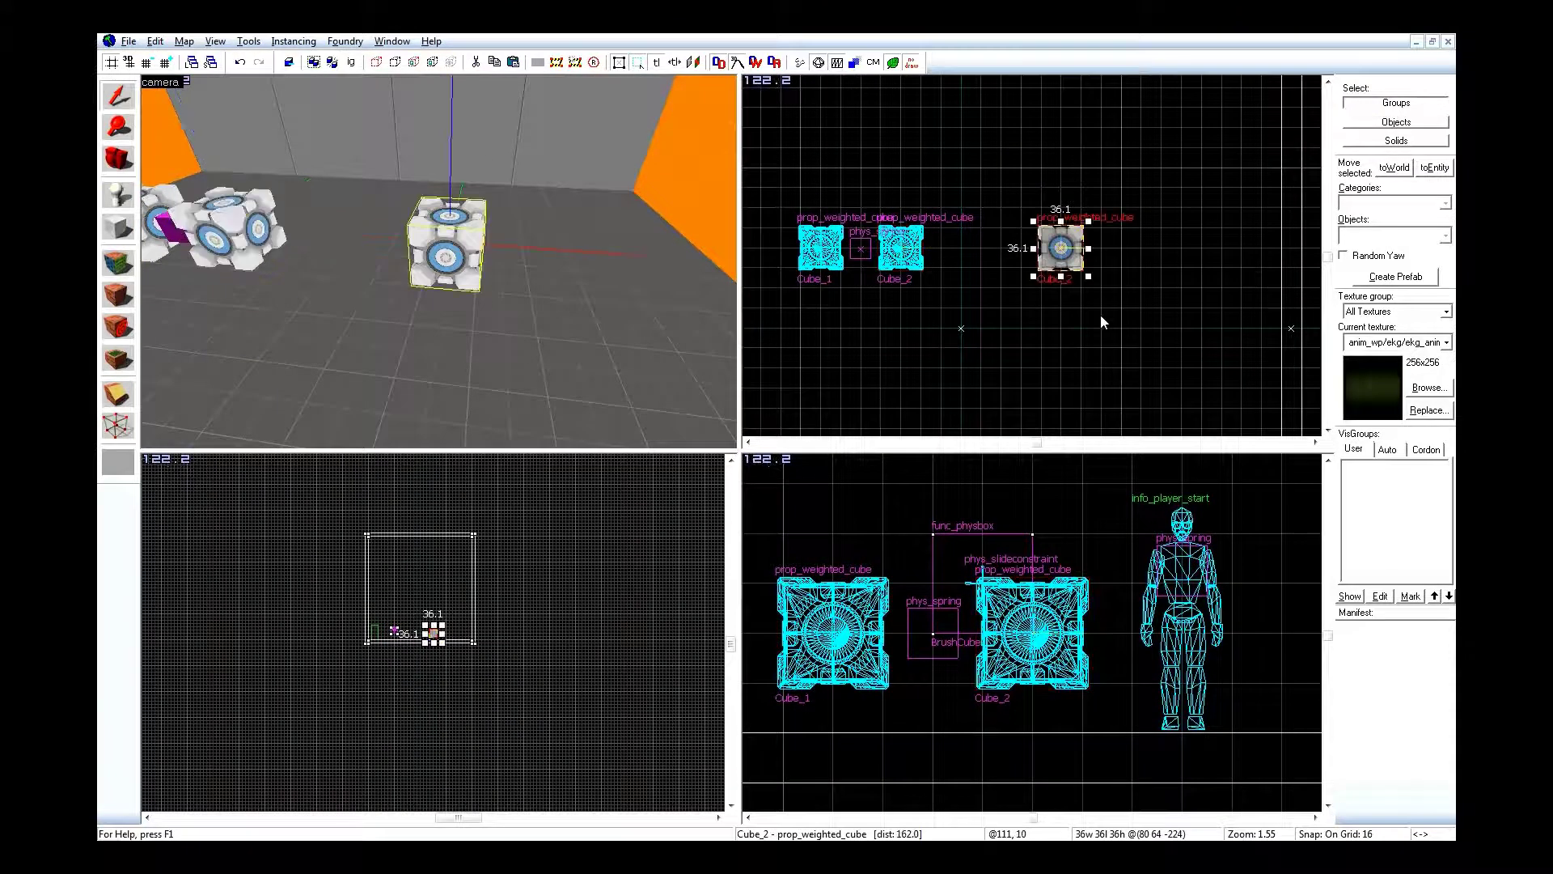
Rename the copied weighted cube to Cube_3 in its Object Properties.
key(alt+Return)
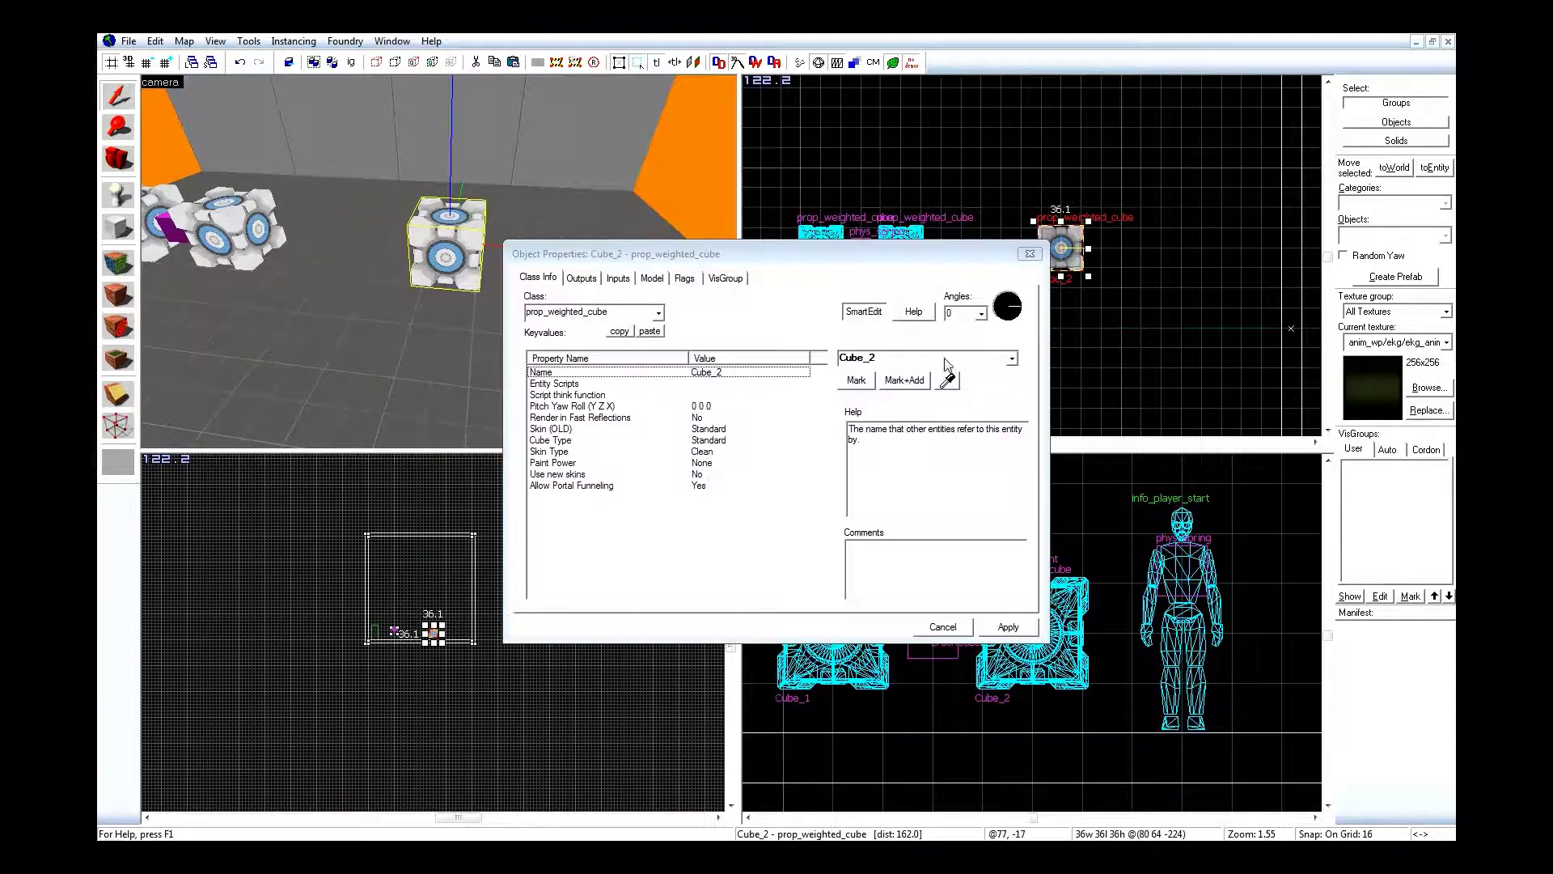
text(Cube_3)
key(Return)
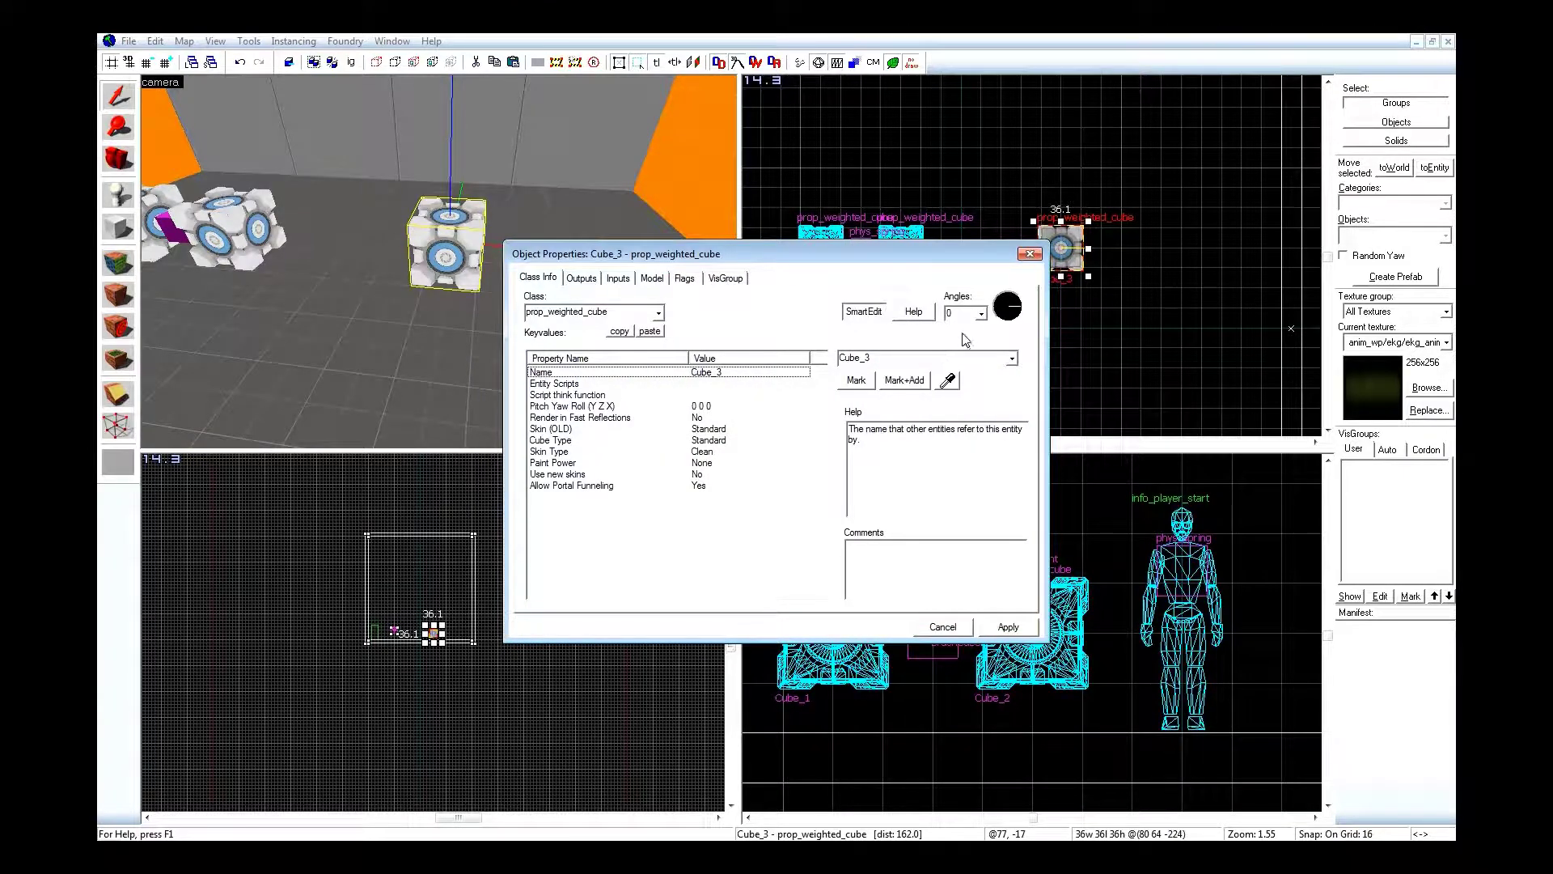
click(1029, 256)
click(1059, 212)
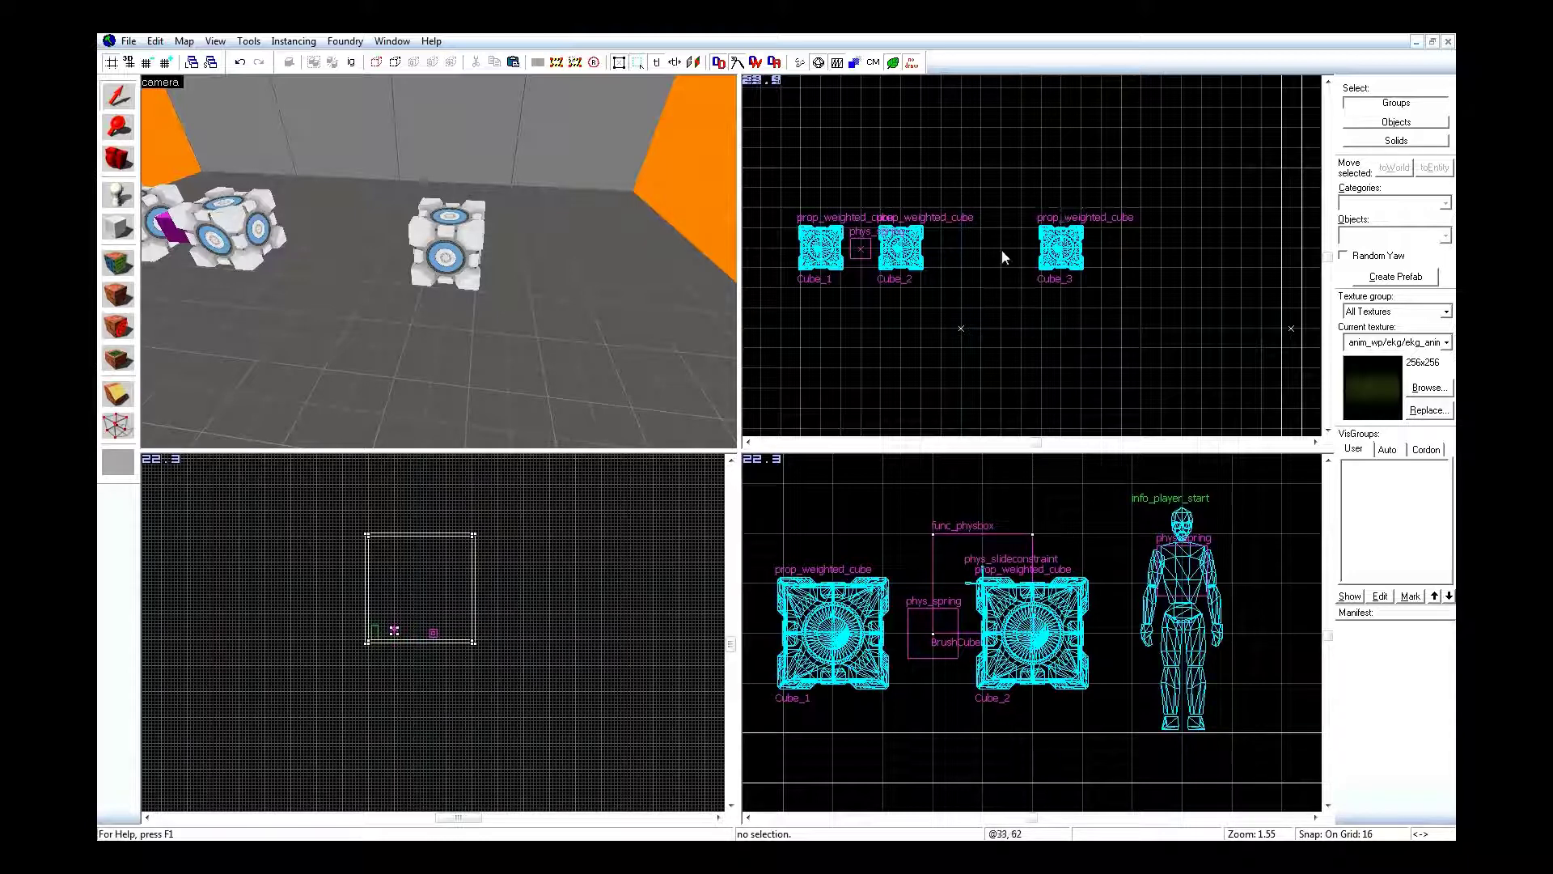
Place a phys_thruster entity and move it to the left side of Cube_3.
key(shift+e)
text(thu)
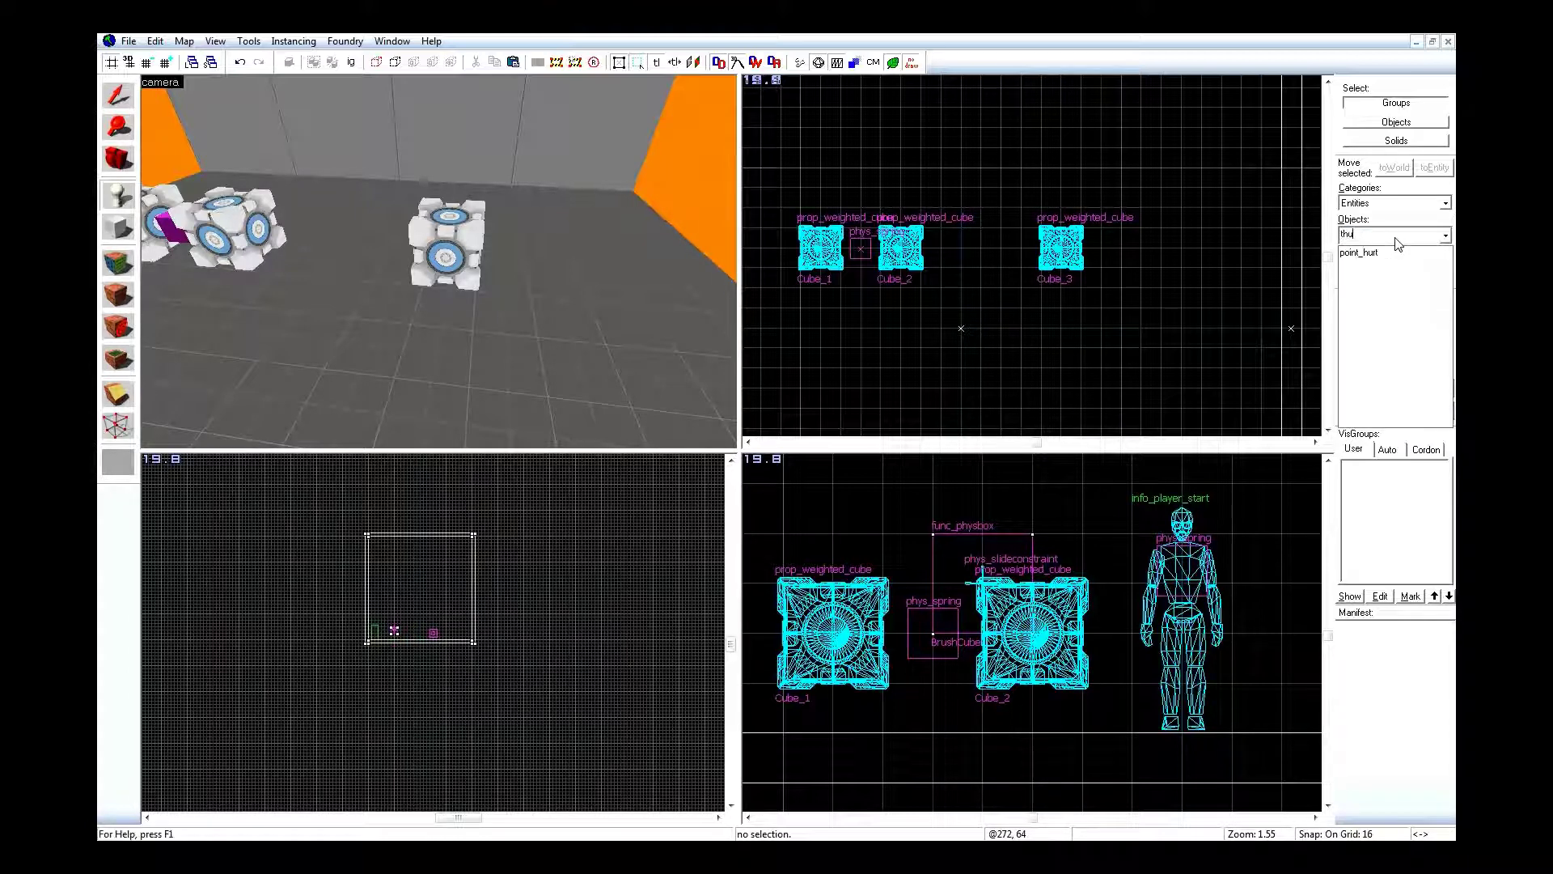
key(BackSpace)
text(r)
key(Down)
key(Down)
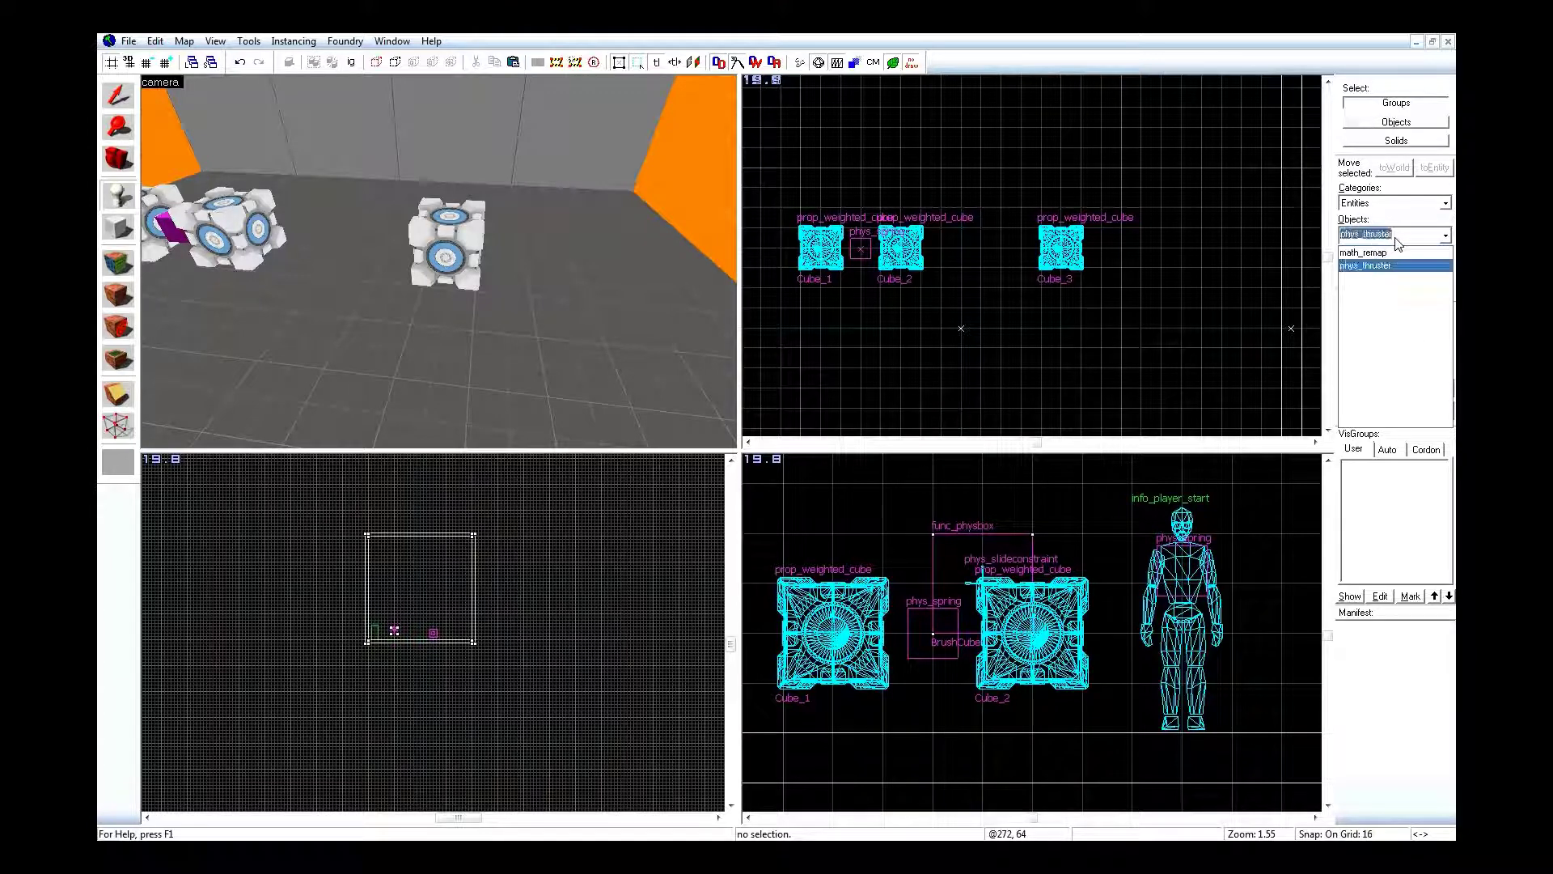
key(Return)
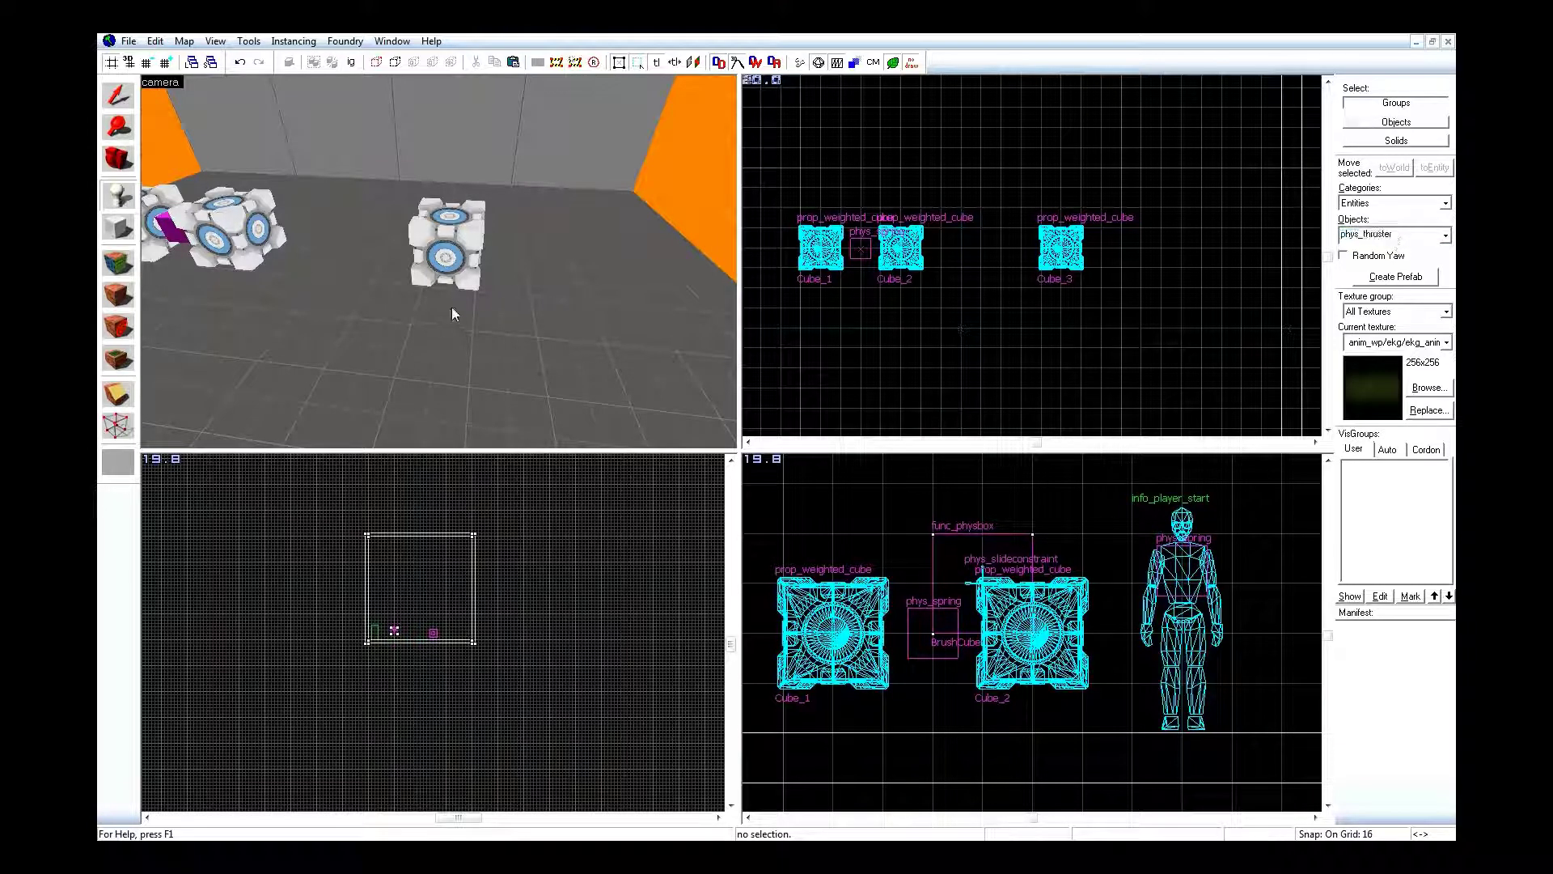
click(452, 307)
scroll(1052, 279, up, 3)
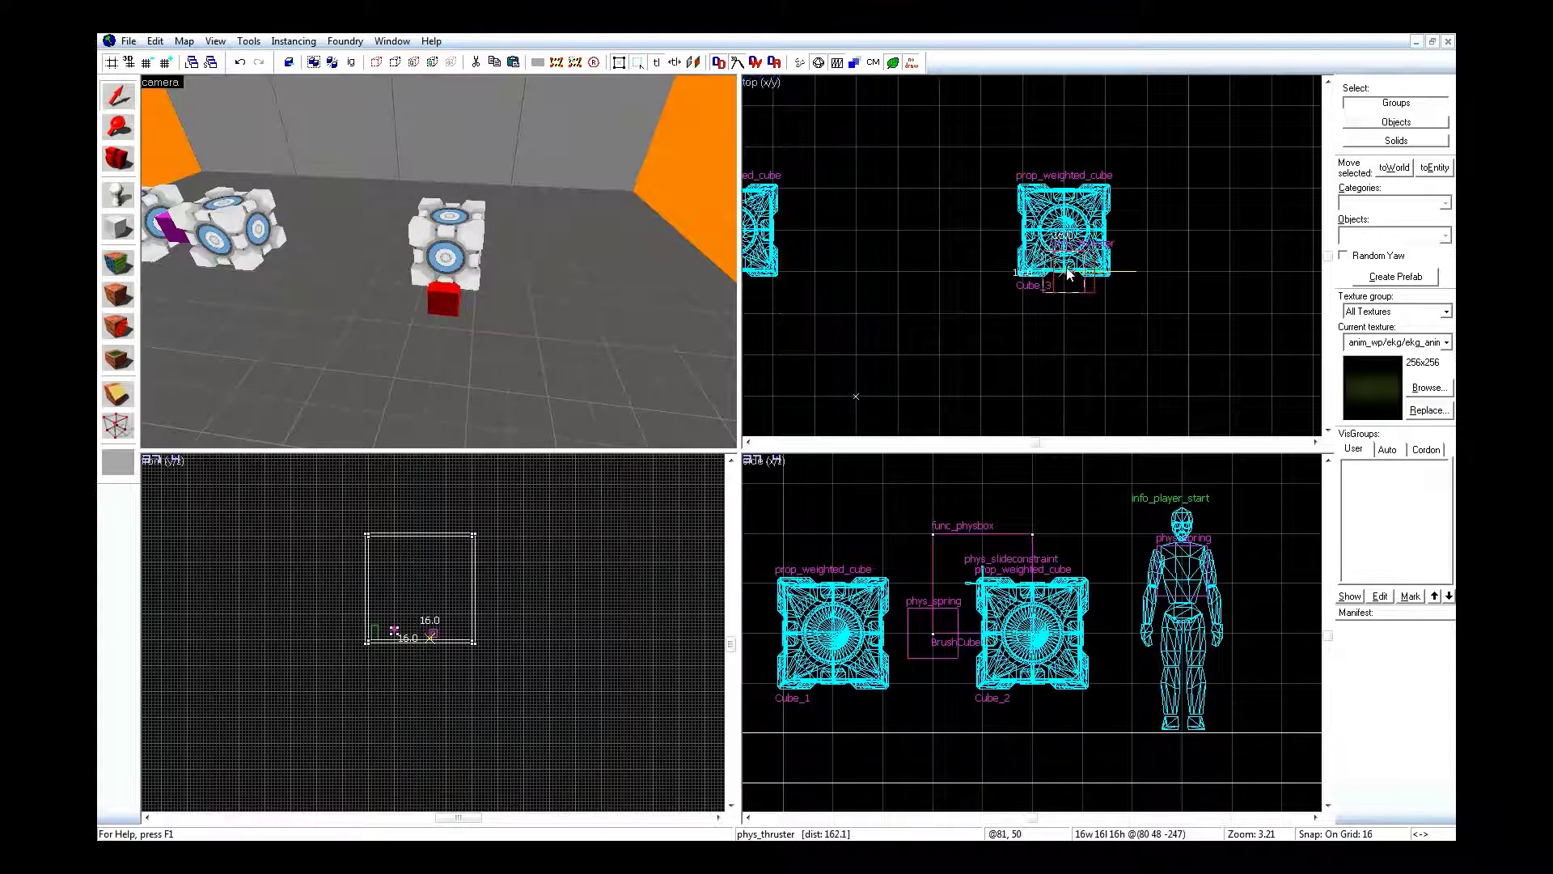
scroll(419, 633, up, 8)
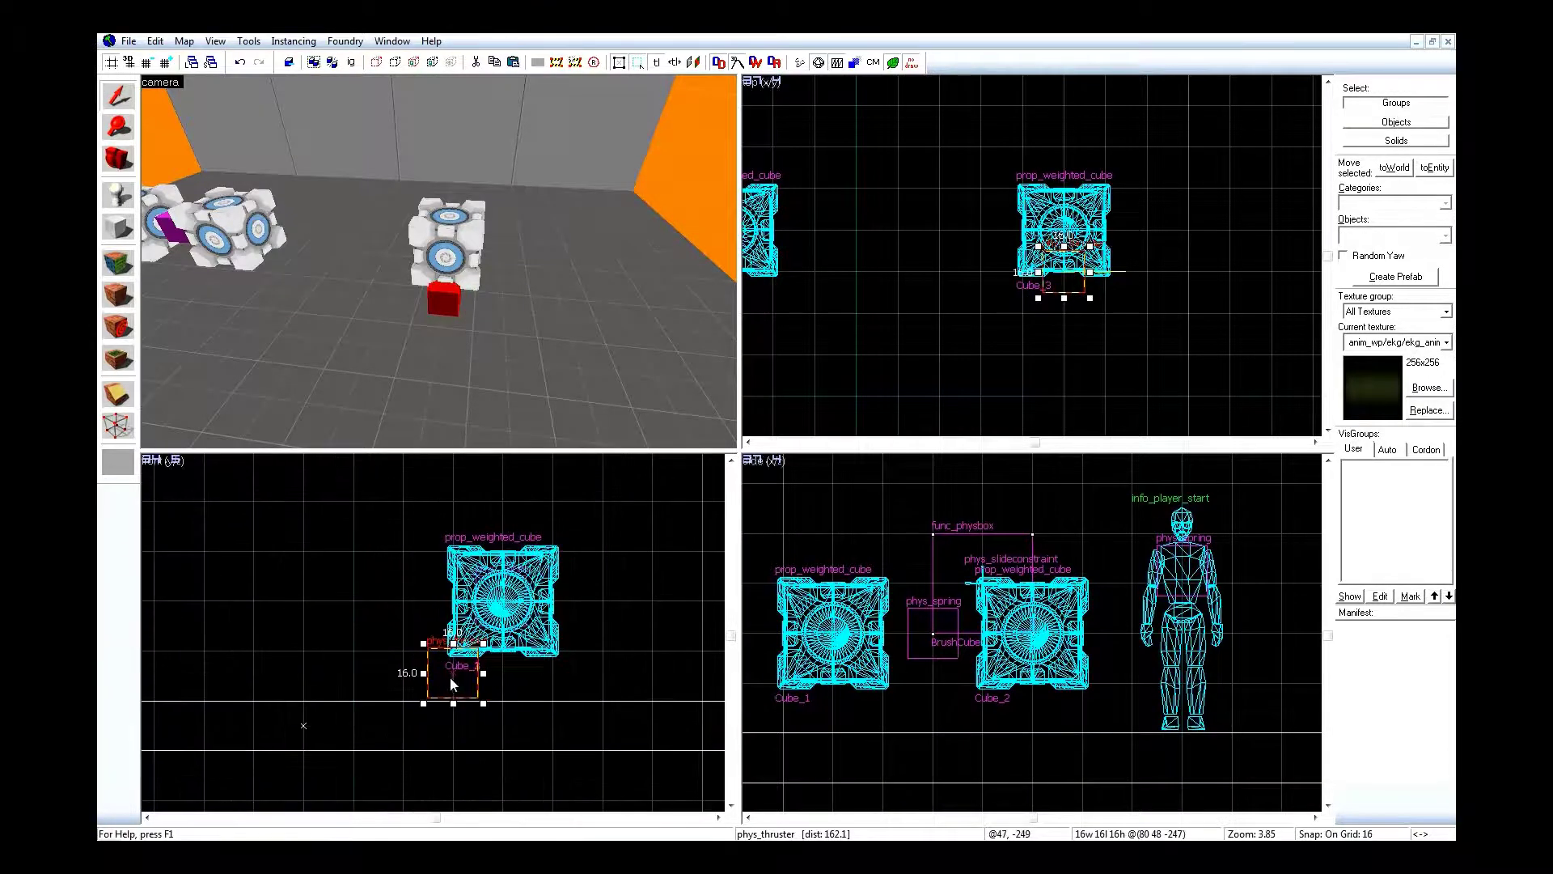
drag(443, 665, 393, 615)
drag(1048, 313, 967, 230)
key(z)
key(w)
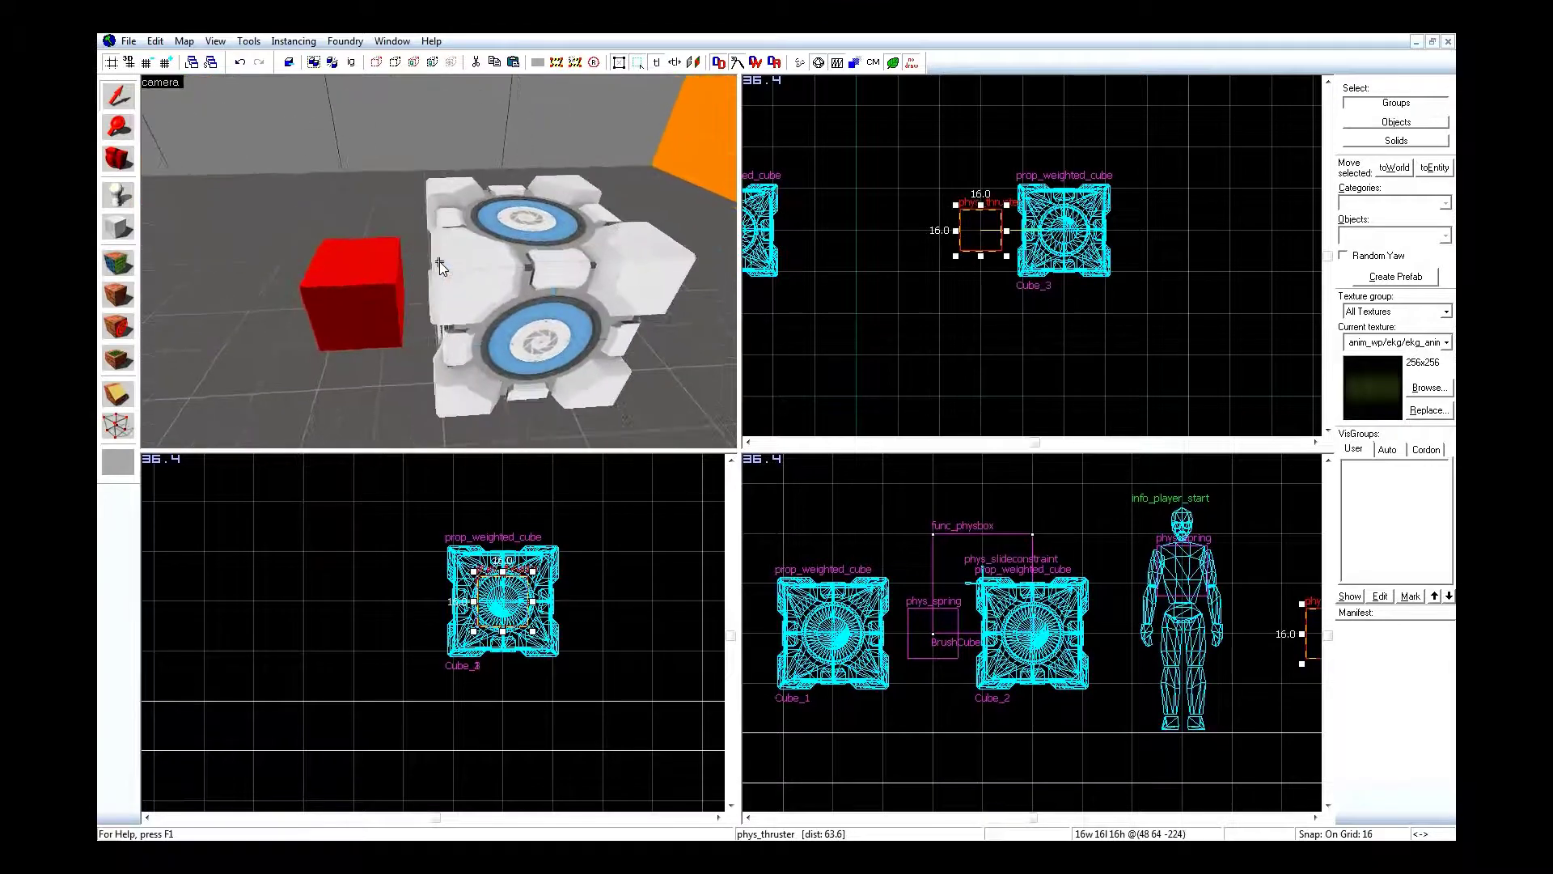
Set the thruster's Attached Object to Cube_3 using the eyedropper.
key(alt+Return)
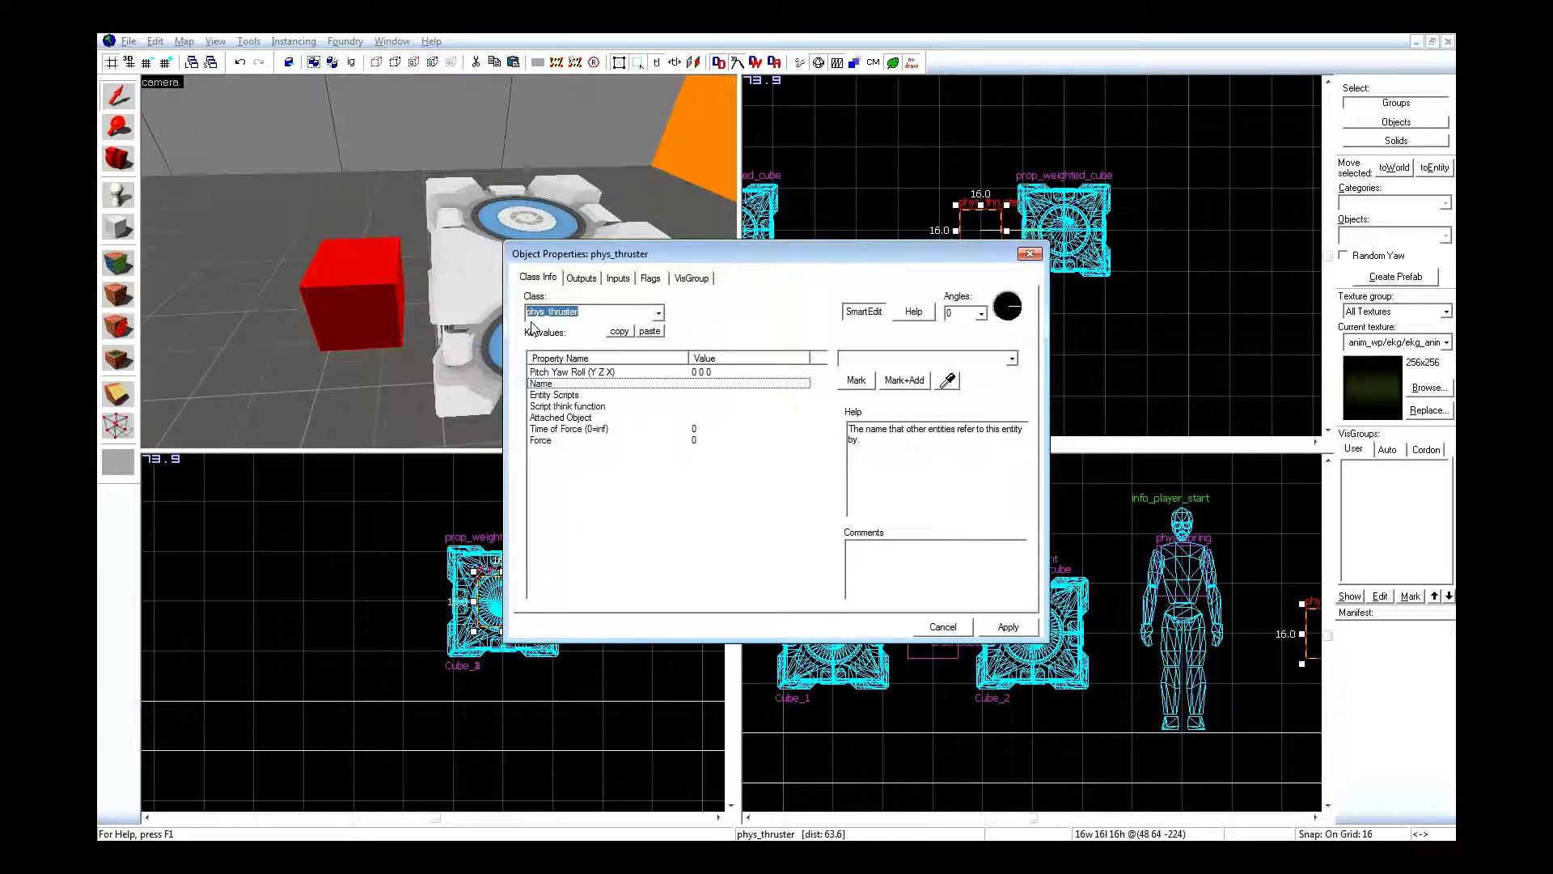
key(z)
key(s)
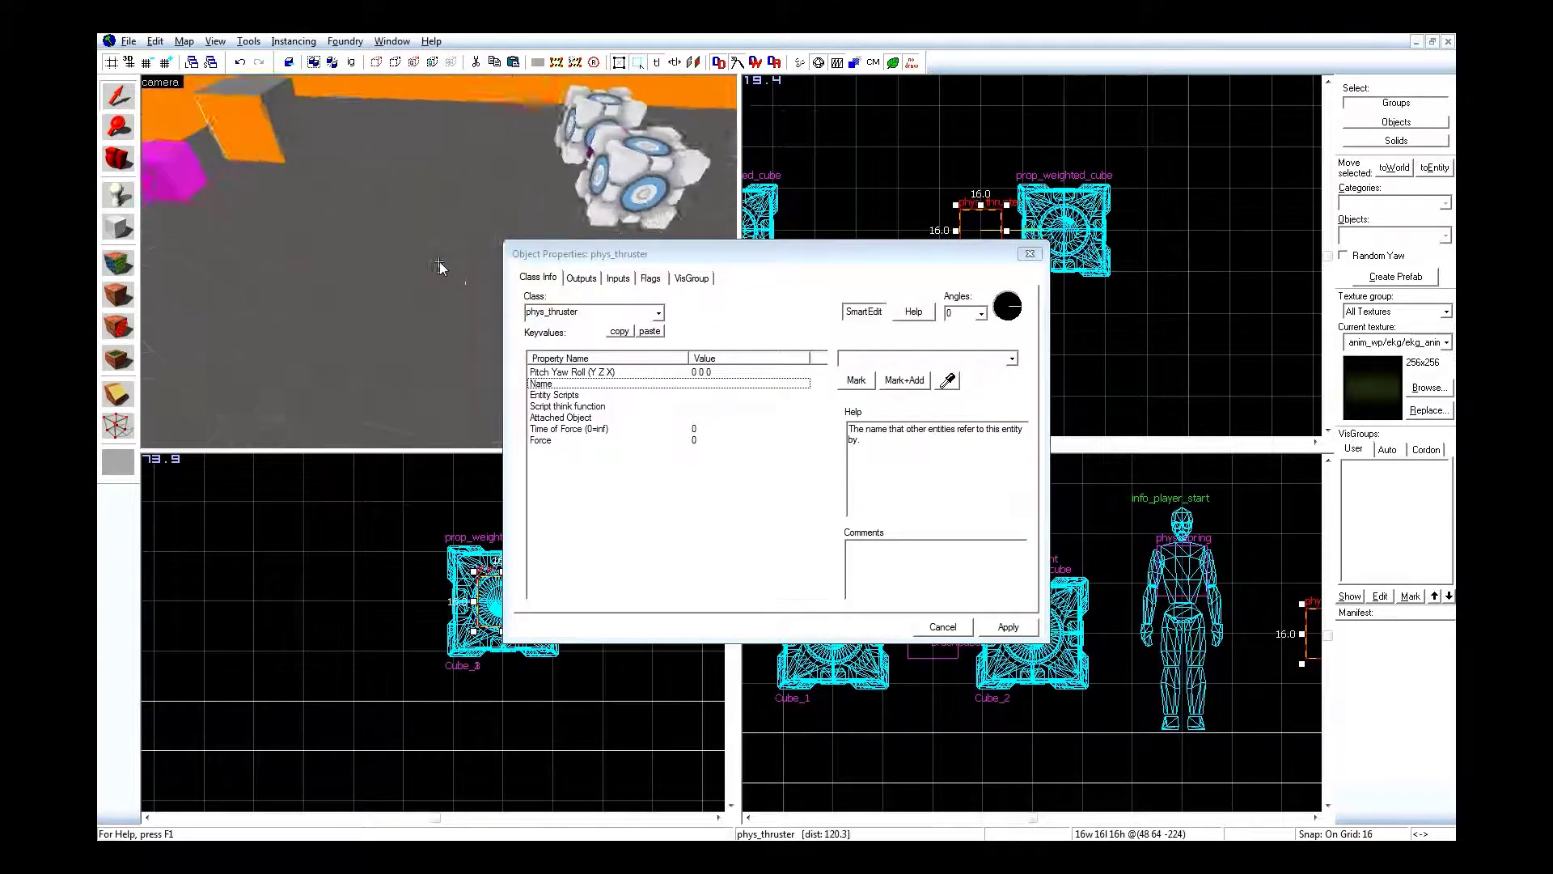
key(s)
key(s)
key(Left)
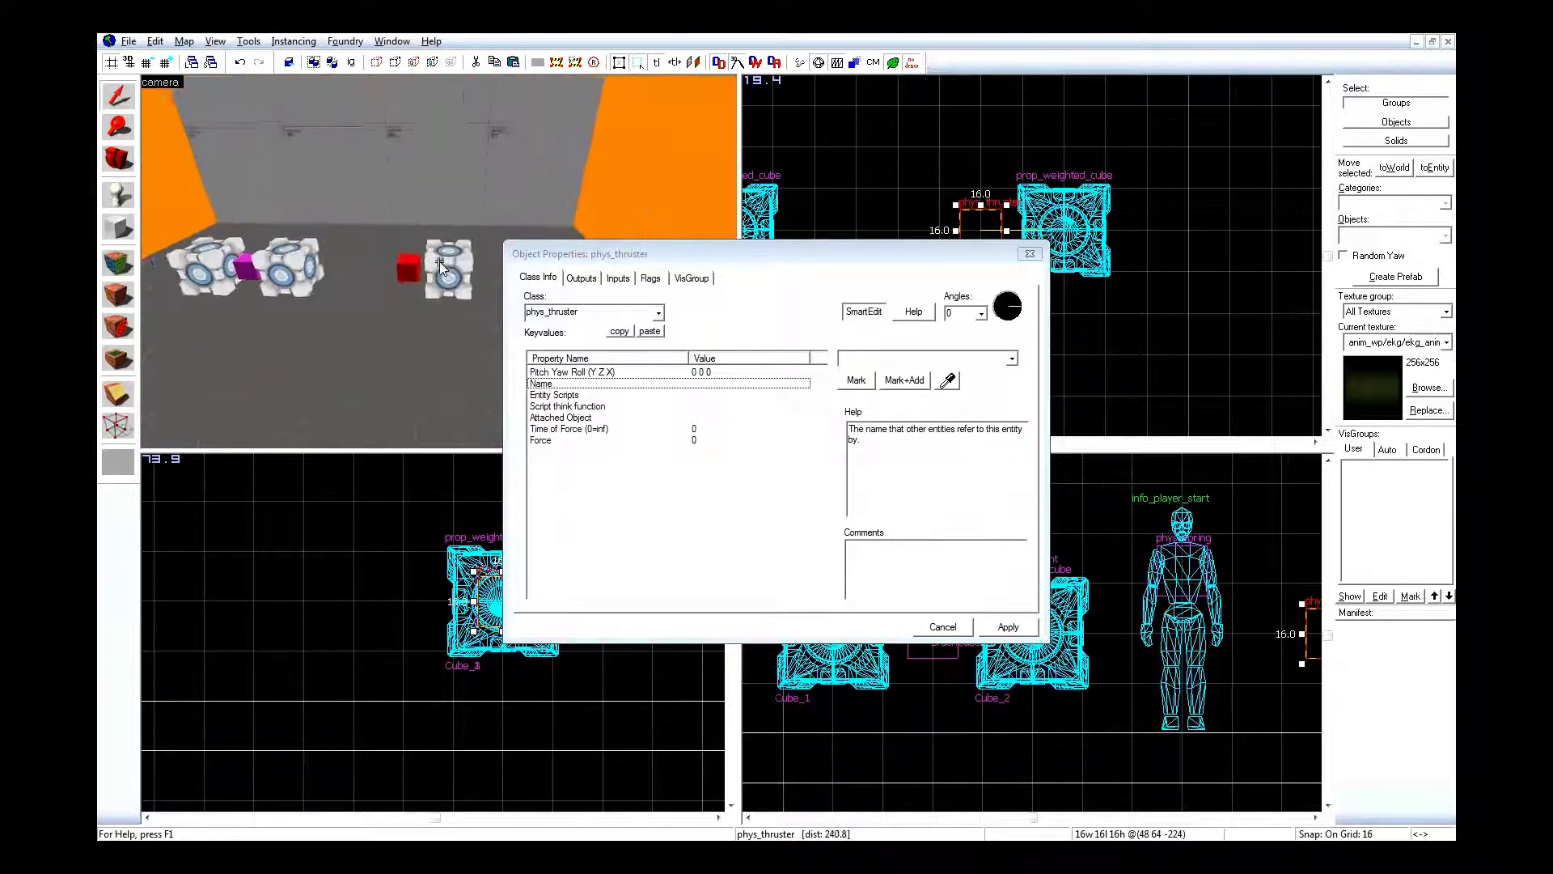
key(w)
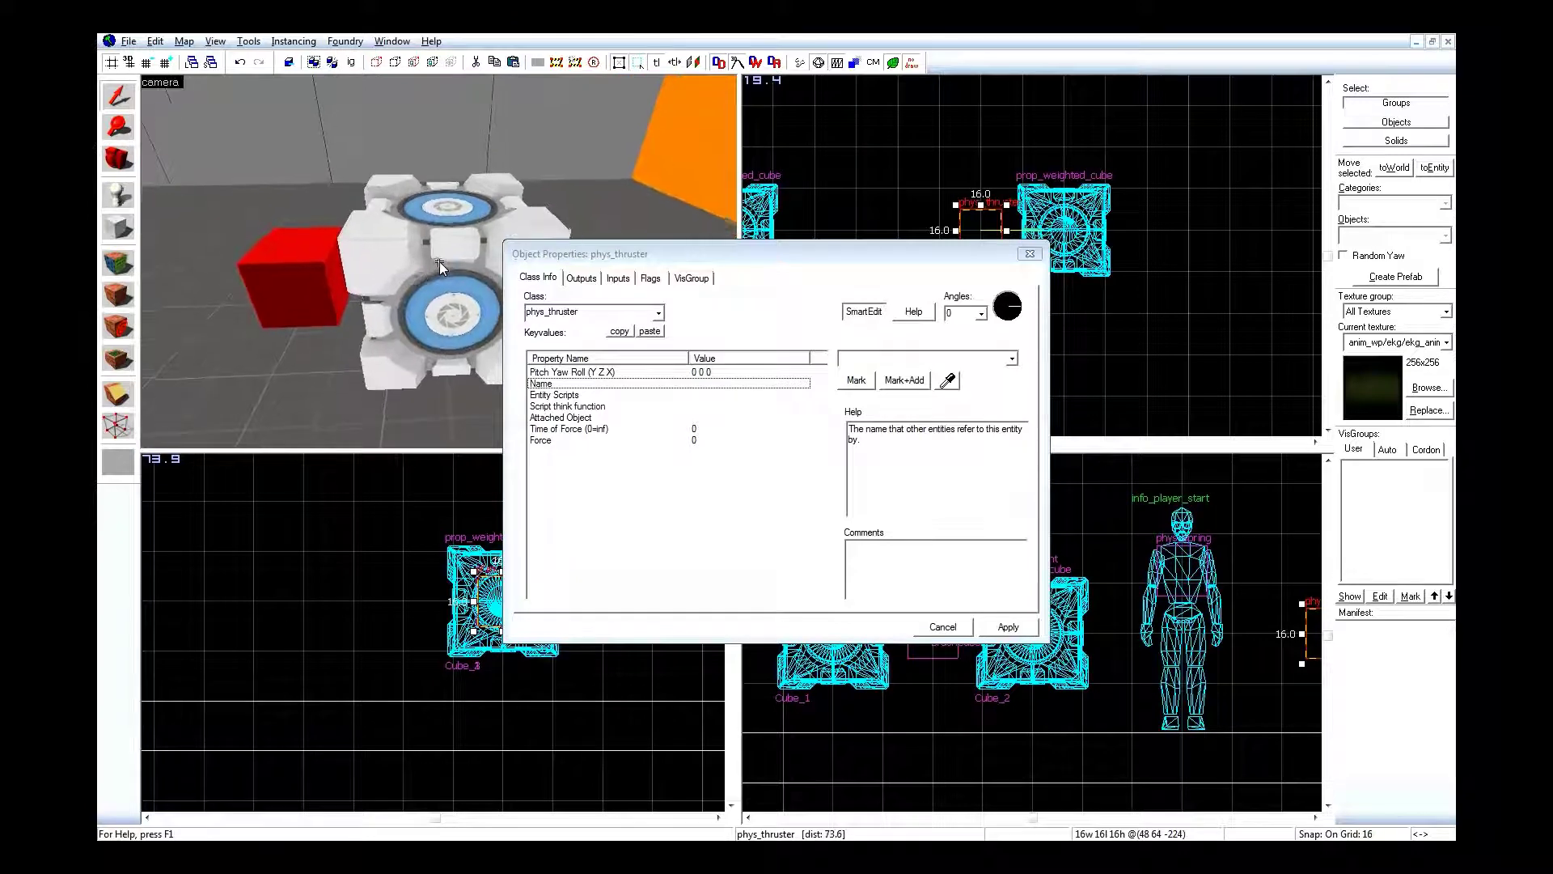
click(758, 407)
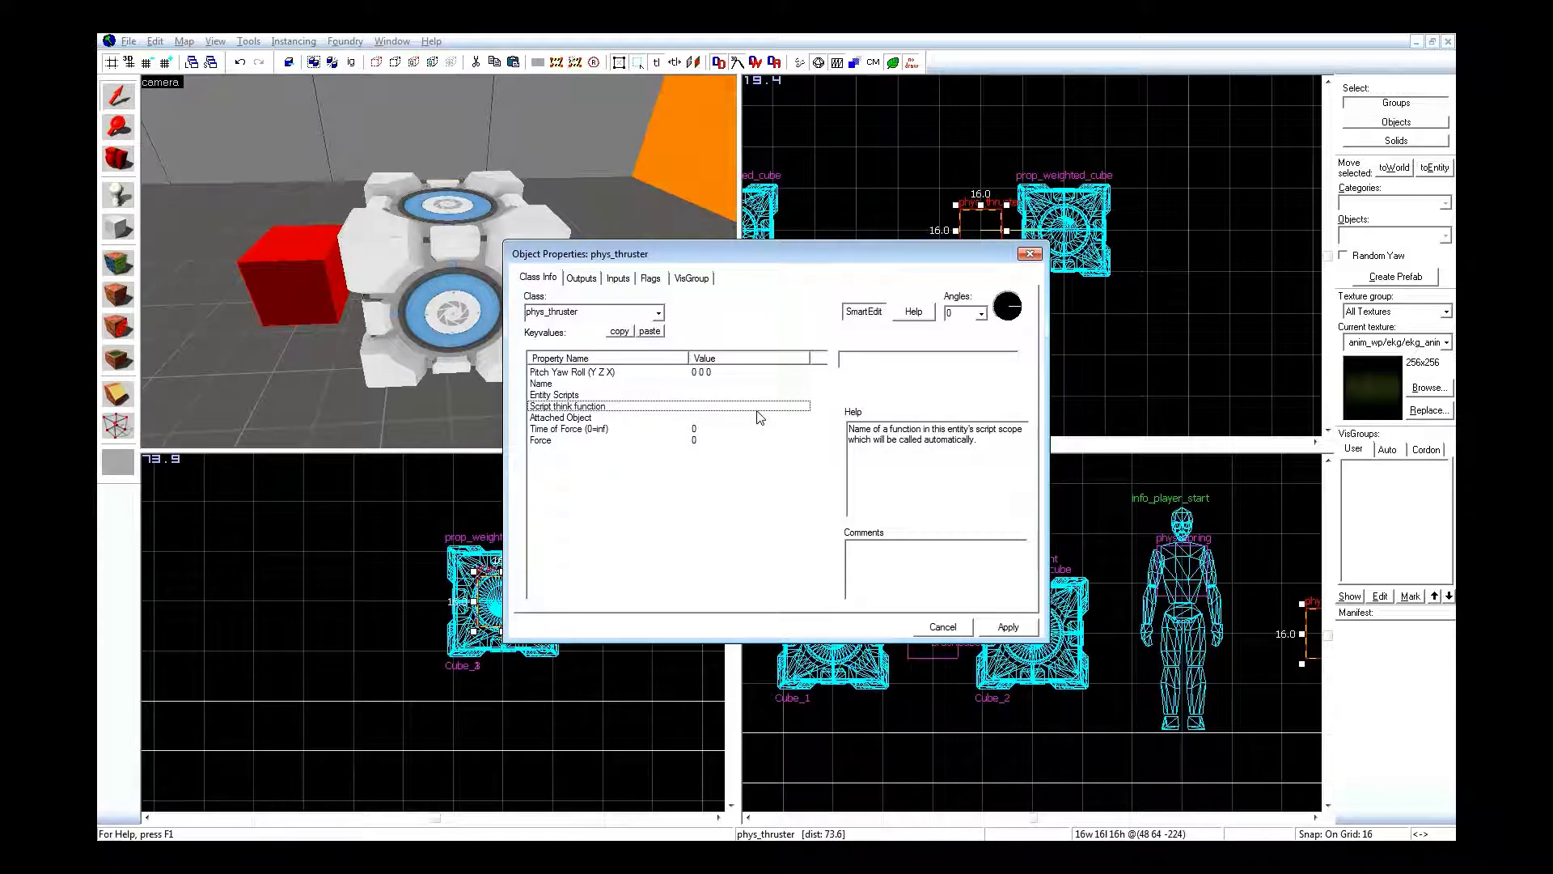
click(763, 396)
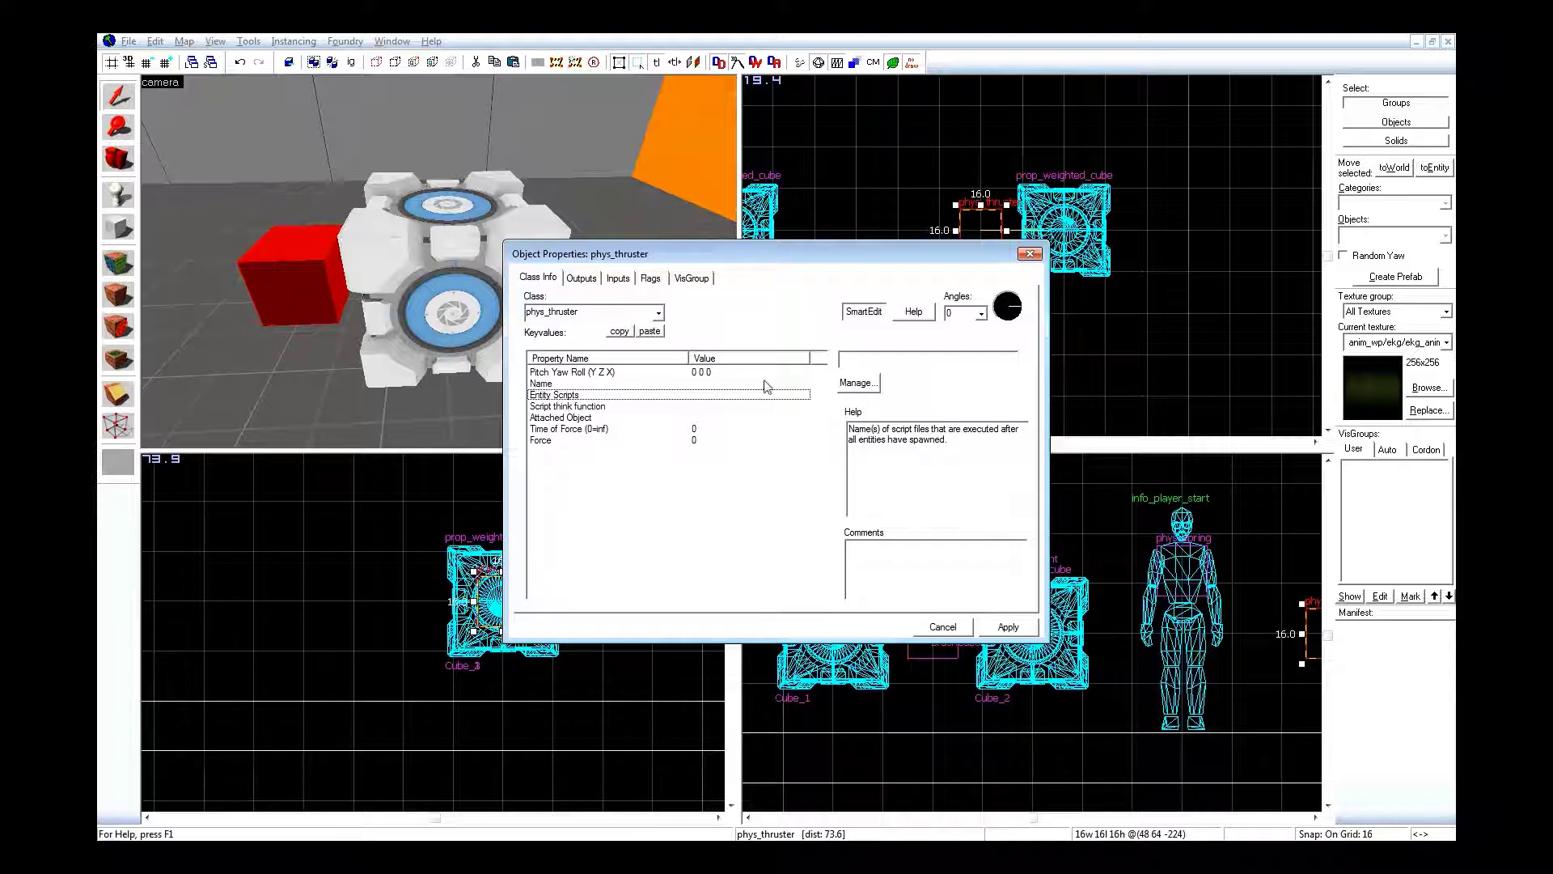
click(760, 418)
click(456, 240)
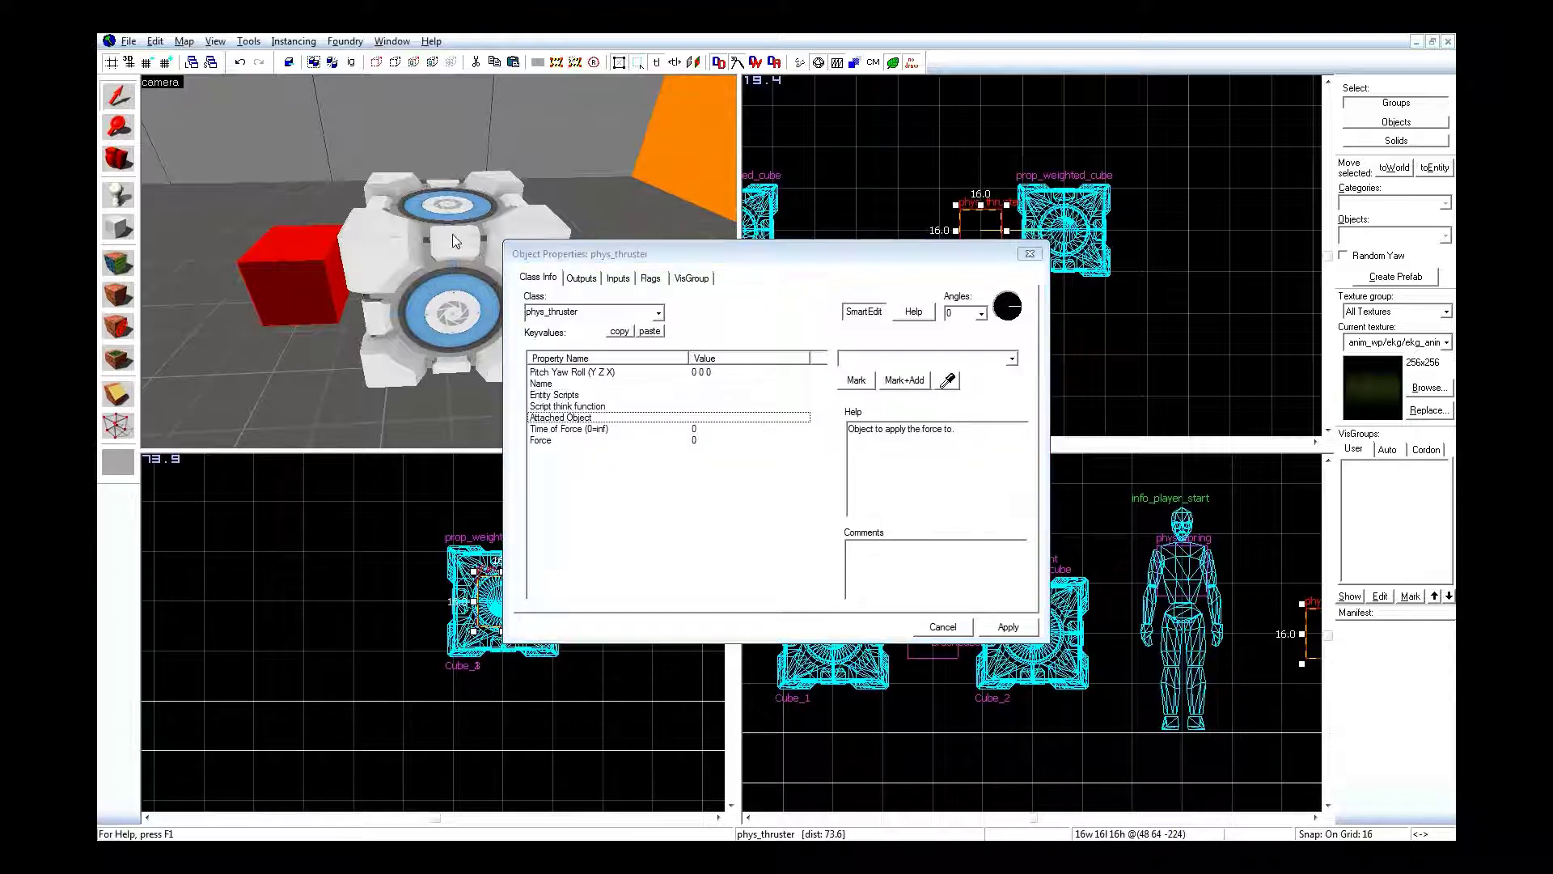
click(319, 283)
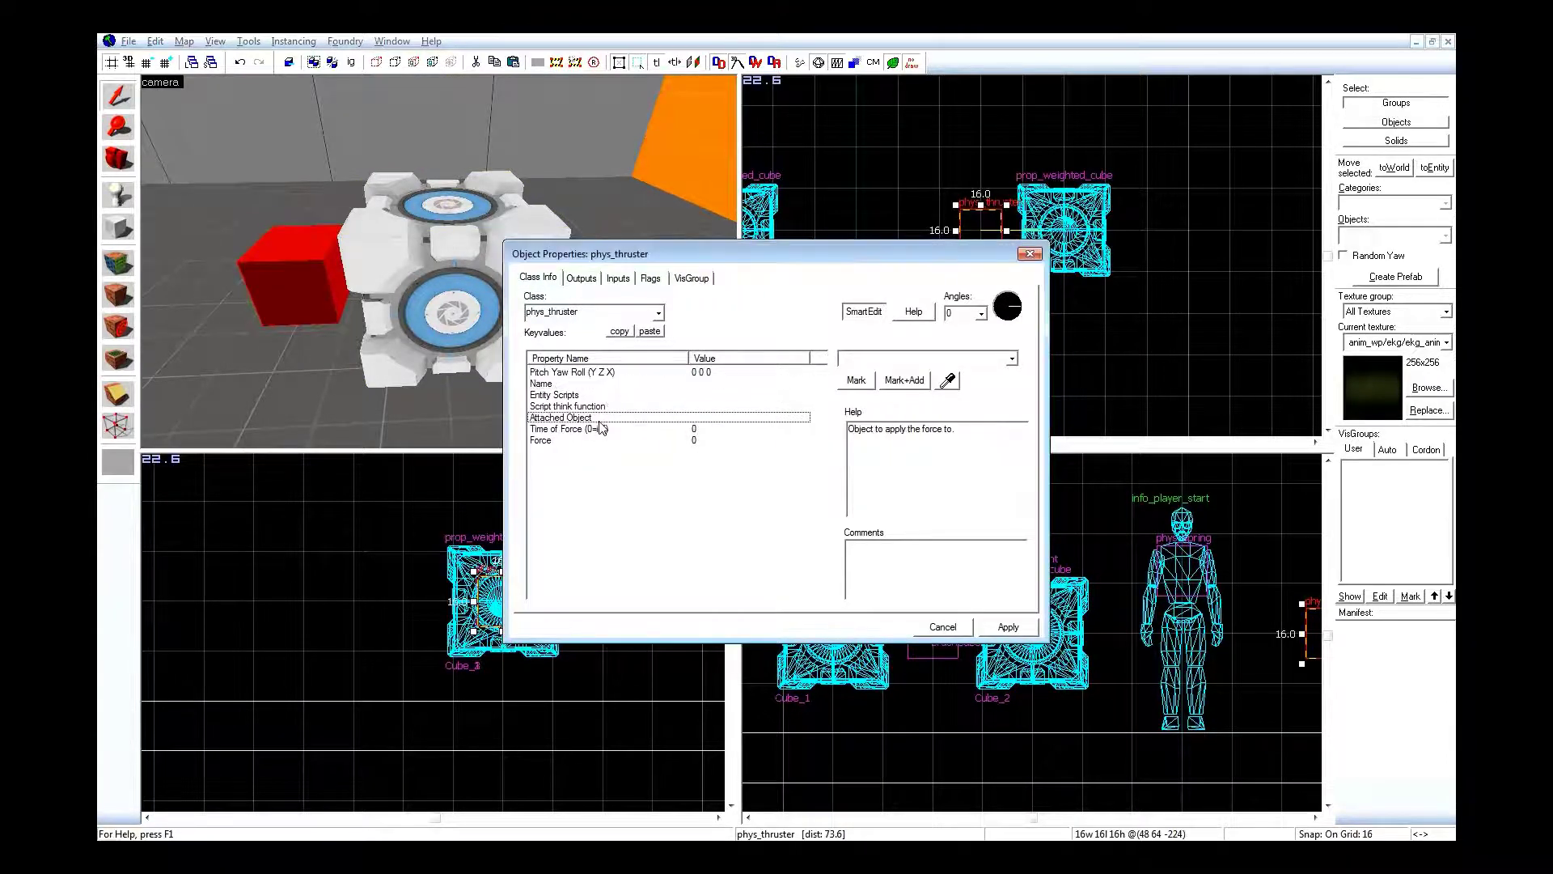
click(947, 380)
click(463, 238)
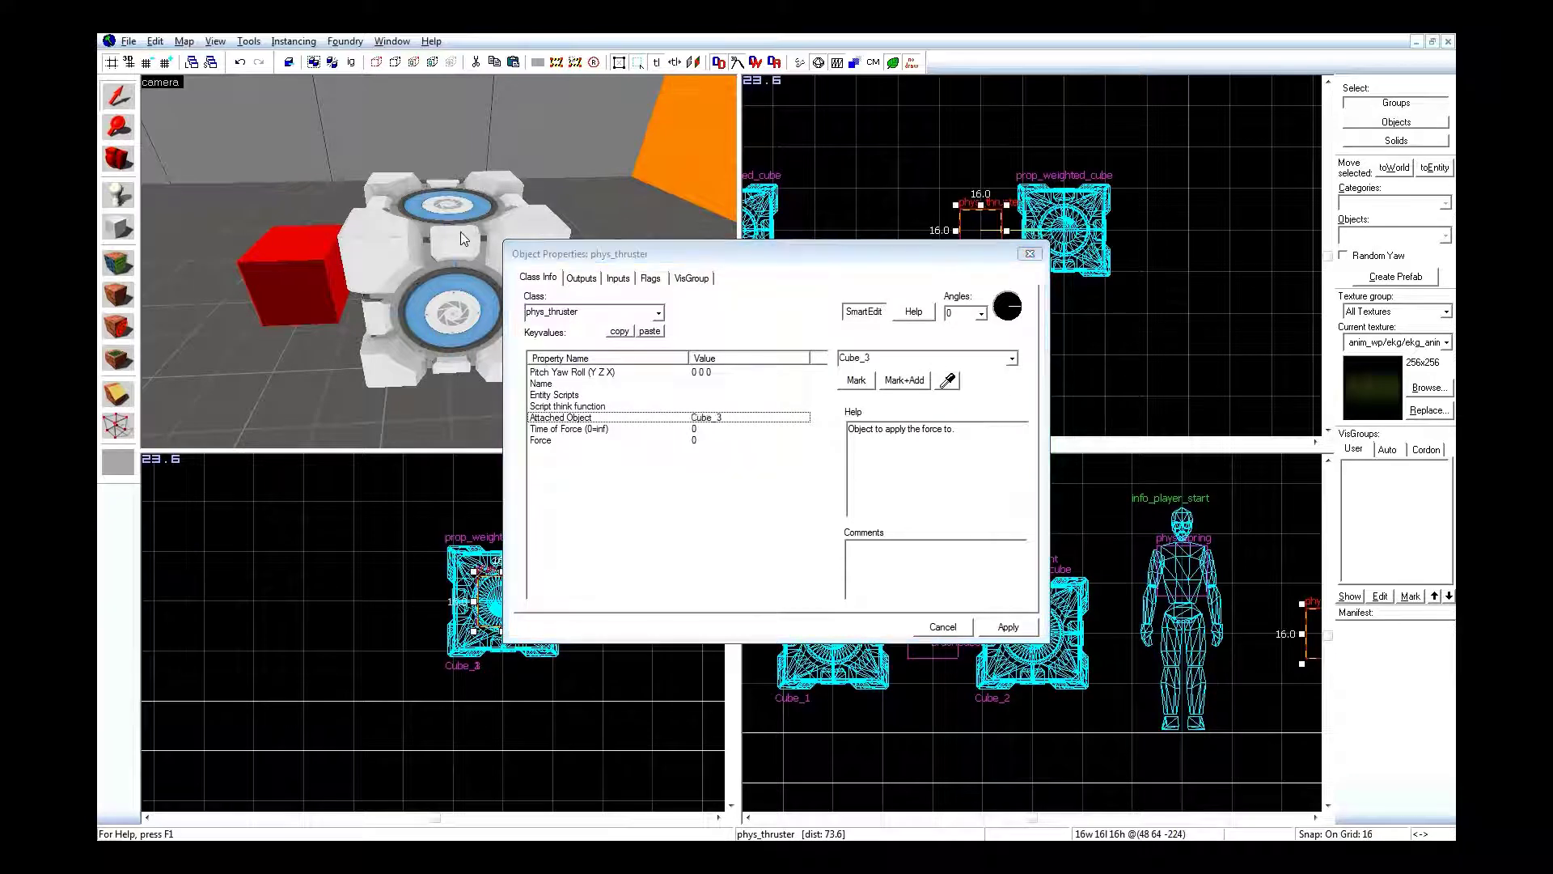
Set the thruster's Force to 10000, leave Time of Force at 0, and close the dialog.
click(727, 441)
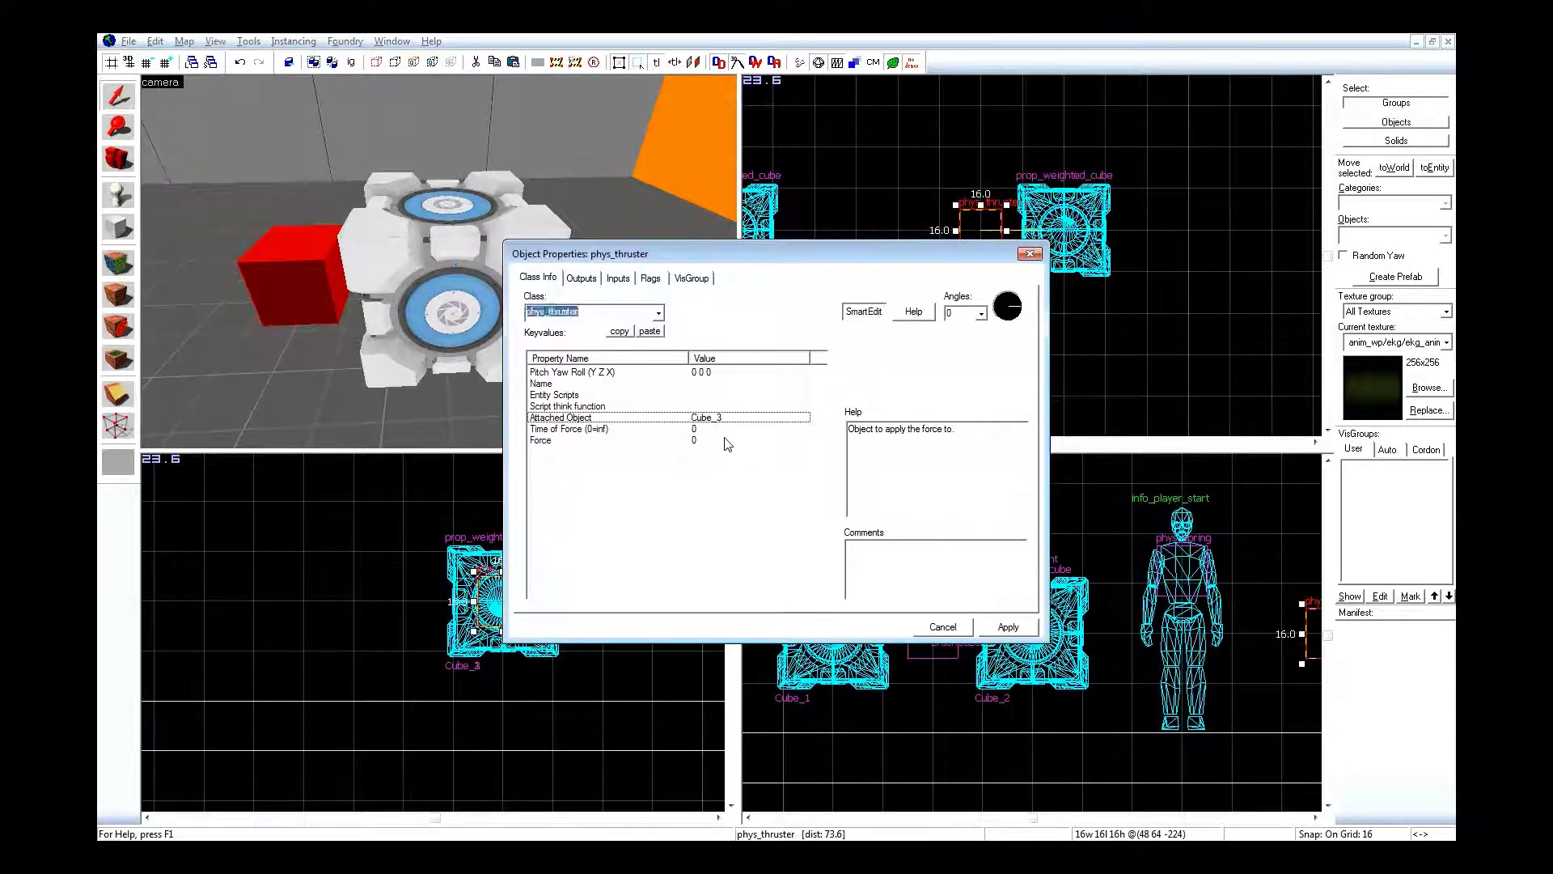
click(901, 365)
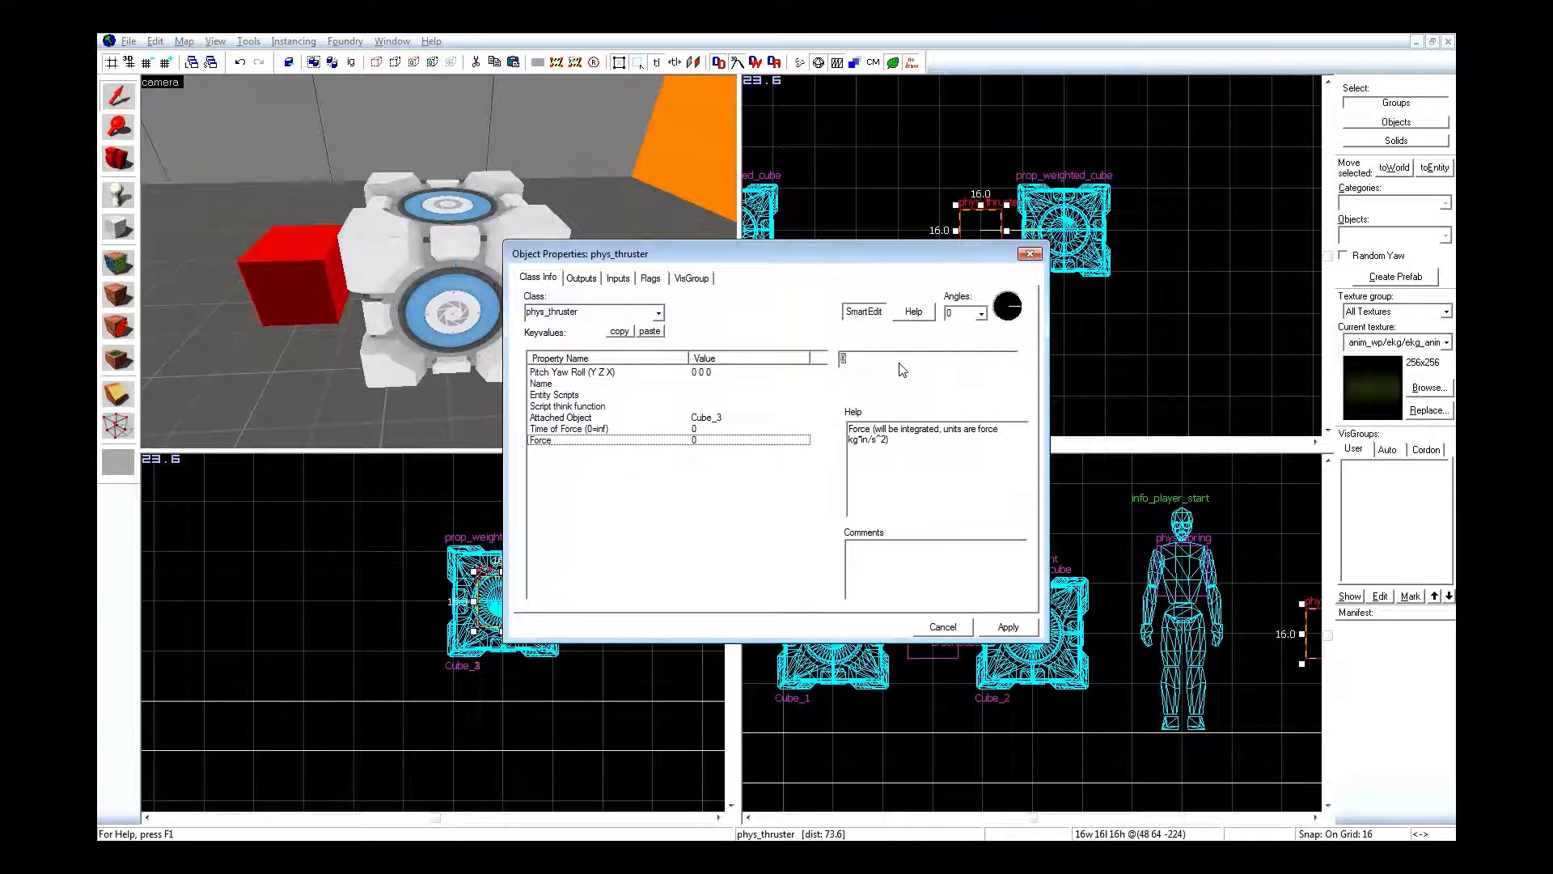
text(100000)
key(BackSpace)
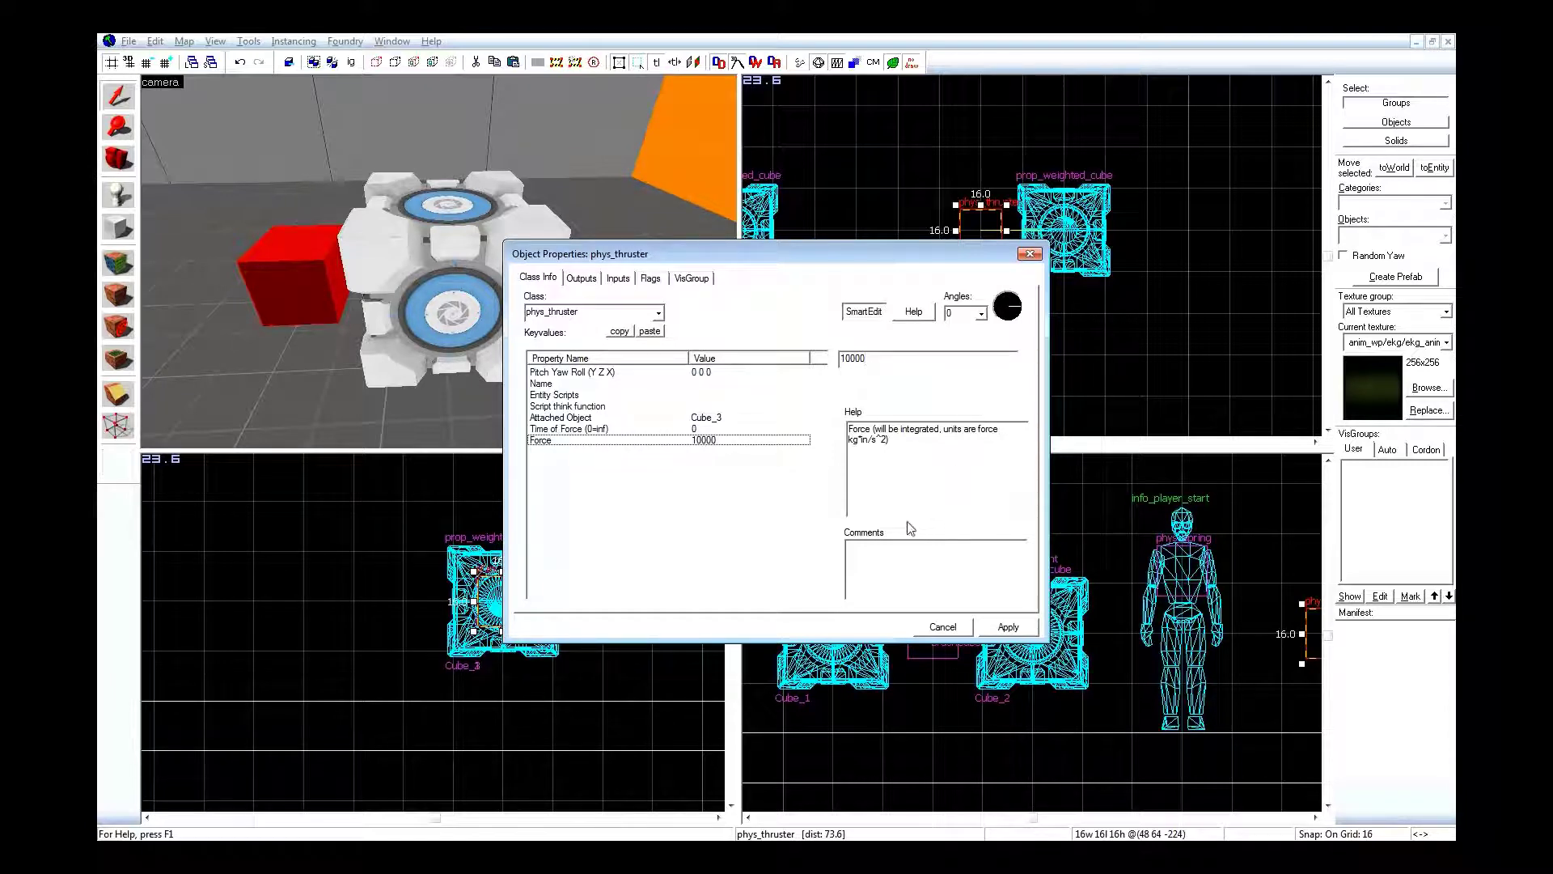
click(782, 428)
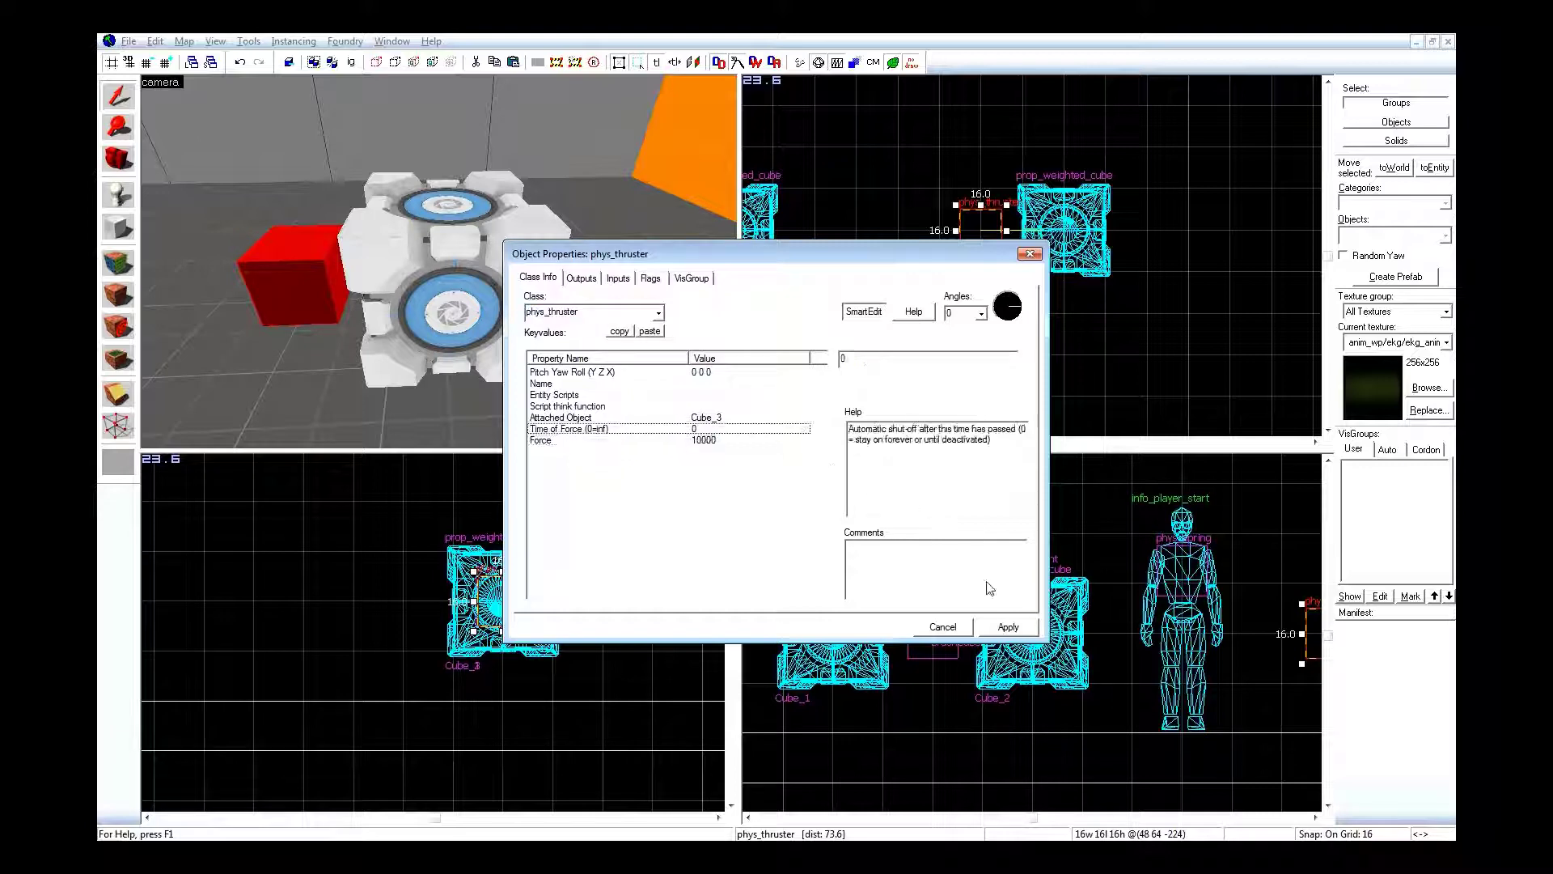
click(1029, 256)
Centre the views on the thruster and choose prop_button as the entity to place.
key(z)
key(s)
key(z)
scroll(924, 277, up, 5)
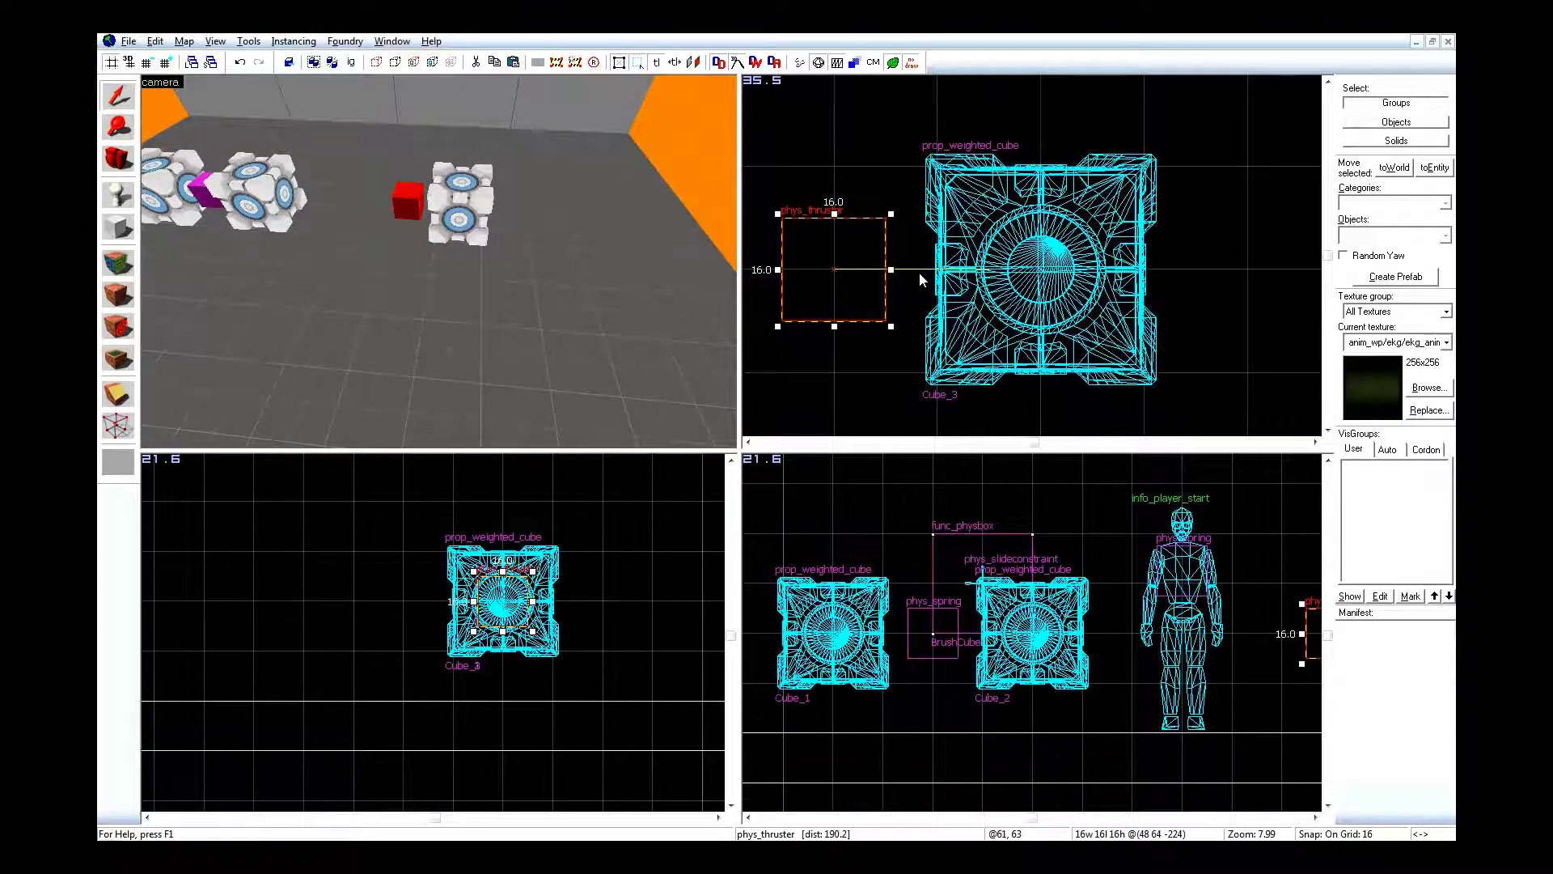
key(ctrl+e)
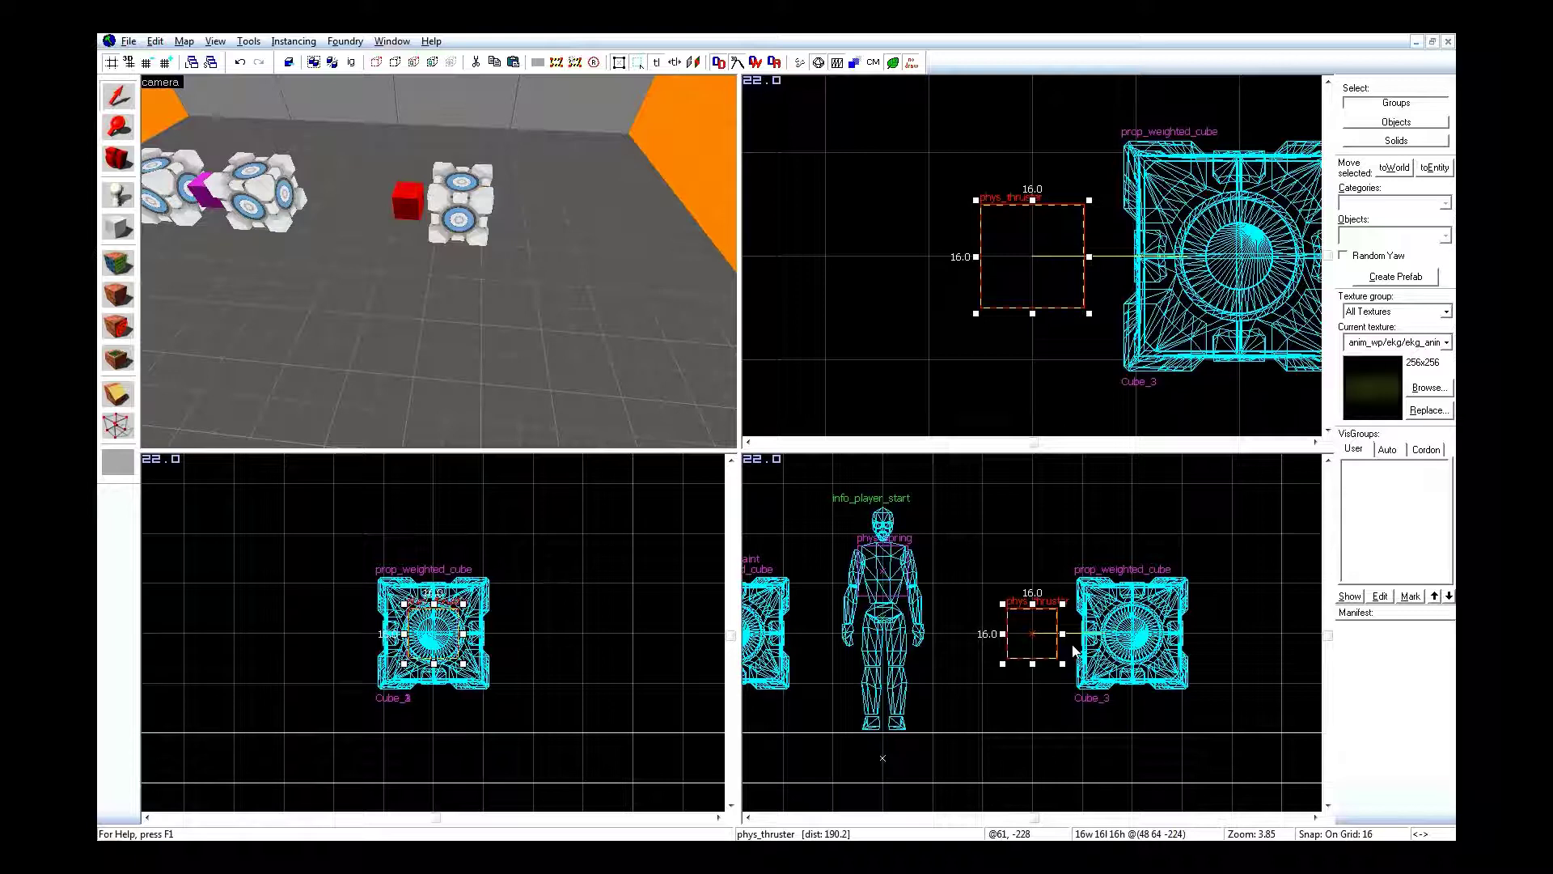
key(shift+e)
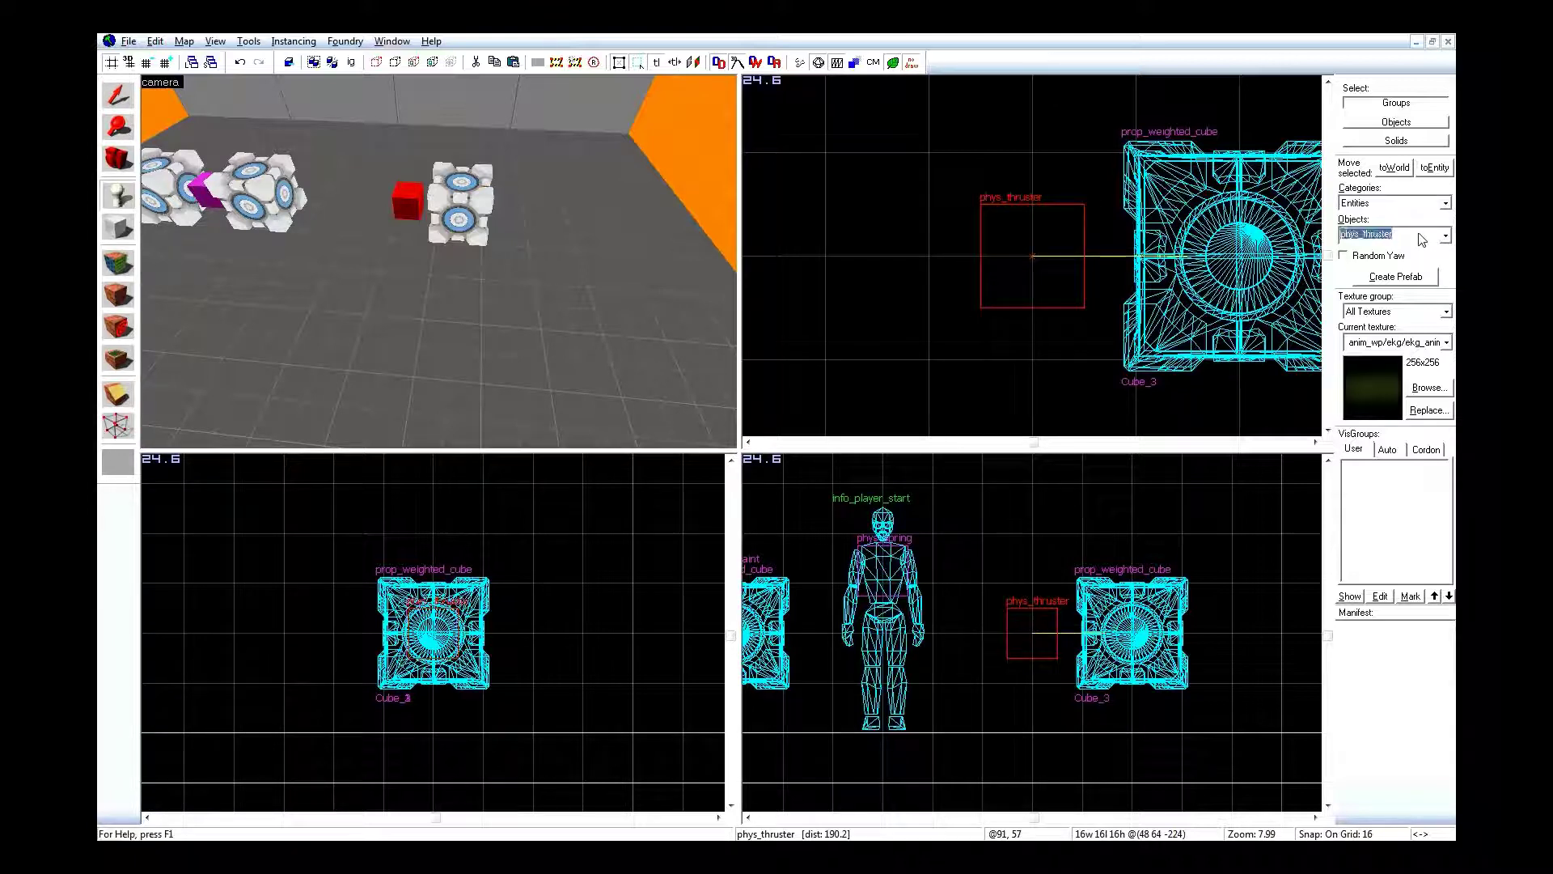
text(button)
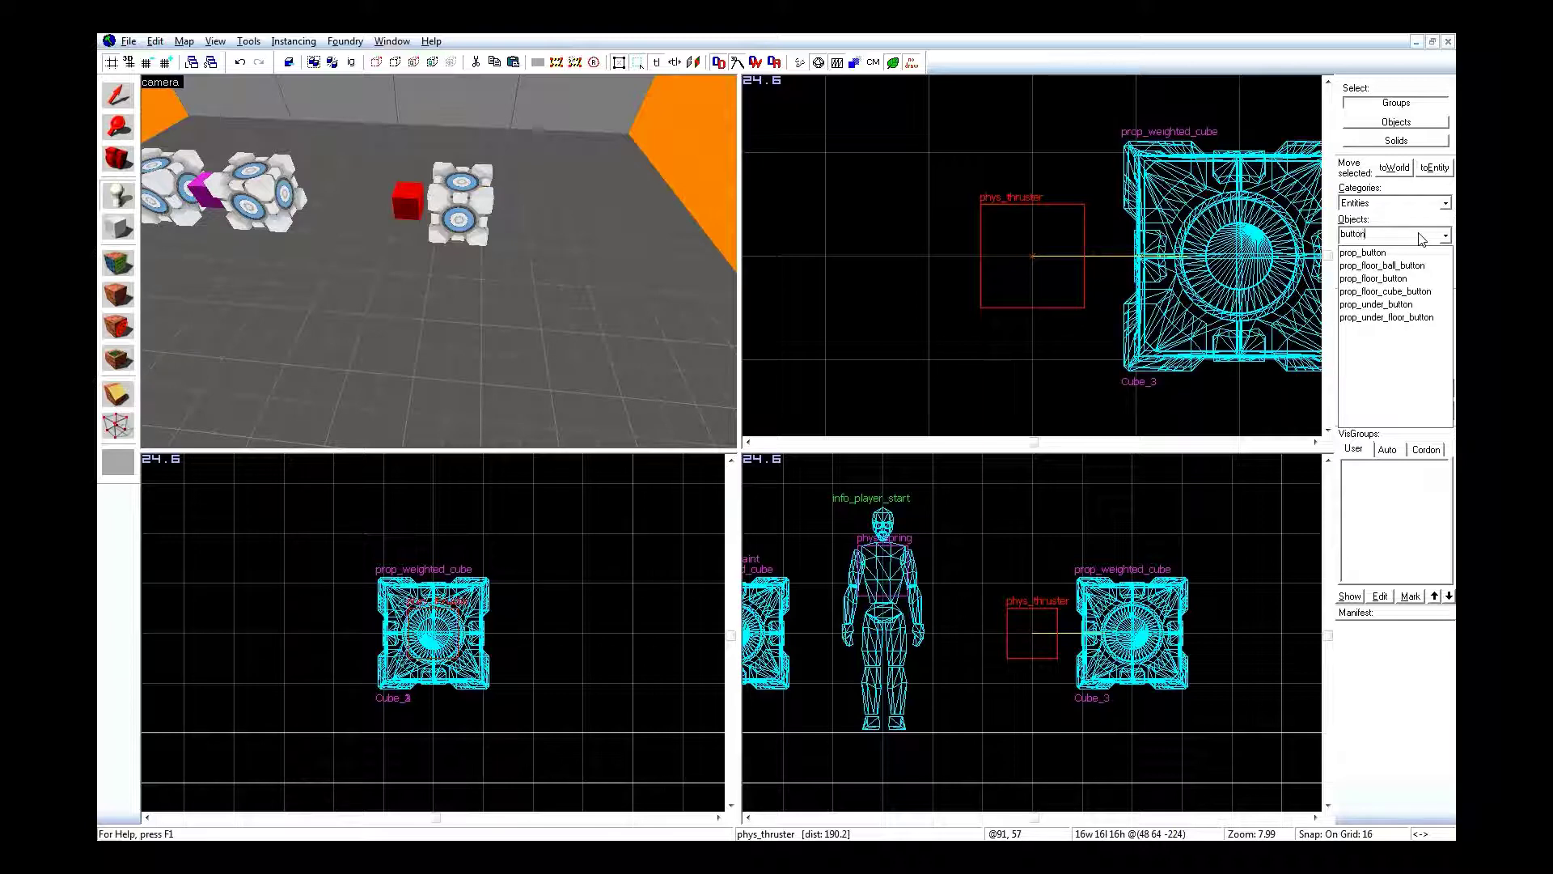
key(Down)
key(Return)
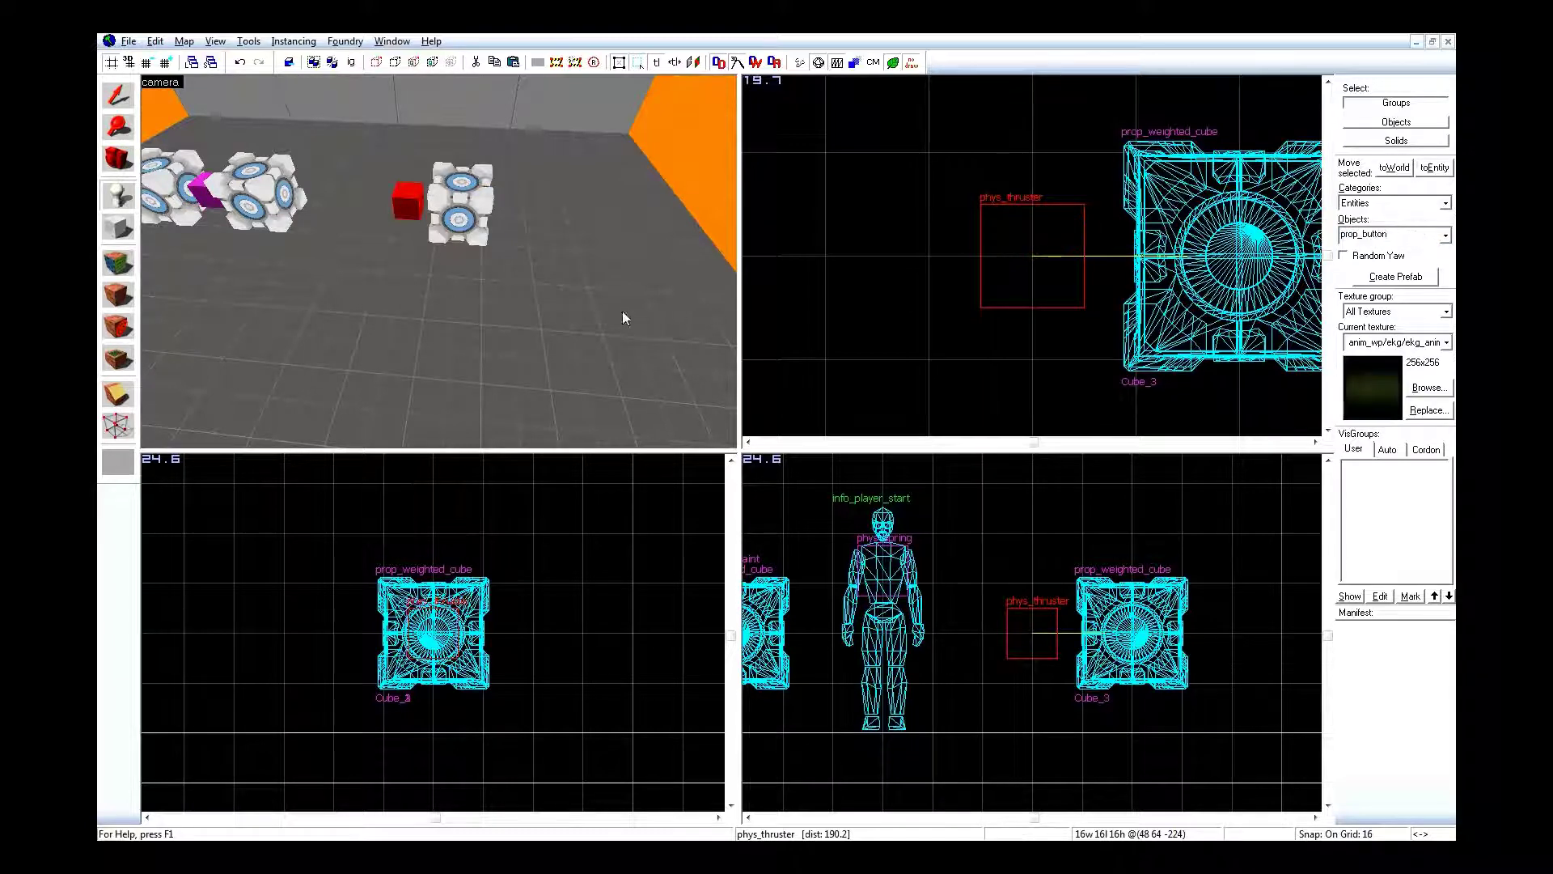
Move the new prop_button beside Cube_3 with the Selection tool.
key(shift+s)
scroll(1013, 177, down, 4)
scroll(1146, 351, up, 2)
drag(1149, 356, 1062, 374)
scroll(1137, 344, down, 1)
scroll(1153, 346, up, 1)
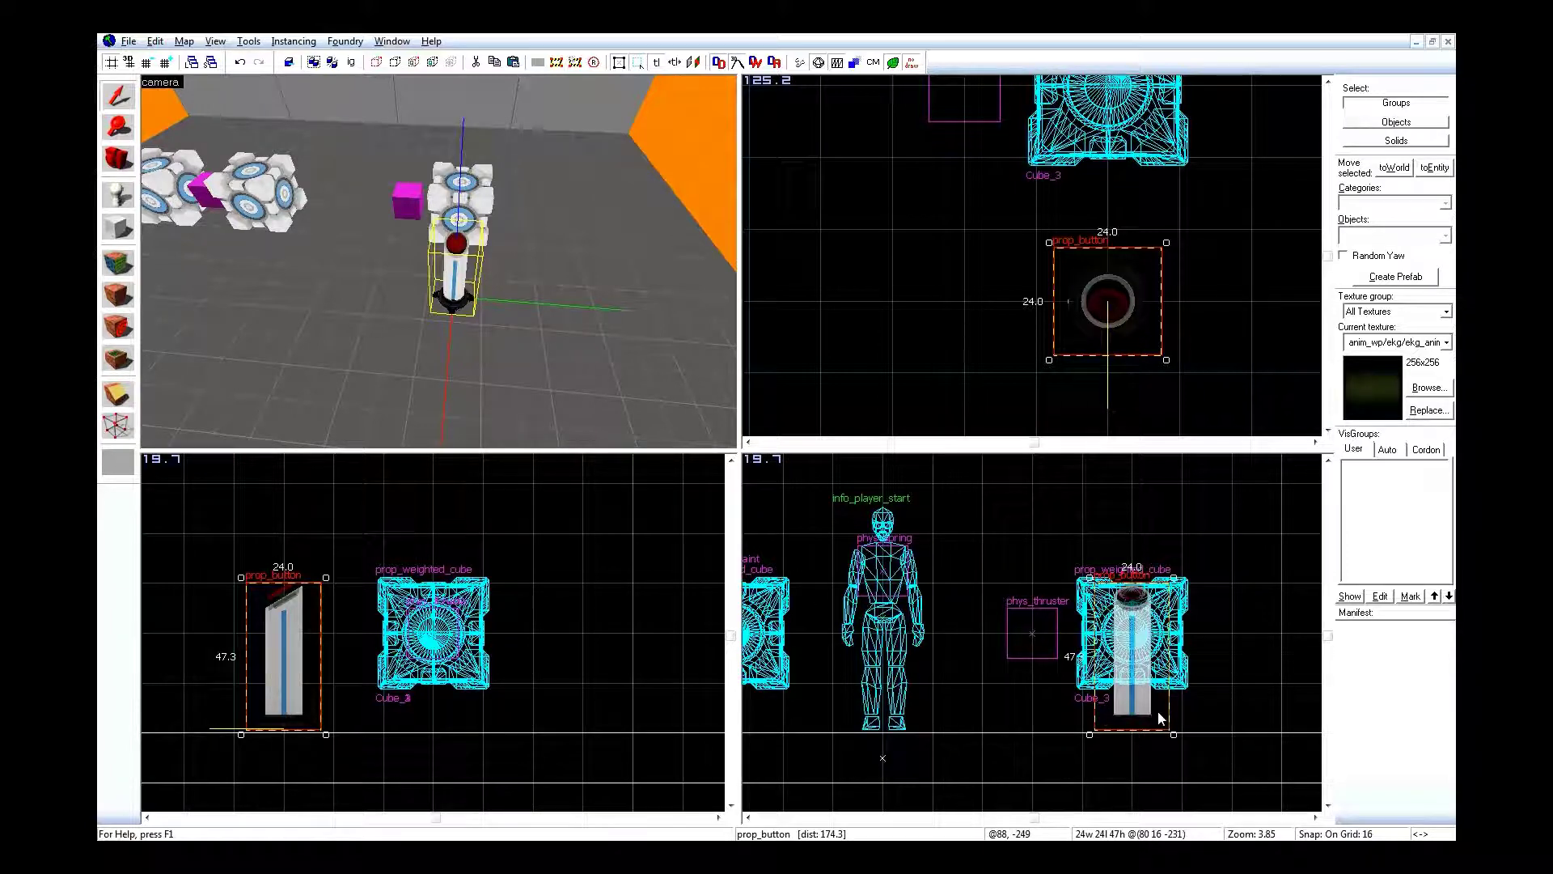
Nudge the button down slightly and add a new OnPressed output to it.
drag(1158, 711, 1158, 716)
key(alt+Return)
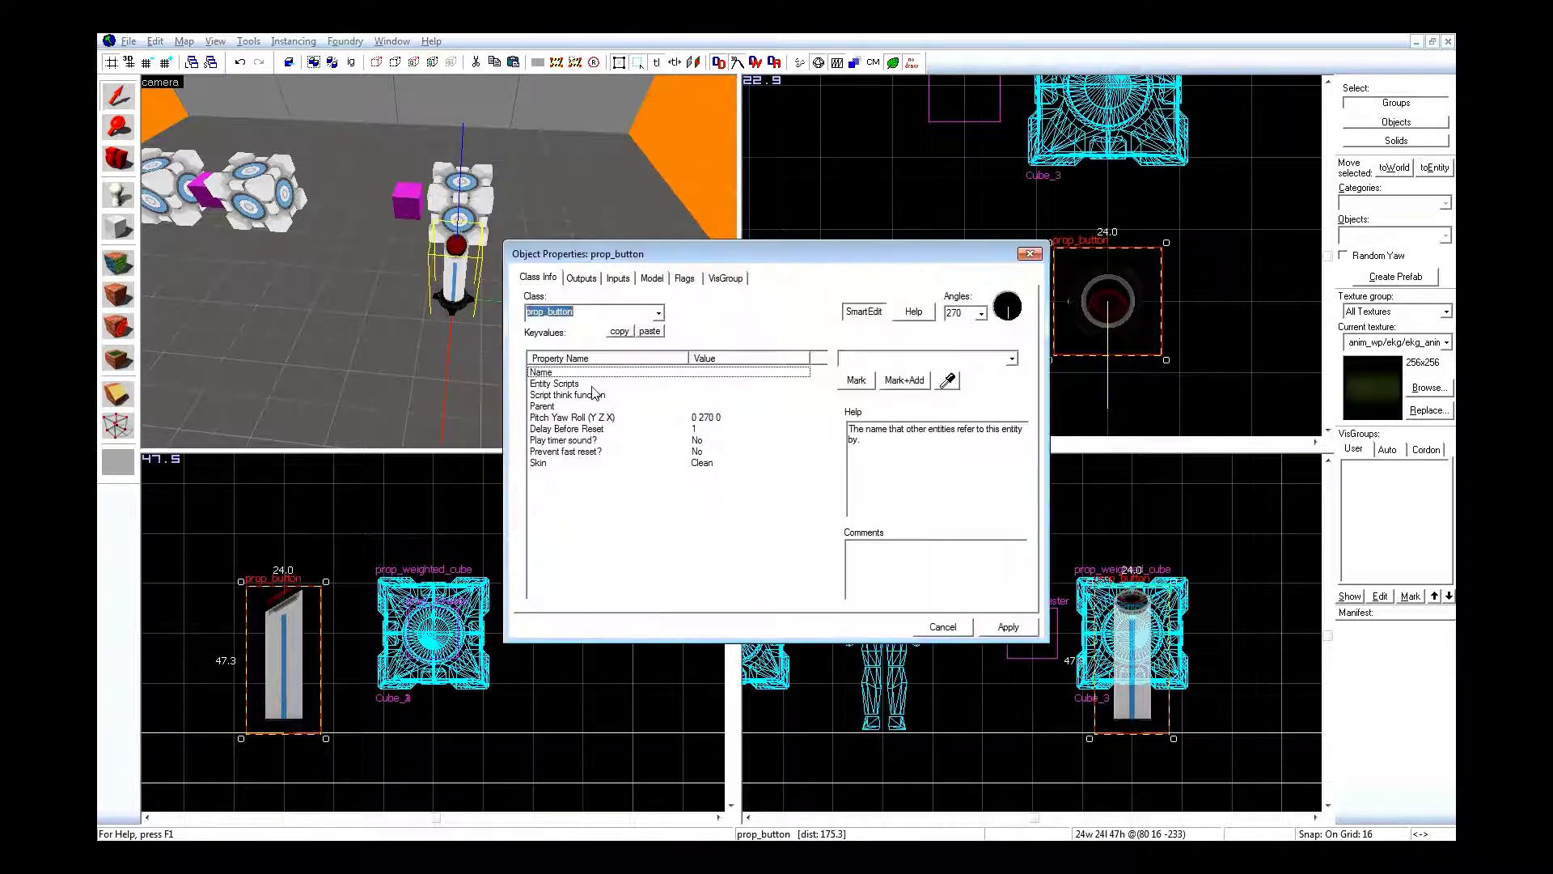
click(581, 277)
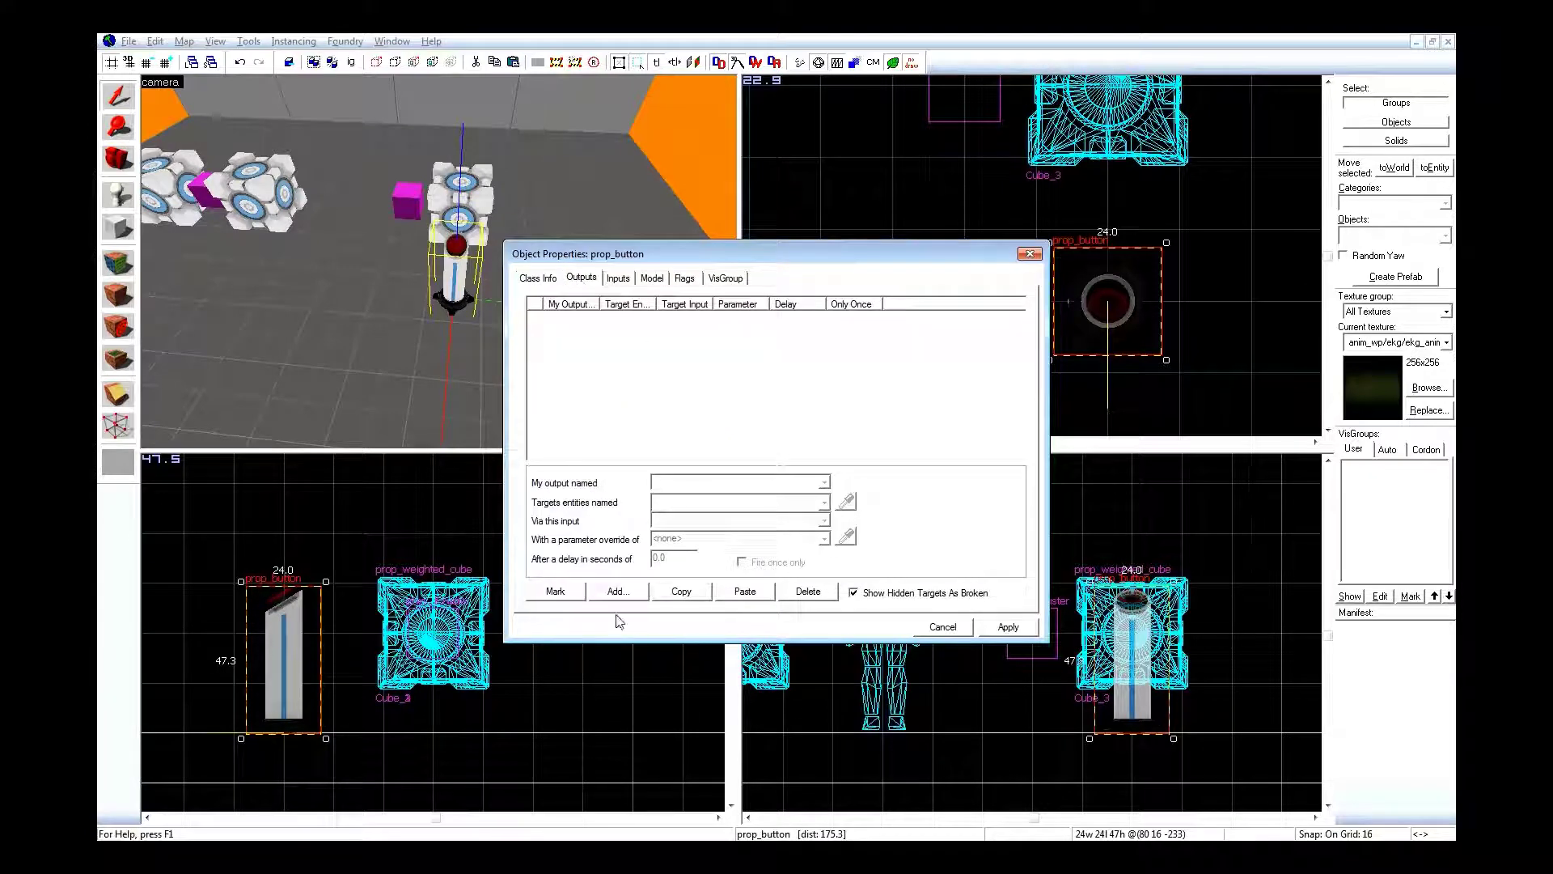
click(618, 592)
click(805, 483)
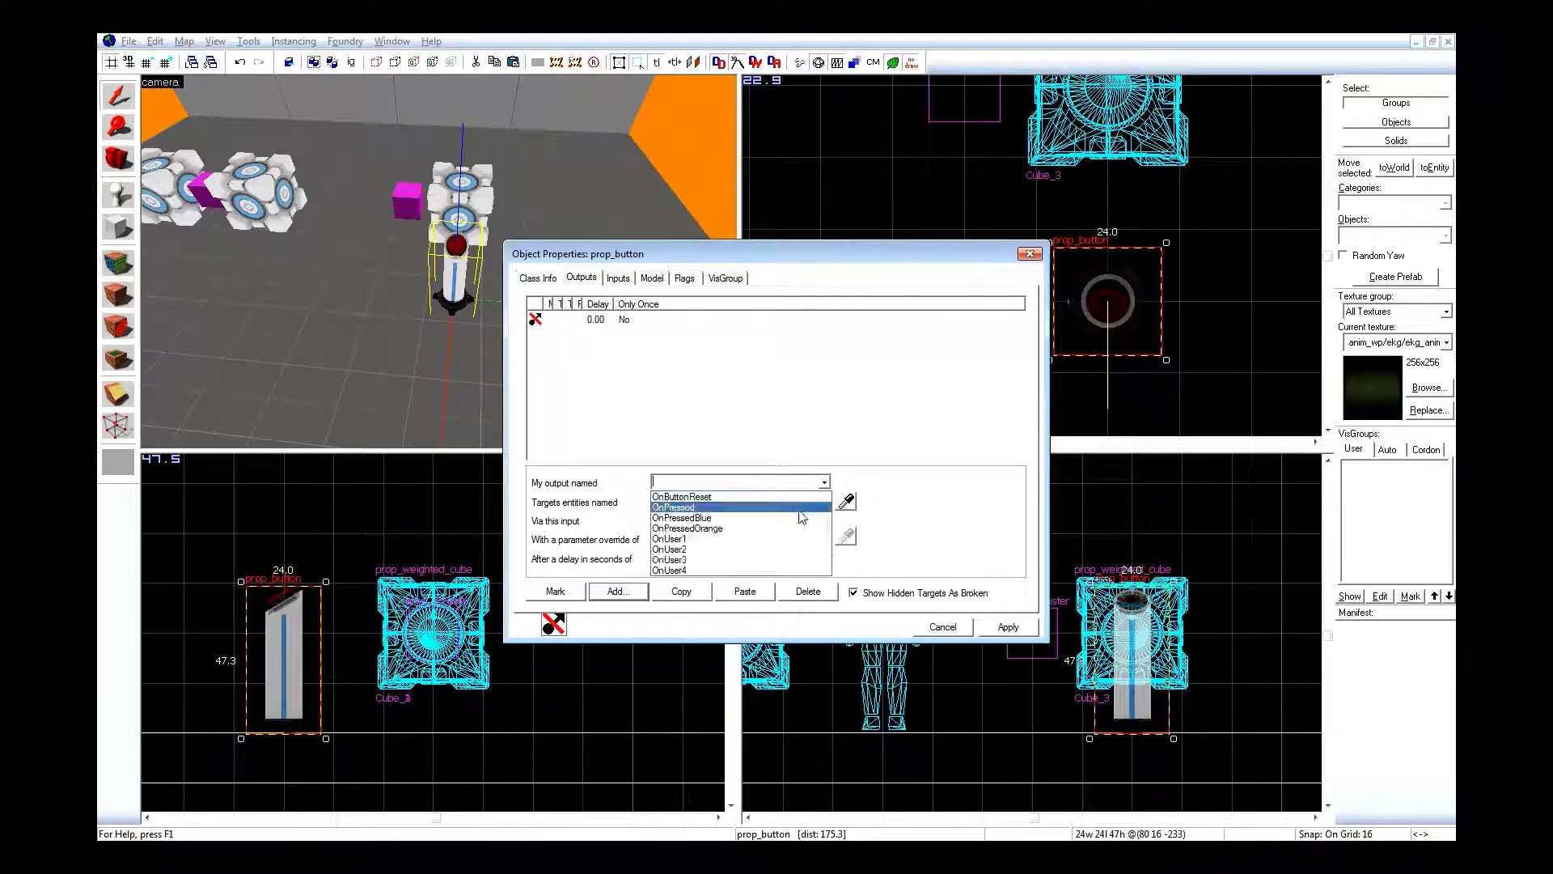
click(800, 510)
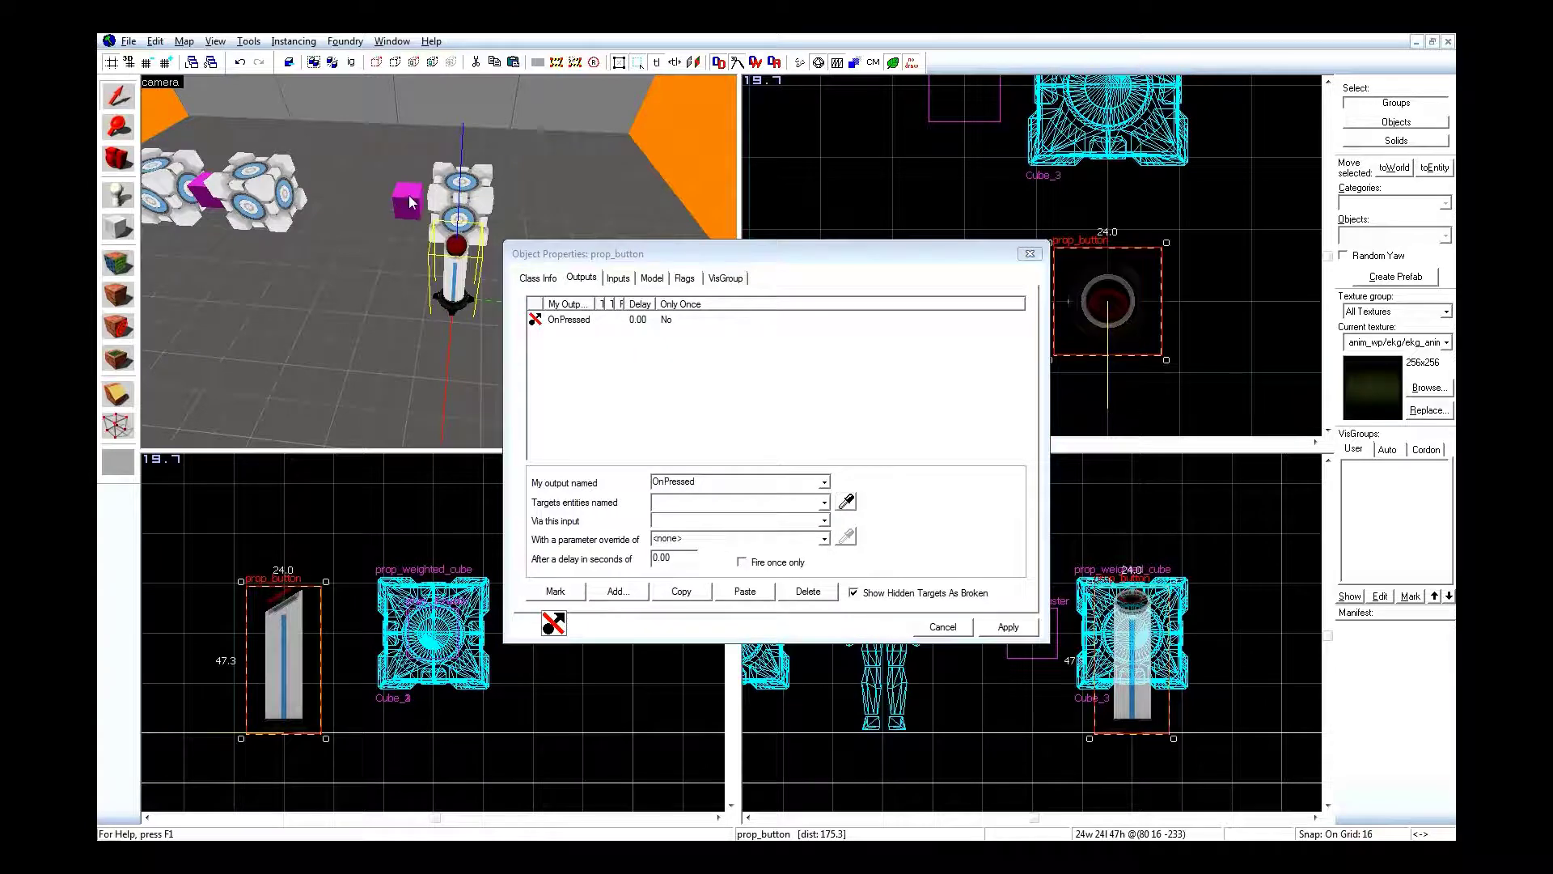
Name the phys_thruster LinearThruster.
click(410, 203)
click(549, 277)
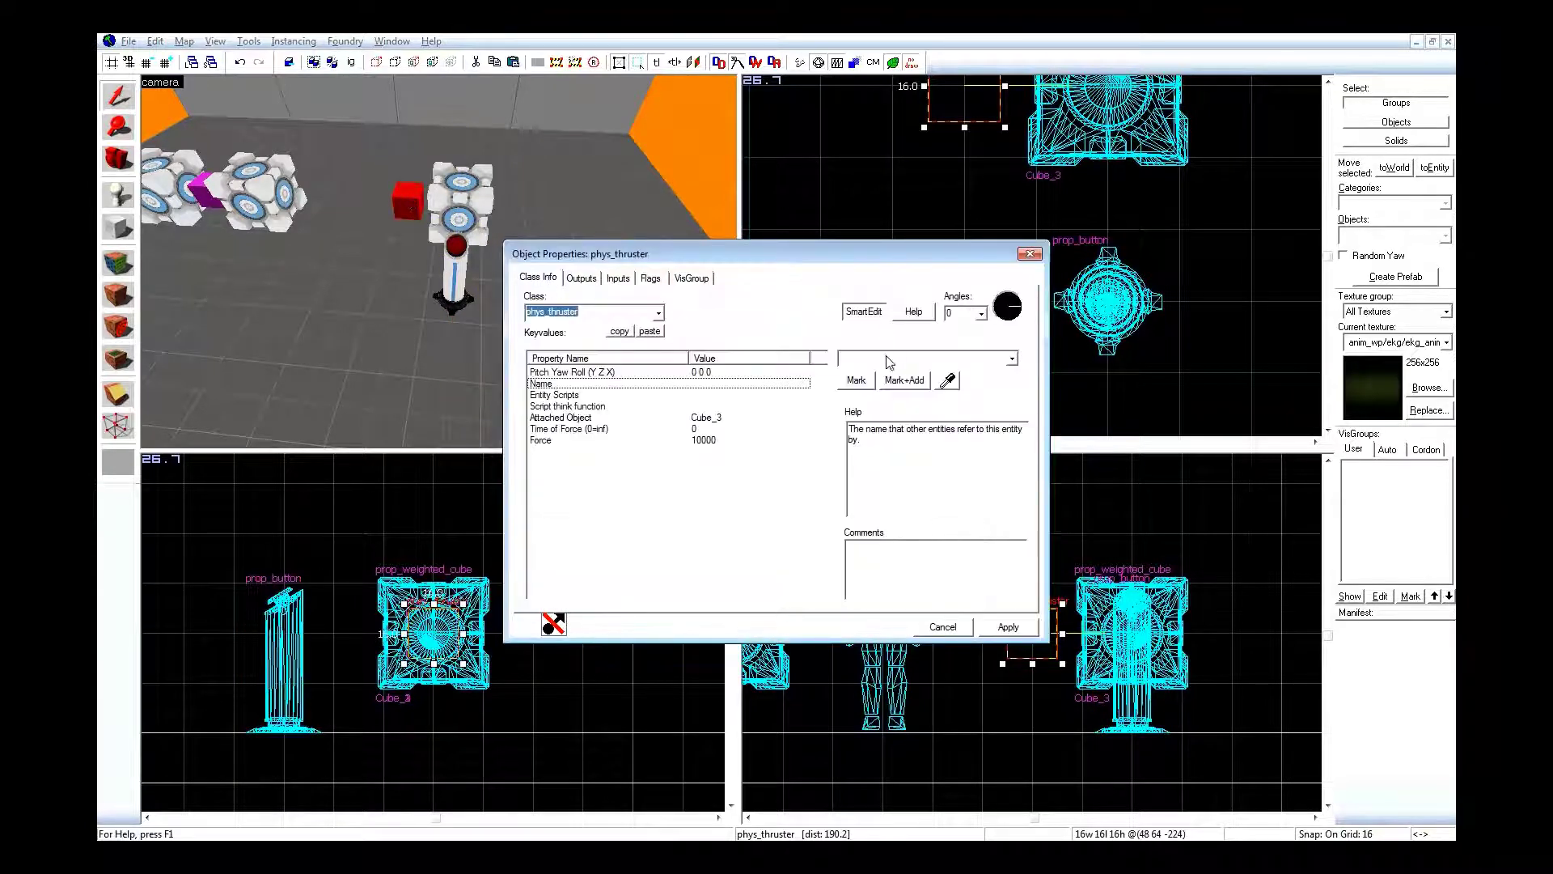
click(857, 360)
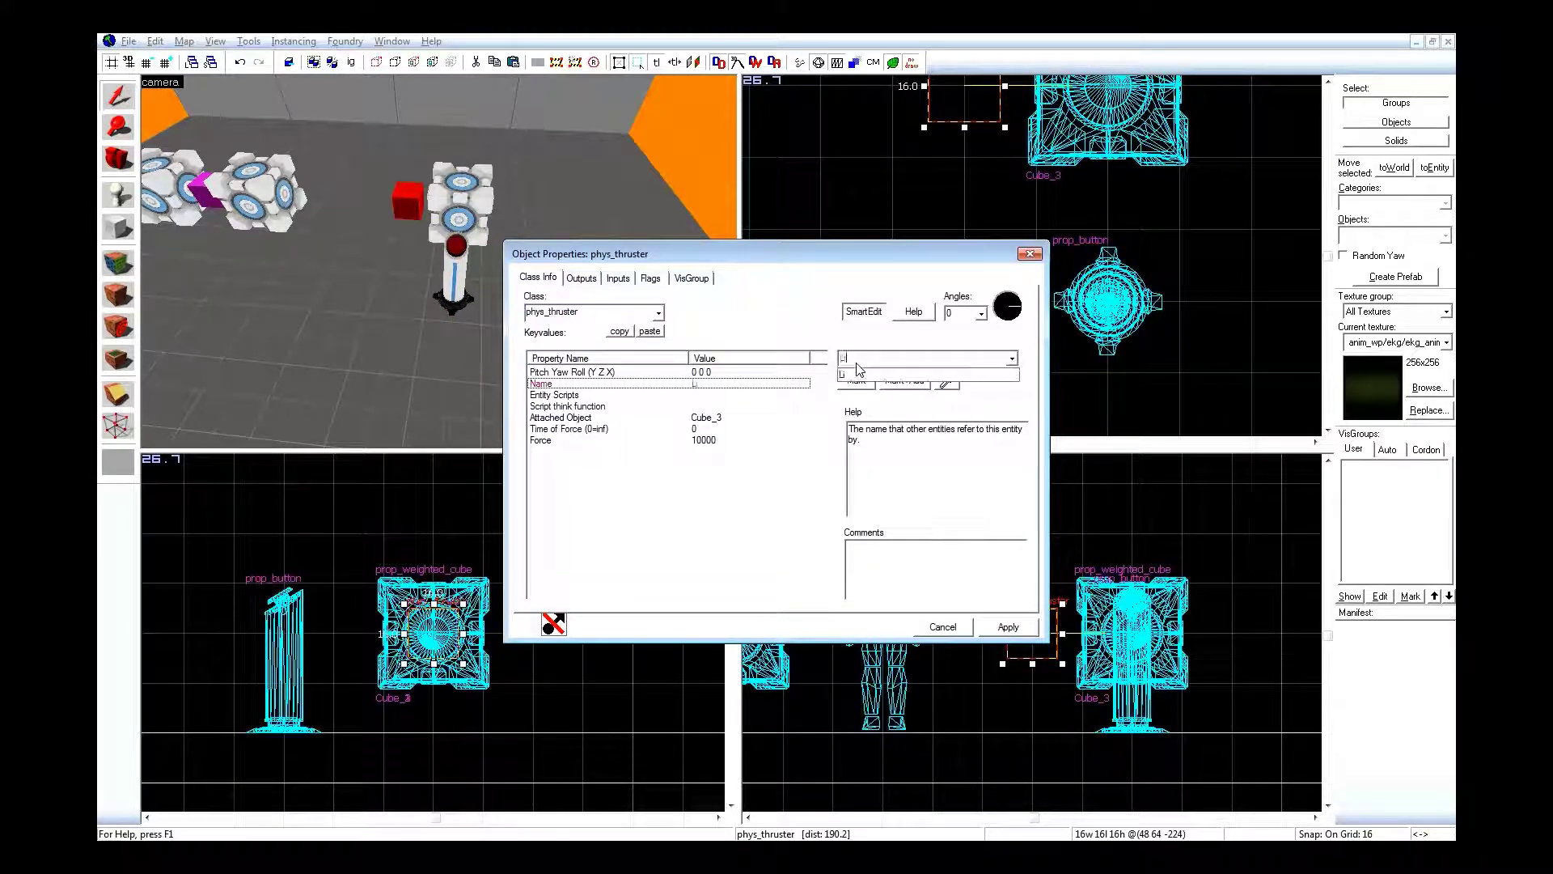
text(LinearThruster)
key(Return)
Point the button's OnPressed output at LinearThruster with the Activate input.
click(460, 257)
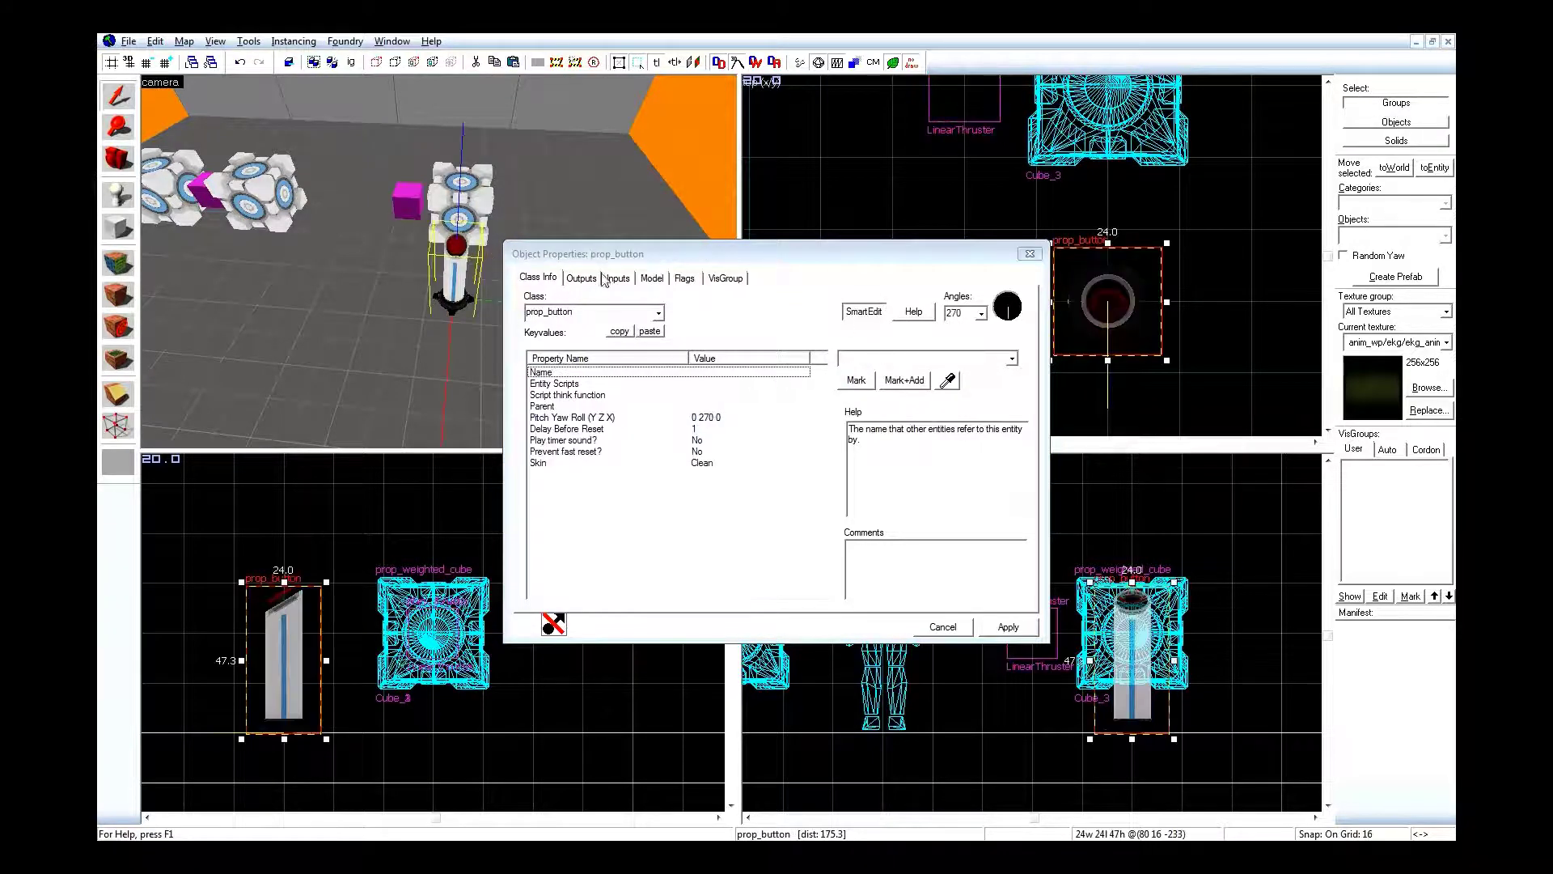
click(591, 277)
click(846, 503)
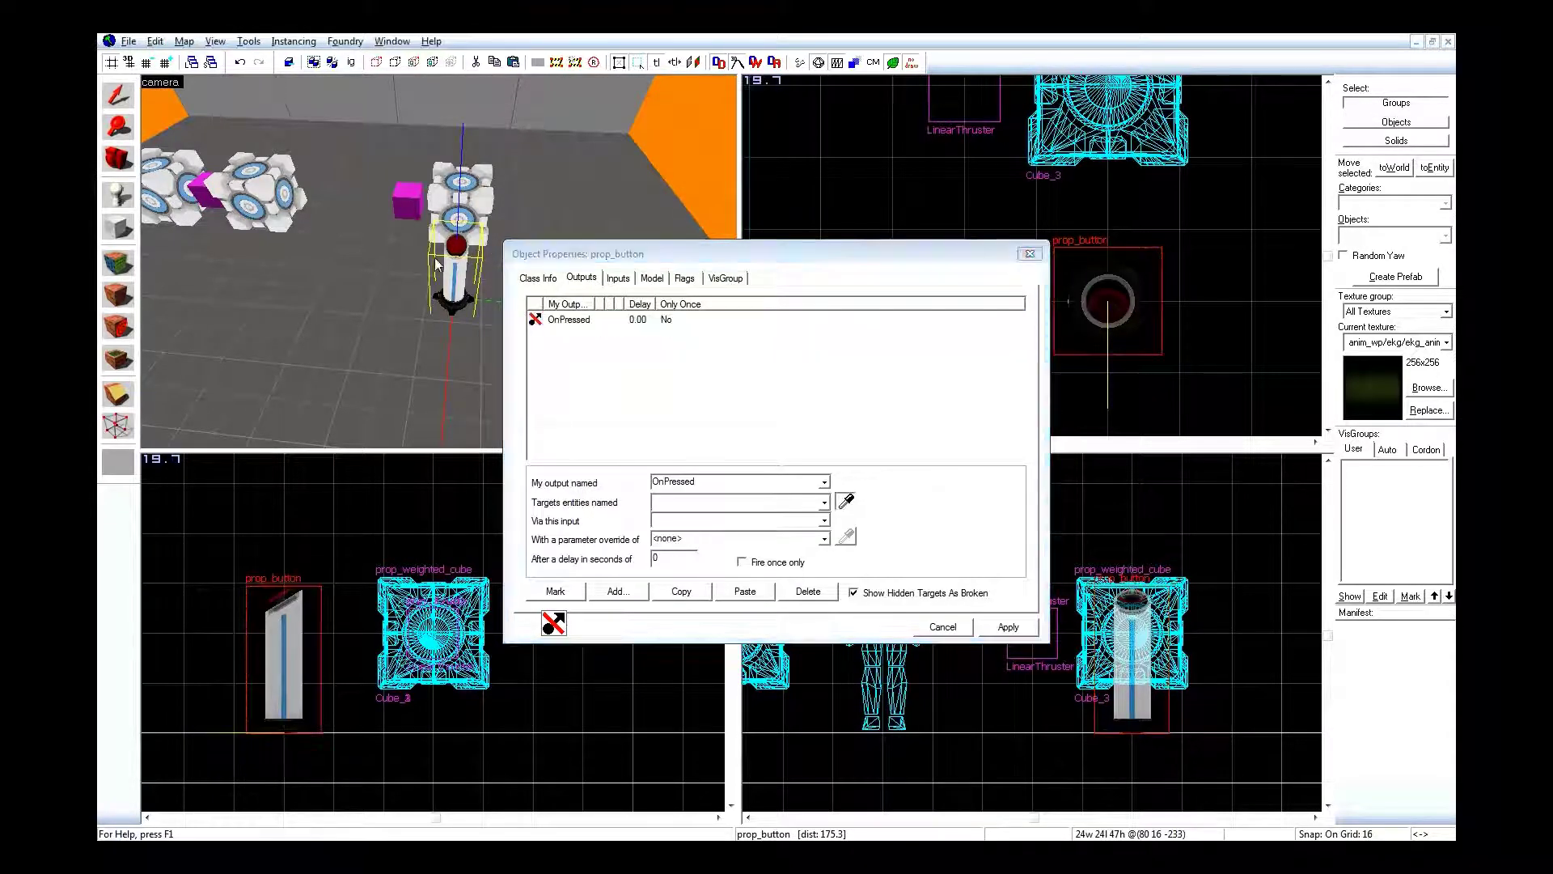
click(409, 206)
click(821, 520)
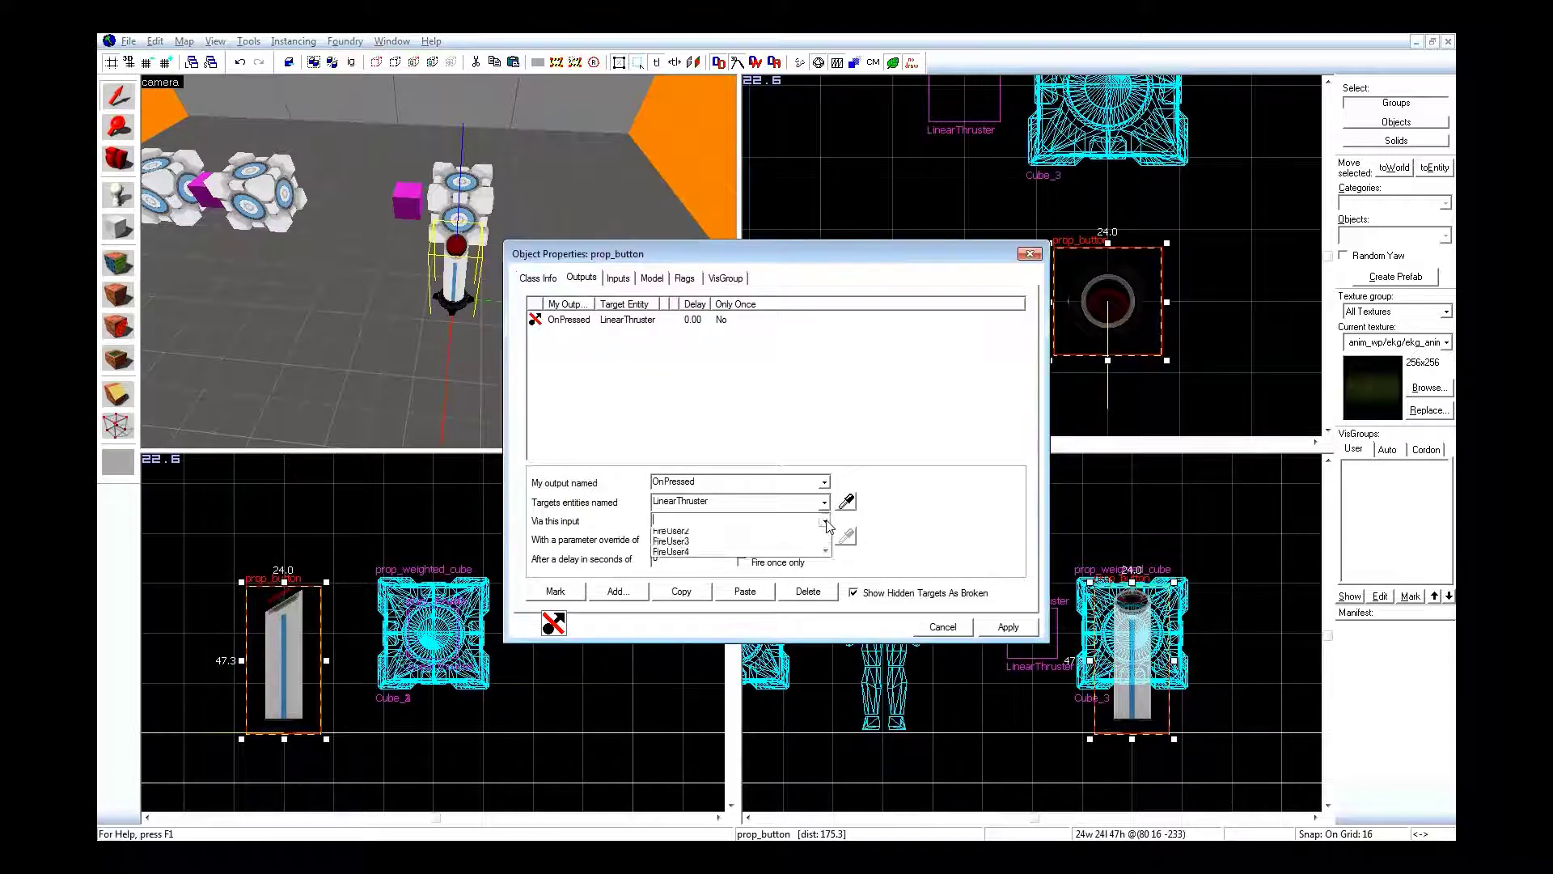
click(728, 539)
Duplicate the output as OnButtonReset → Deactivate on LinearThruster and apply.
click(681, 591)
click(746, 590)
click(823, 482)
click(769, 496)
key(Tab)
key(Tab)
text(D)
click(1008, 626)
Set the button's Delay Before Reset to 2 and review its OnButtonReset output.
click(417, 200)
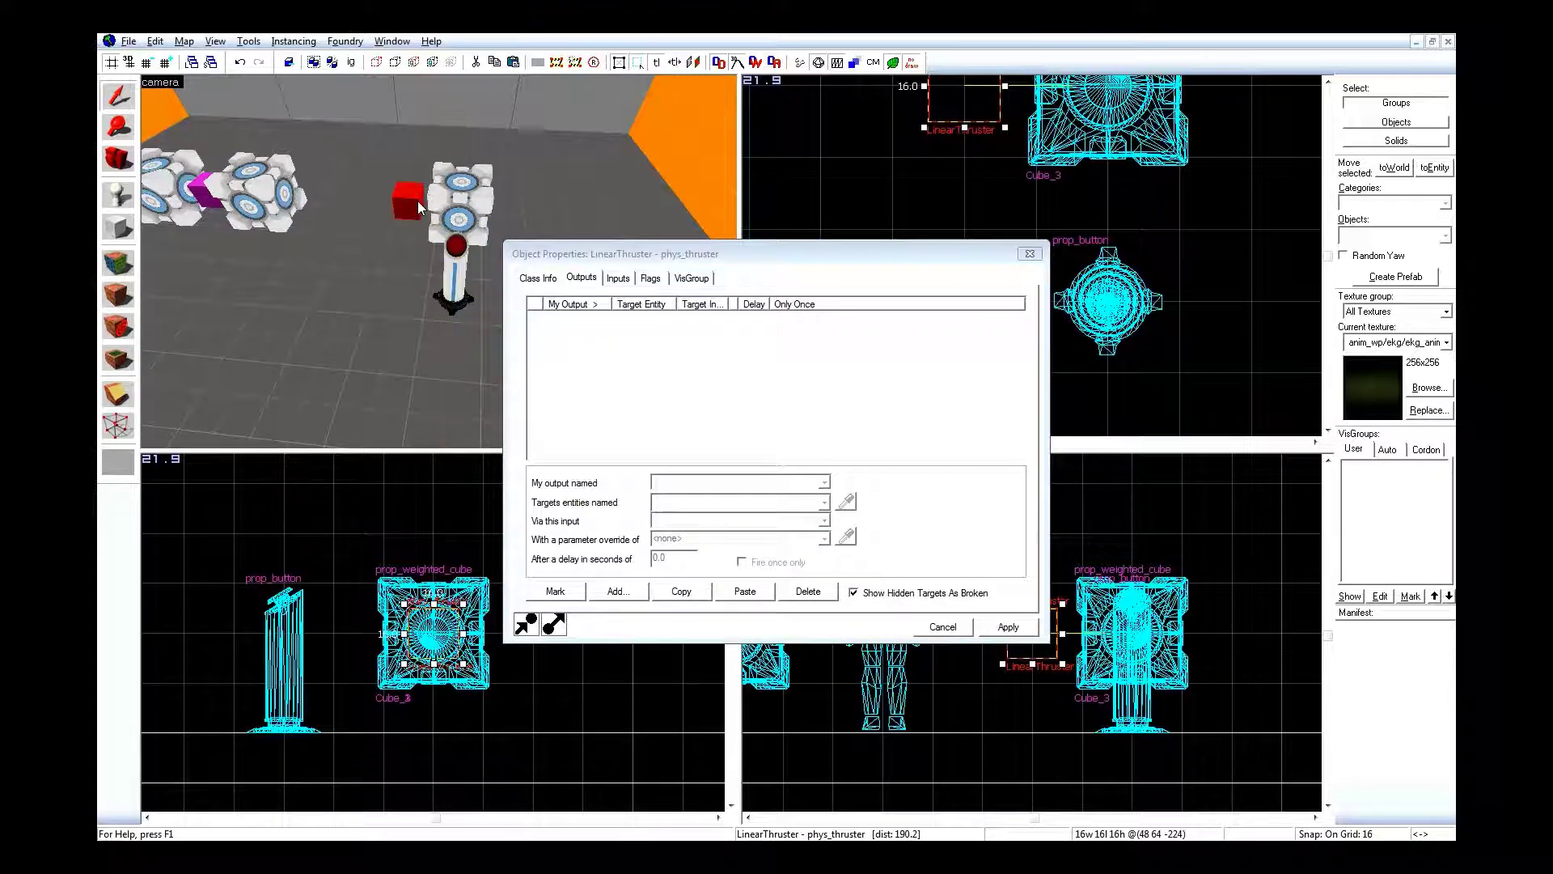
click(538, 278)
click(631, 430)
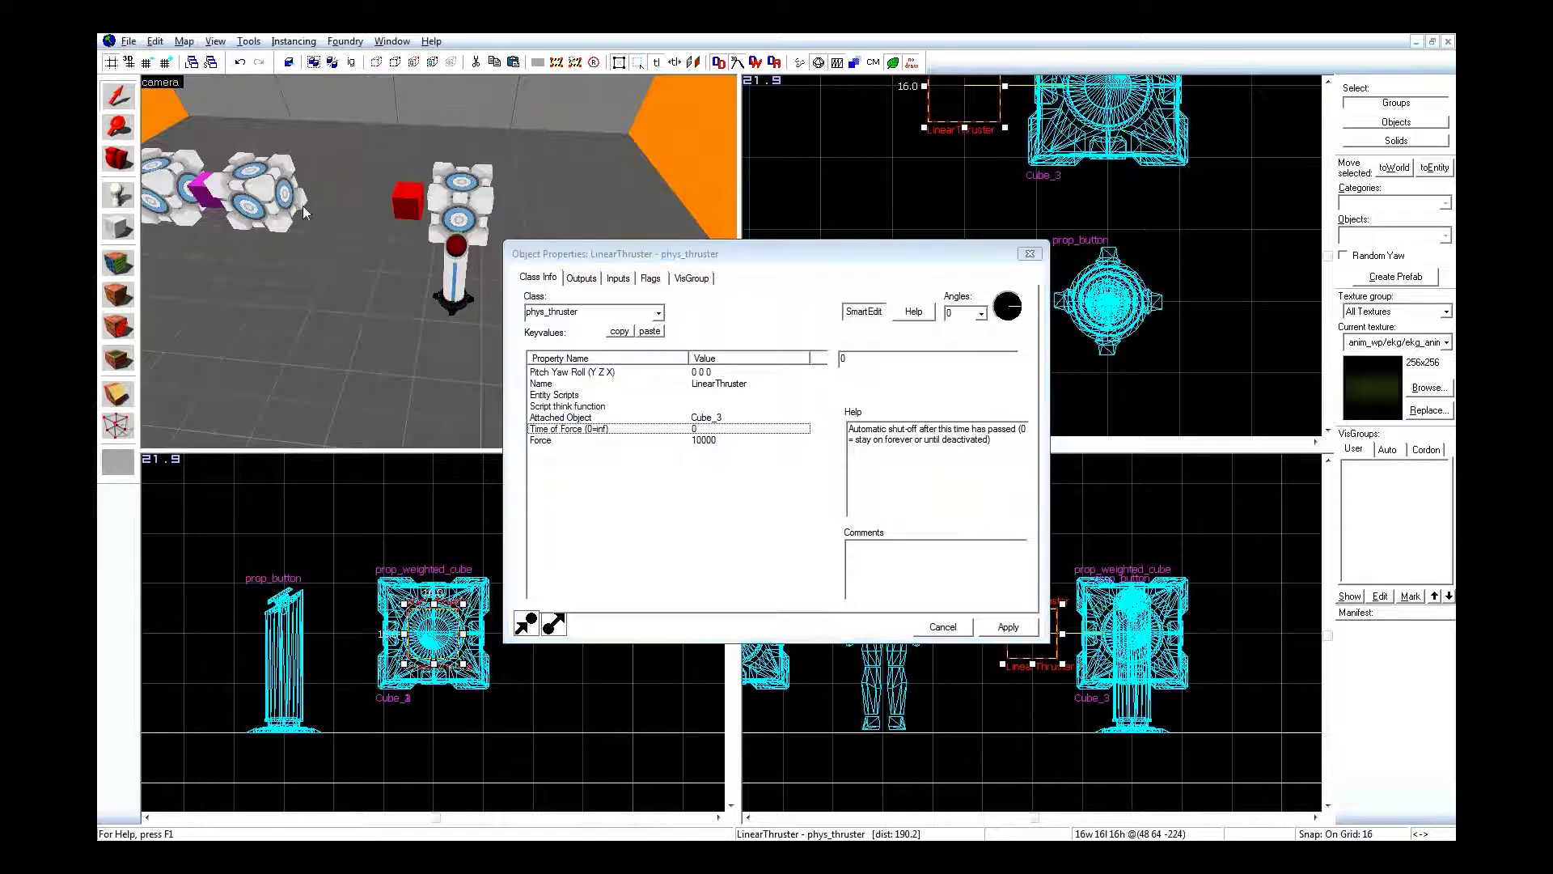
click(453, 277)
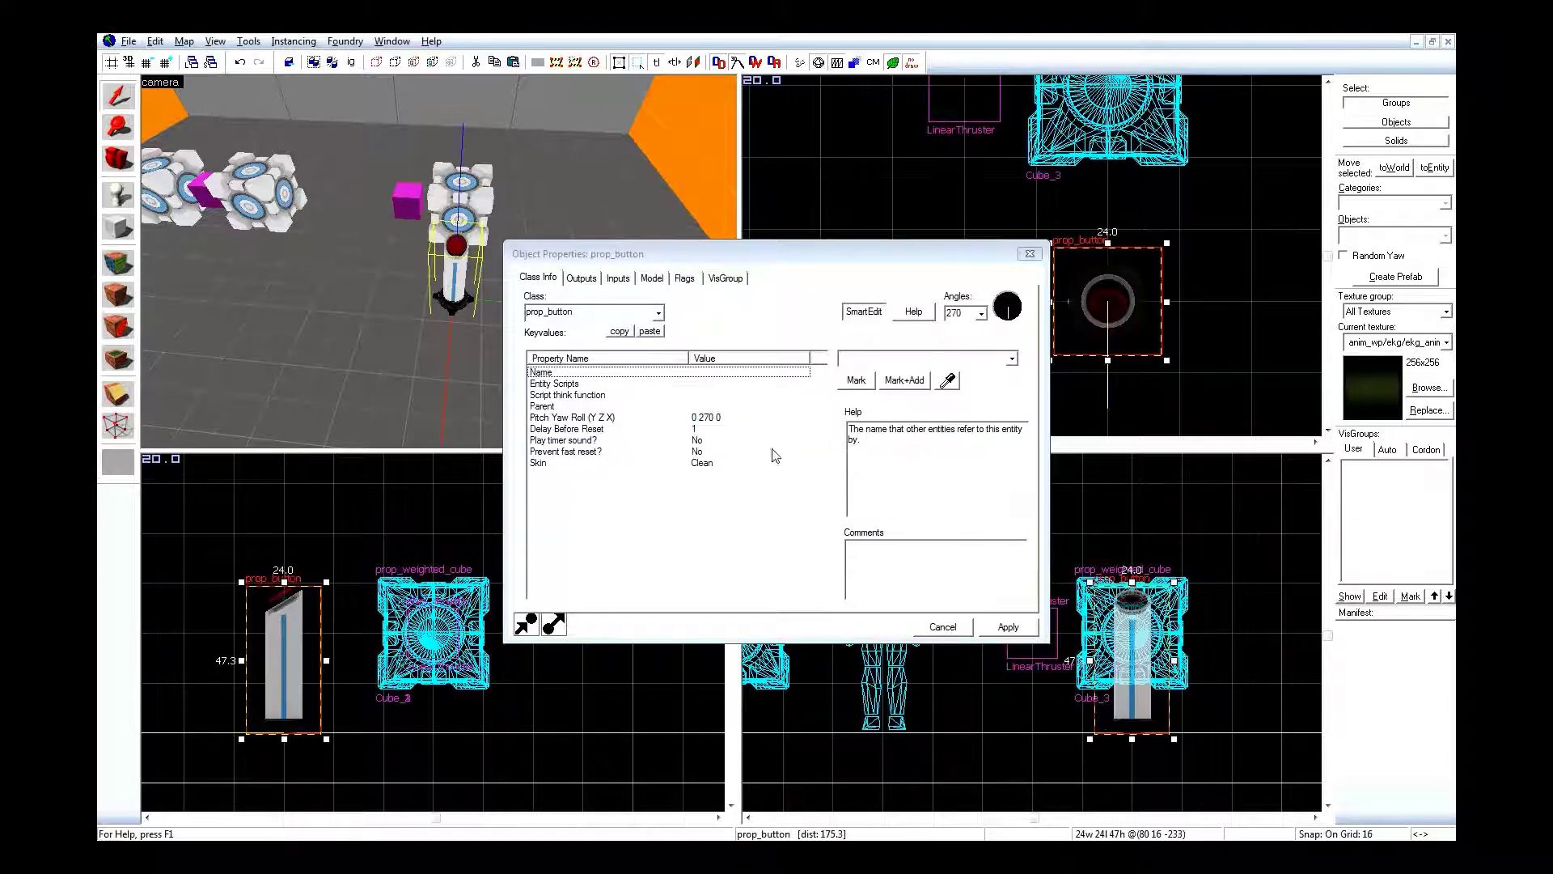
click(759, 430)
double_click(1000, 362)
text(2)
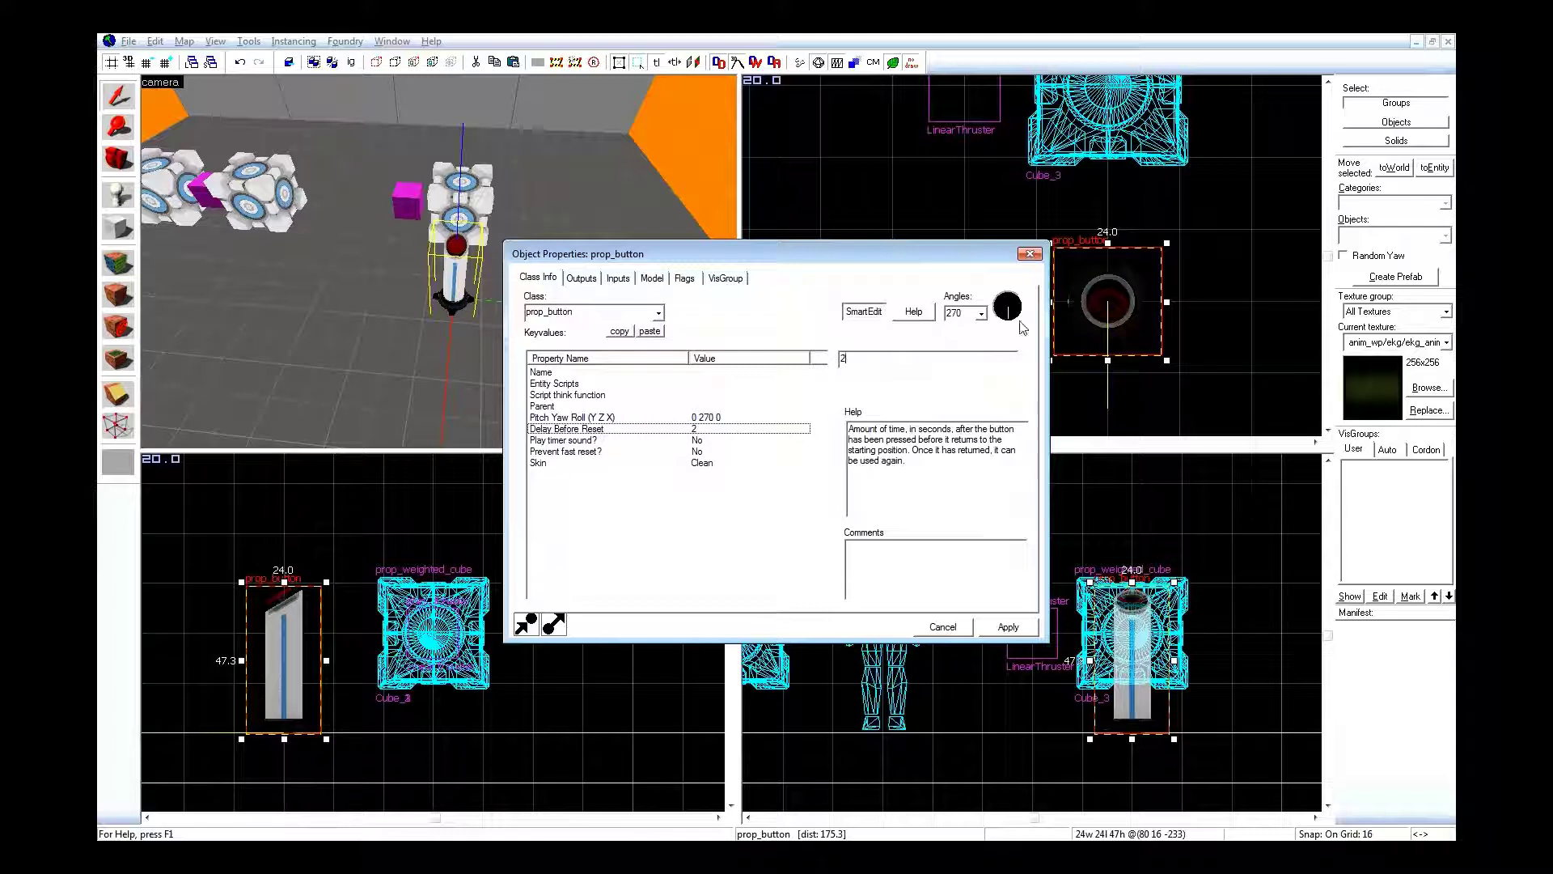
click(1012, 627)
click(581, 278)
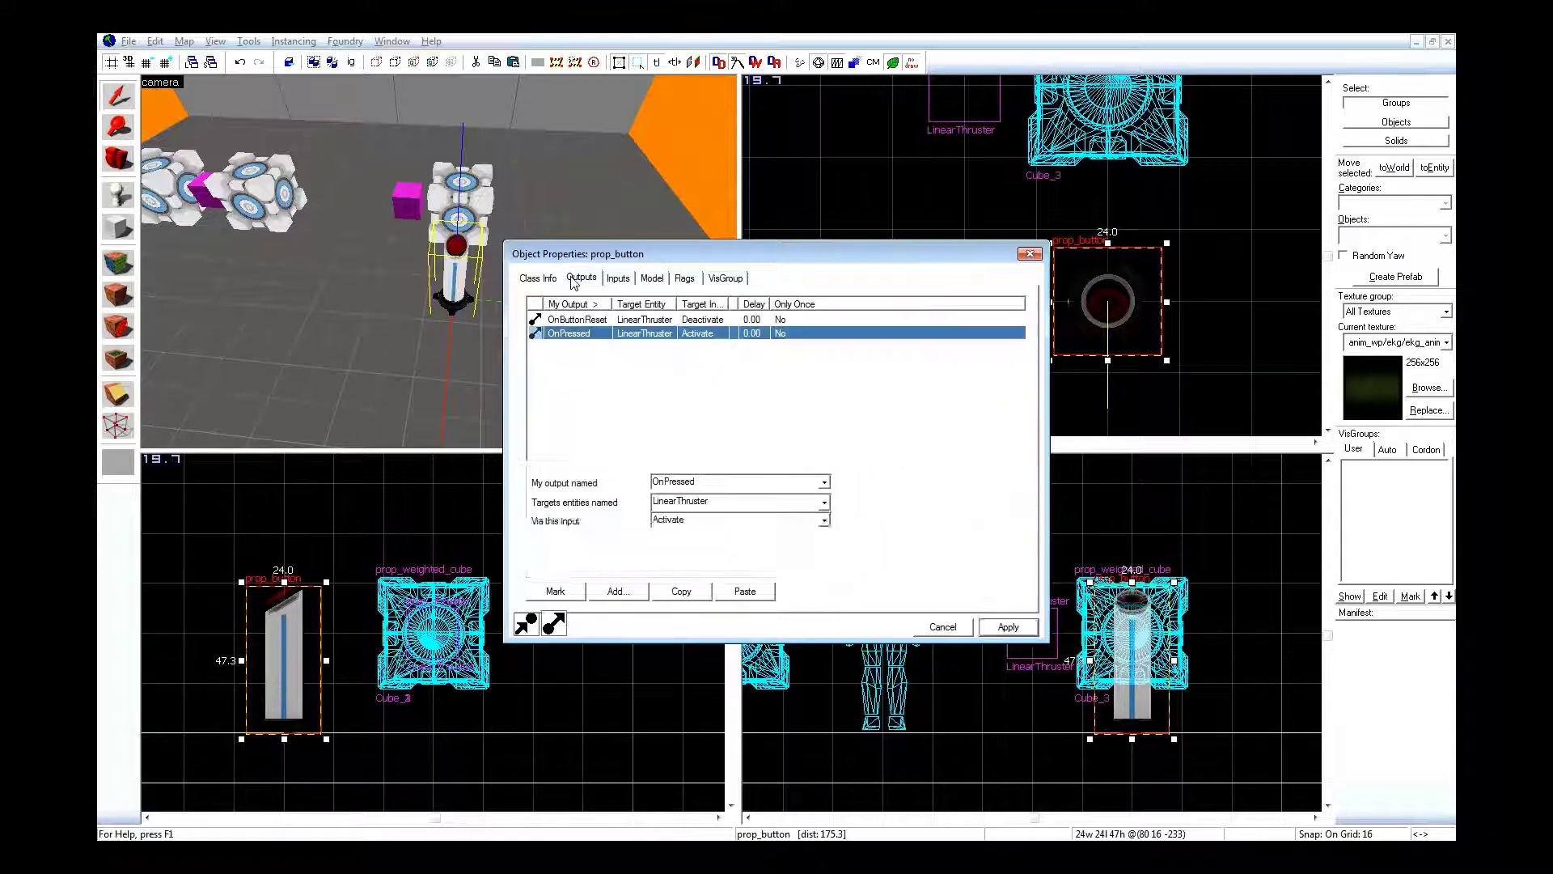
click(676, 321)
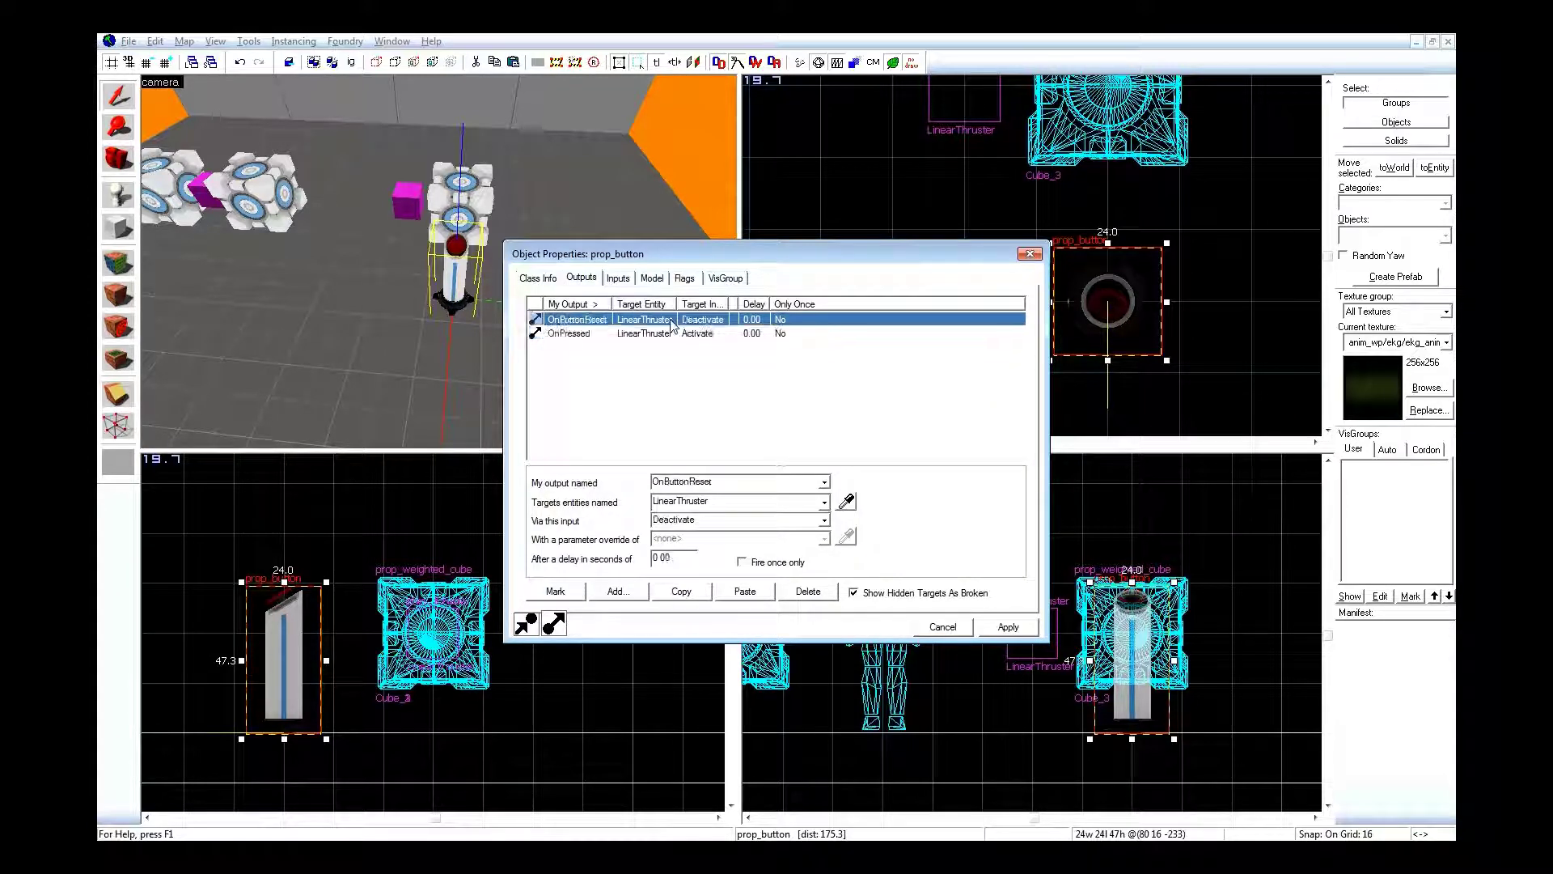
click(432, 235)
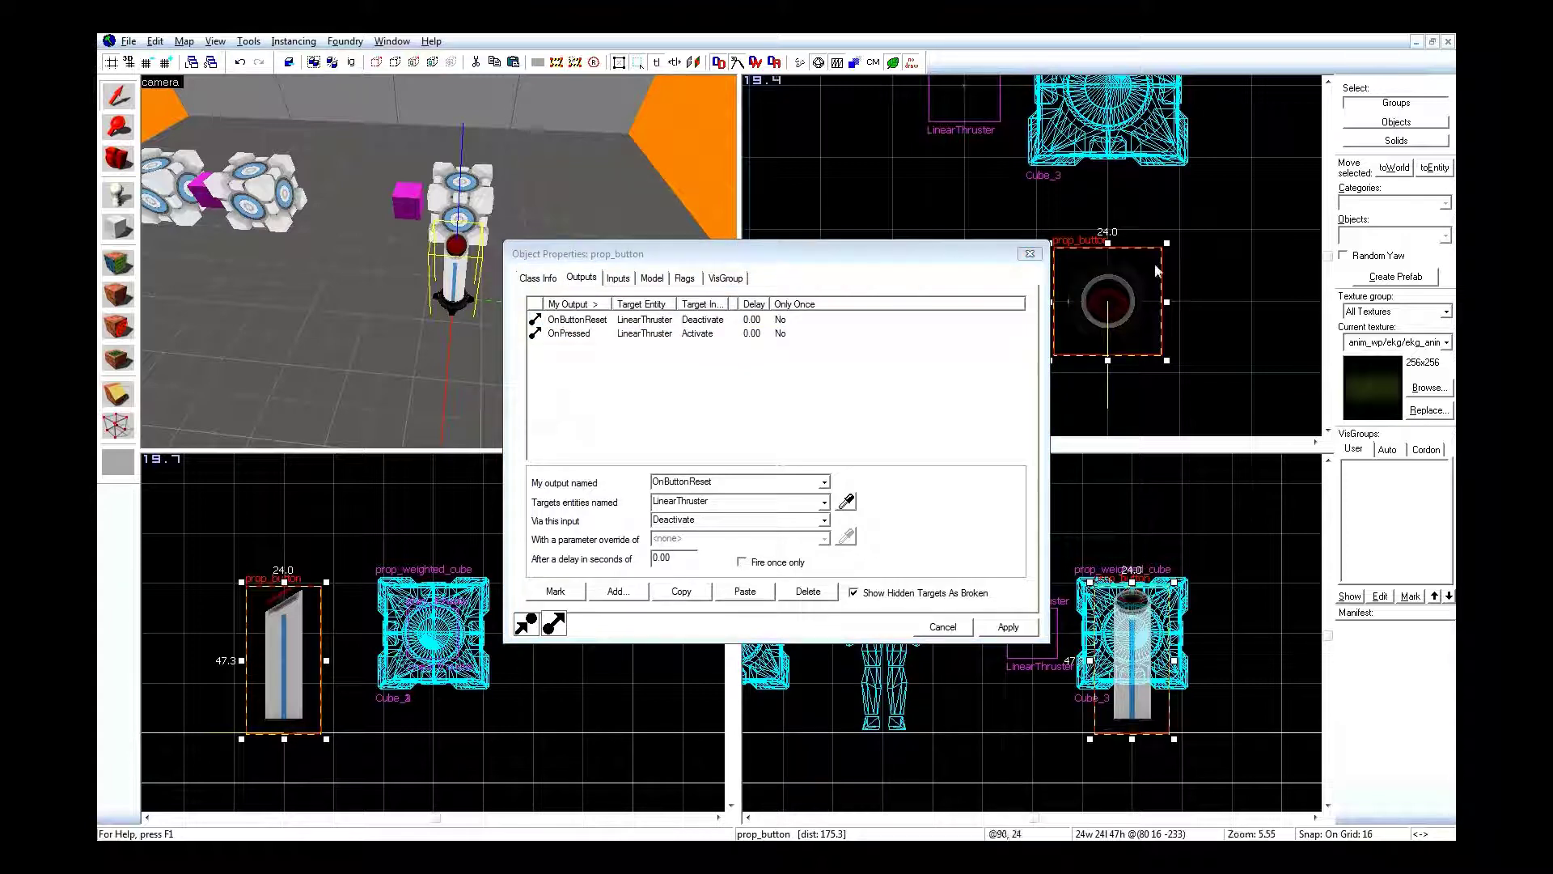
Copy the thruster, Cube_3 and button together to the right.
click(1032, 255)
scroll(904, 203, down, 3)
ctrl+click(938, 150)
scroll(943, 245, down, 5)
scroll(1129, 244, up, 4)
mouse_move(791, 229)
shift+mouse_down()
mouse_move(1019, 239)
mouse_move(1015, 212)
shift+mouse_up()
key(ctrl+z)
scroll(971, 328, down, 2)
drag(961, 146, 767, 330)
shift+drag(866, 235, 1026, 235)
Add a parentname key with value Cube_3 to the thruster and turn SmartEdit back on.
click(971, 328)
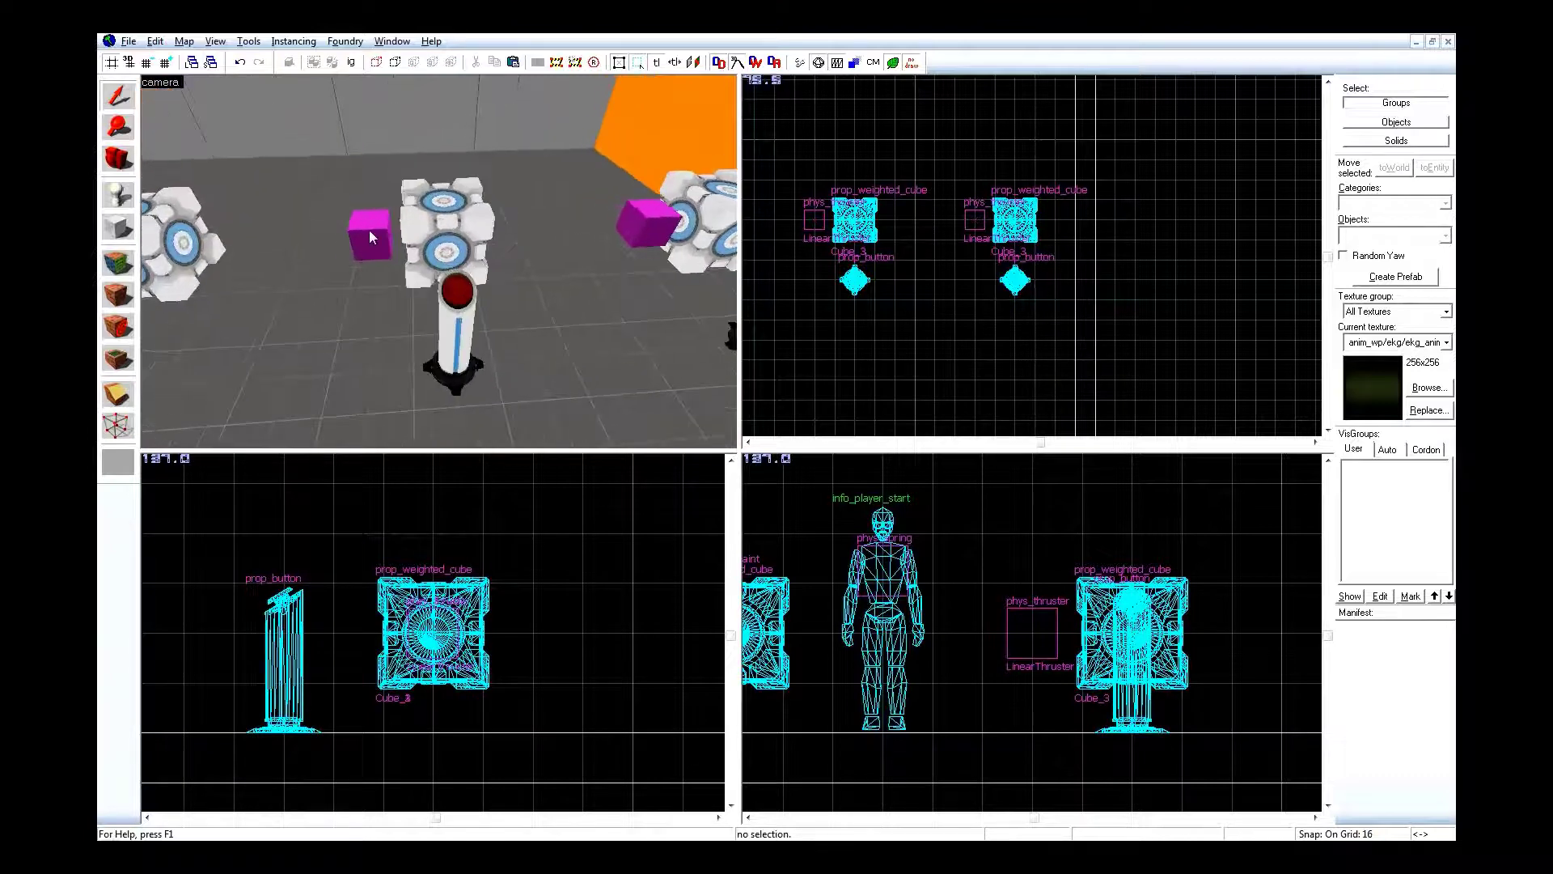
double_click(363, 228)
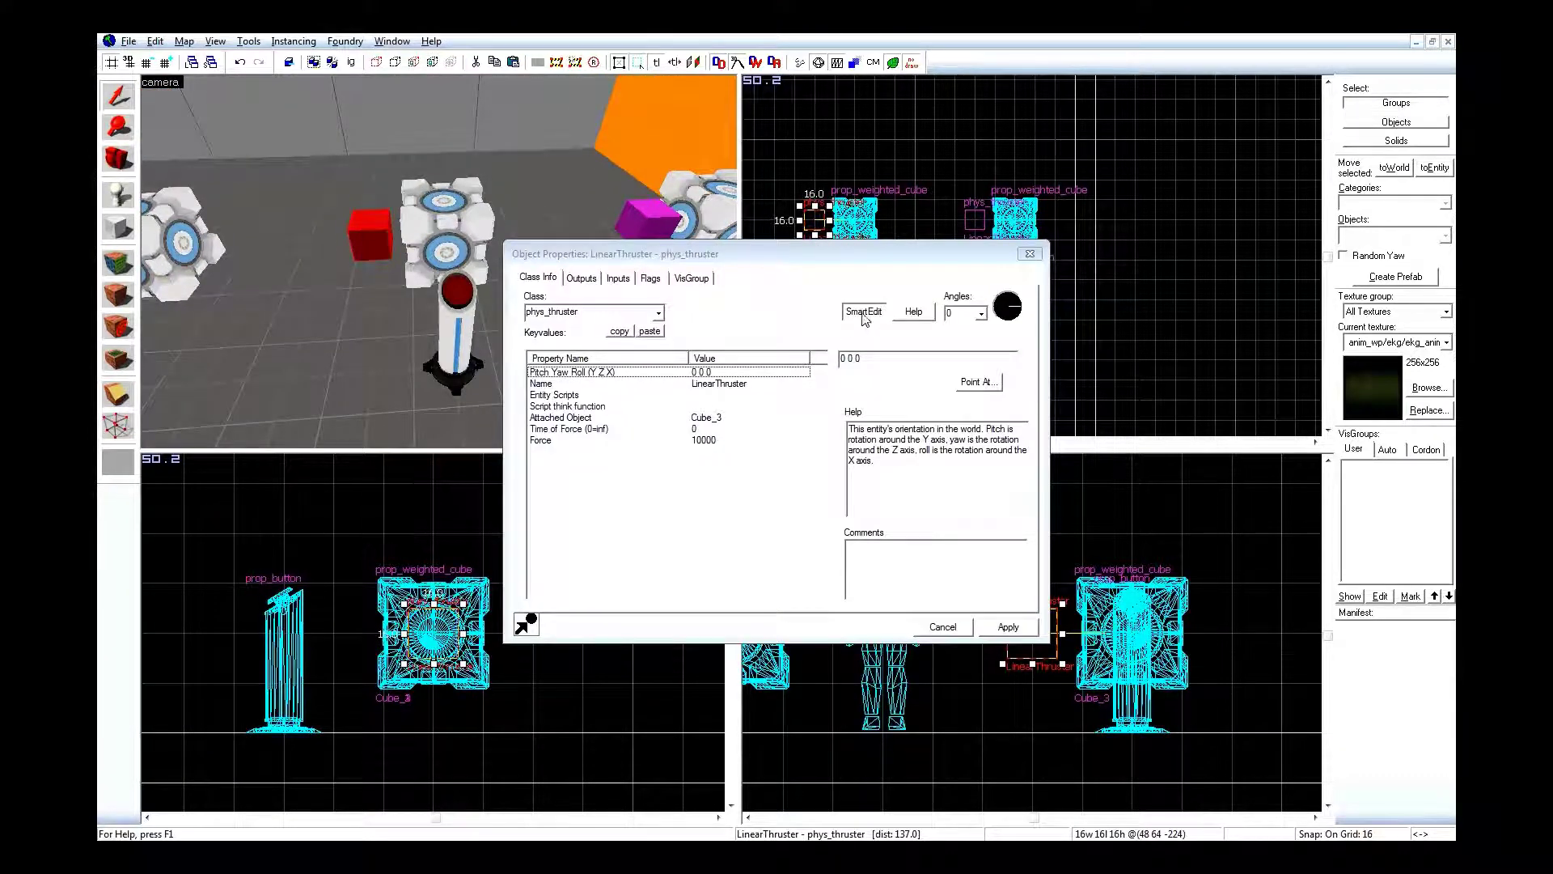
click(863, 314)
click(881, 429)
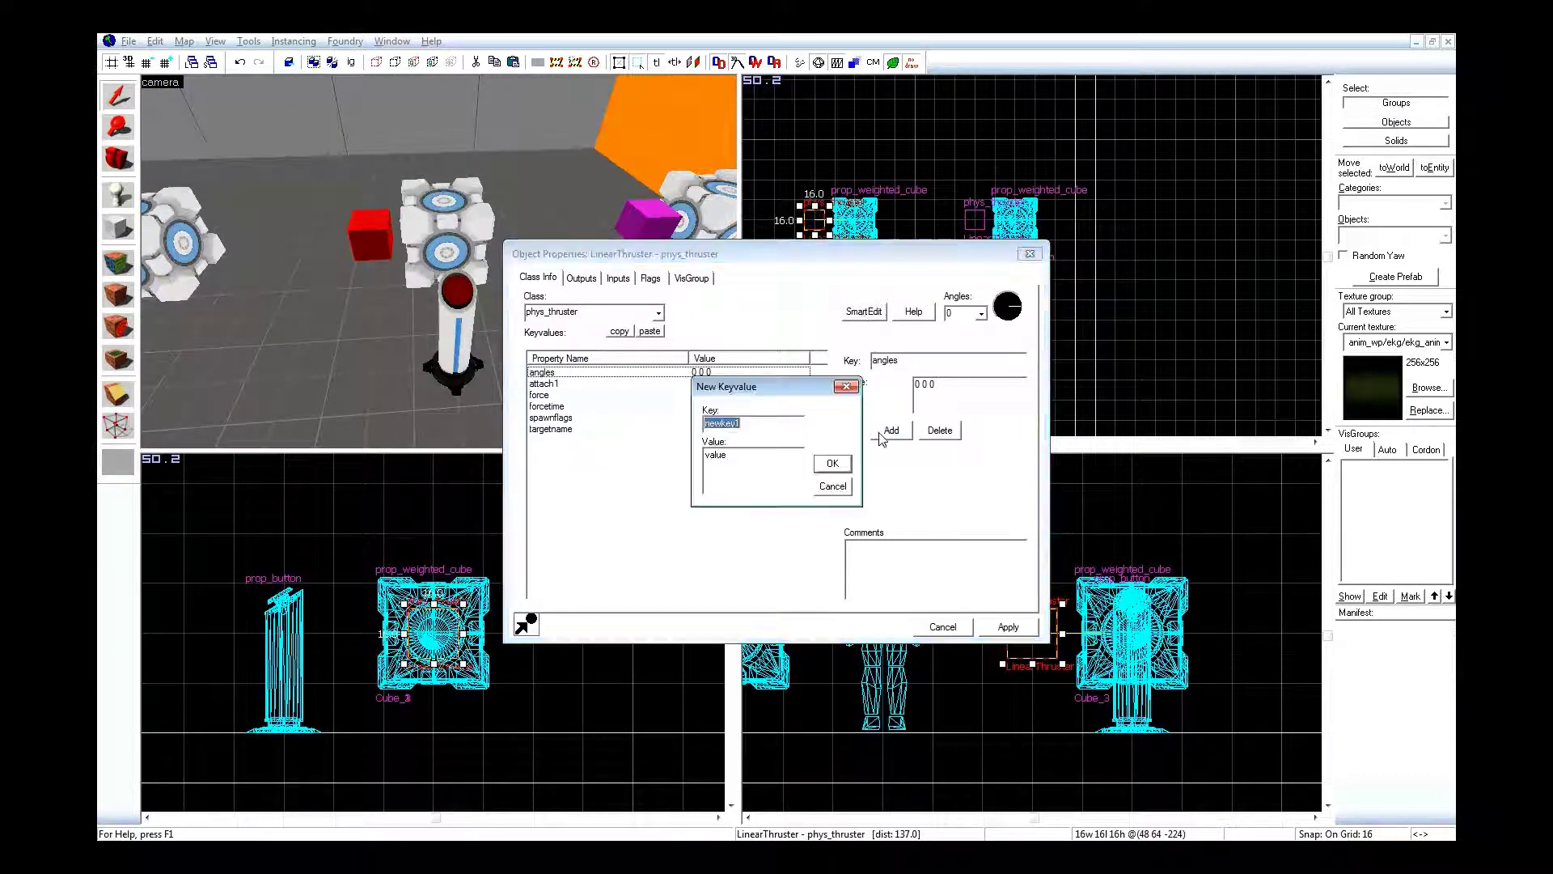
text(parentname)
key(Tab)
text(Cube_3)
click(833, 463)
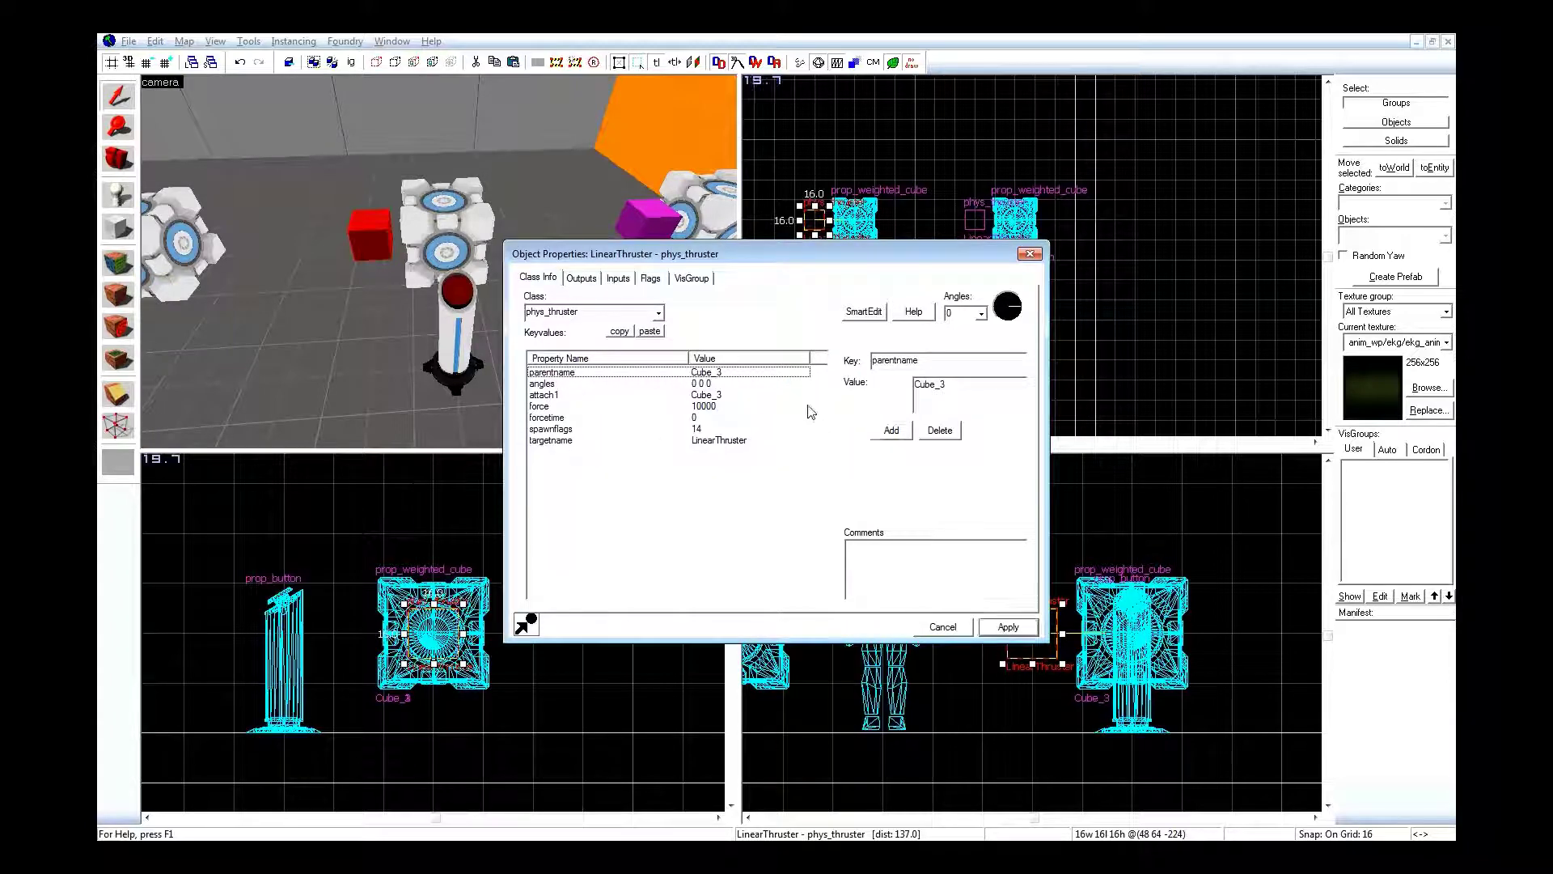
click(860, 313)
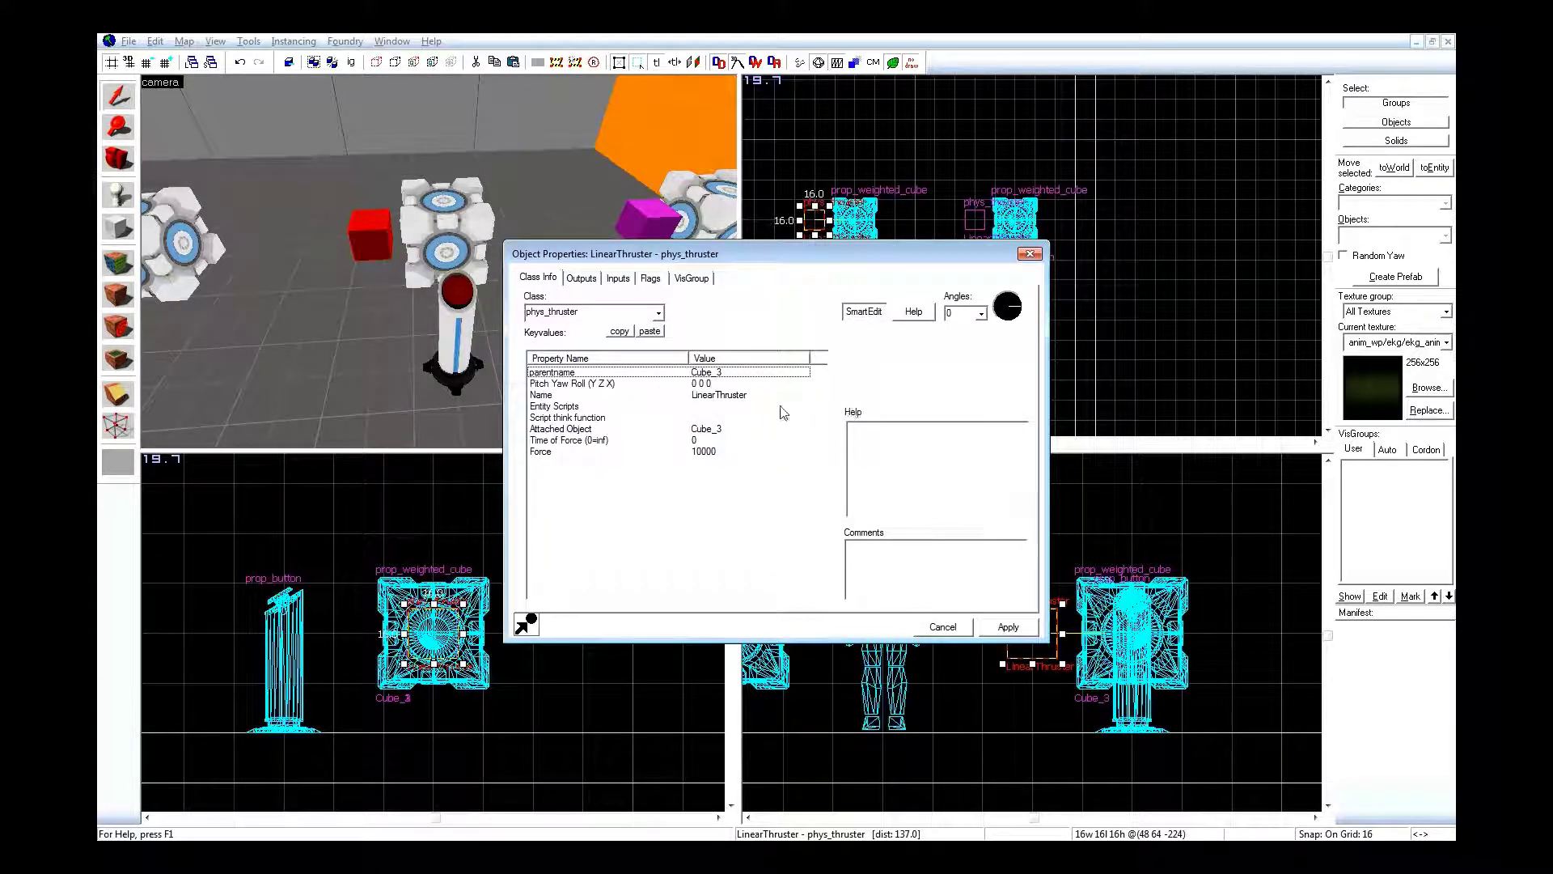
click(756, 389)
click(757, 373)
Close LinearThruster's Object Properties with its X button, back to the map views.
click(932, 158)
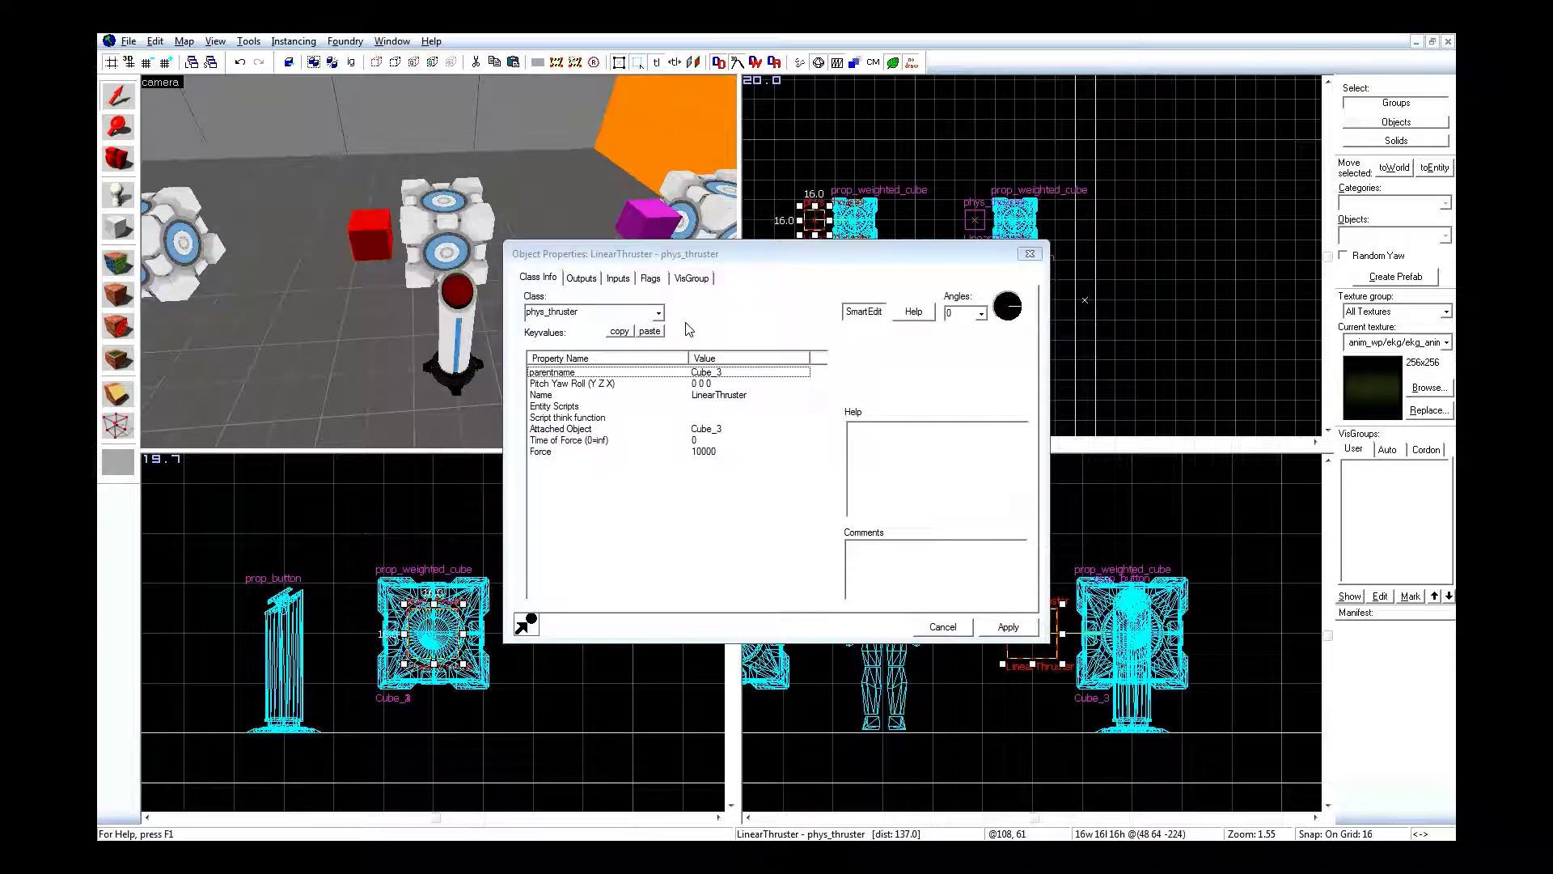
click(1027, 256)
Rename the second weighted cube to Cube_4.
key(z)
key(d)
key(z)
double_click(522, 207)
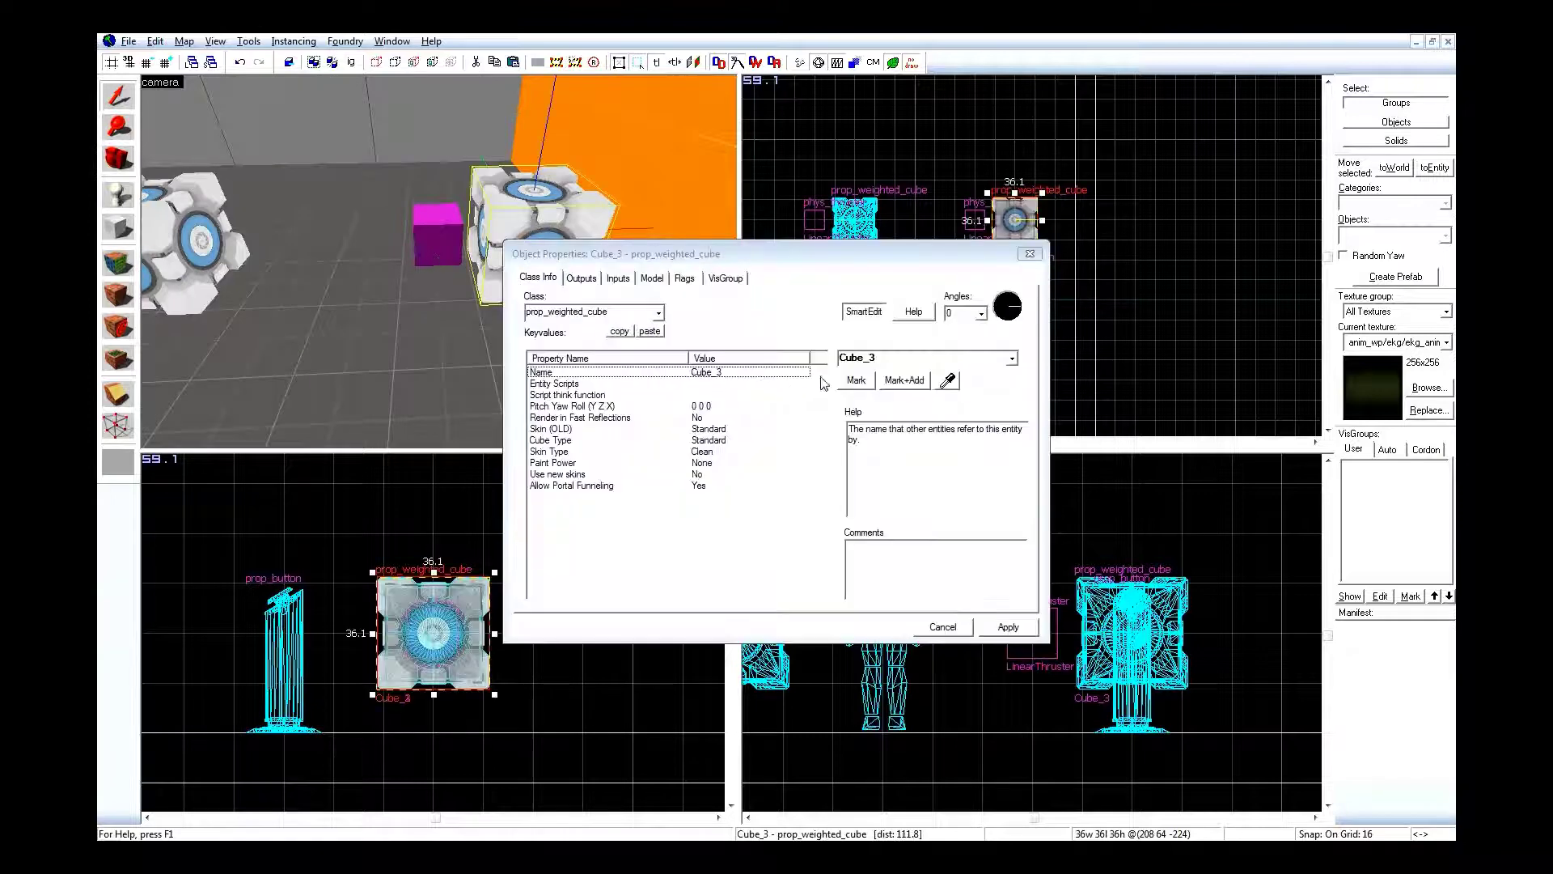
double_click(906, 355)
text(Cube_4)
key(Return)
Change the thruster beside Cube_4 to the phys_torque entity class.
click(425, 239)
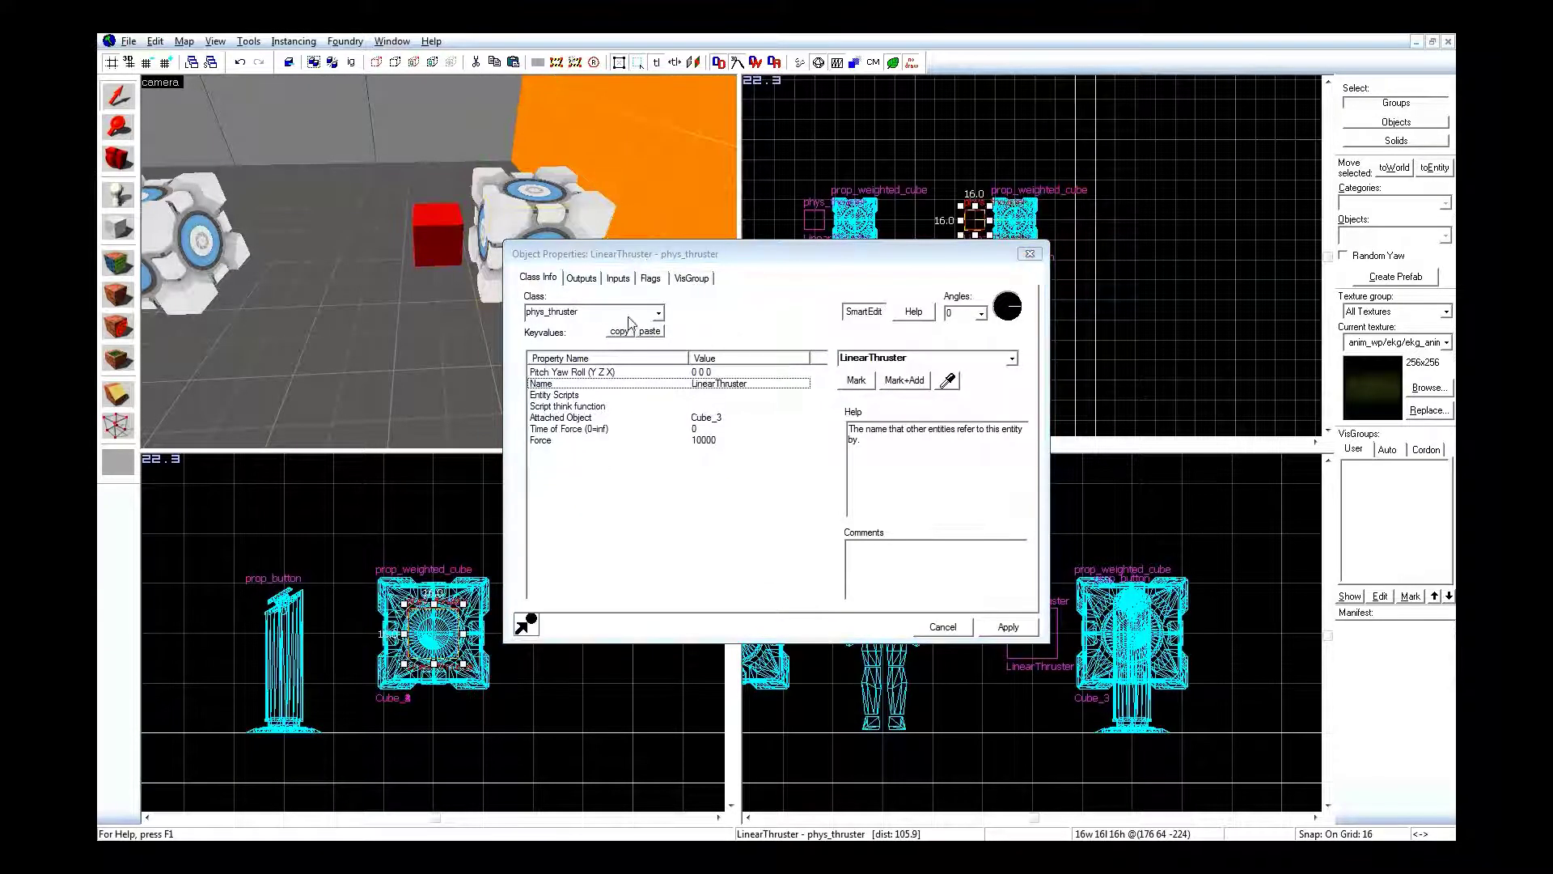
double_click(612, 316)
text(ang)
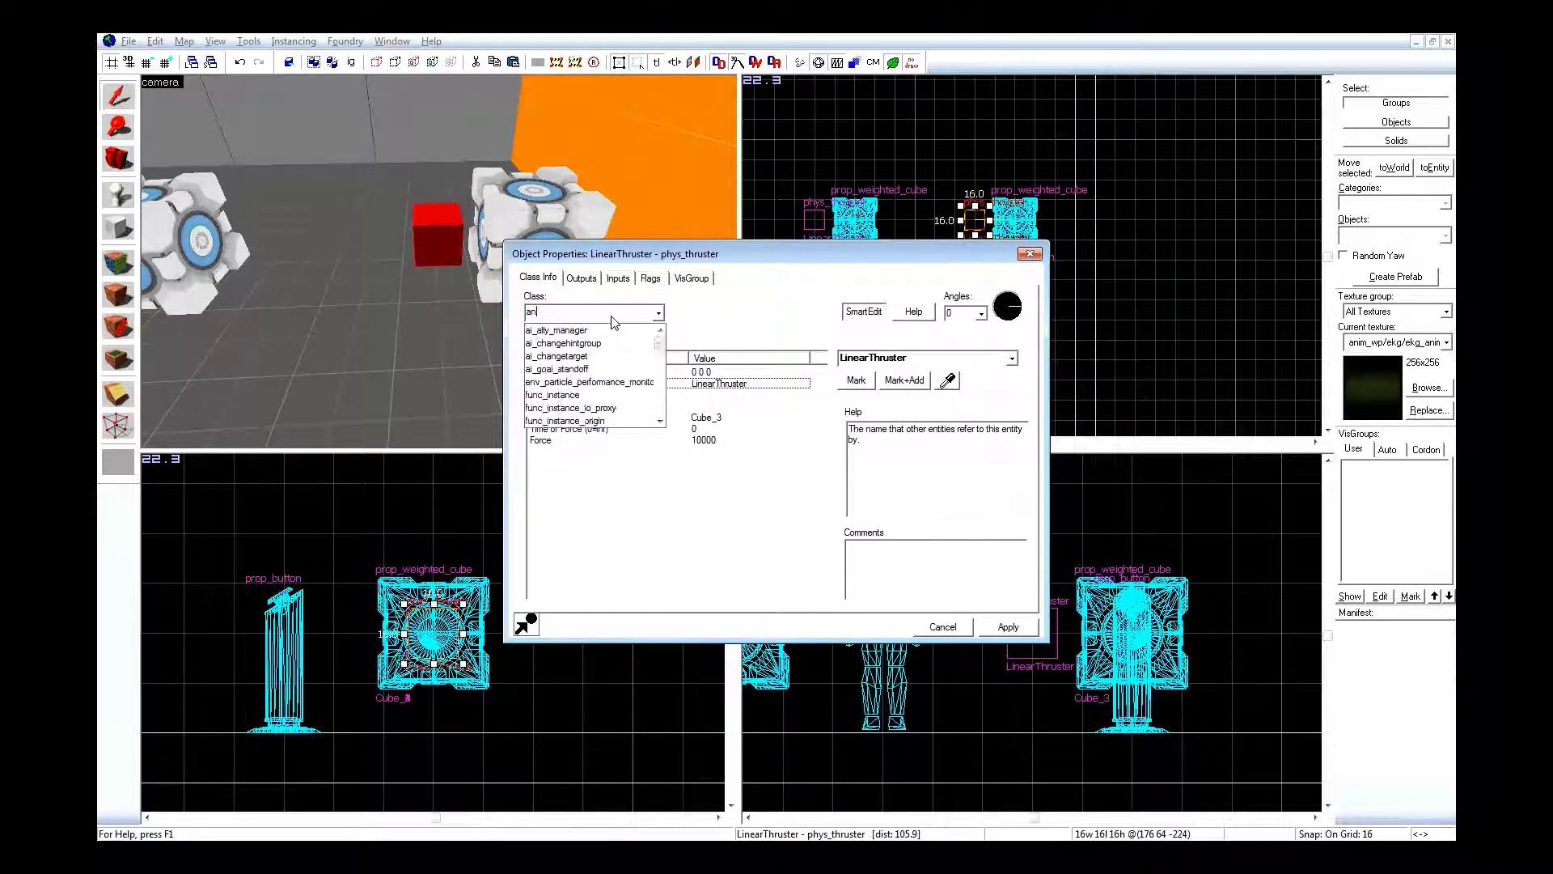
key(Down)
key(Down)
key(Down)
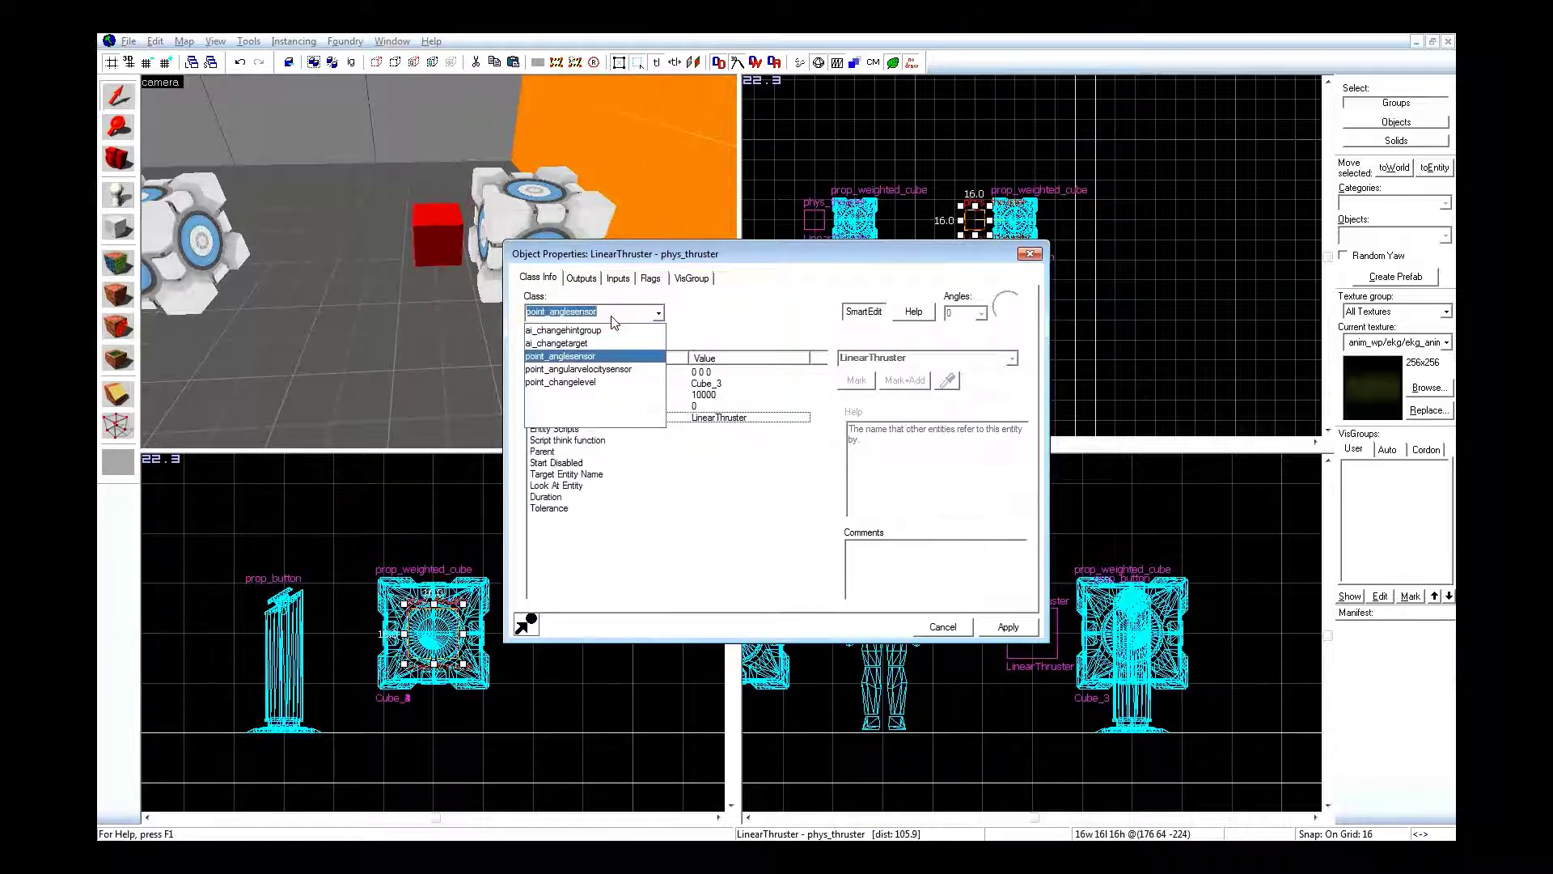
text(thurs)
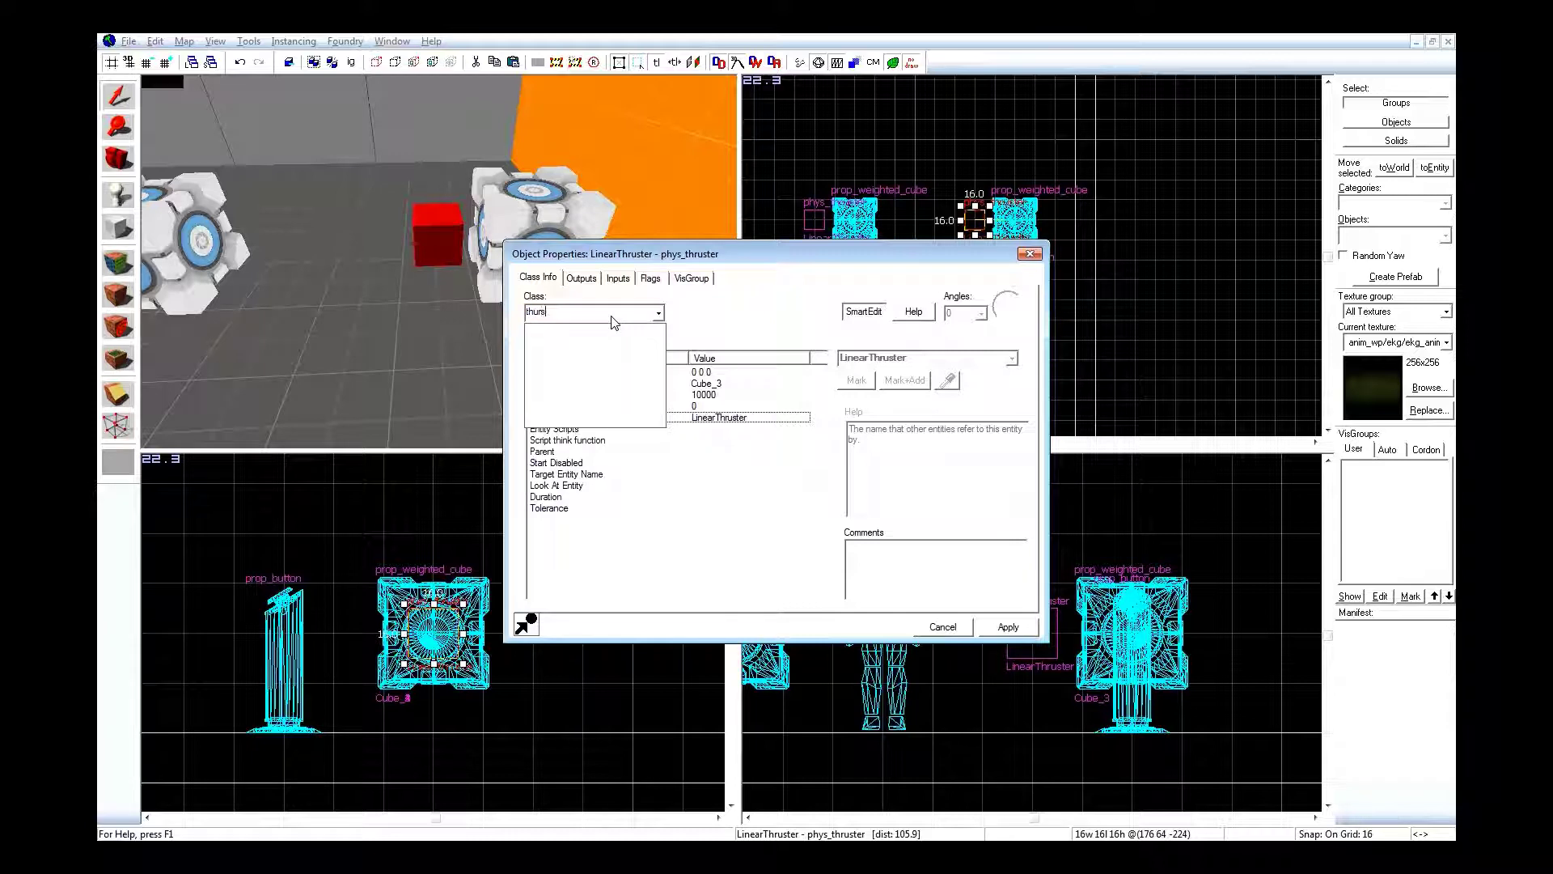
text(ru)
key(BackSpace)
key(BackSpace)
key(BackSpace)
key(BackSpace)
text(phy)
key(Down)
key(Down)
key(Down)
key(Down)
key(Down)
key(Down)
key(Down)
key(Down)
key(Down)
key(Down)
key(Down)
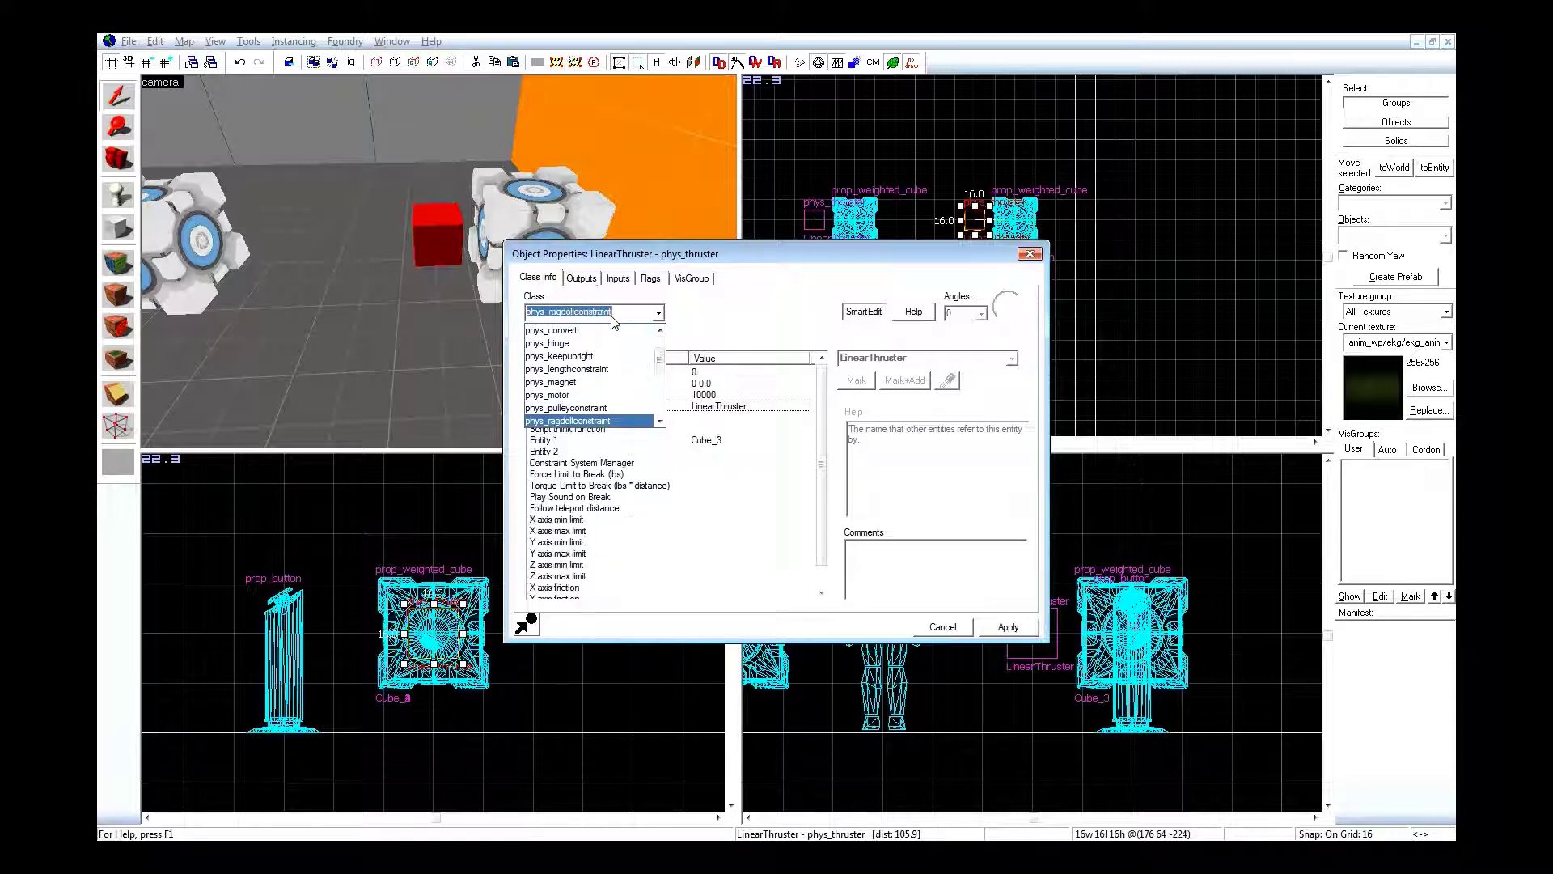
key(Down)
key(Down)
key(Down)
key(Down)
key(Down)
key(Down)
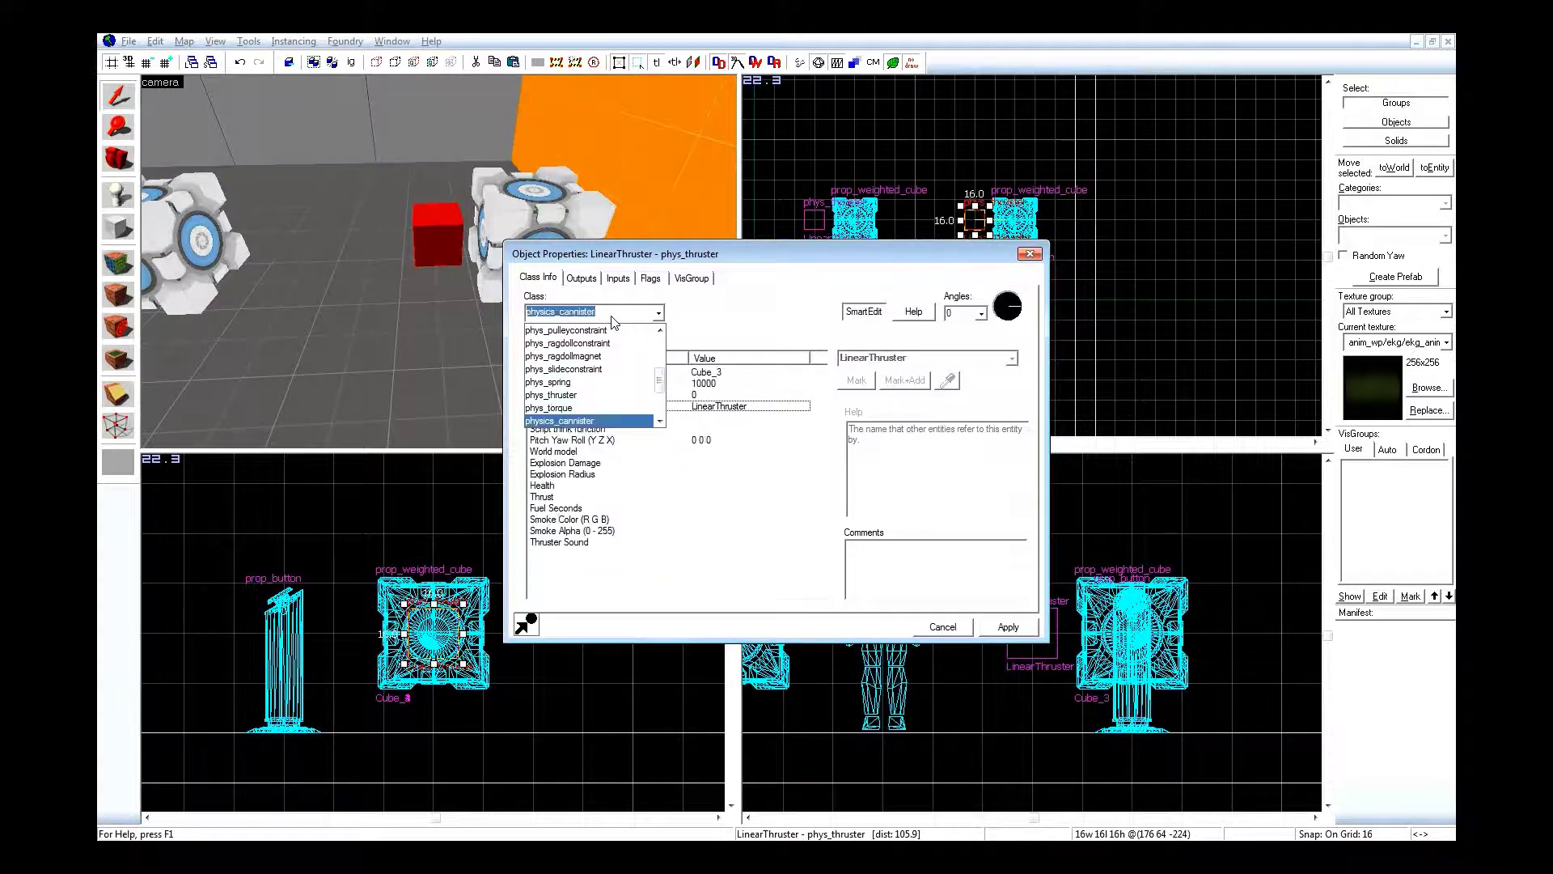
key(Up)
key(Return)
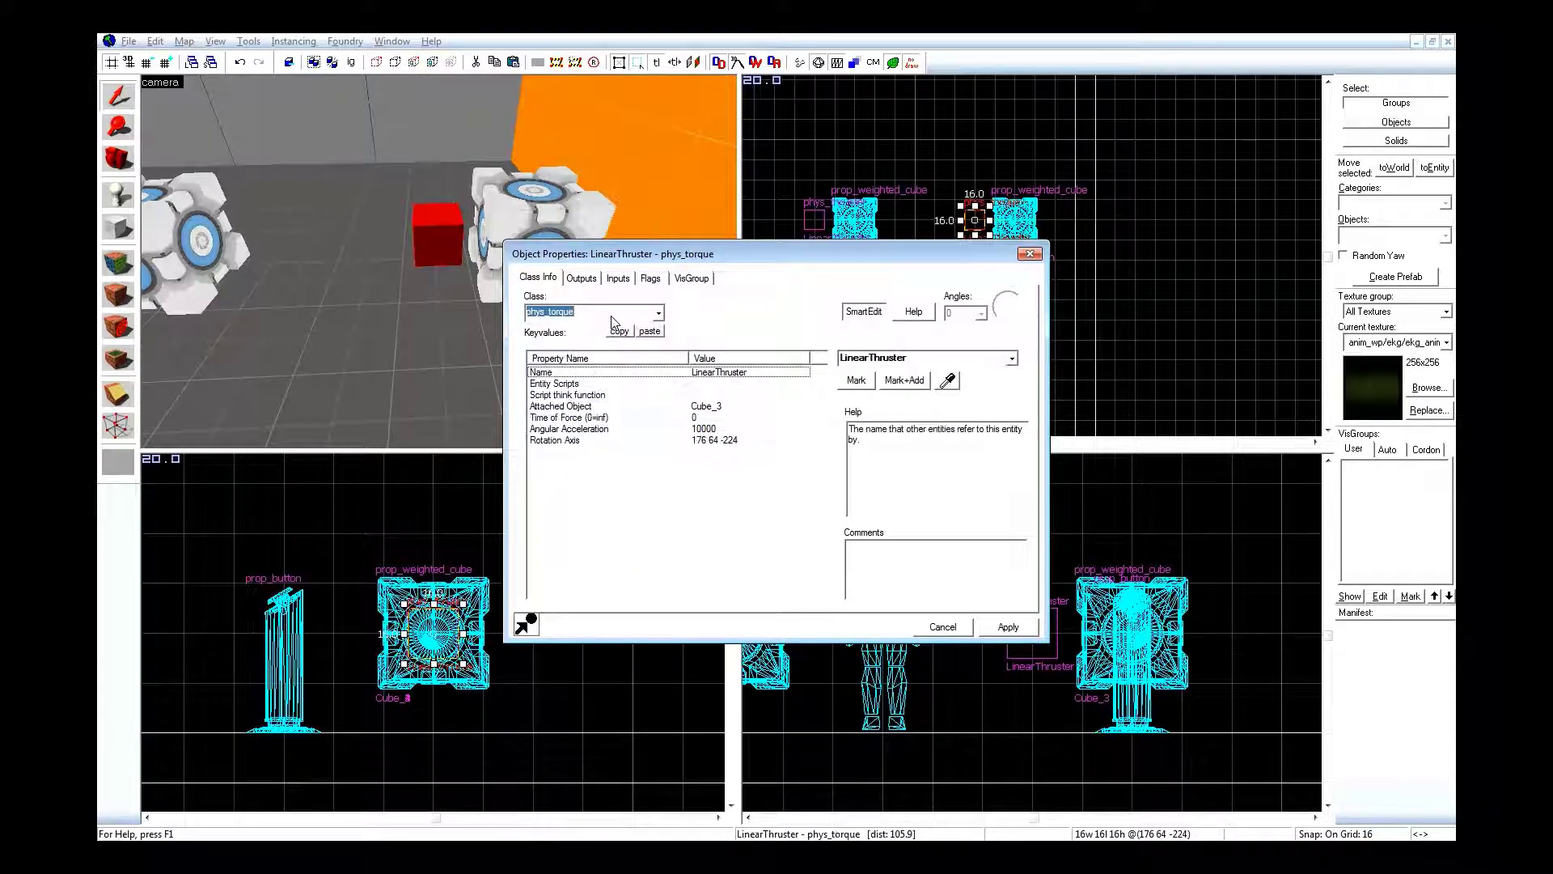
Name the phys_torque AngularThruster and review its Angular Acceleration and Rotation Axis.
click(913, 313)
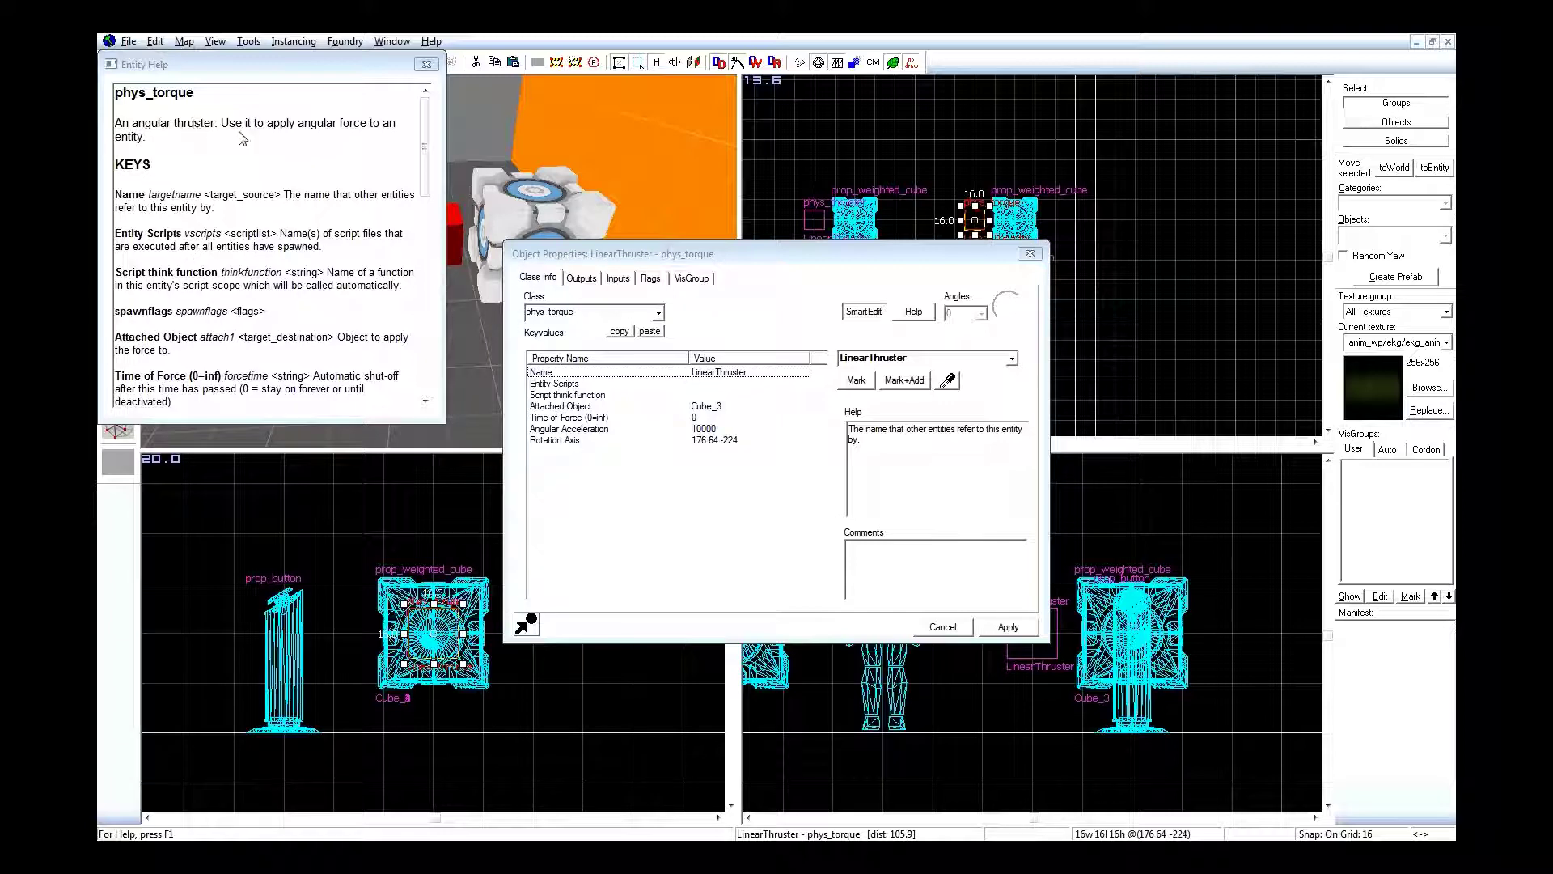
click(427, 64)
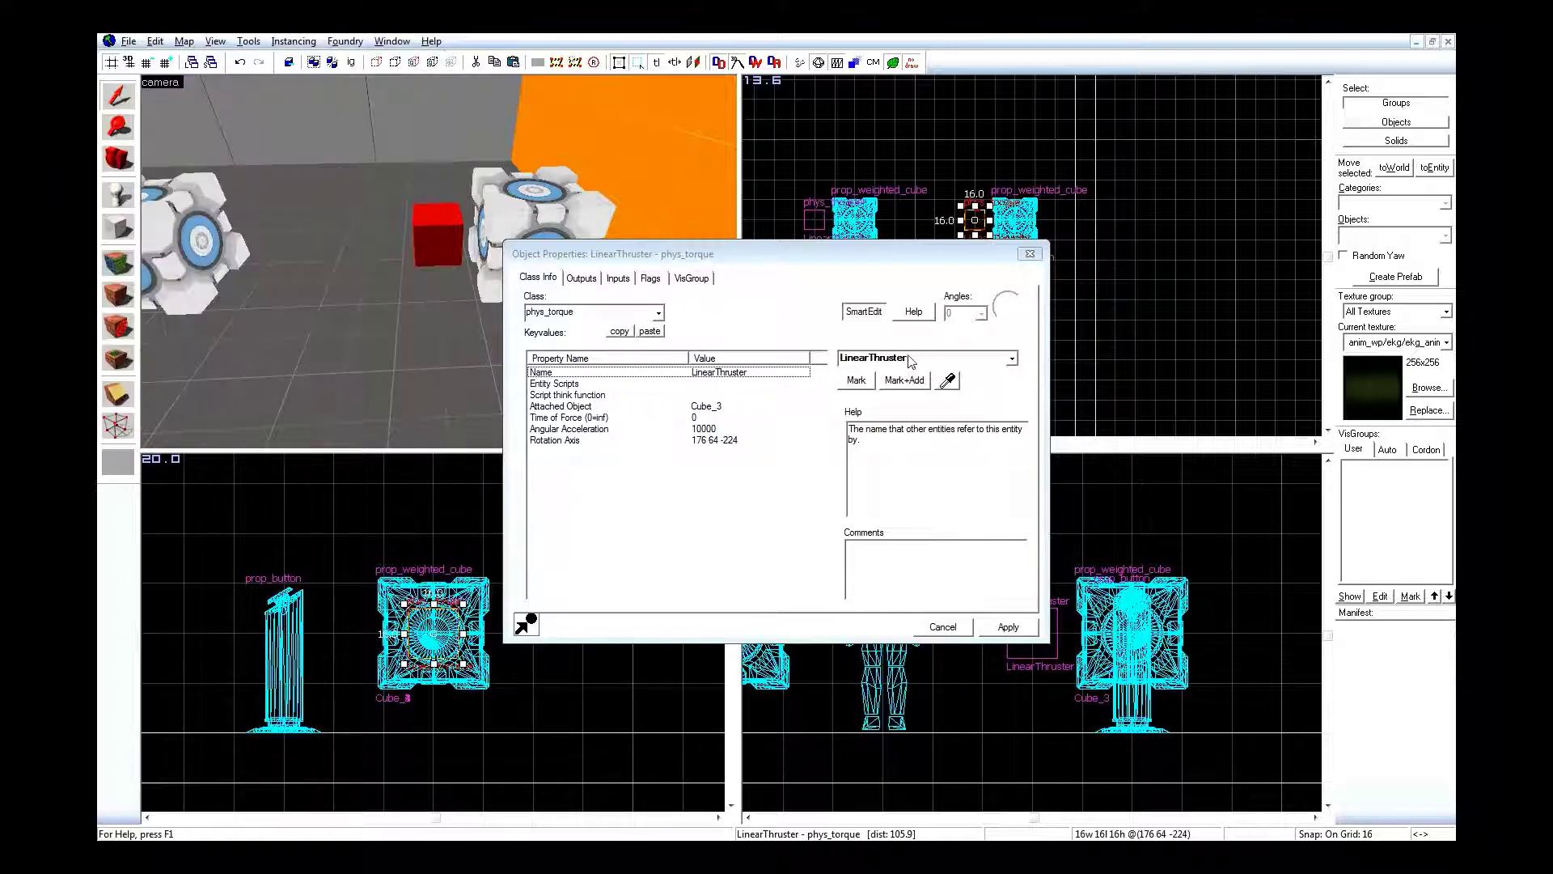
click(911, 361)
text(Thruster)
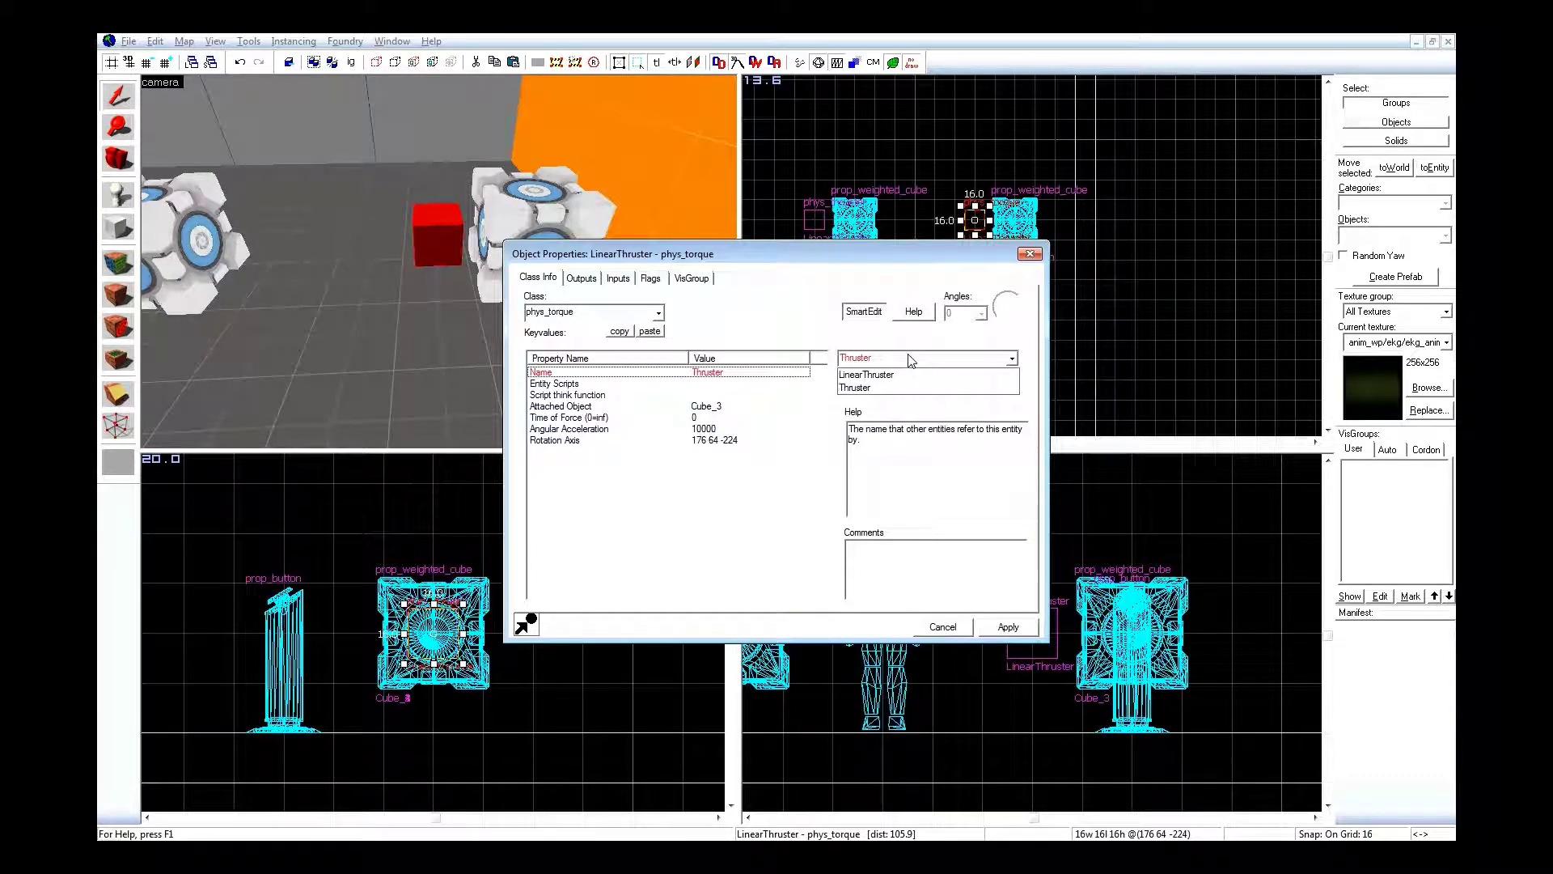
key(Home)
text(Angular)
click(735, 431)
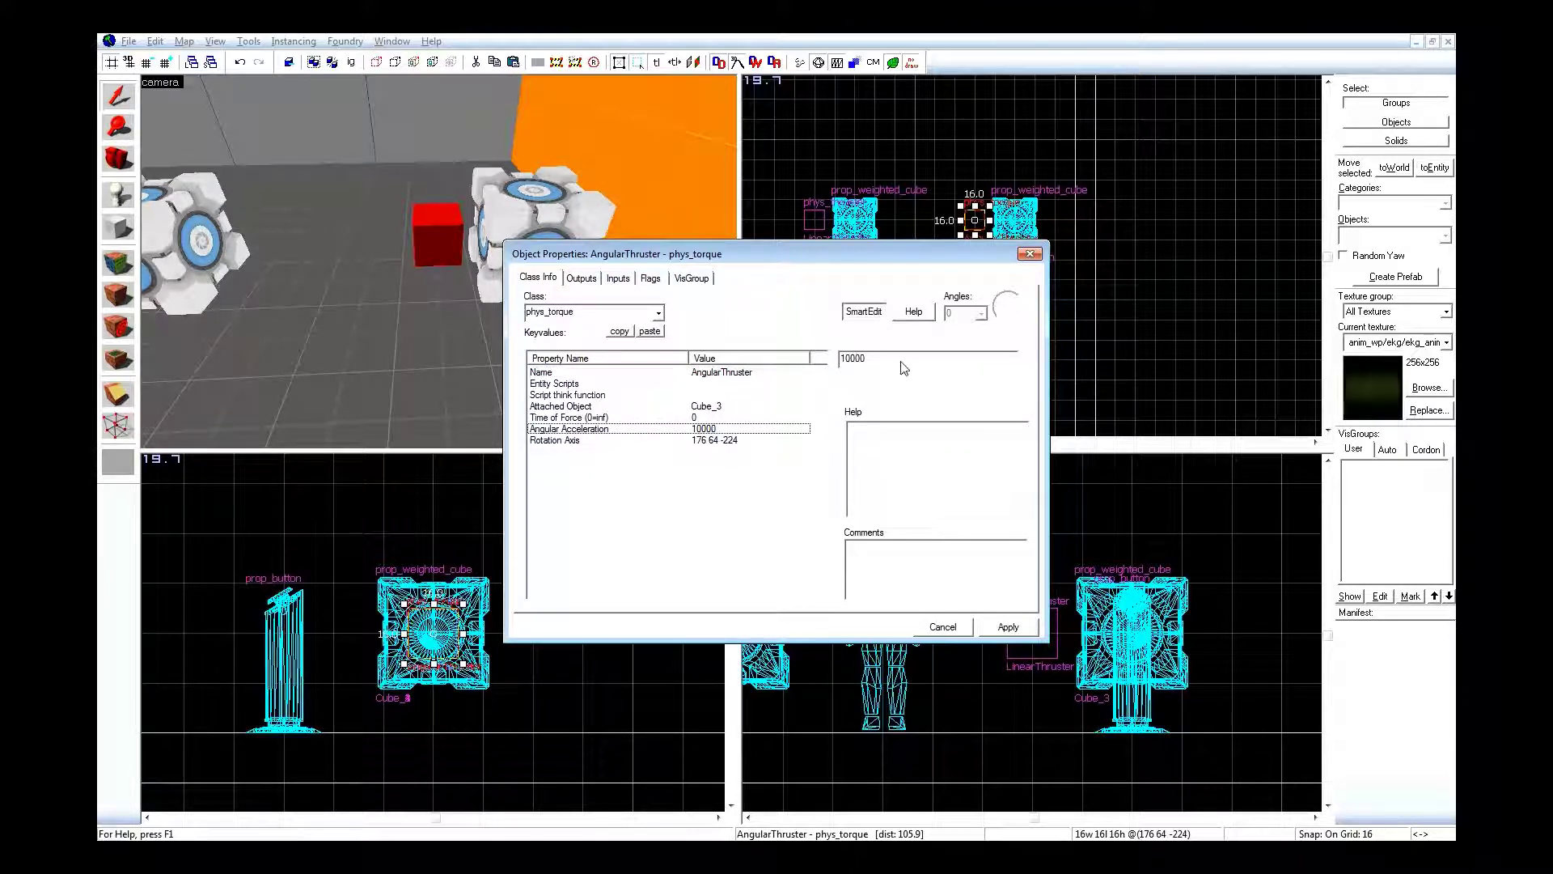
click(729, 442)
click(1039, 255)
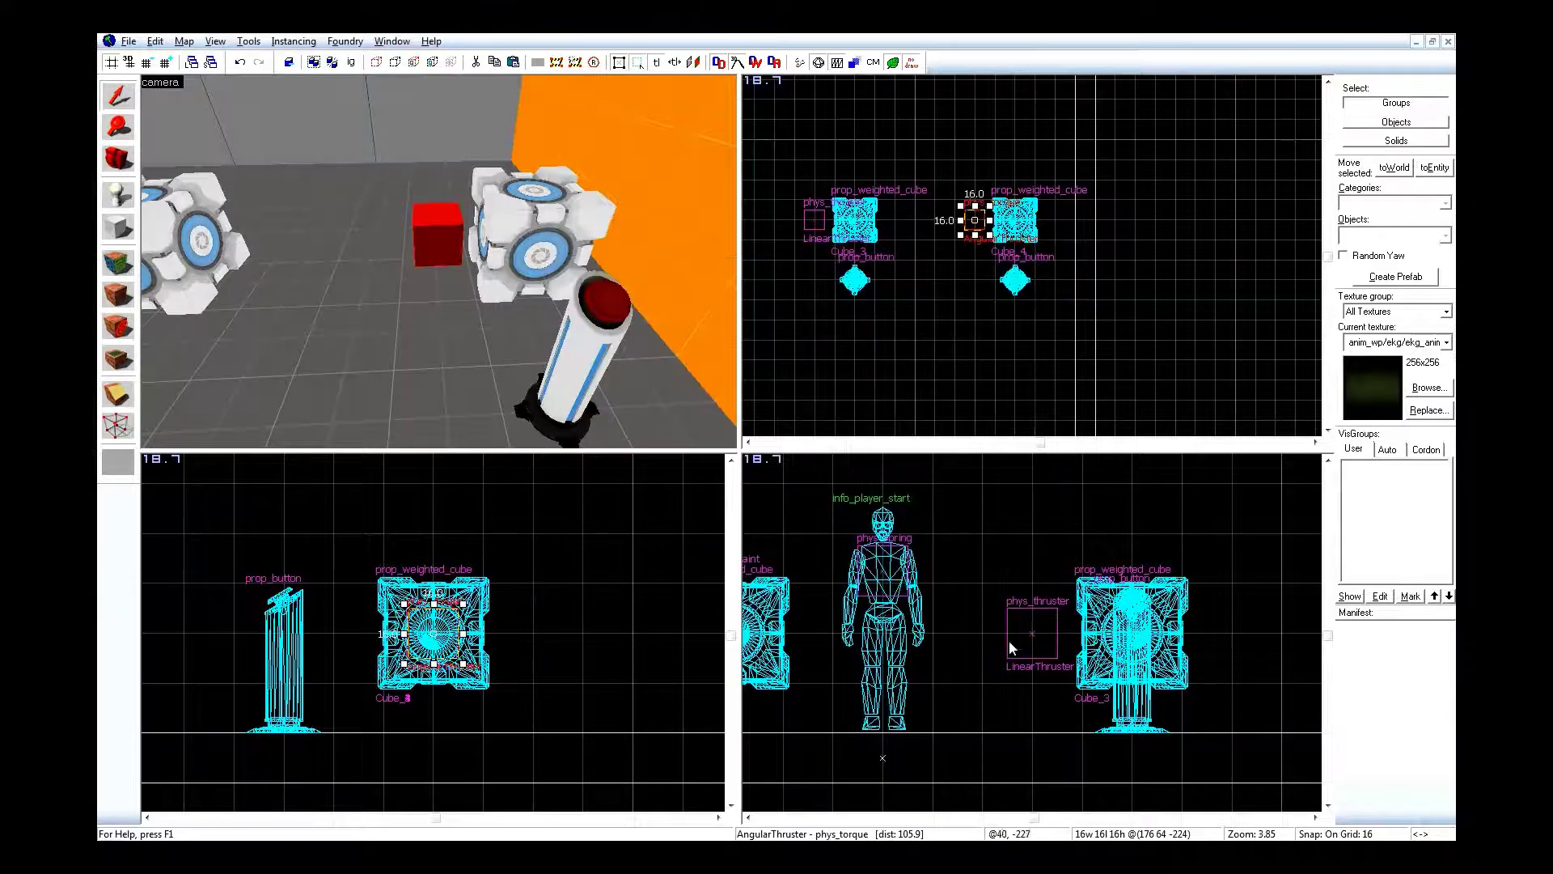
Point the phys_torque's rotation axis straight up and rotate Cube_4 by about -75 degrees.
key(ctrl+e)
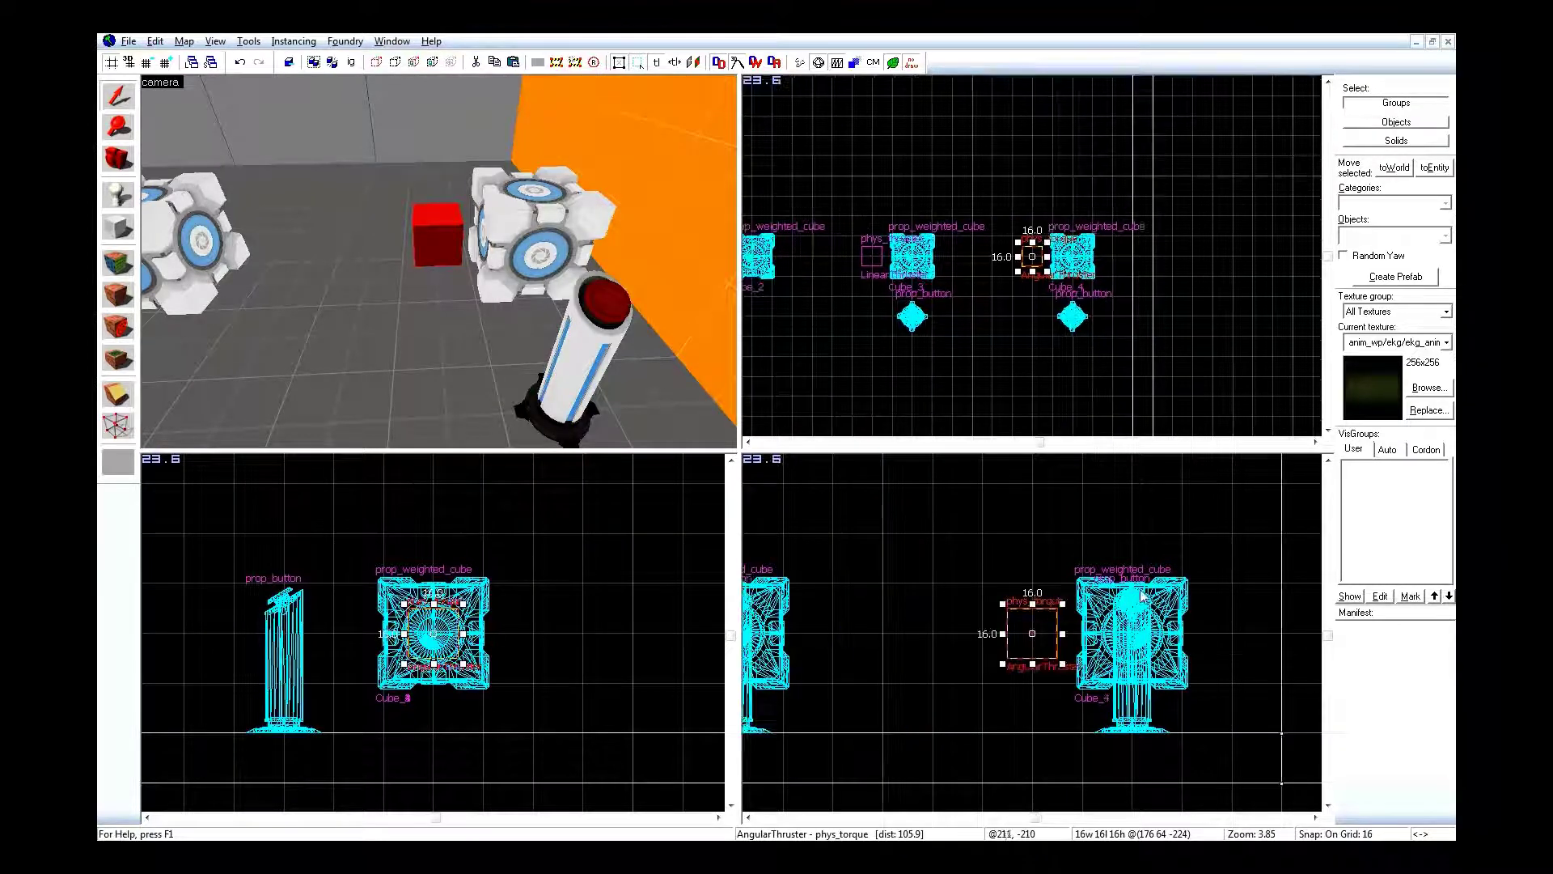
drag(1031, 633, 1029, 536)
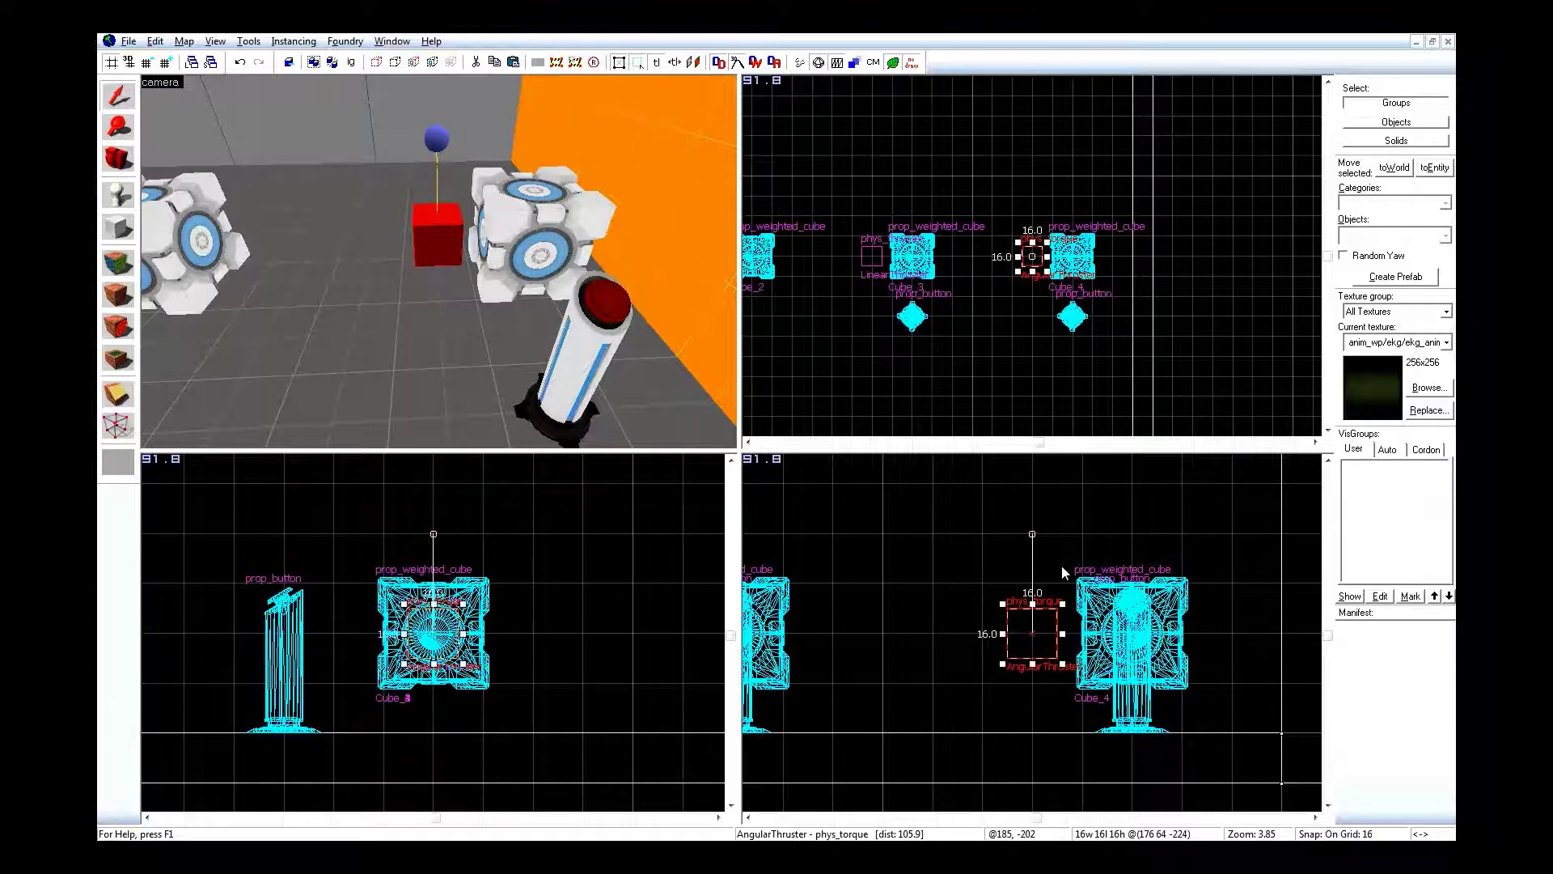
click(568, 276)
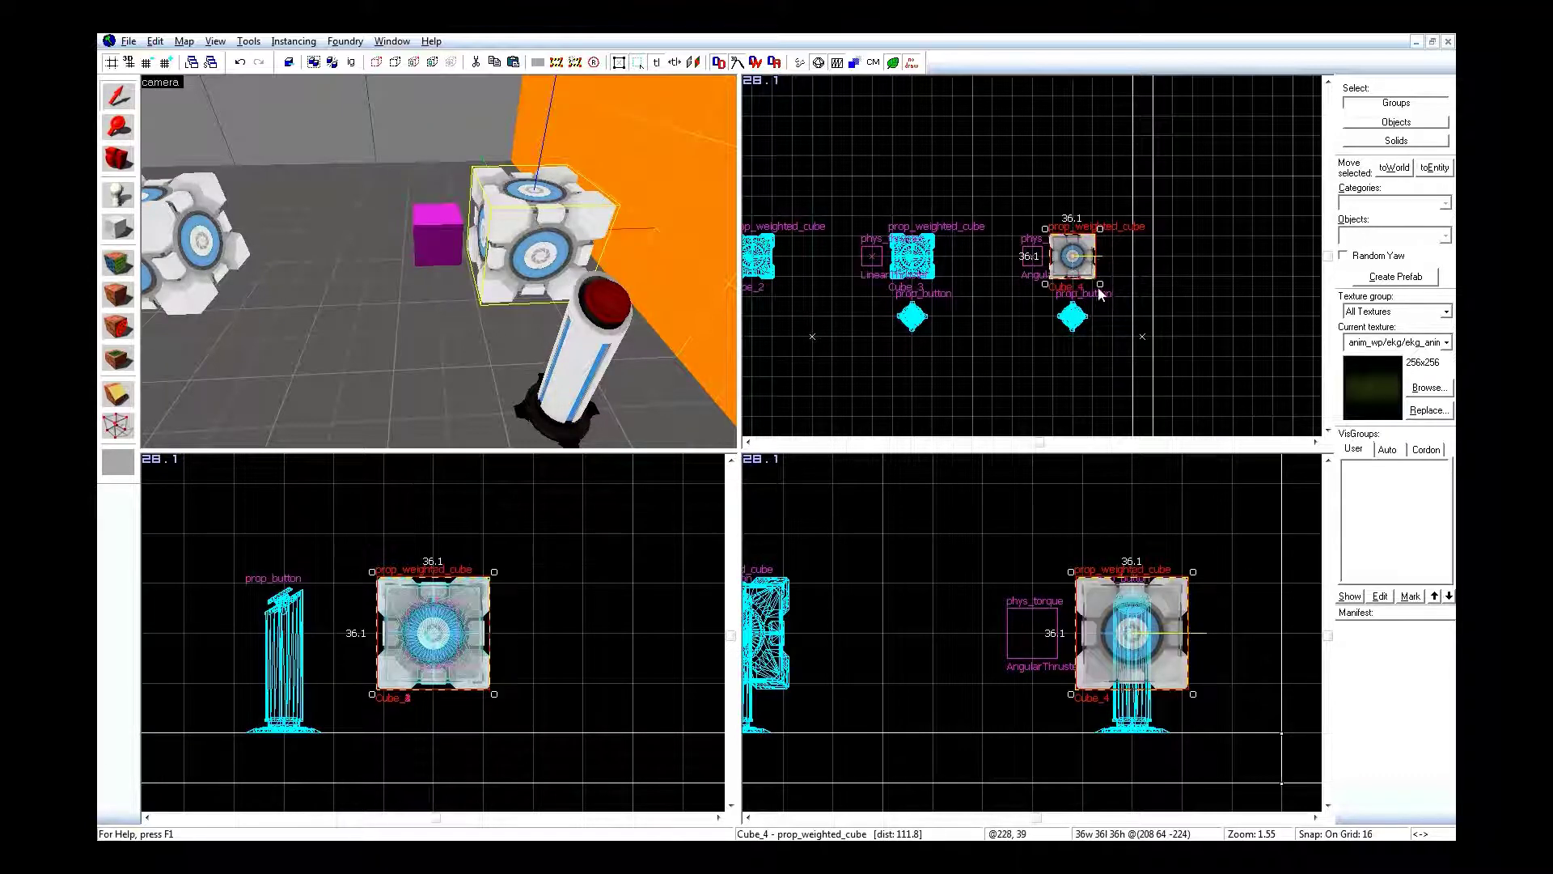
drag(1100, 287, 1139, 332)
Retarget the second button's OnPressed and OnButtonReset outputs to AngularThruster.
double_click(1072, 317)
click(587, 281)
ctrl+click(654, 318)
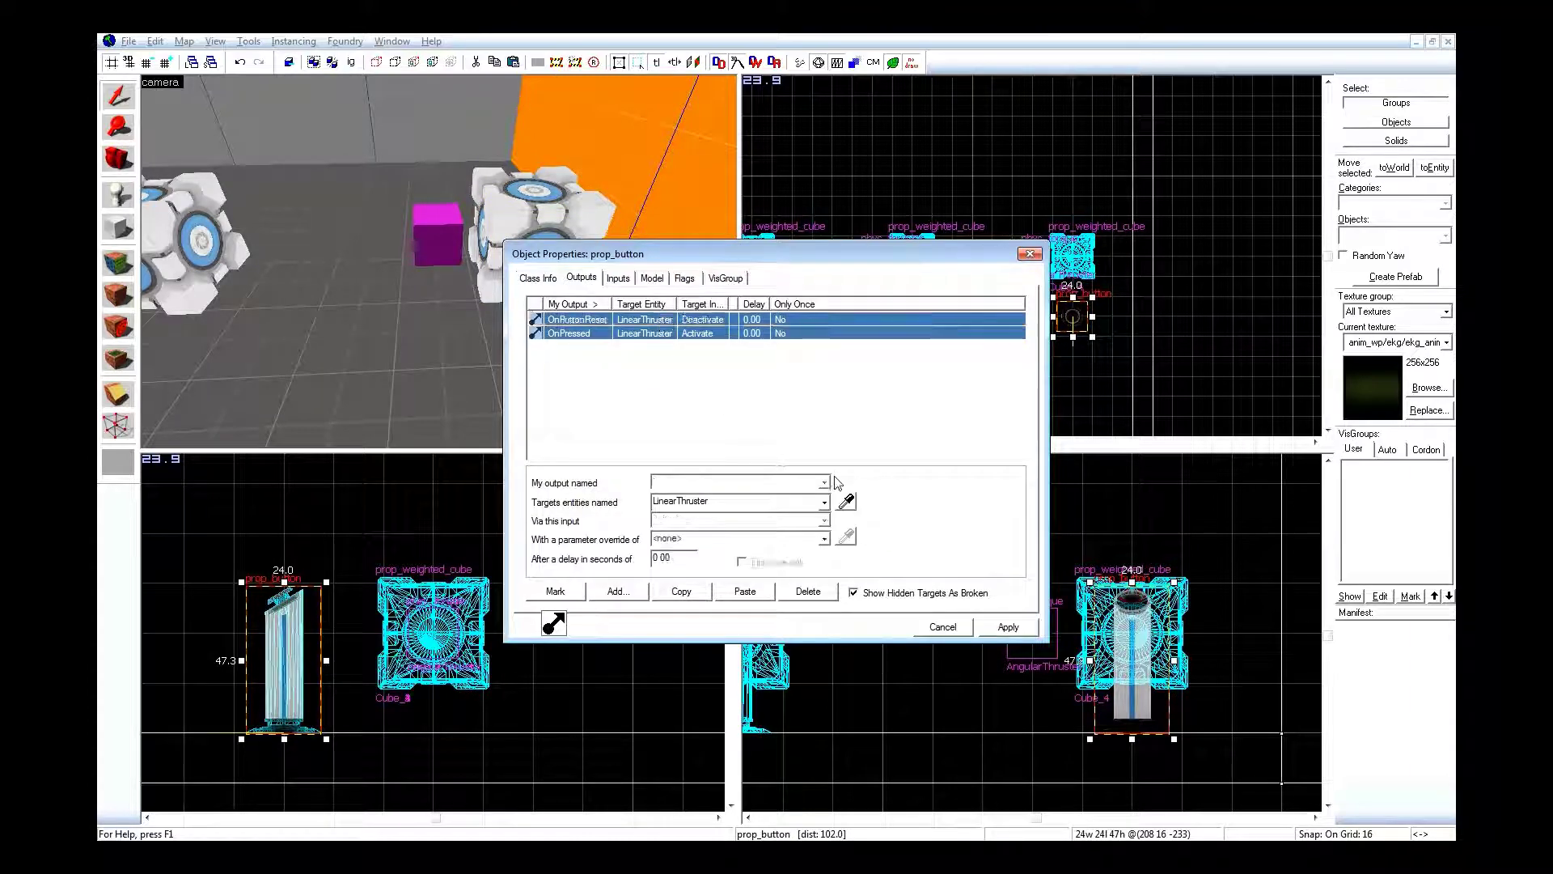
click(847, 503)
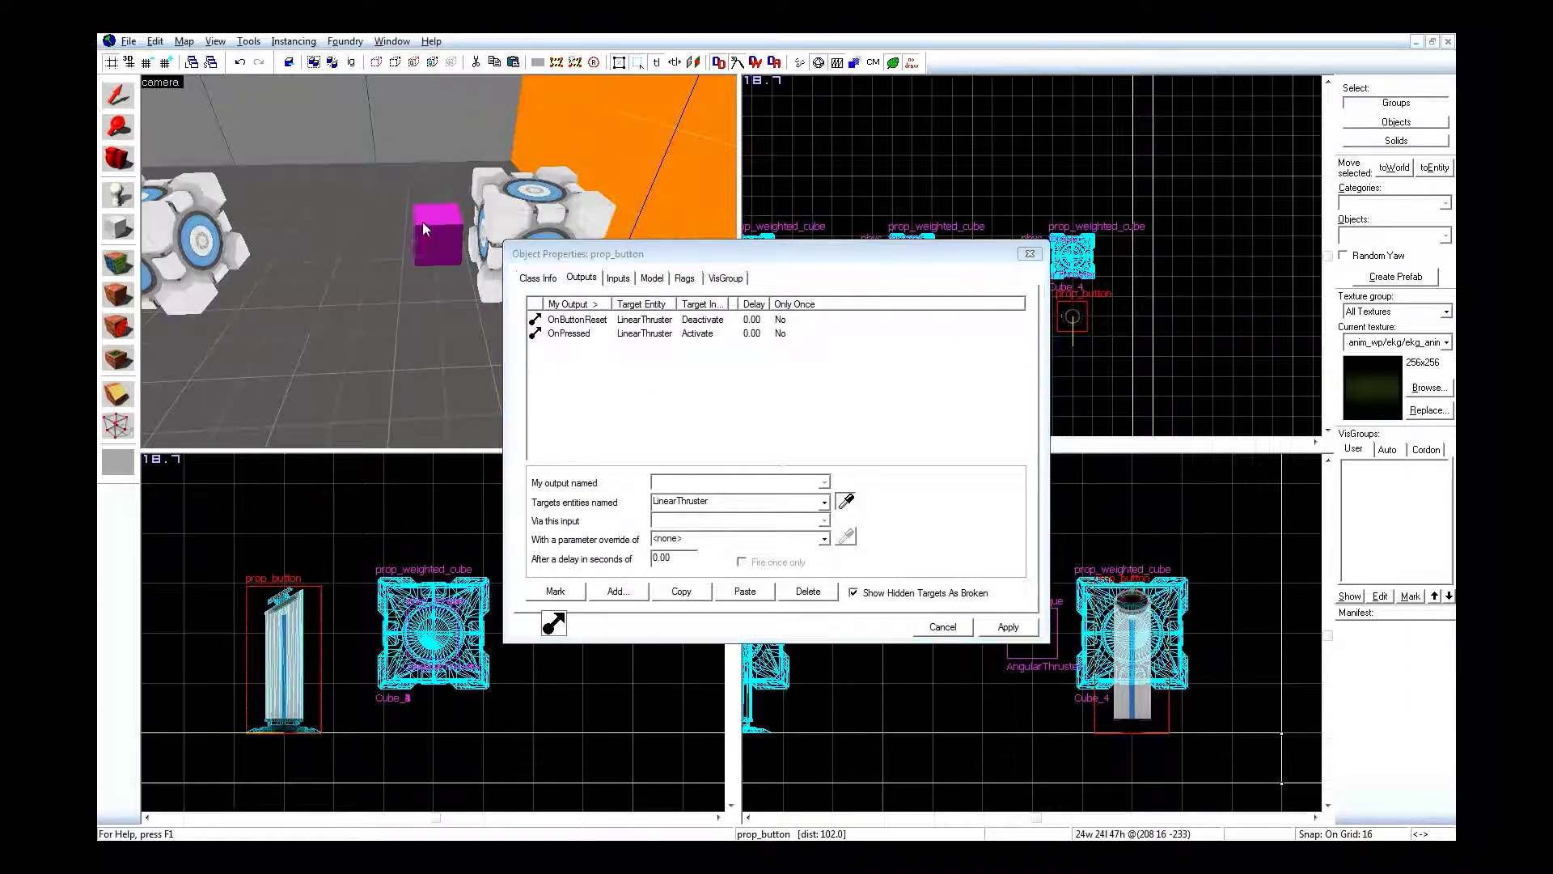
click(422, 222)
click(1007, 627)
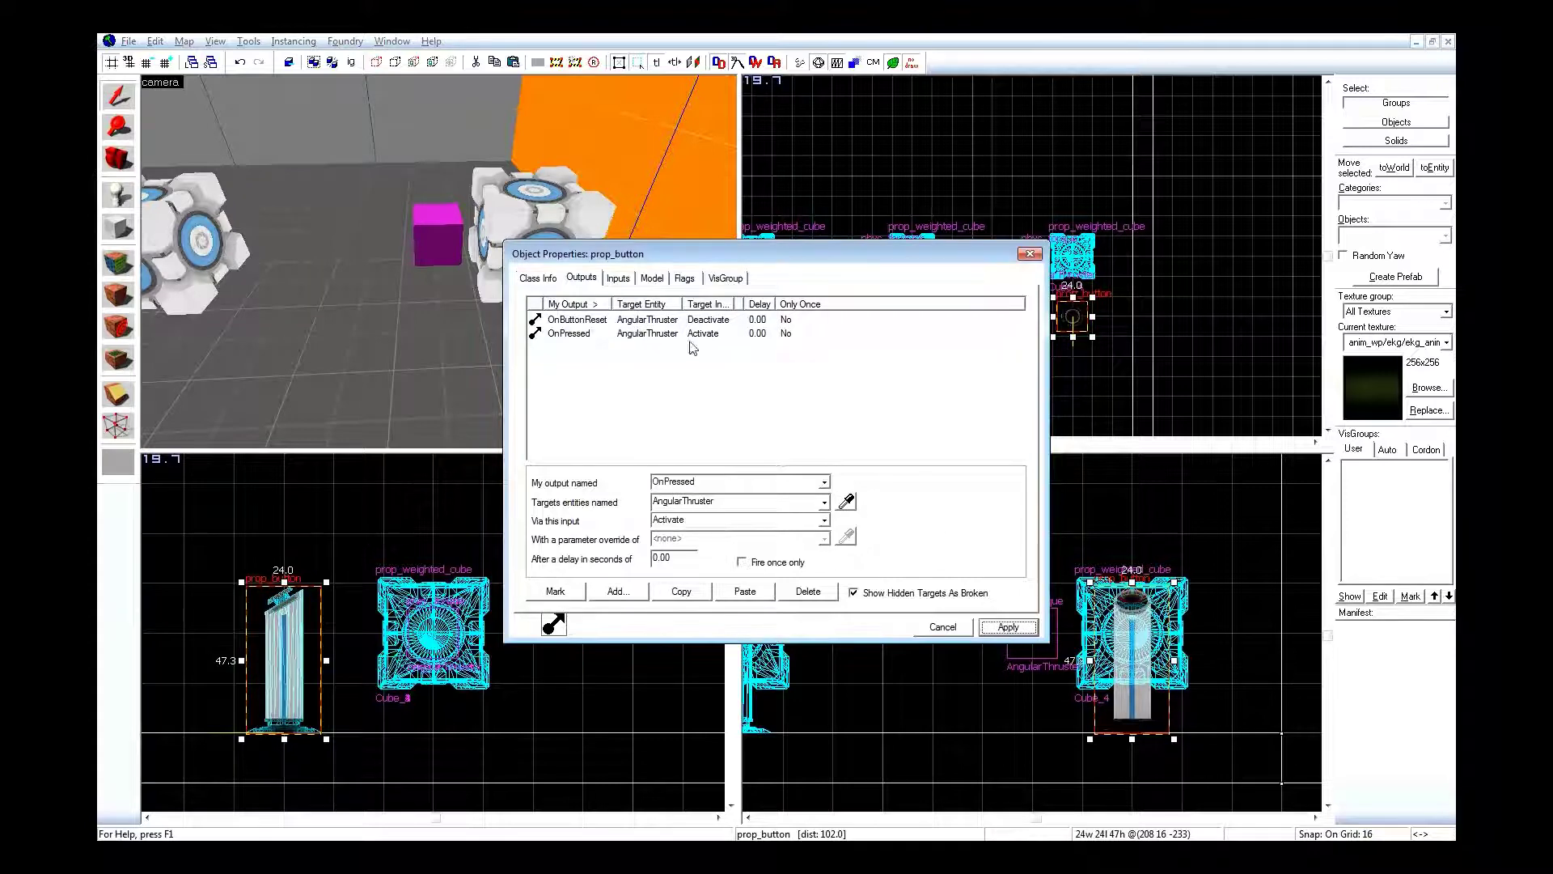
Select the AngularThruster to view its class properties, then look around the cubes.
click(909, 192)
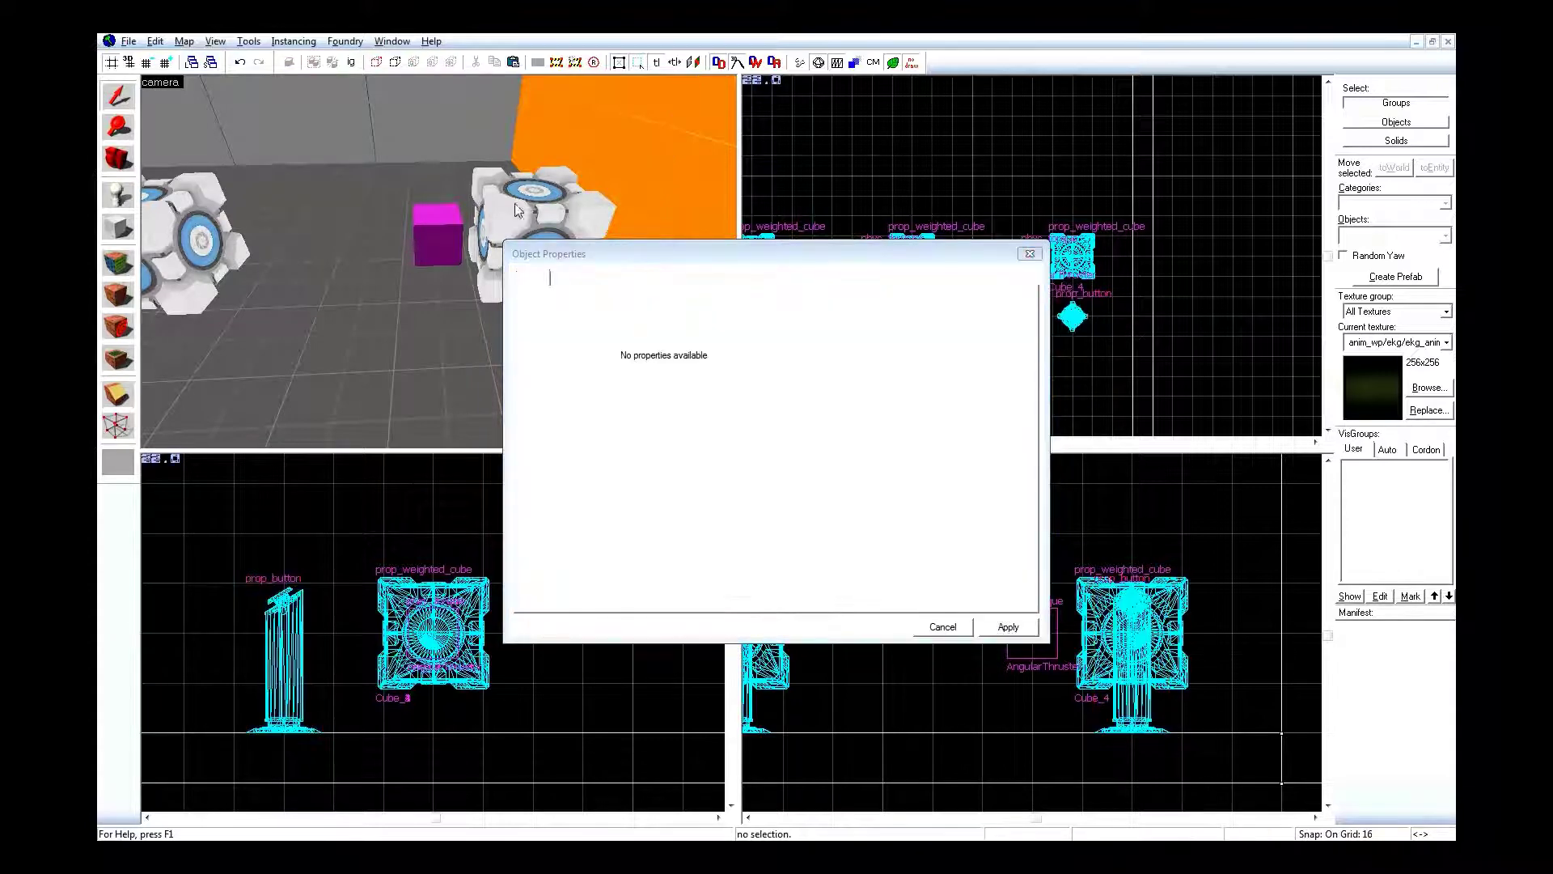
click(445, 225)
click(544, 283)
key(z)
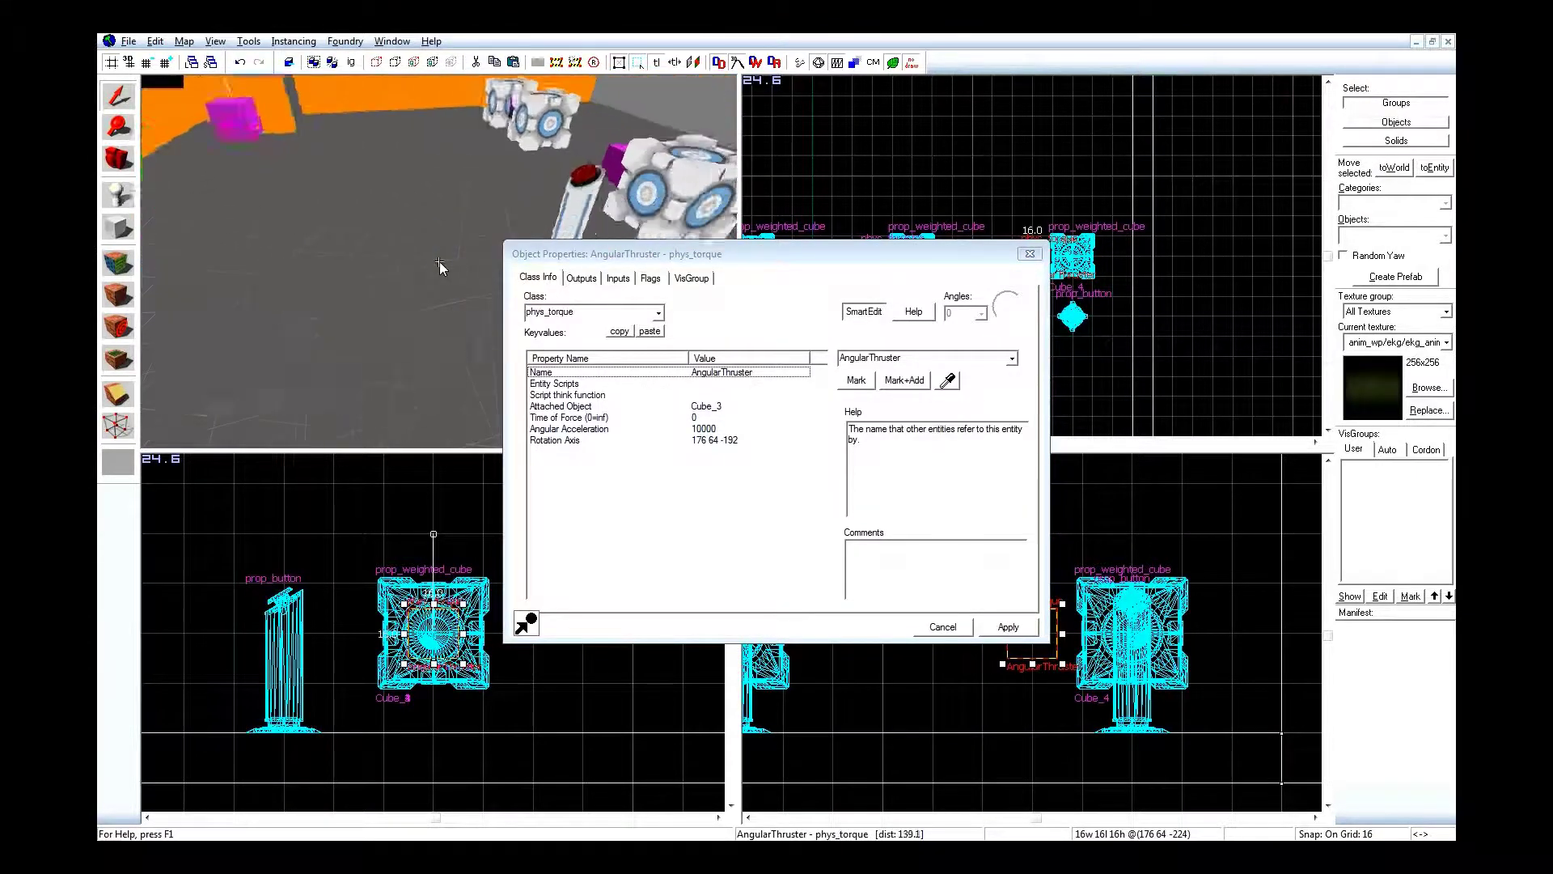
key(Right)
key(a)
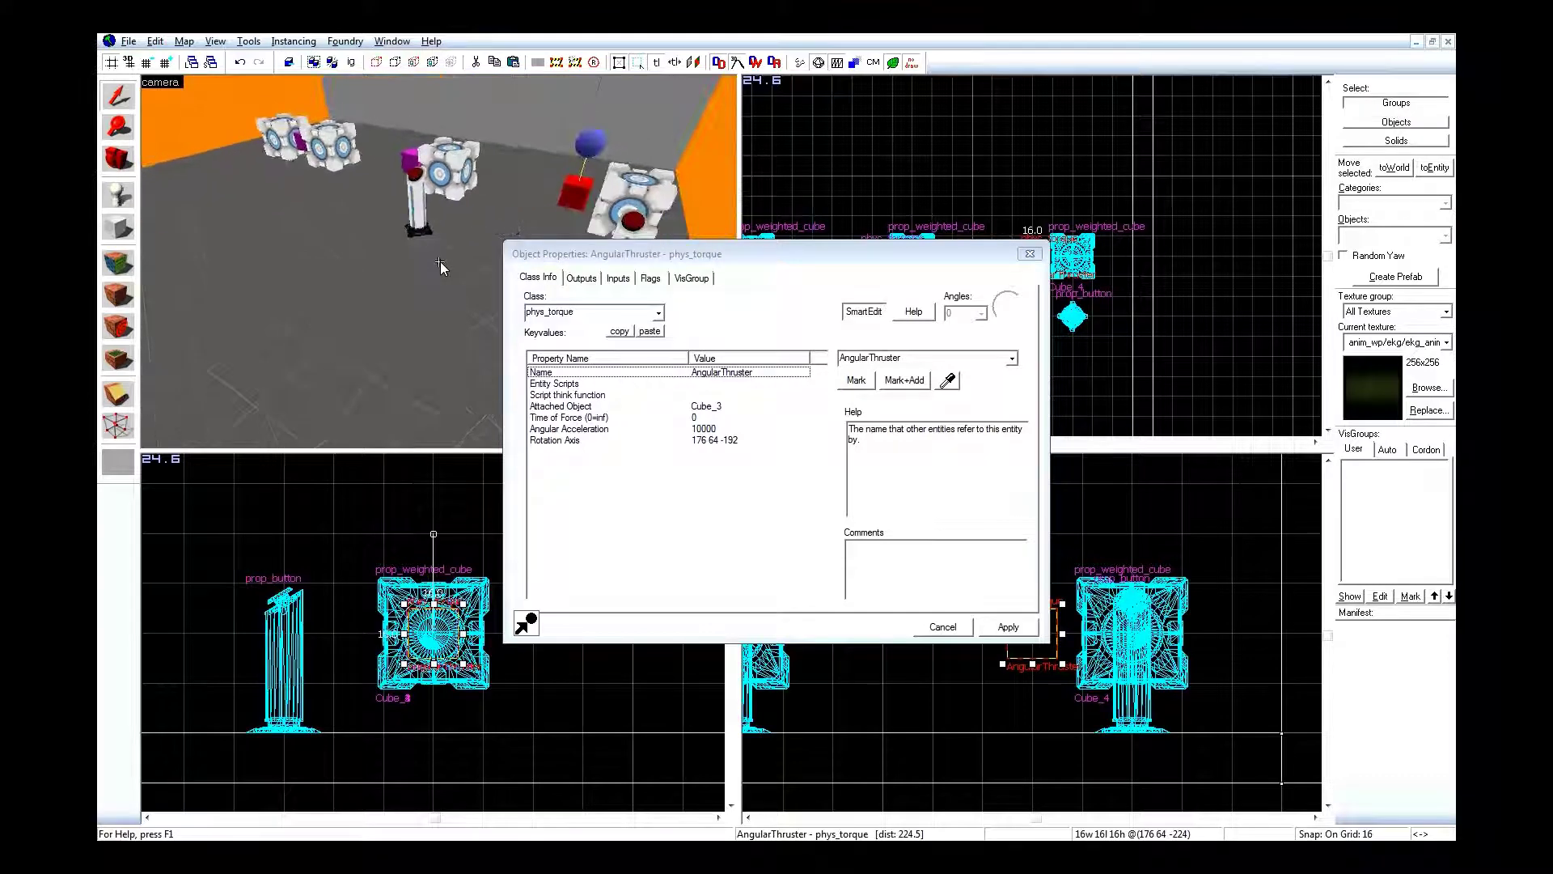
key(d)
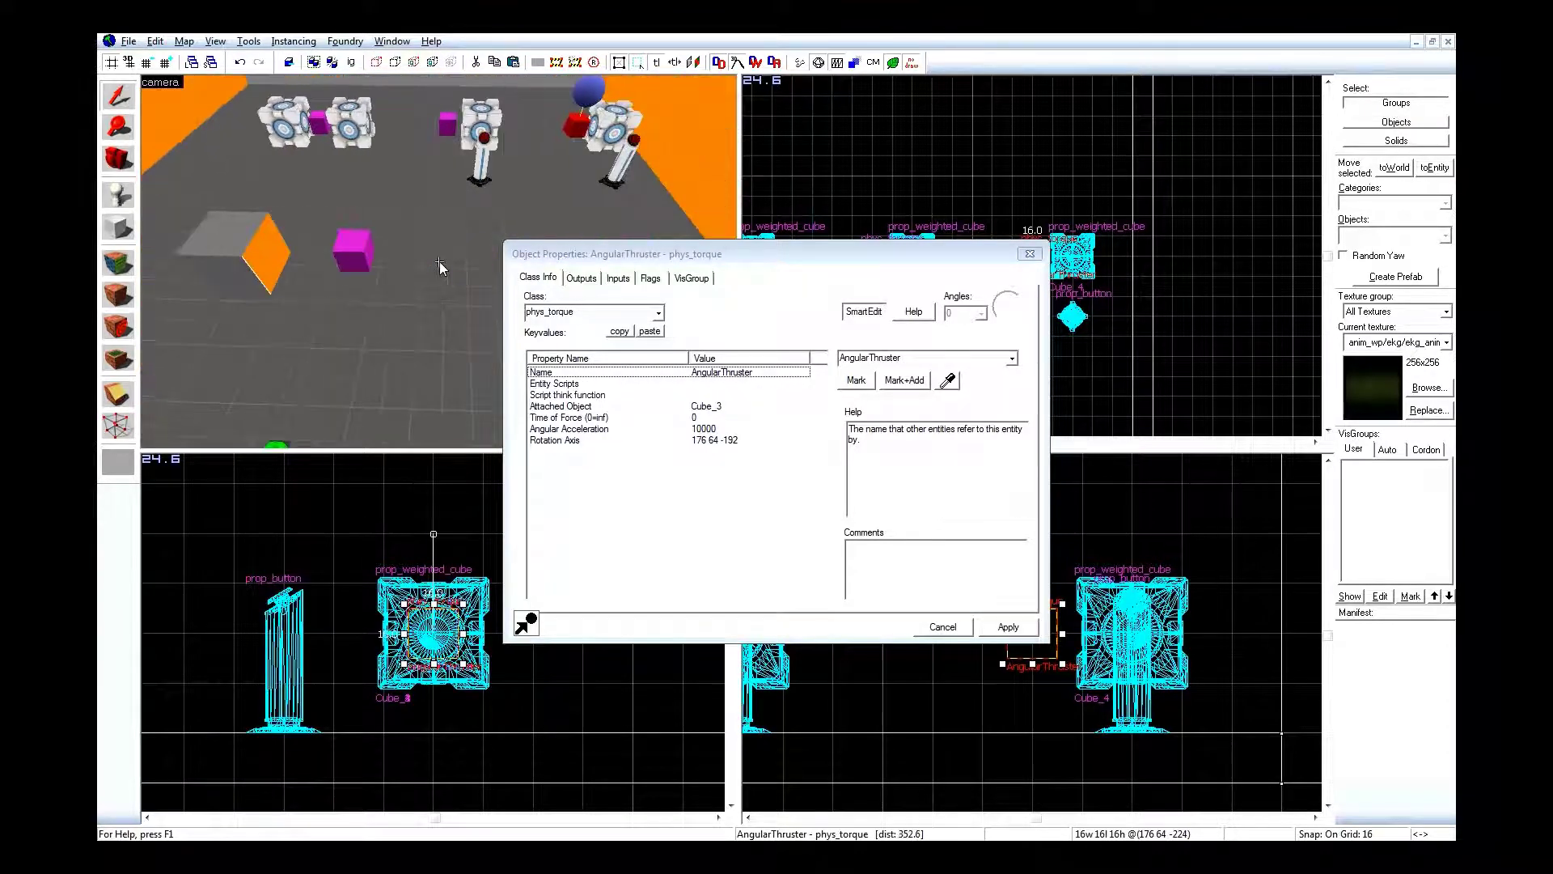
key(z)
click(1030, 254)
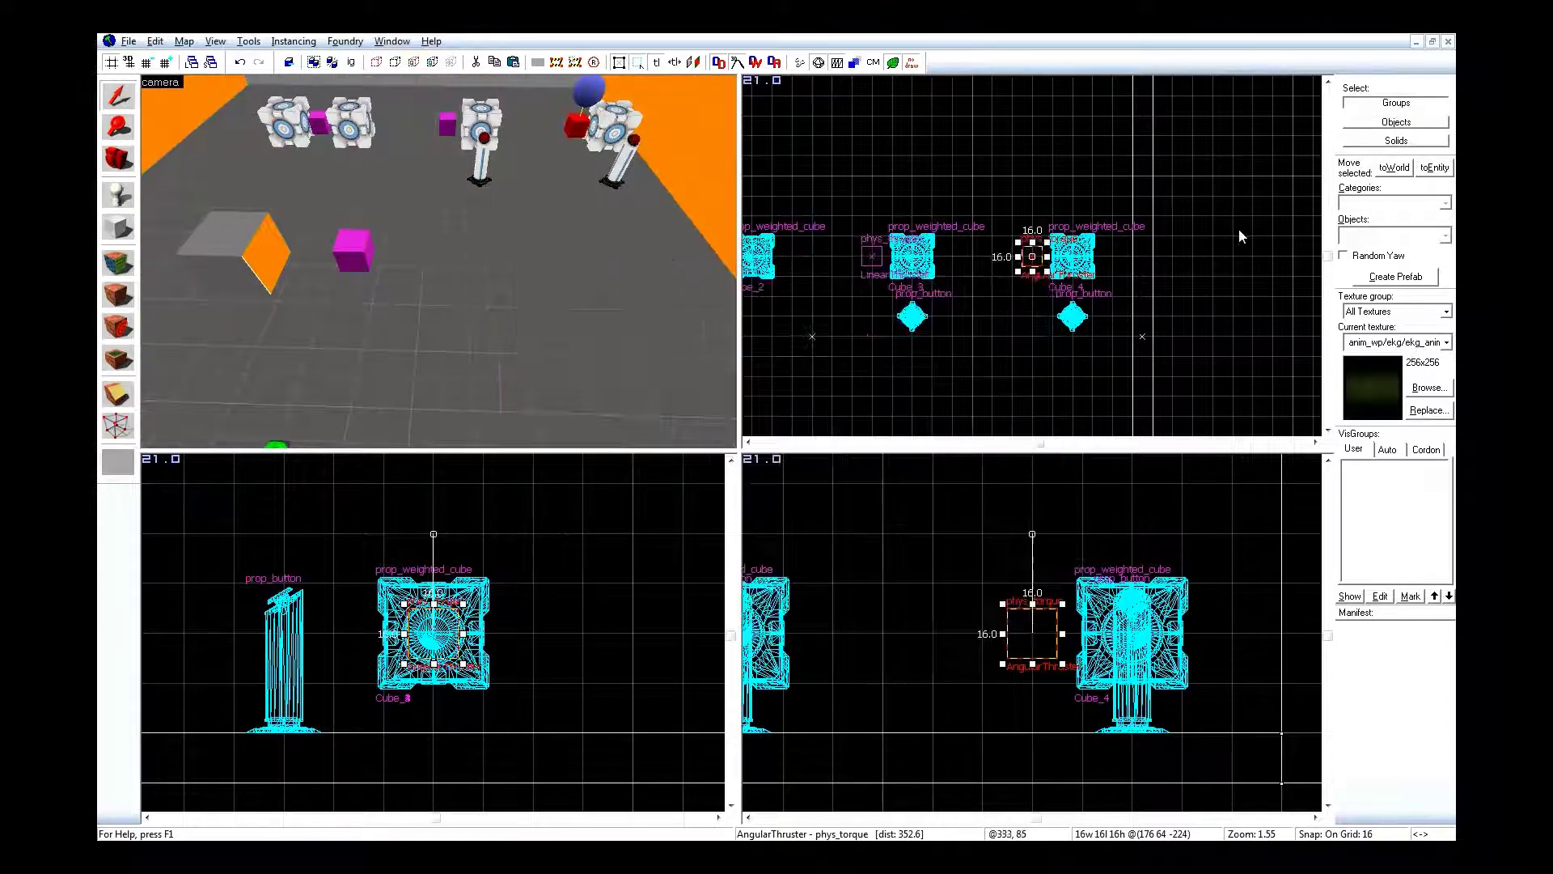
scroll(885, 187, down, 2)
click(846, 188)
drag(842, 215, 1071, 267)
key(Return)
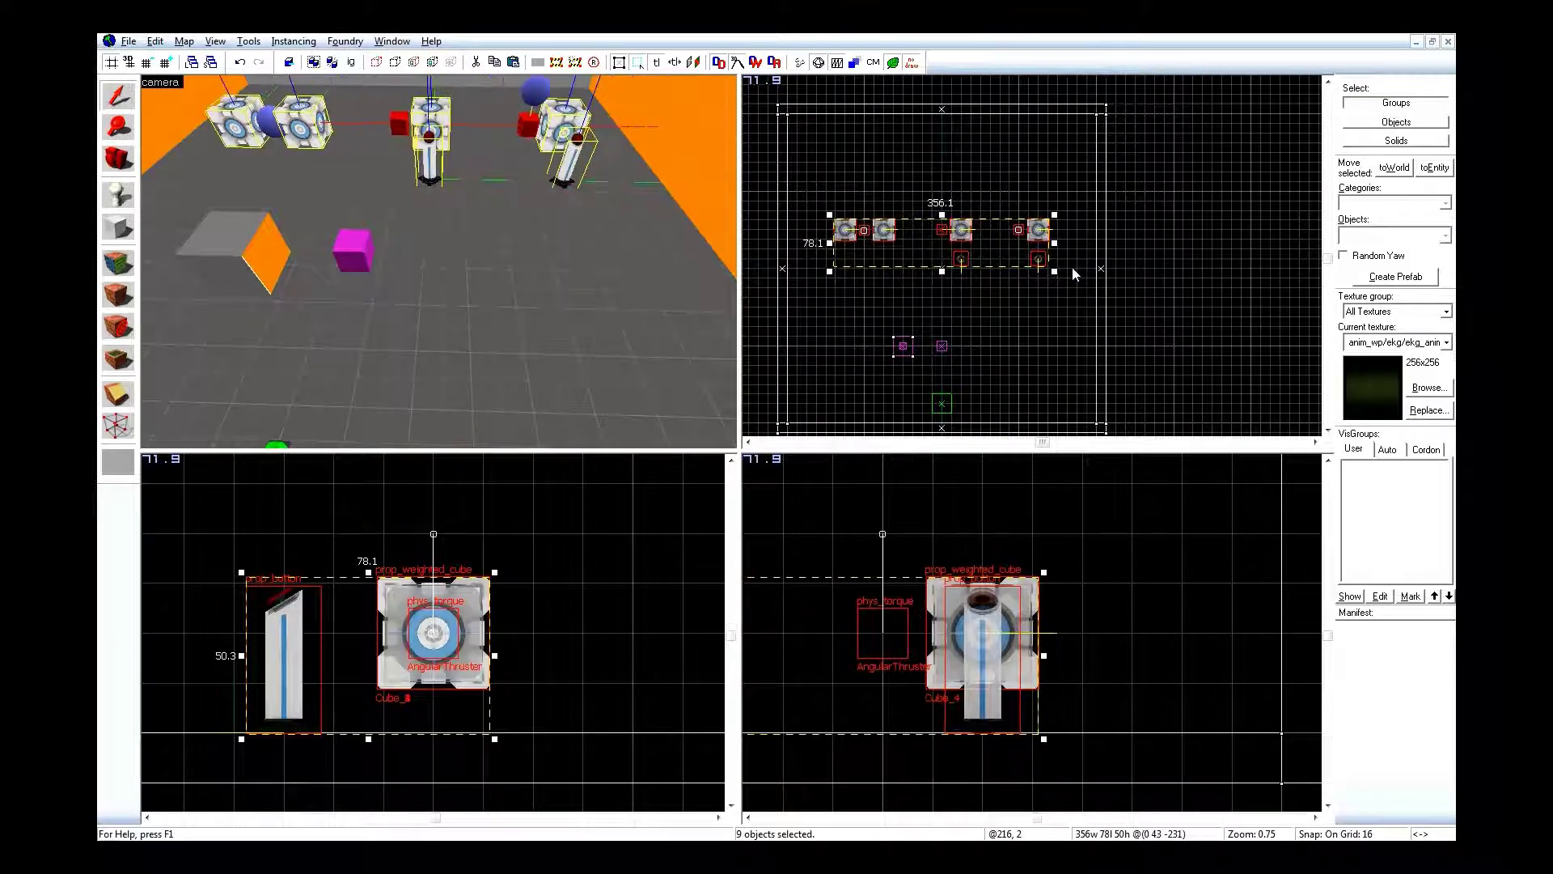
key(Left)
click(1070, 295)
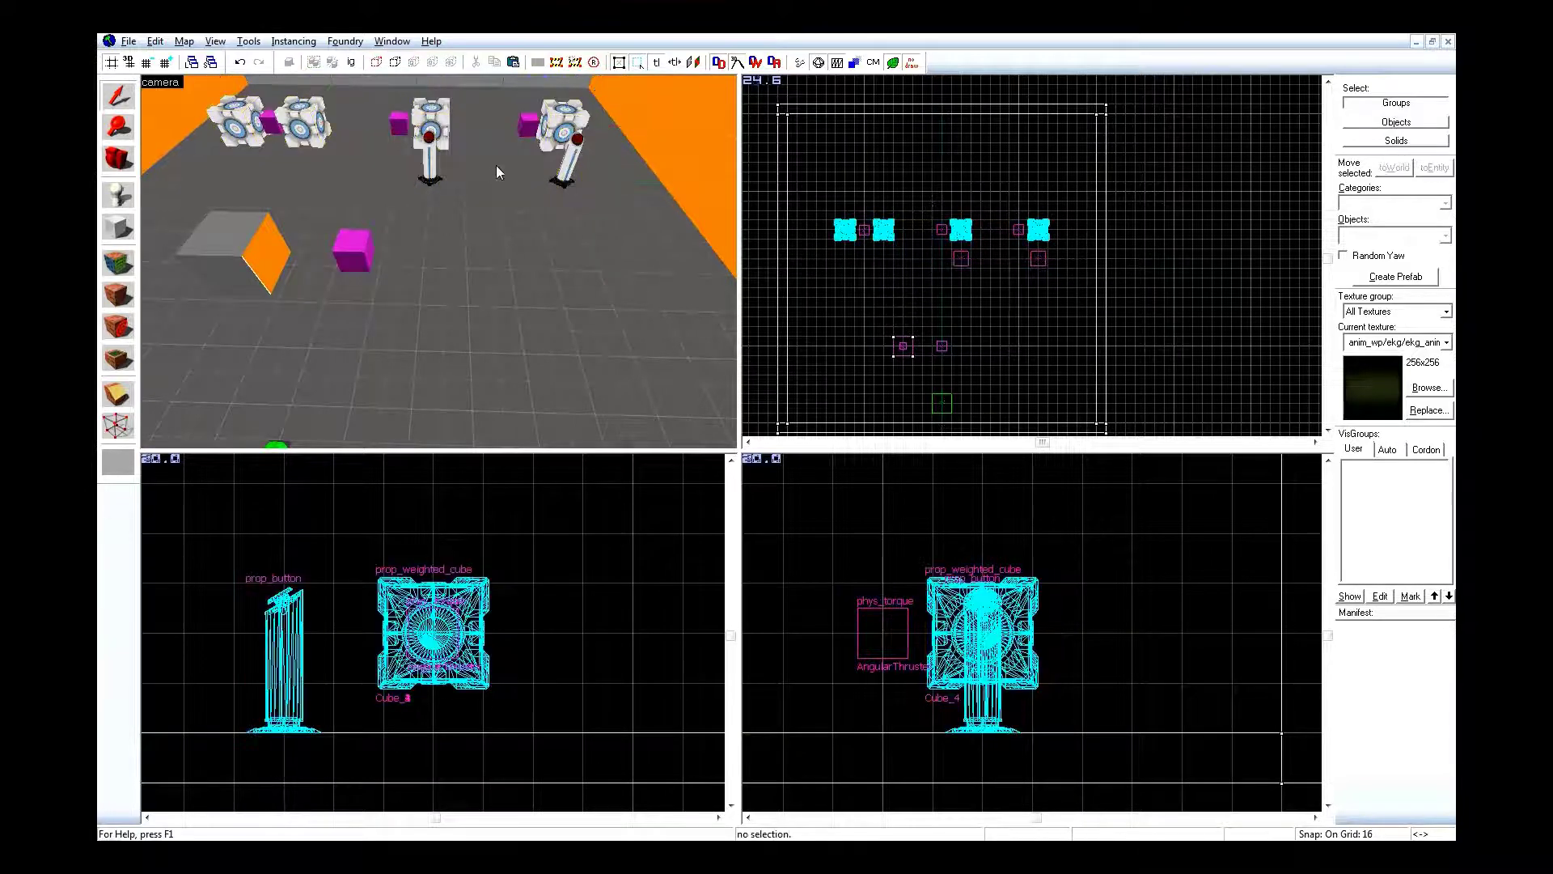
drag(497, 165, 440, 260)
key(w)
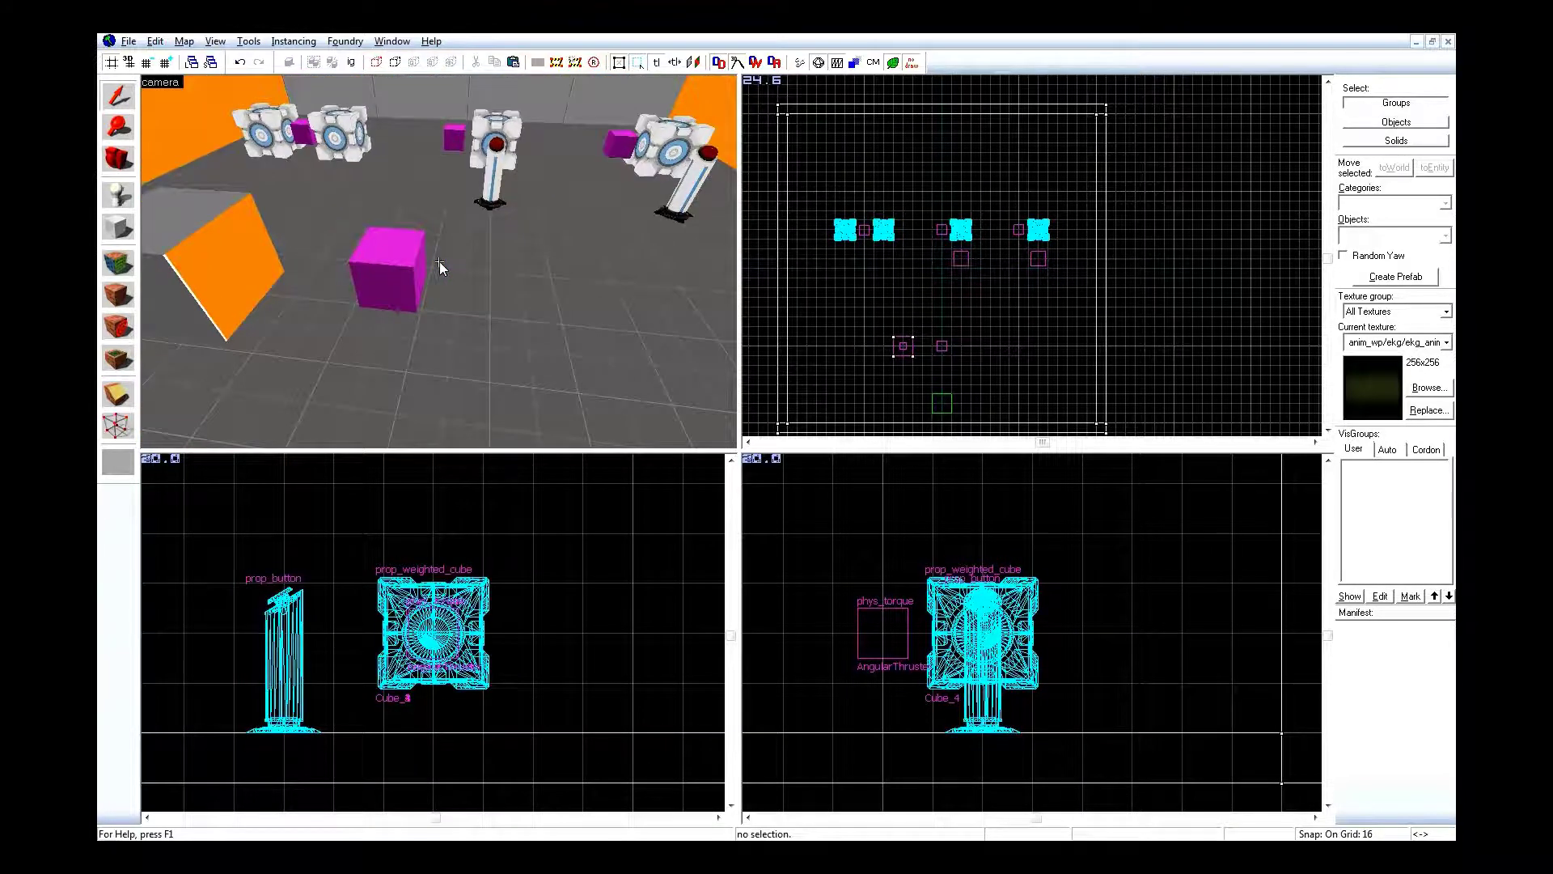
key(s)
key(w)
key(a)
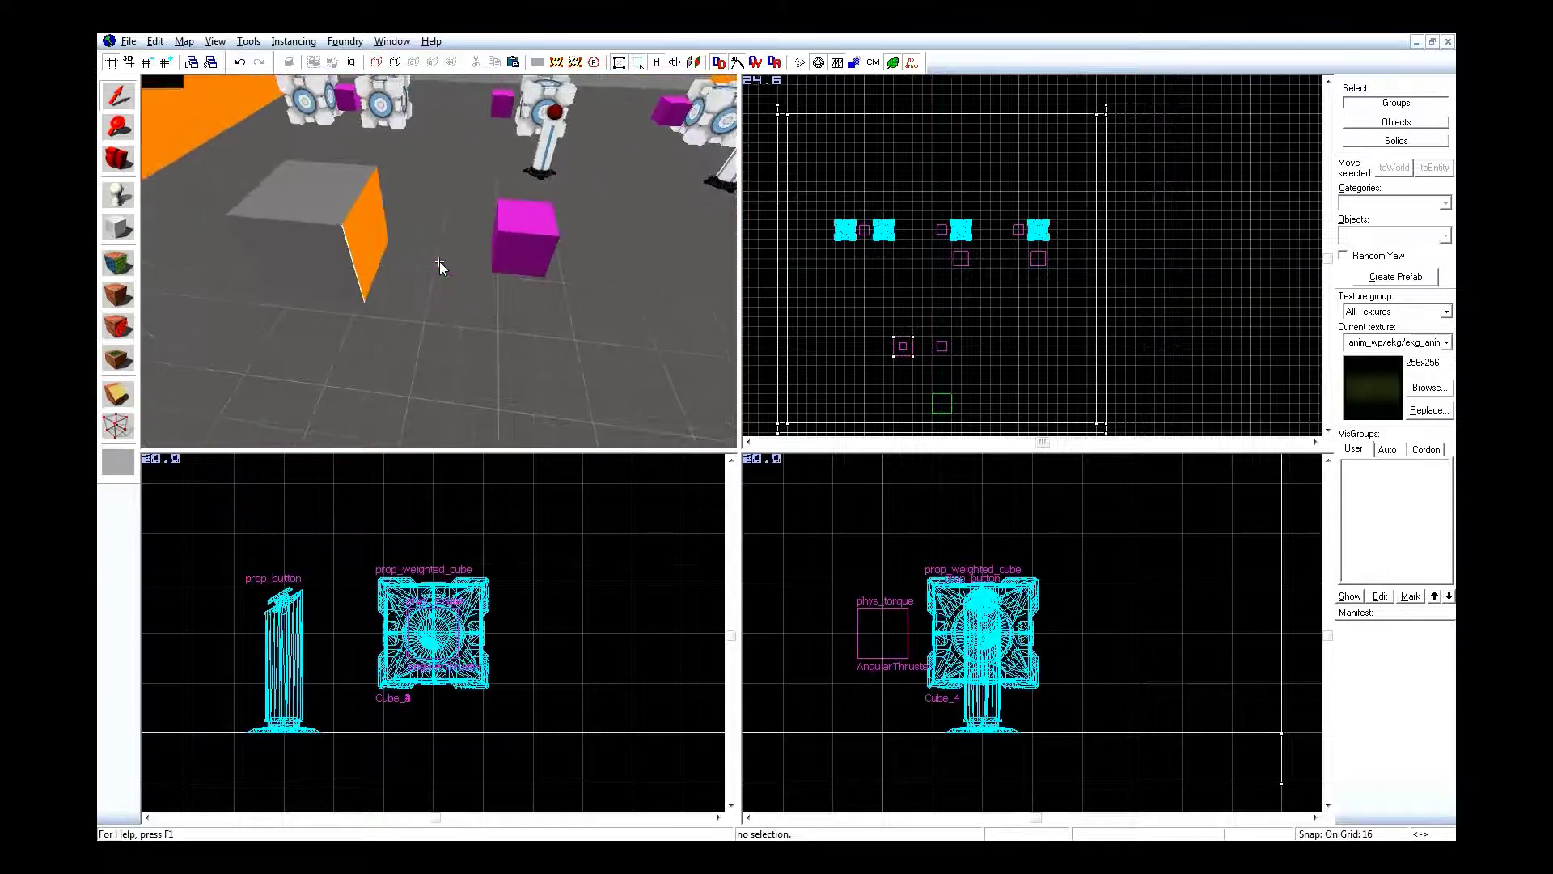
drag(890, 320, 984, 367)
key(Return)
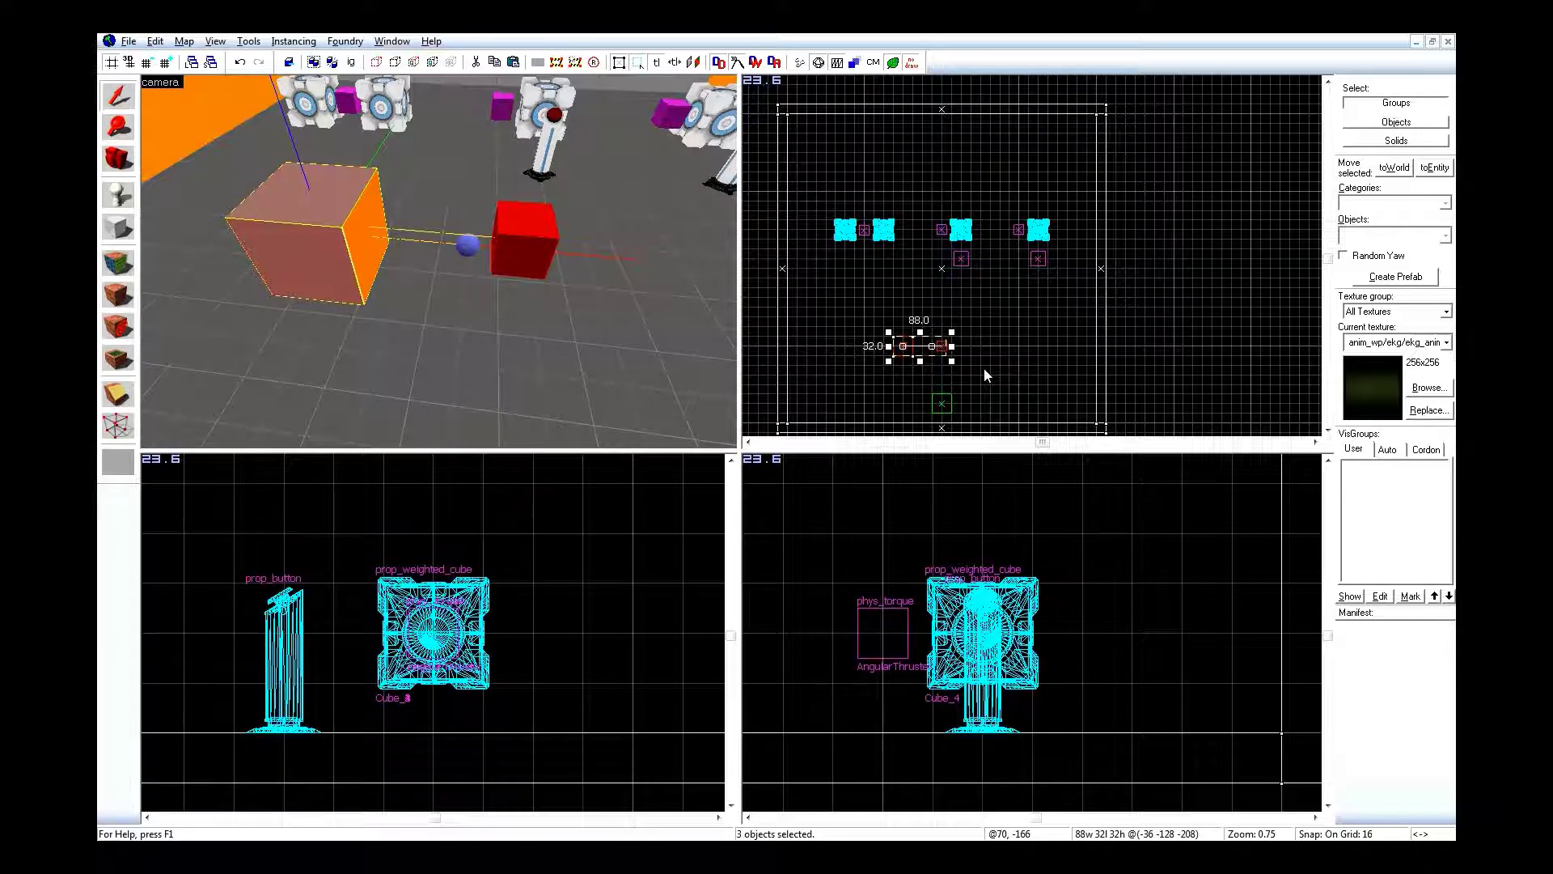
click(984, 370)
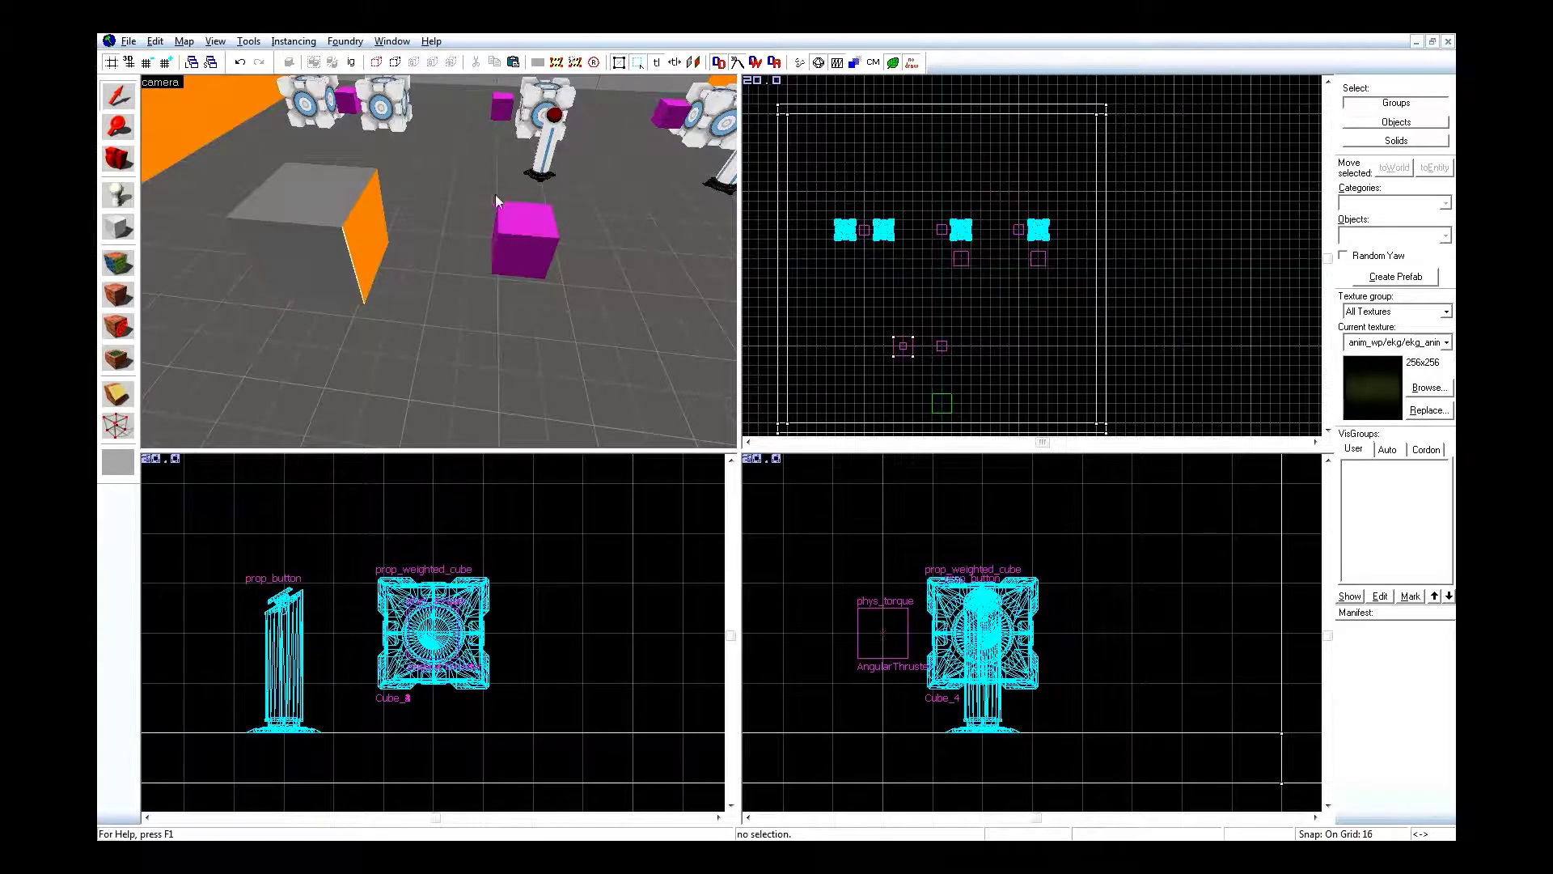
key(z)
key(w)
drag(833, 215, 901, 248)
key(Return)
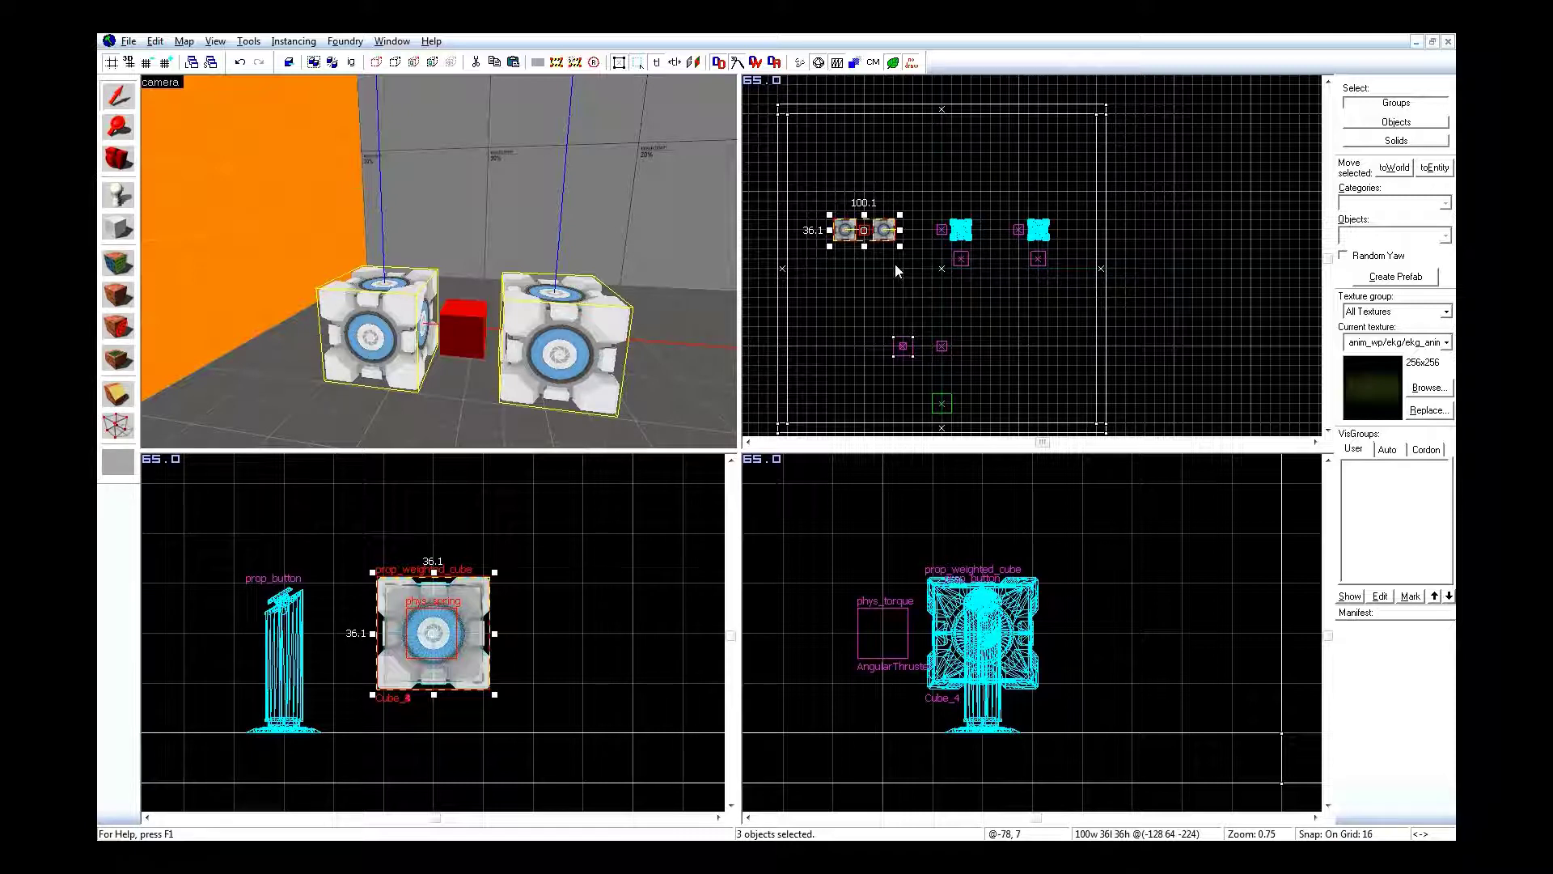
click(895, 264)
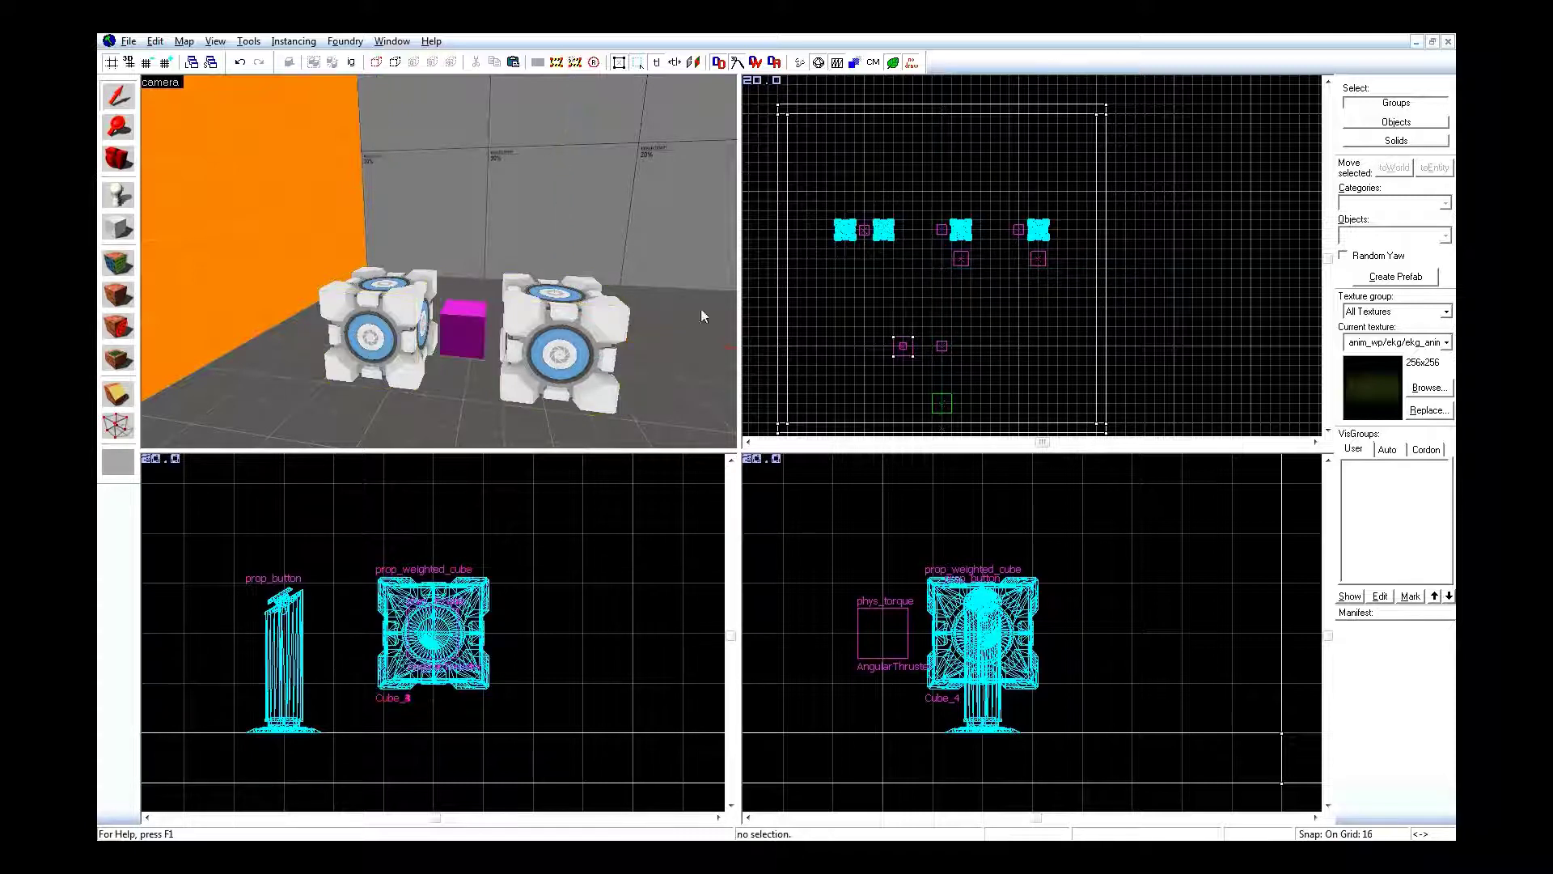
key(s)
key(d)
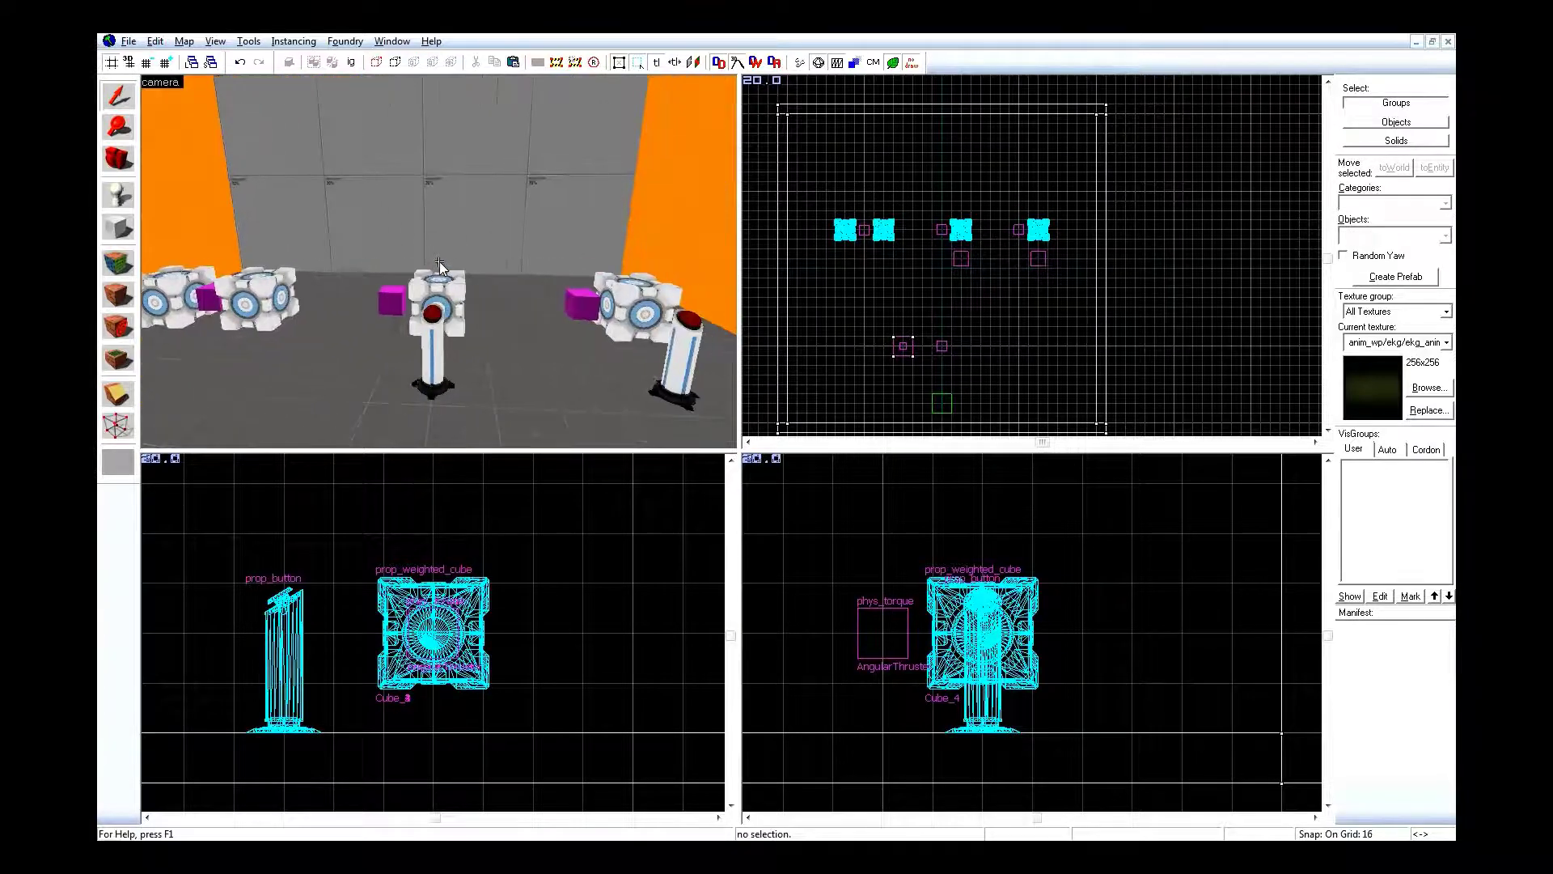
key(w)
key(s)
Inspect the LinearThruster, button and Cube_3 properties in turn.
click(416, 212)
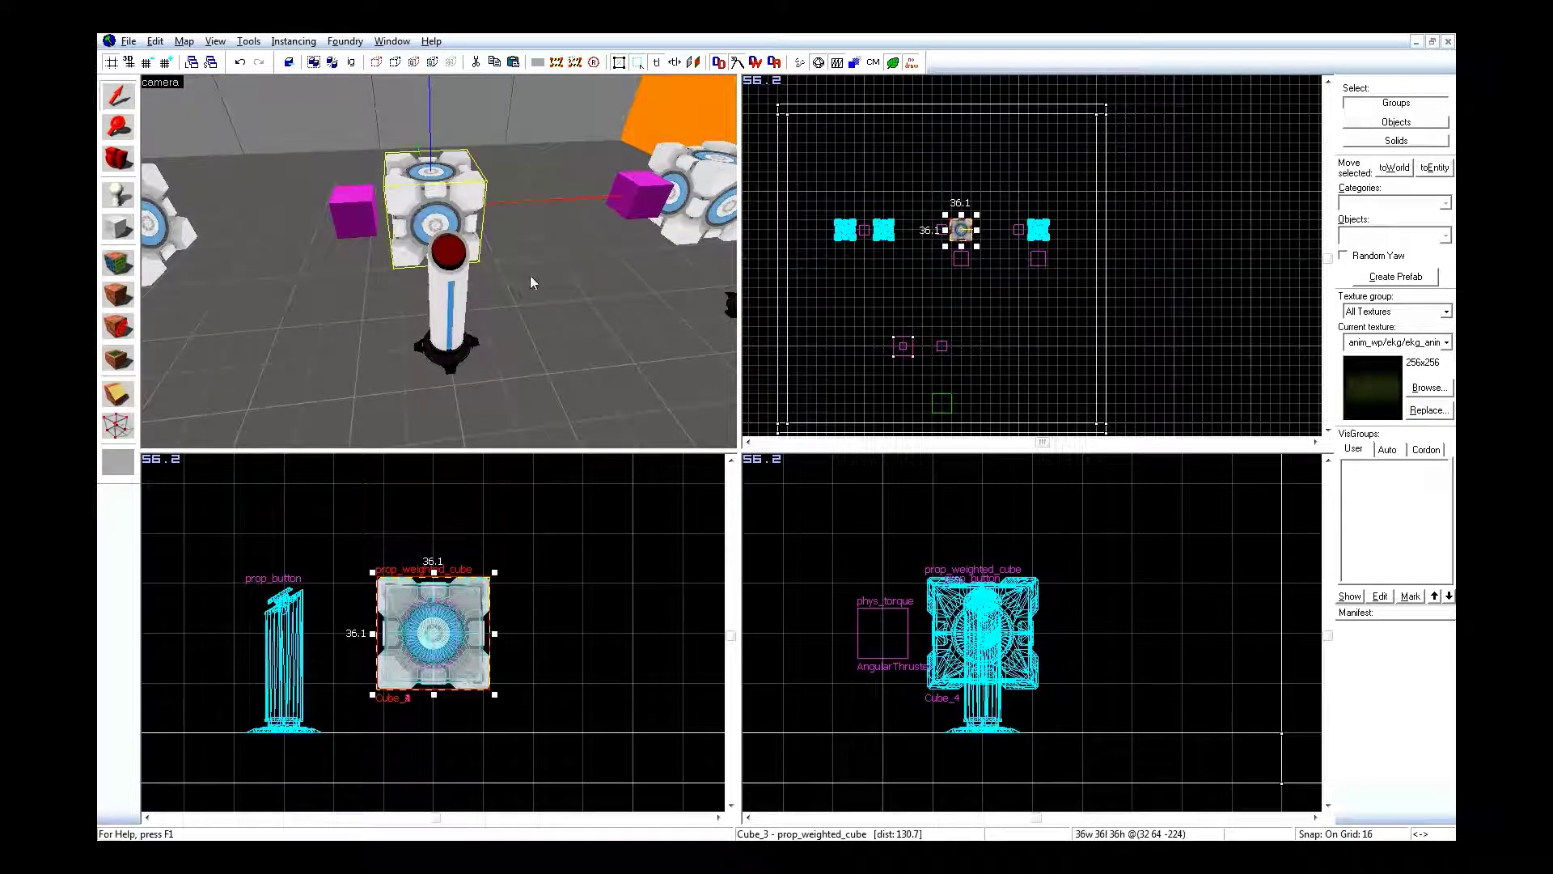
double_click(373, 203)
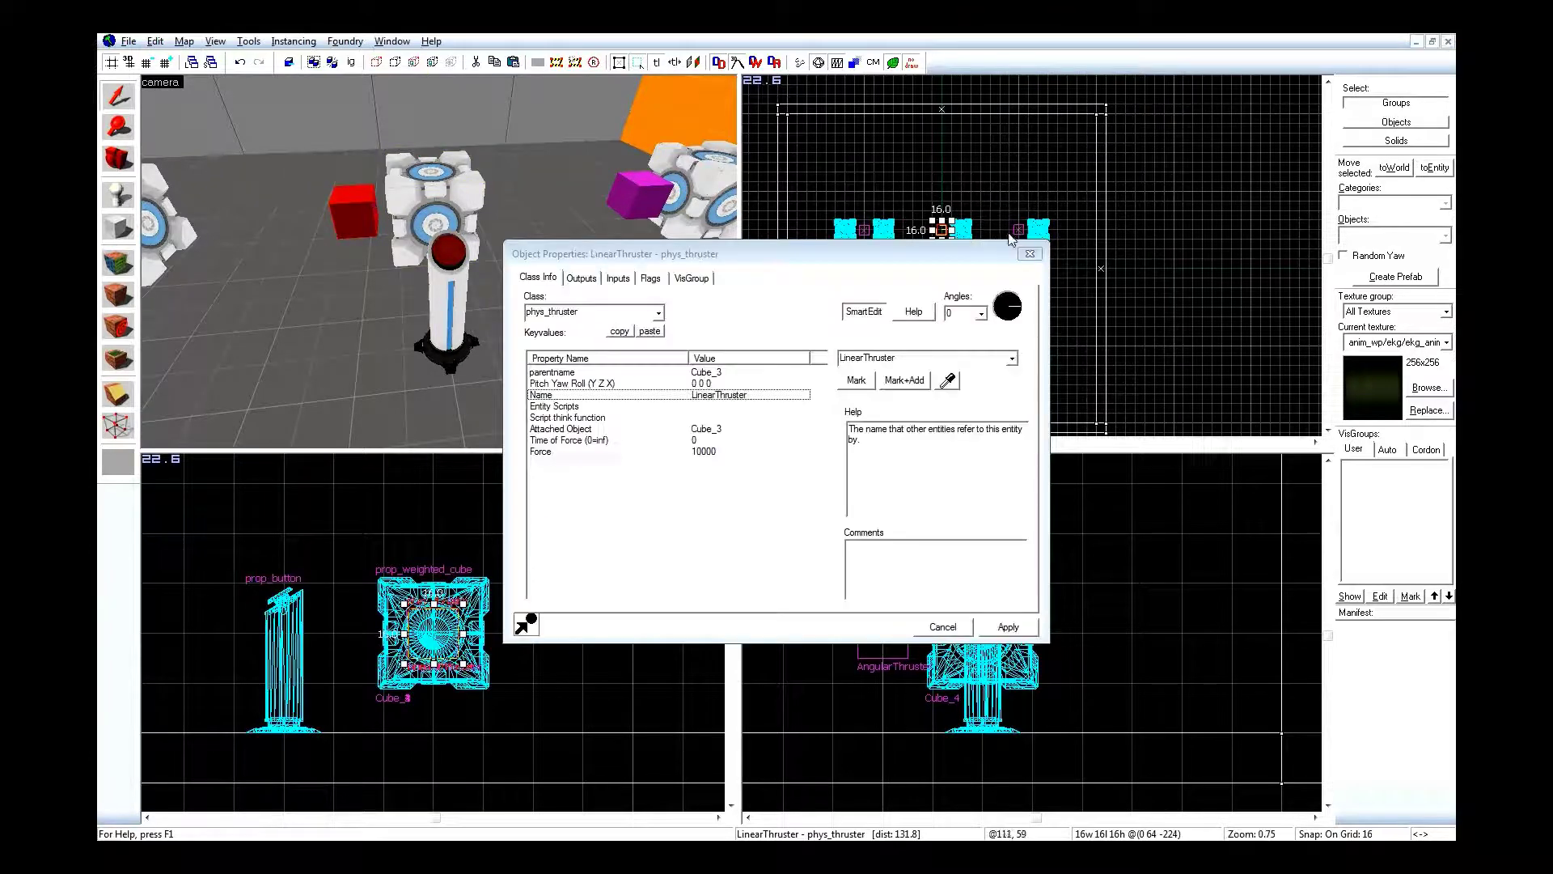
click(1029, 253)
double_click(451, 267)
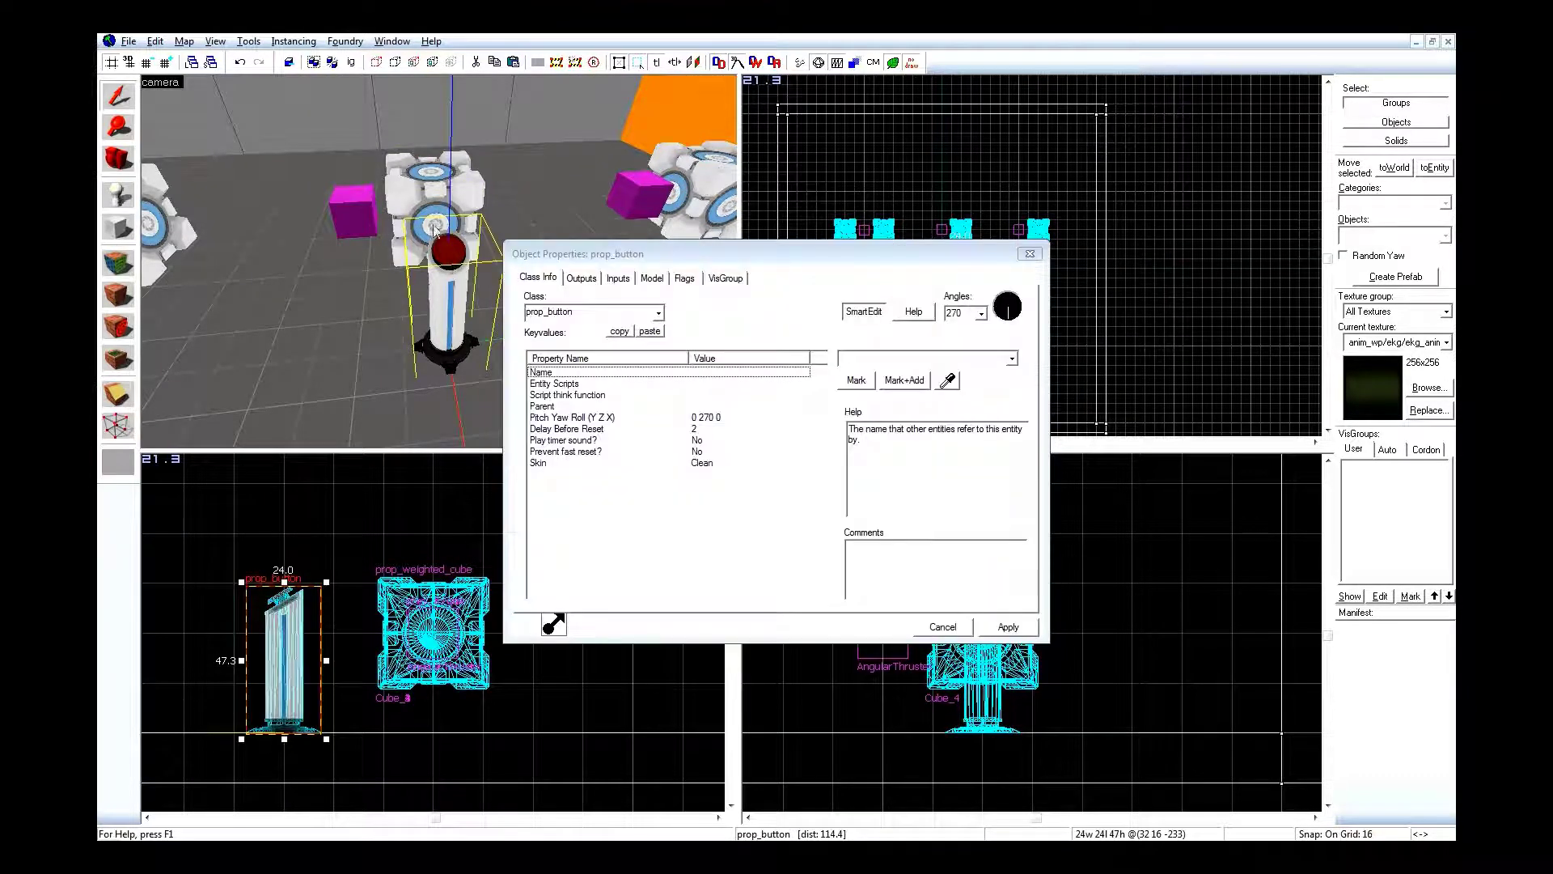
click(426, 210)
click(1030, 253)
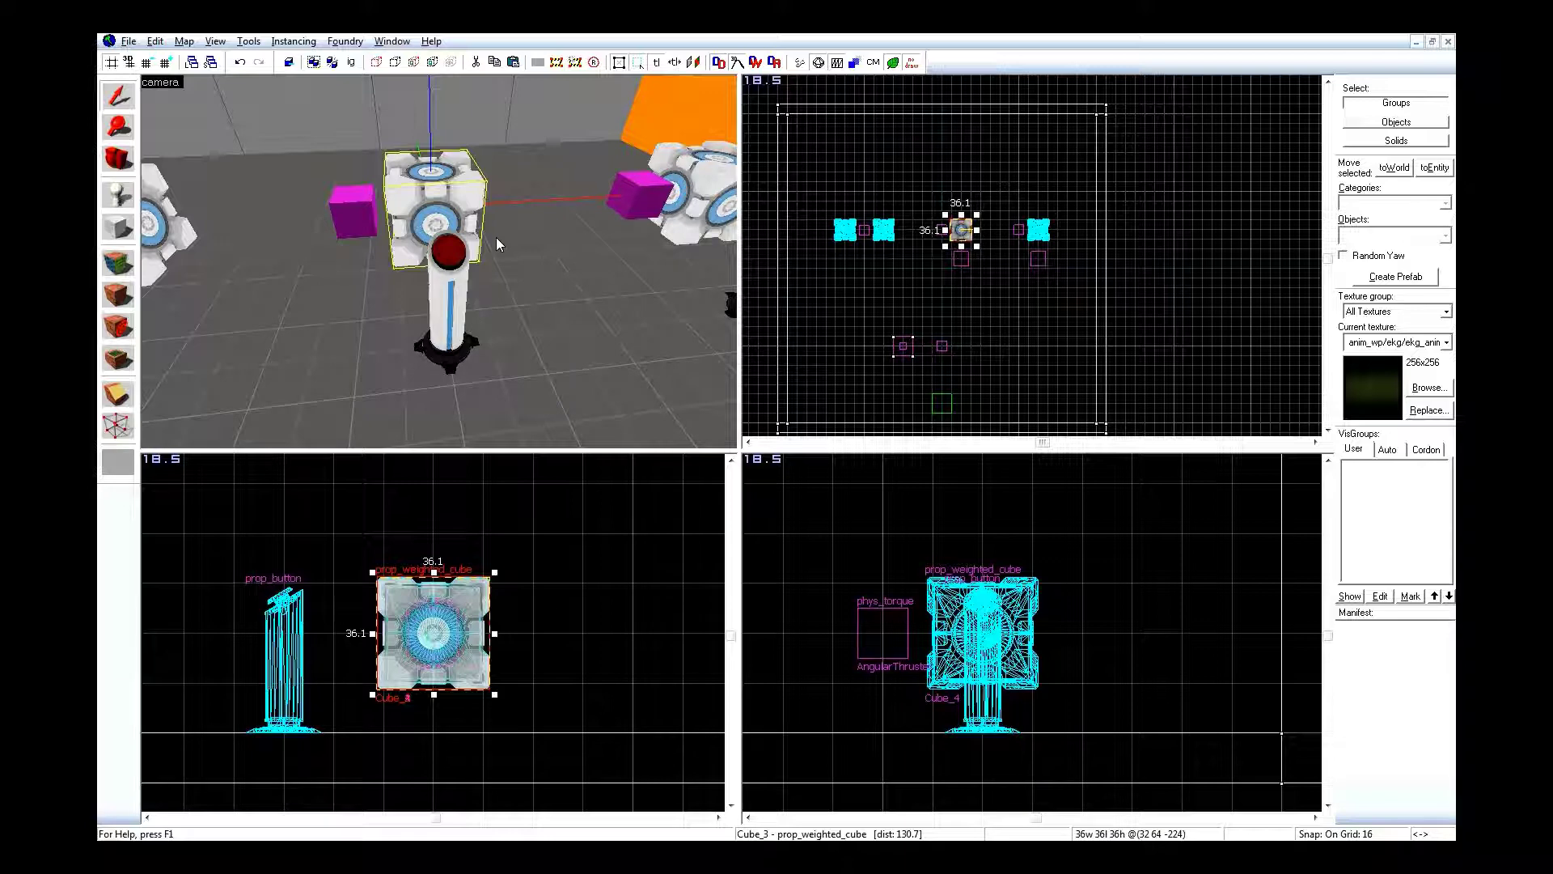
Compare the LinearThruster and Cube_3 properties, then switch to the AngularThruster's.
double_click(354, 212)
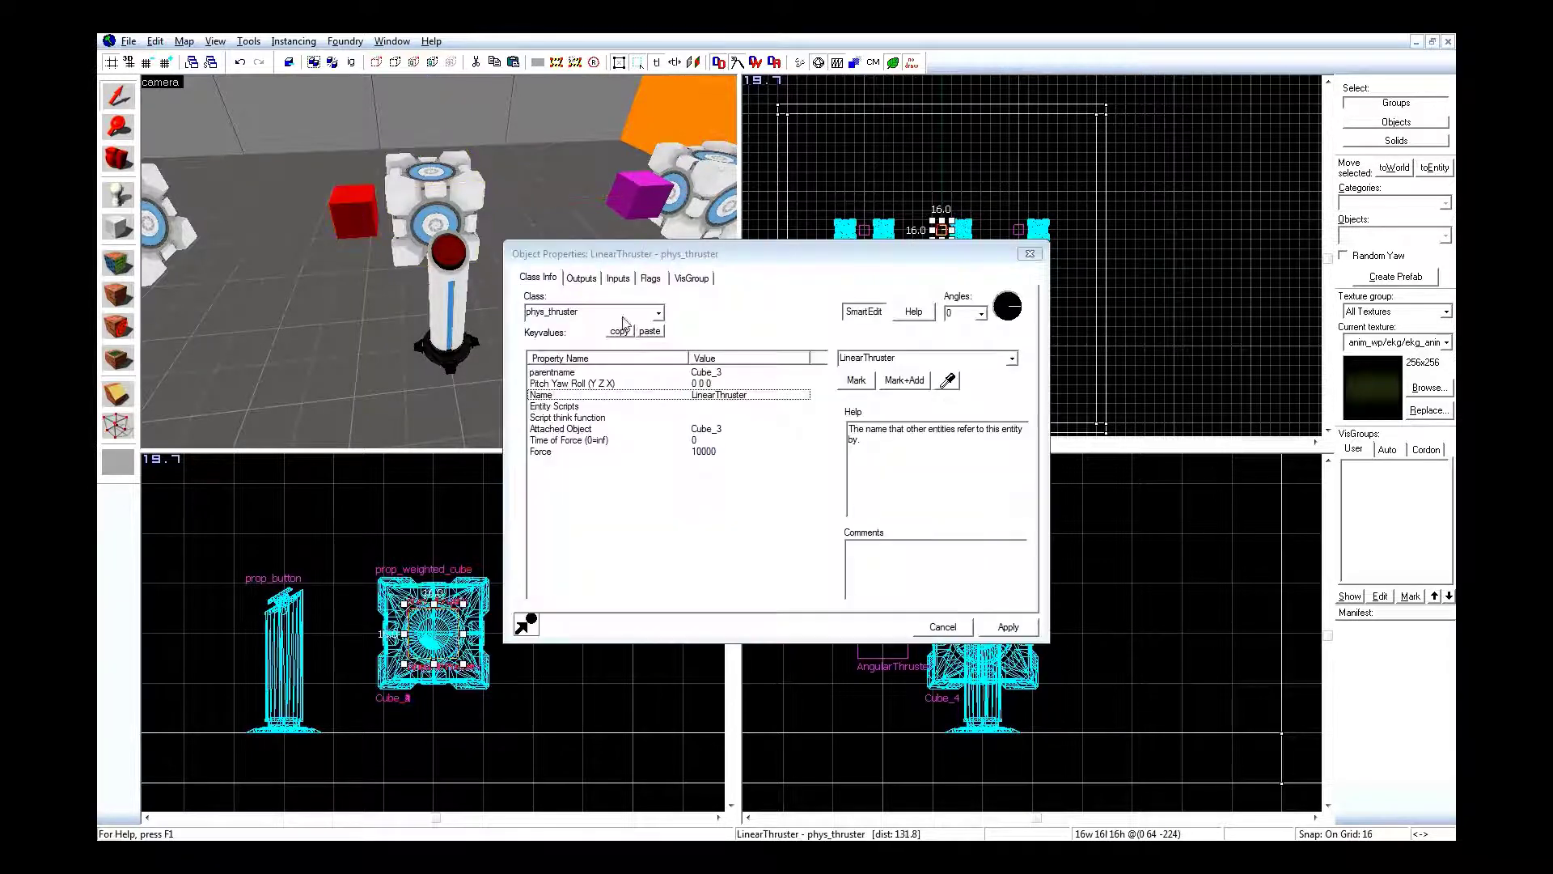
click(435, 196)
click(347, 214)
click(655, 198)
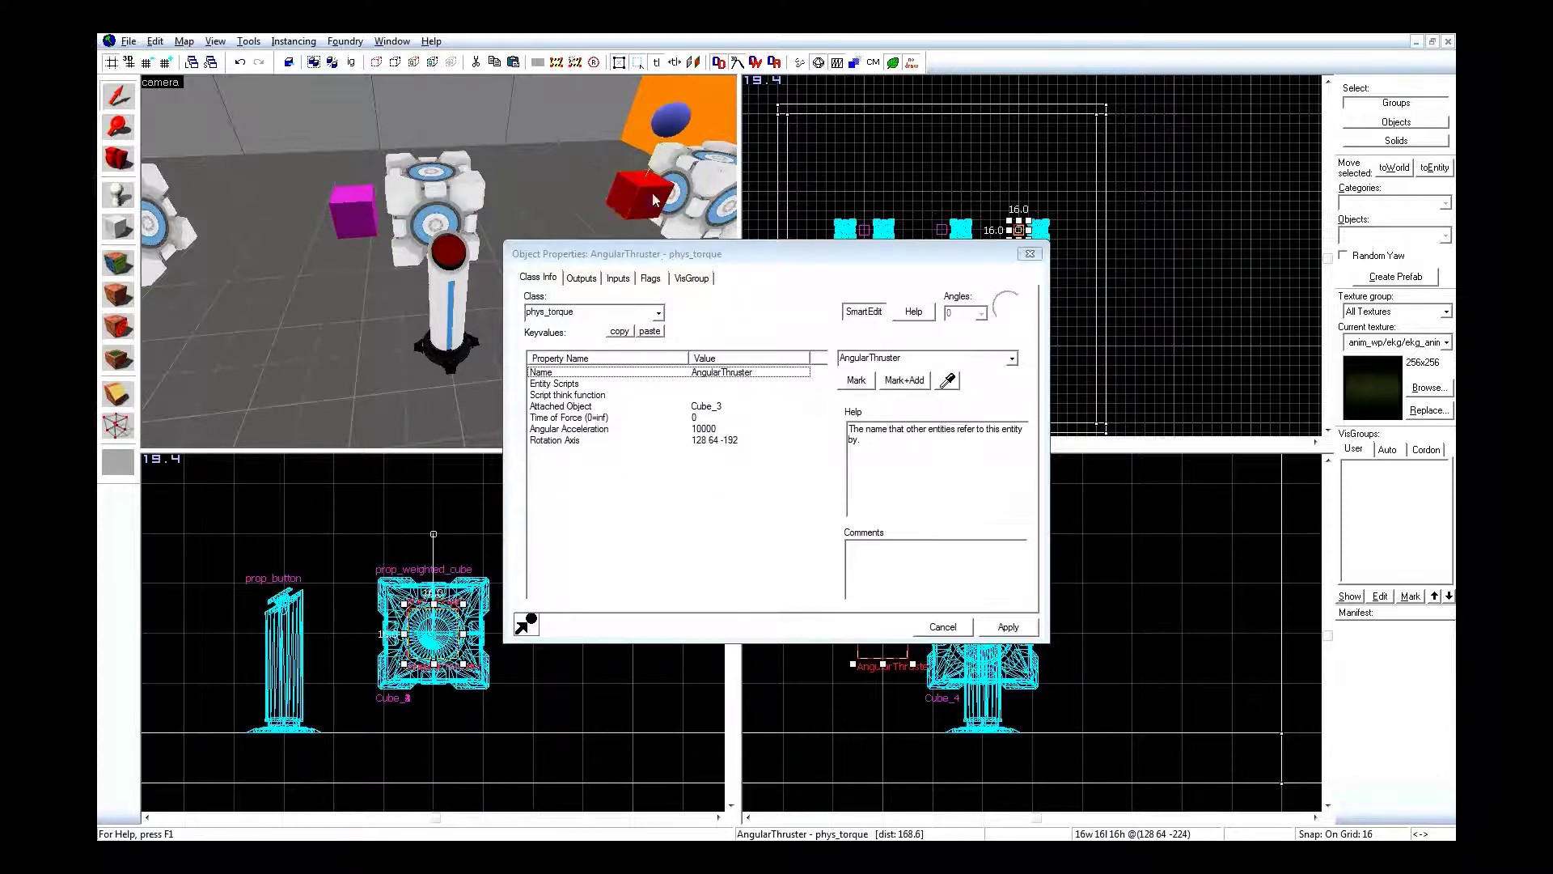
key(d)
key(w)
key(z)
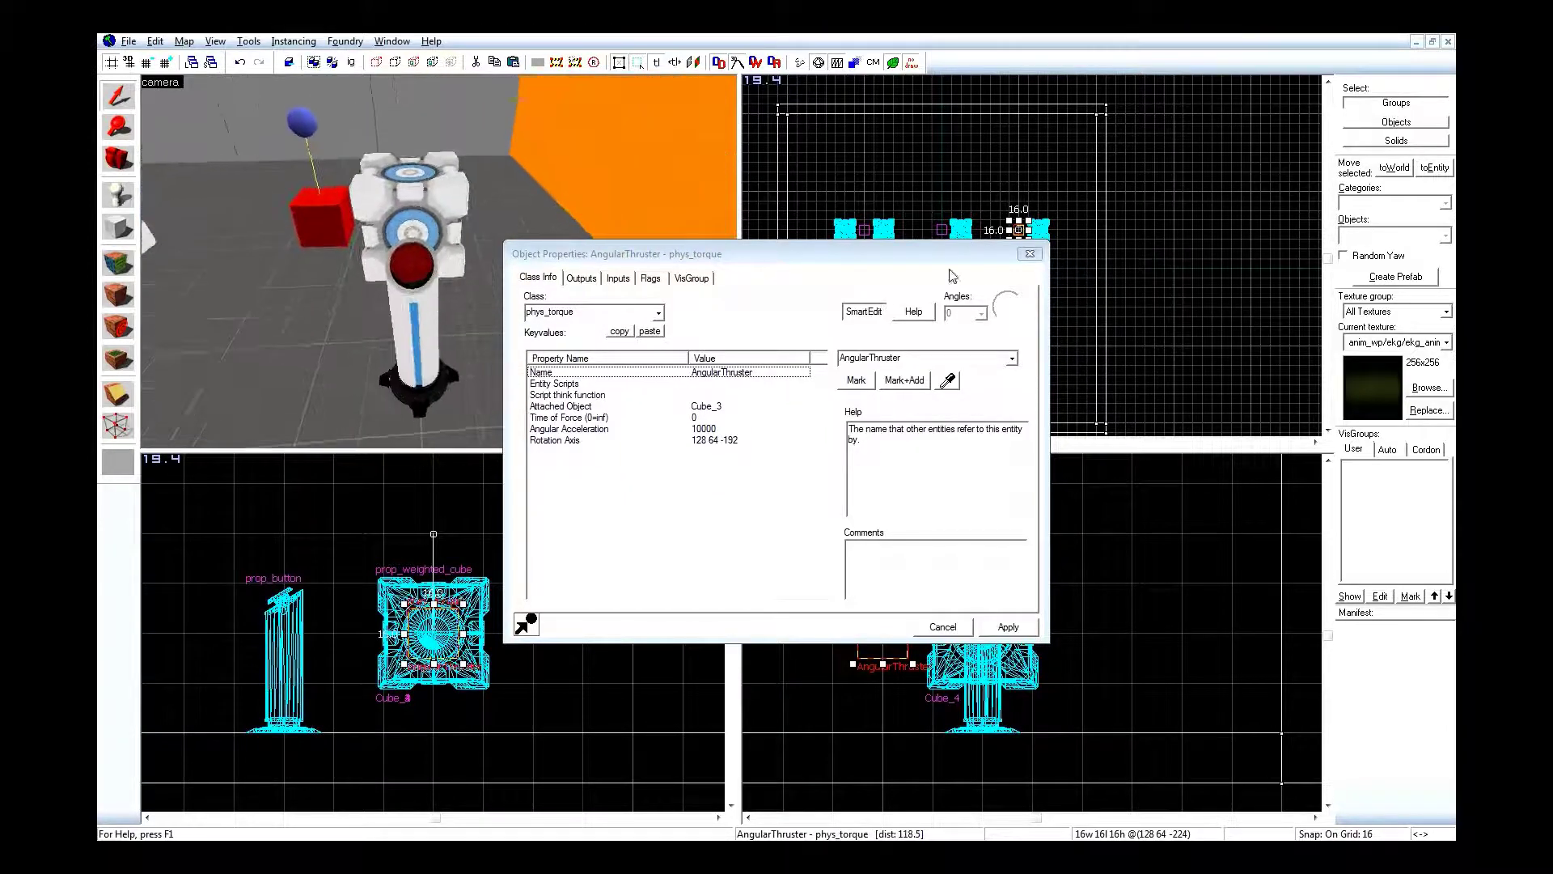
Reopen the AngularThruster phys_torque properties: attached to Cube_3, Angular Acceleration 10000.
click(1030, 255)
click(1039, 232)
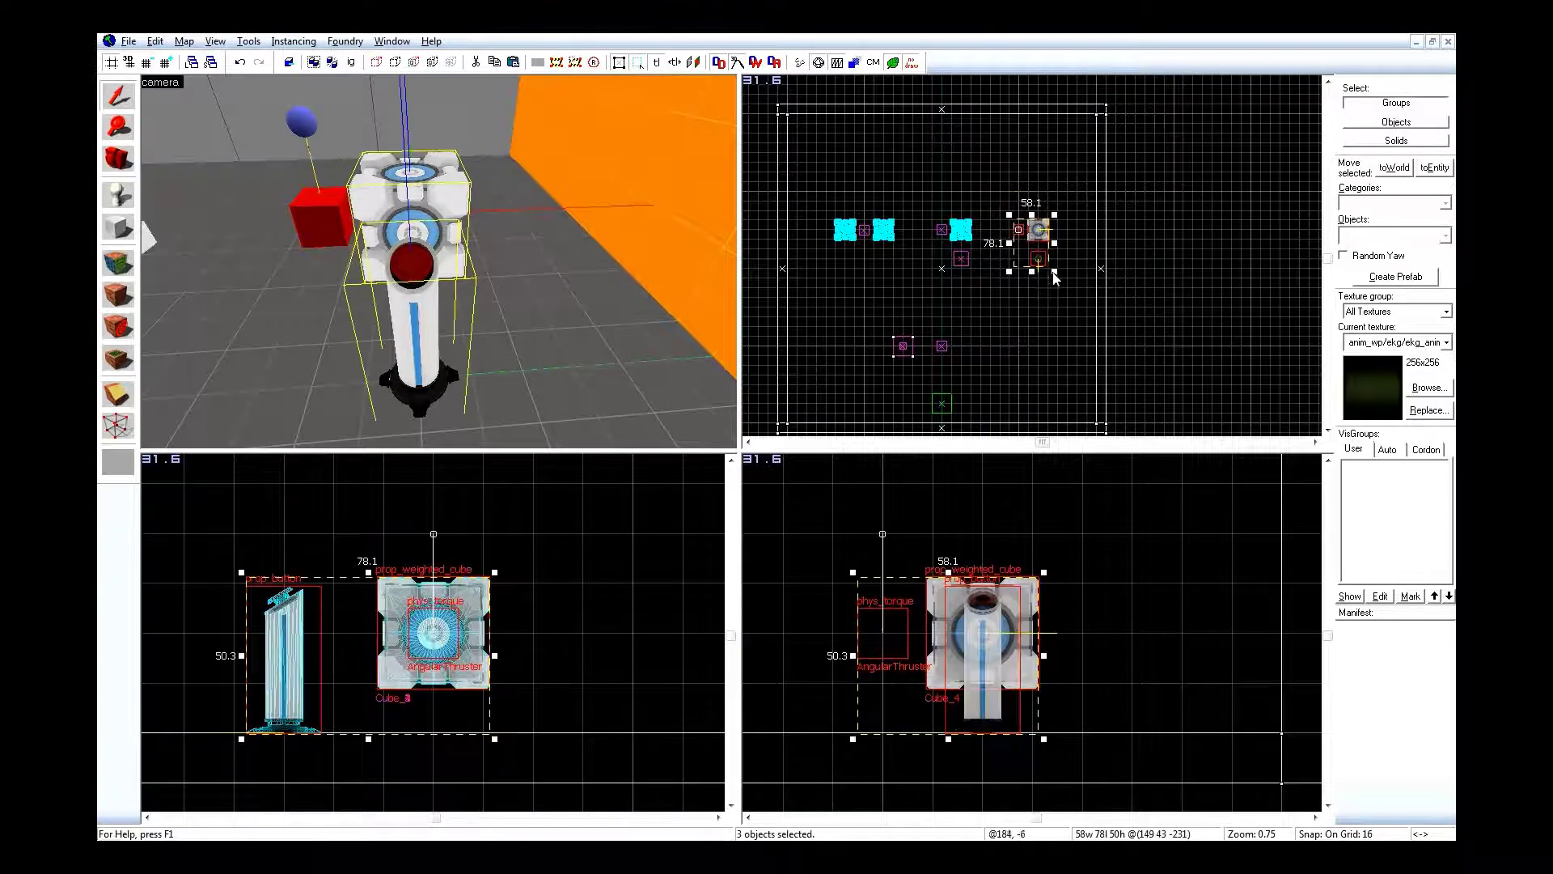
click(1037, 314)
key(a)
double_click(376, 226)
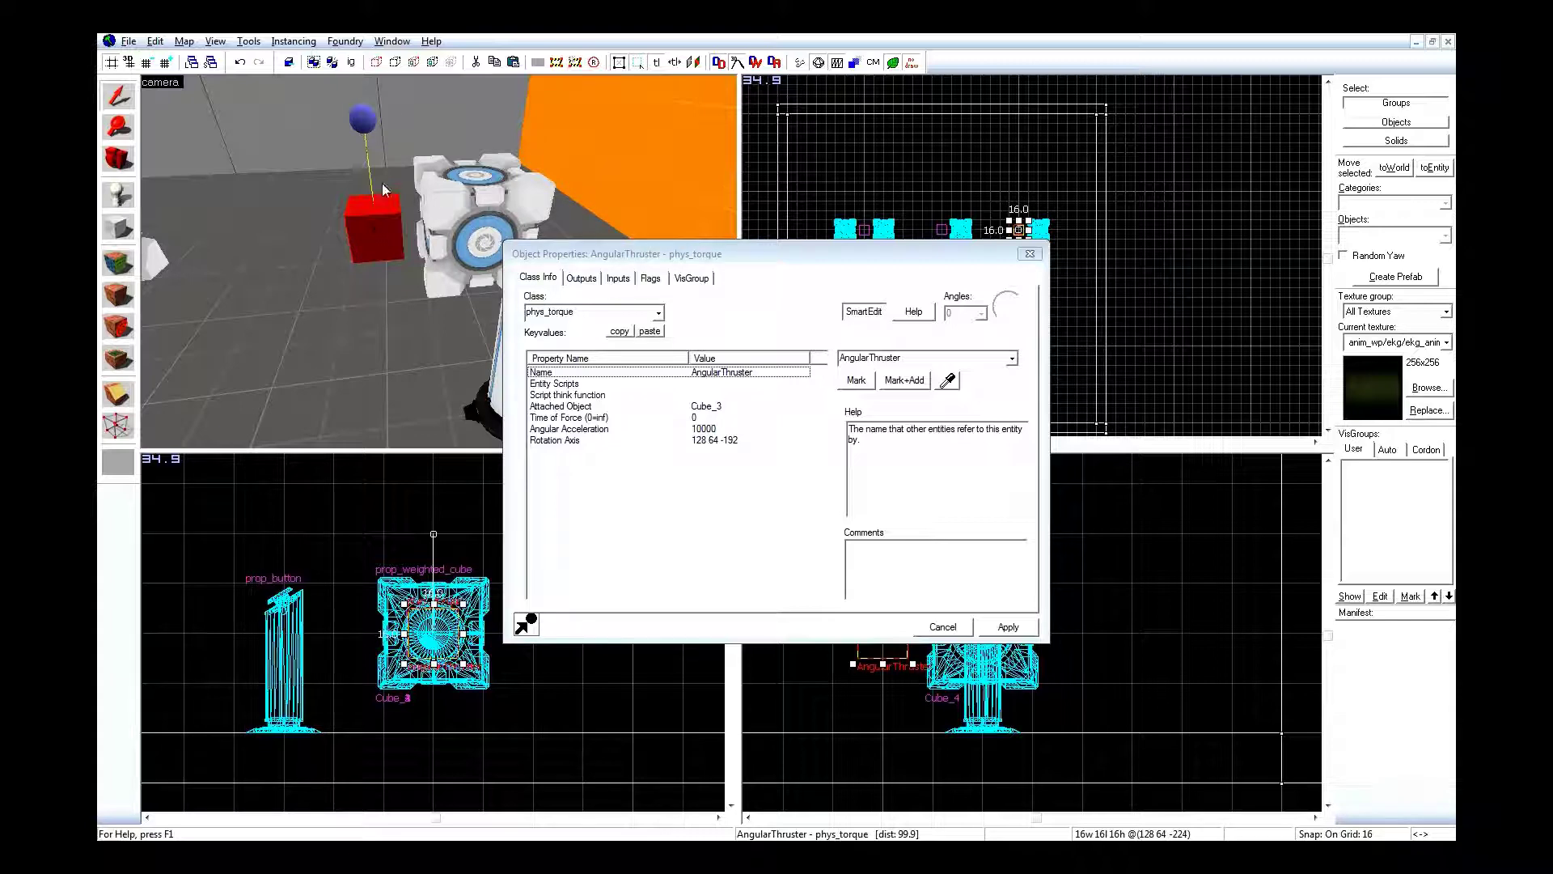
click(910, 313)
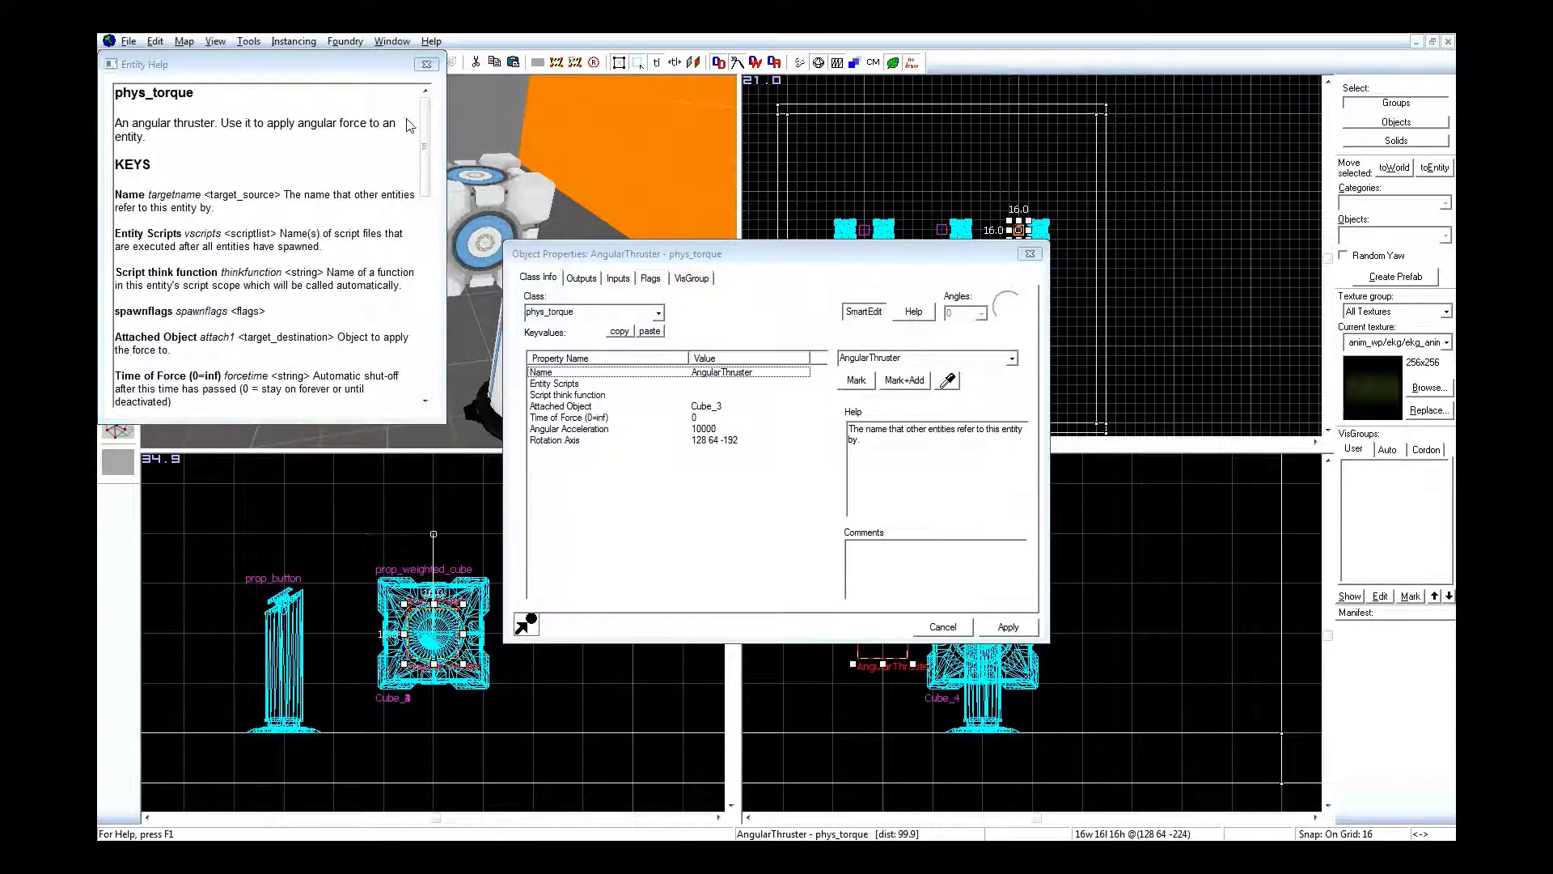
drag(424, 147, 425, 105)
click(427, 64)
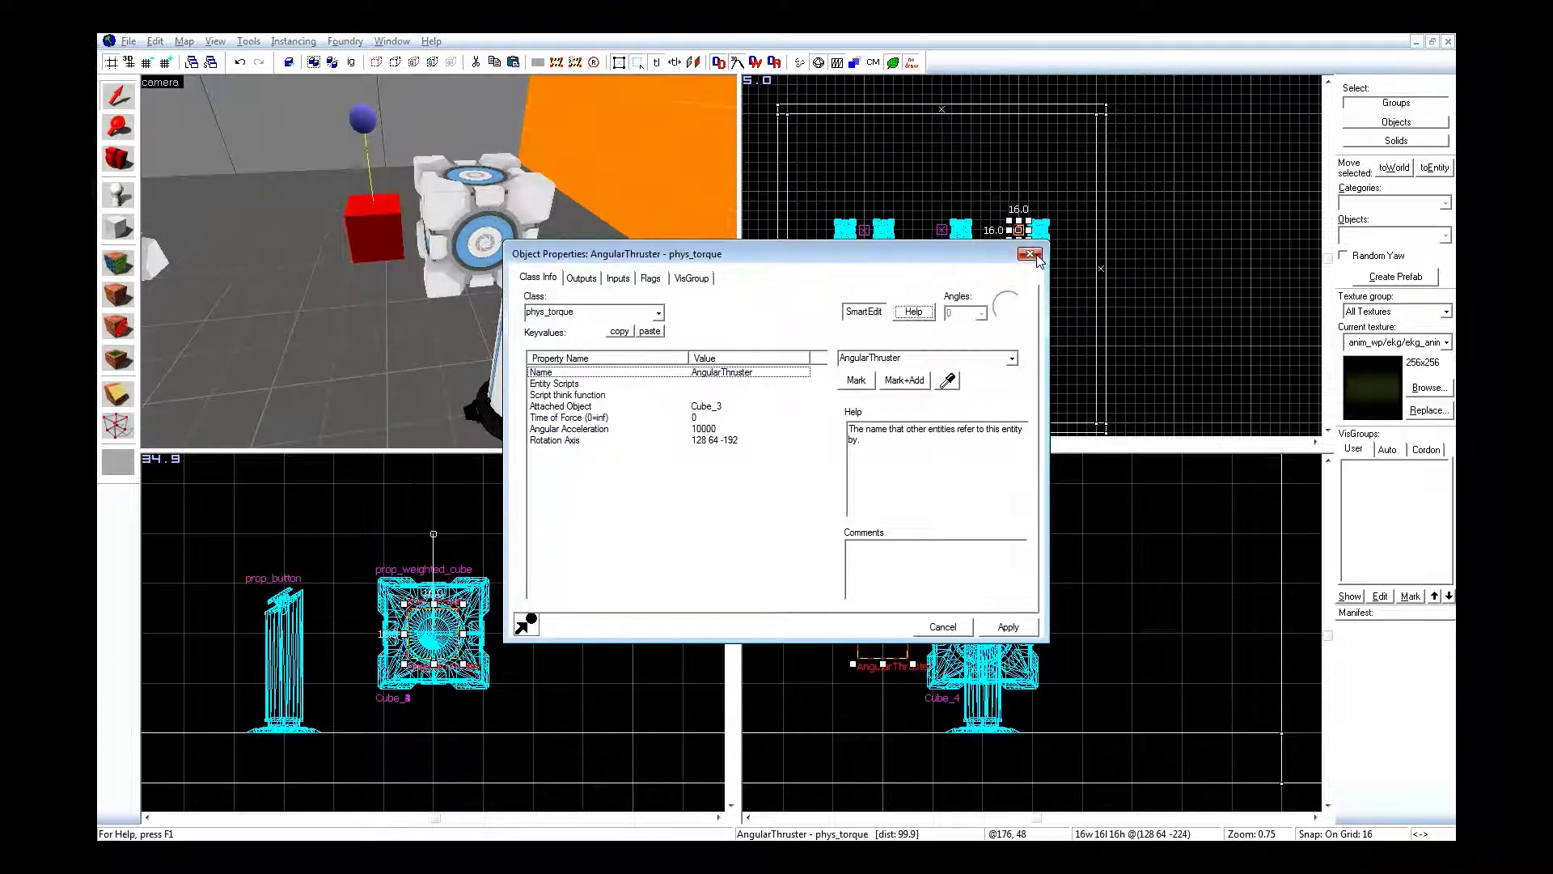
click(1031, 254)
click(1166, 187)
key(shift+e)
click(1428, 232)
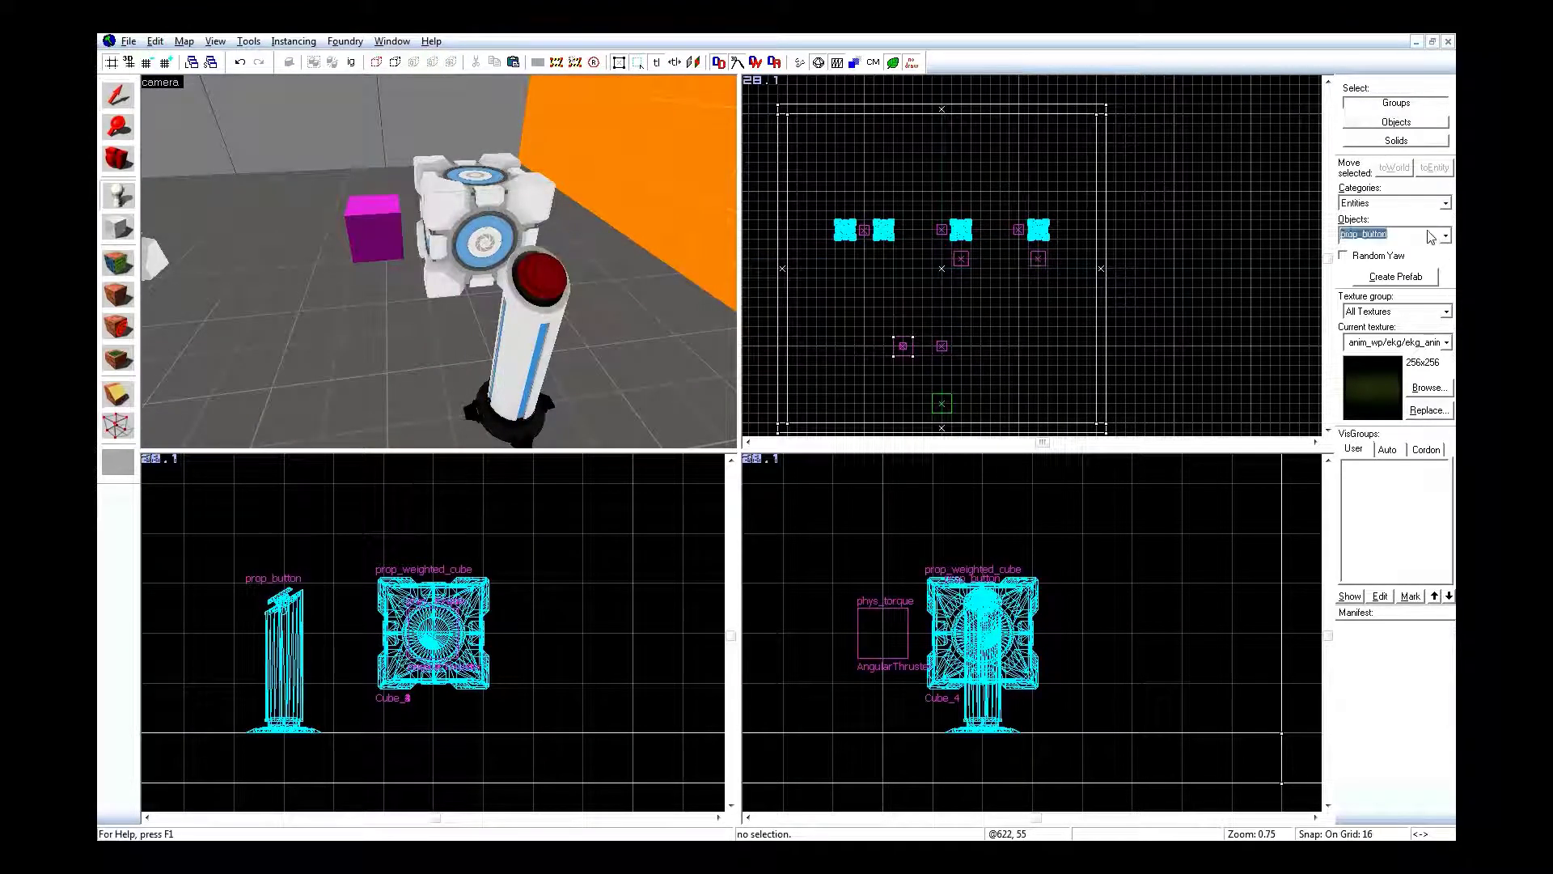
text(motor)
key(Return)
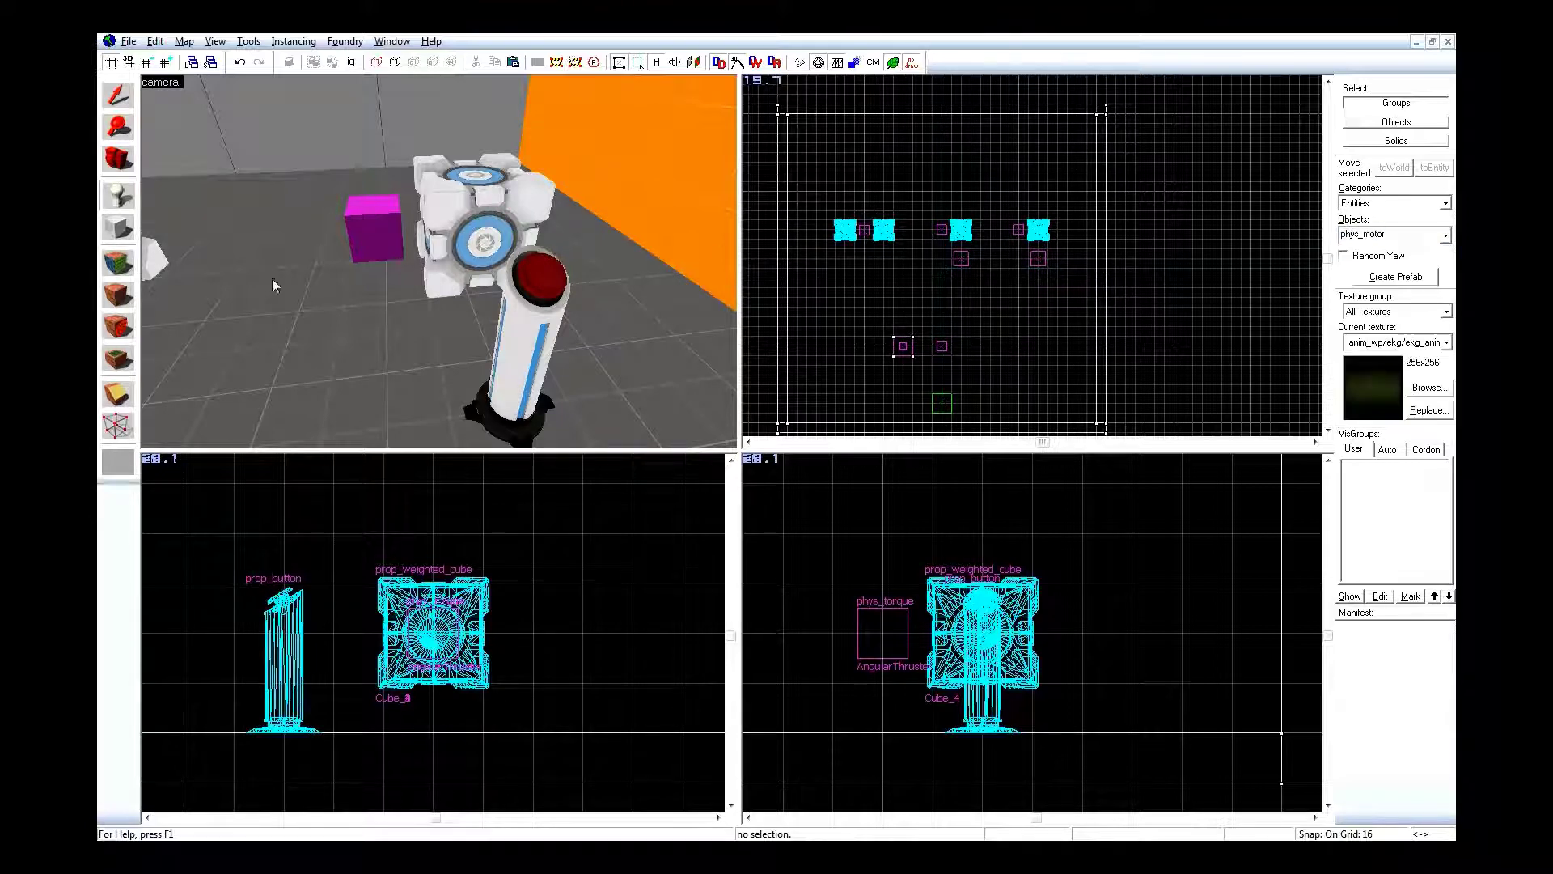
click(391, 371)
key(shift+s)
key(alt+Return)
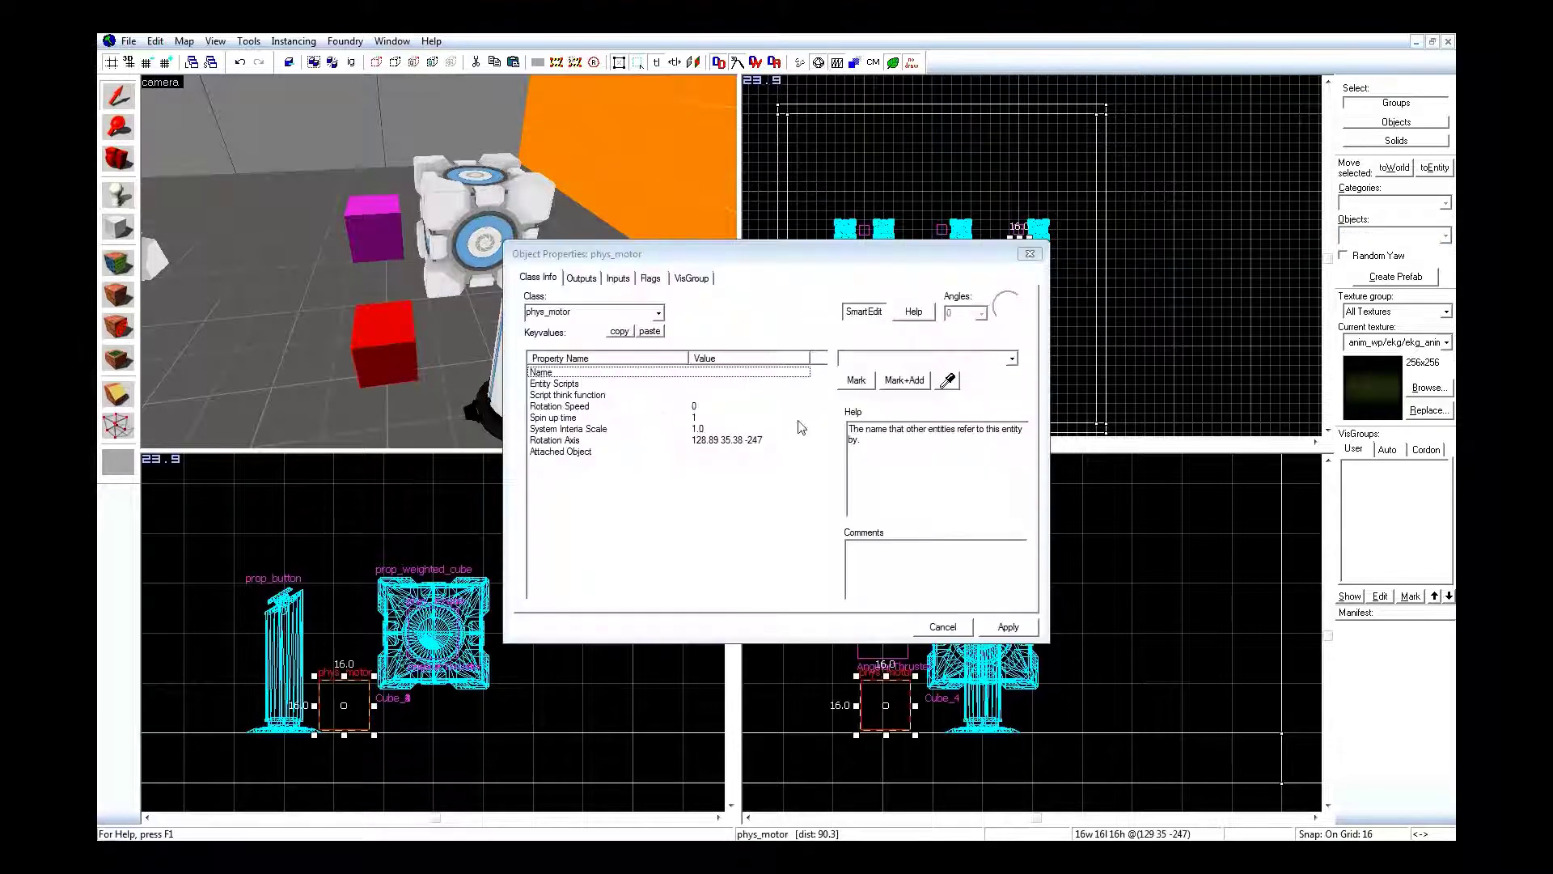
click(559, 418)
click(643, 428)
click(916, 312)
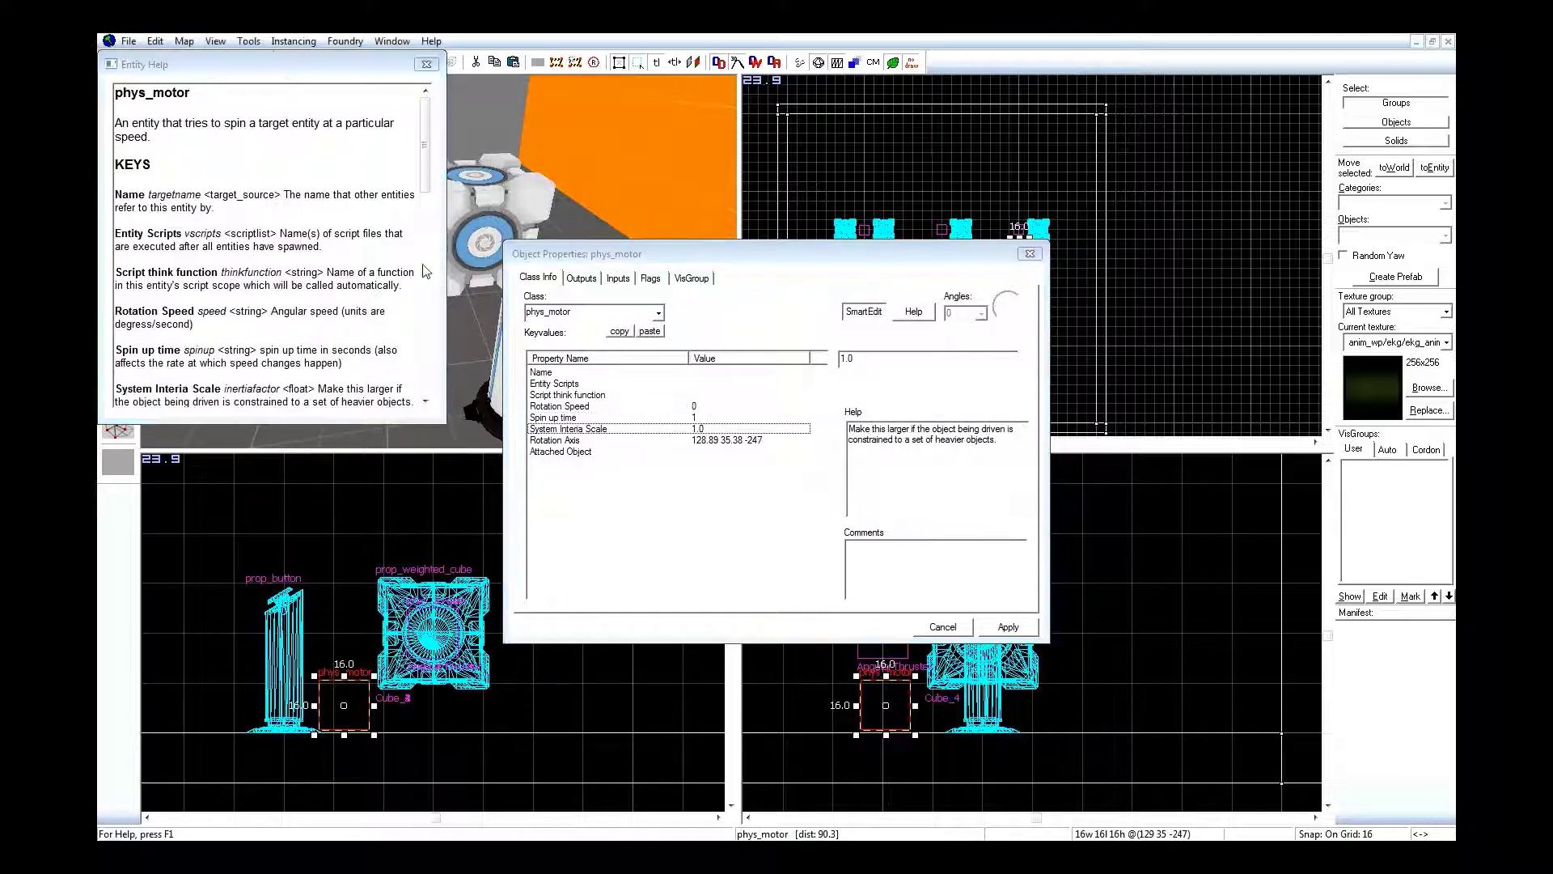
drag(424, 131, 426, 348)
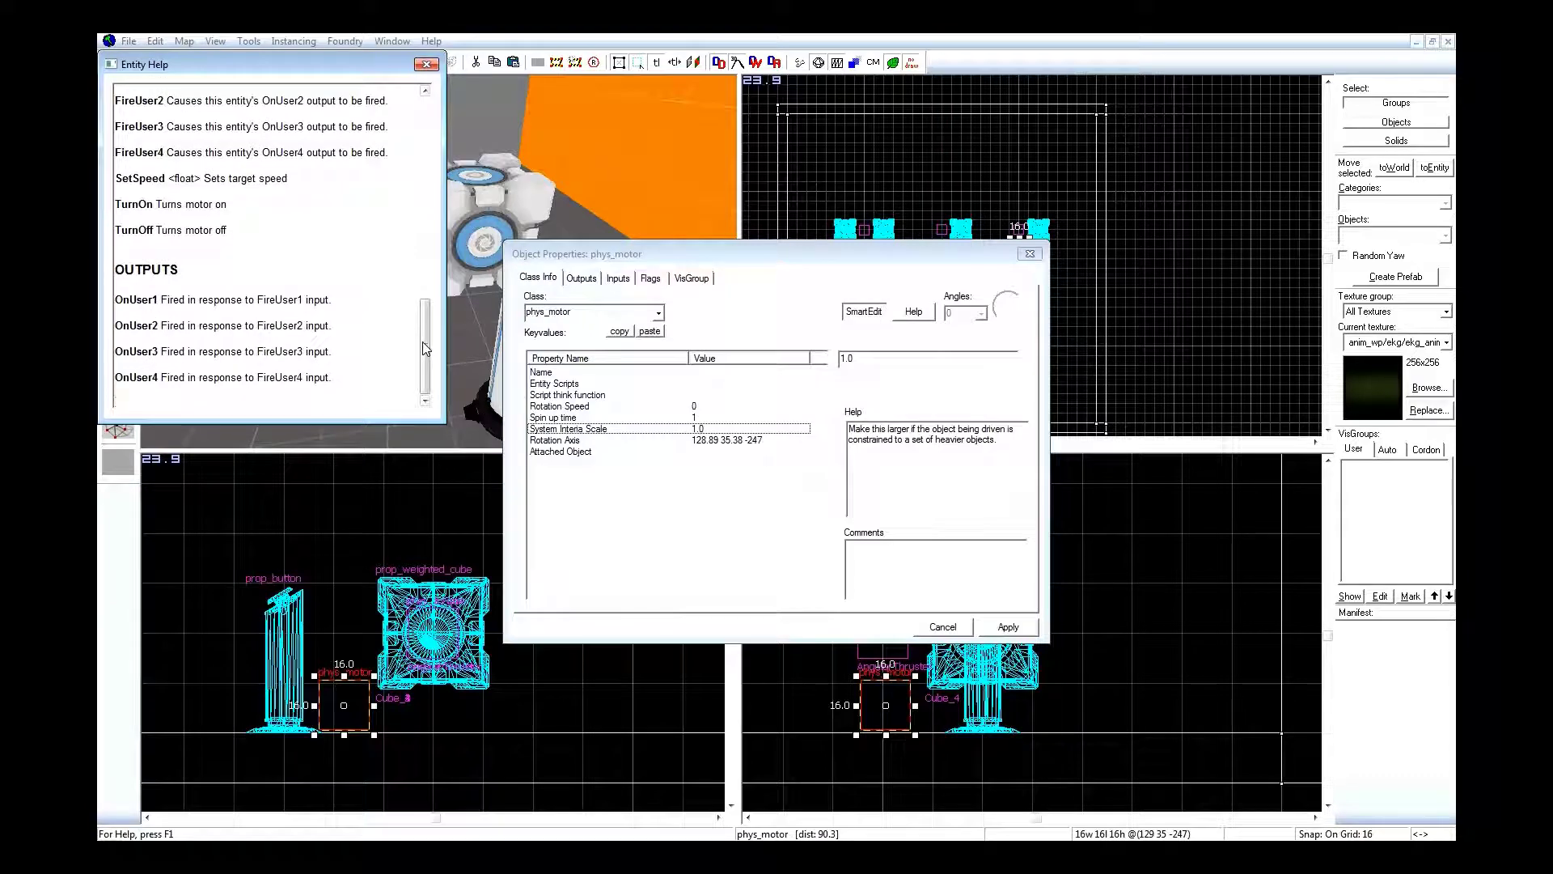
click(426, 64)
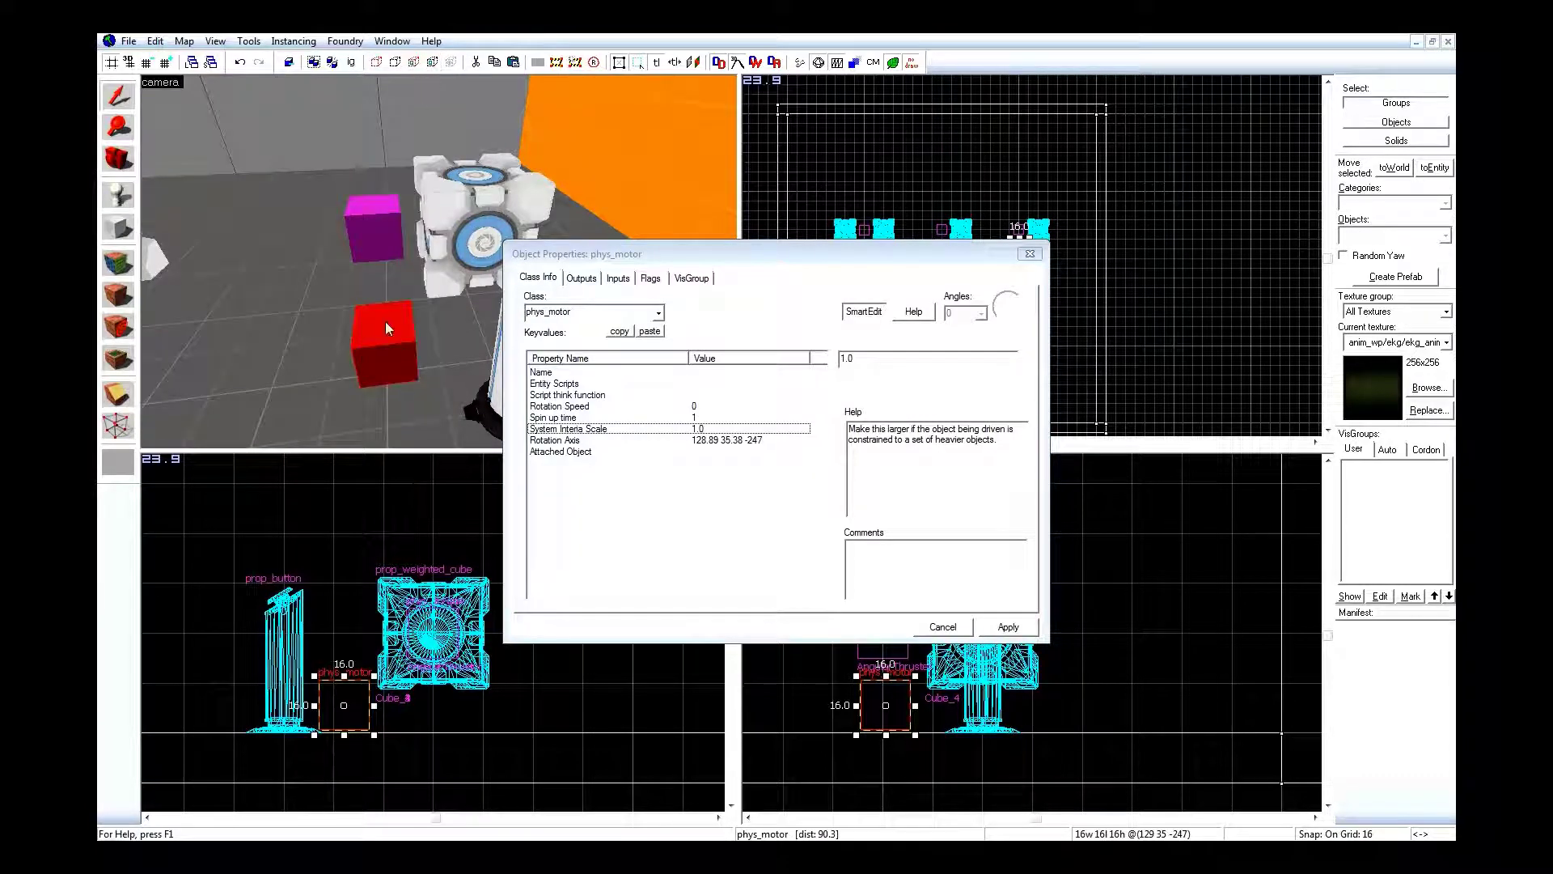
key(Delete)
click(1030, 254)
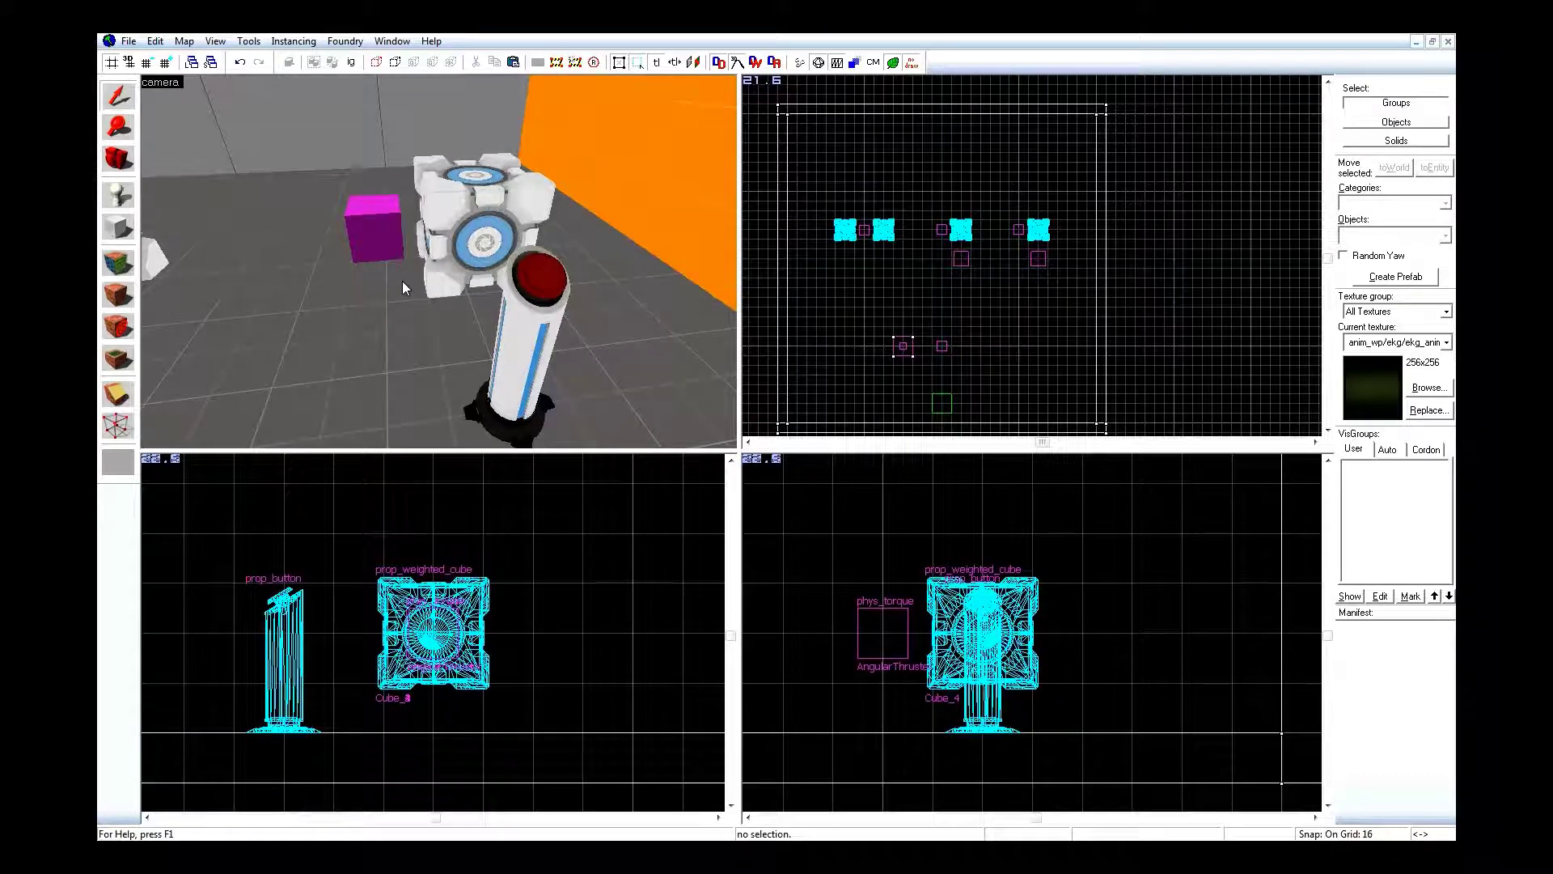
double_click(503, 312)
click(596, 283)
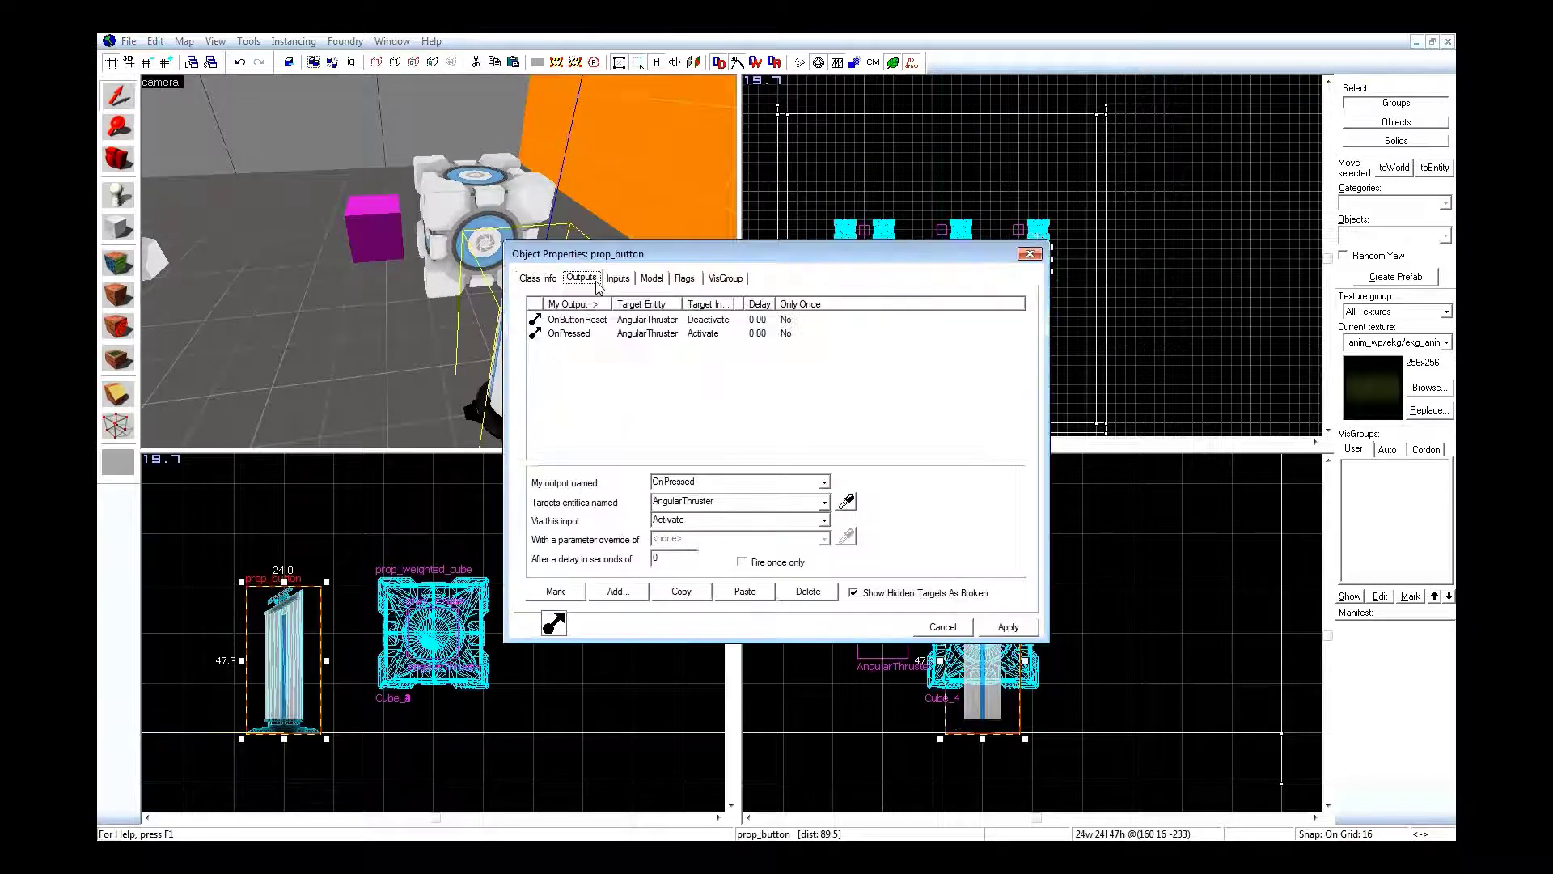
double_click(580, 332)
click(1031, 254)
key(Escape)
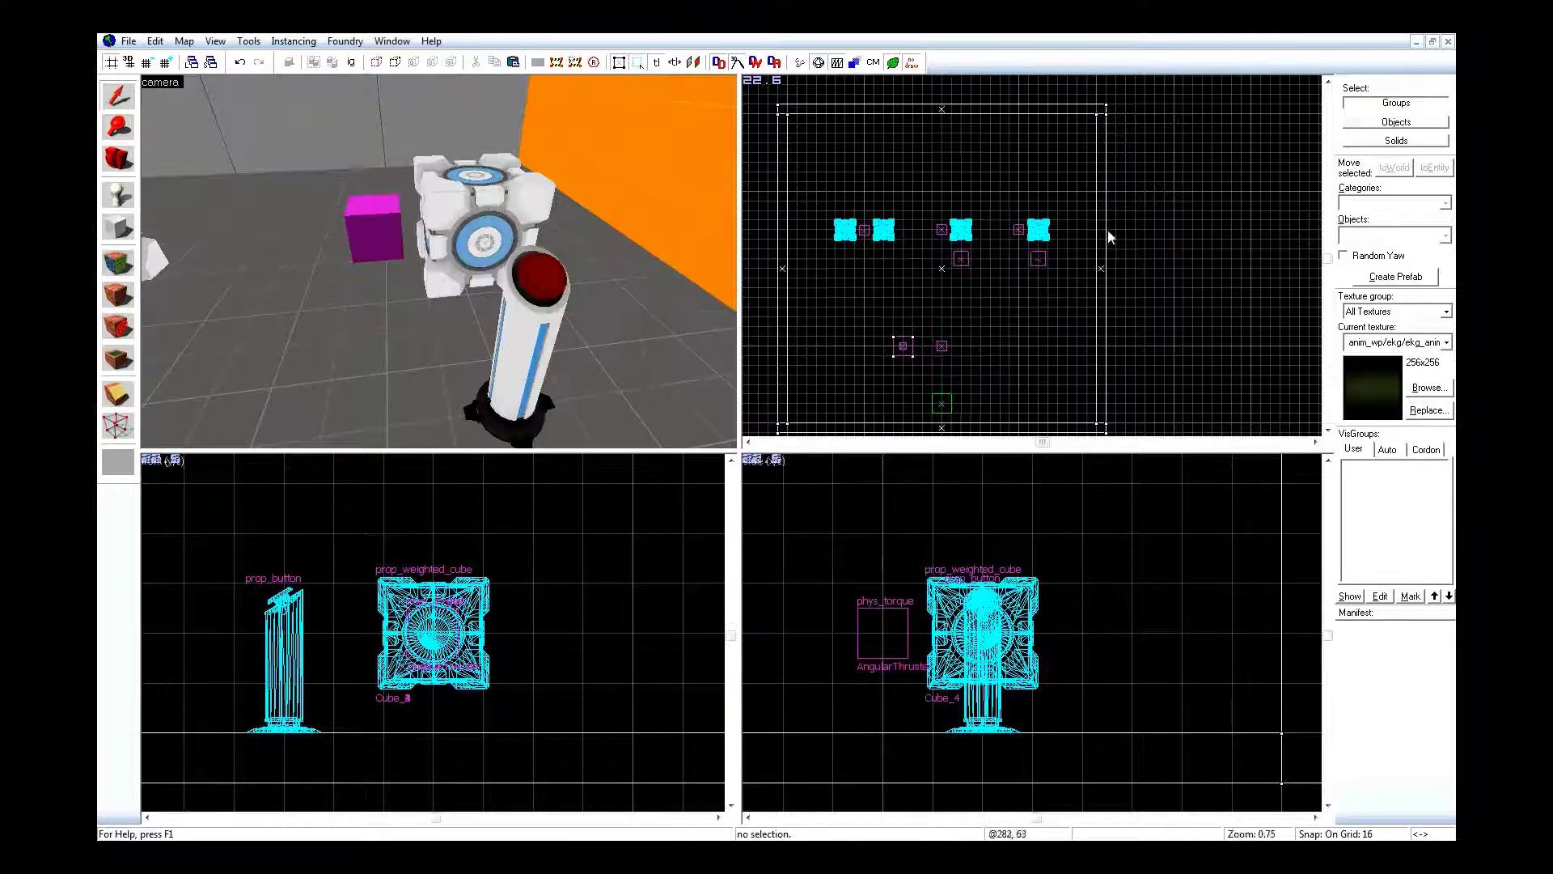
click(484, 235)
key(z)
key(z)
click(485, 236)
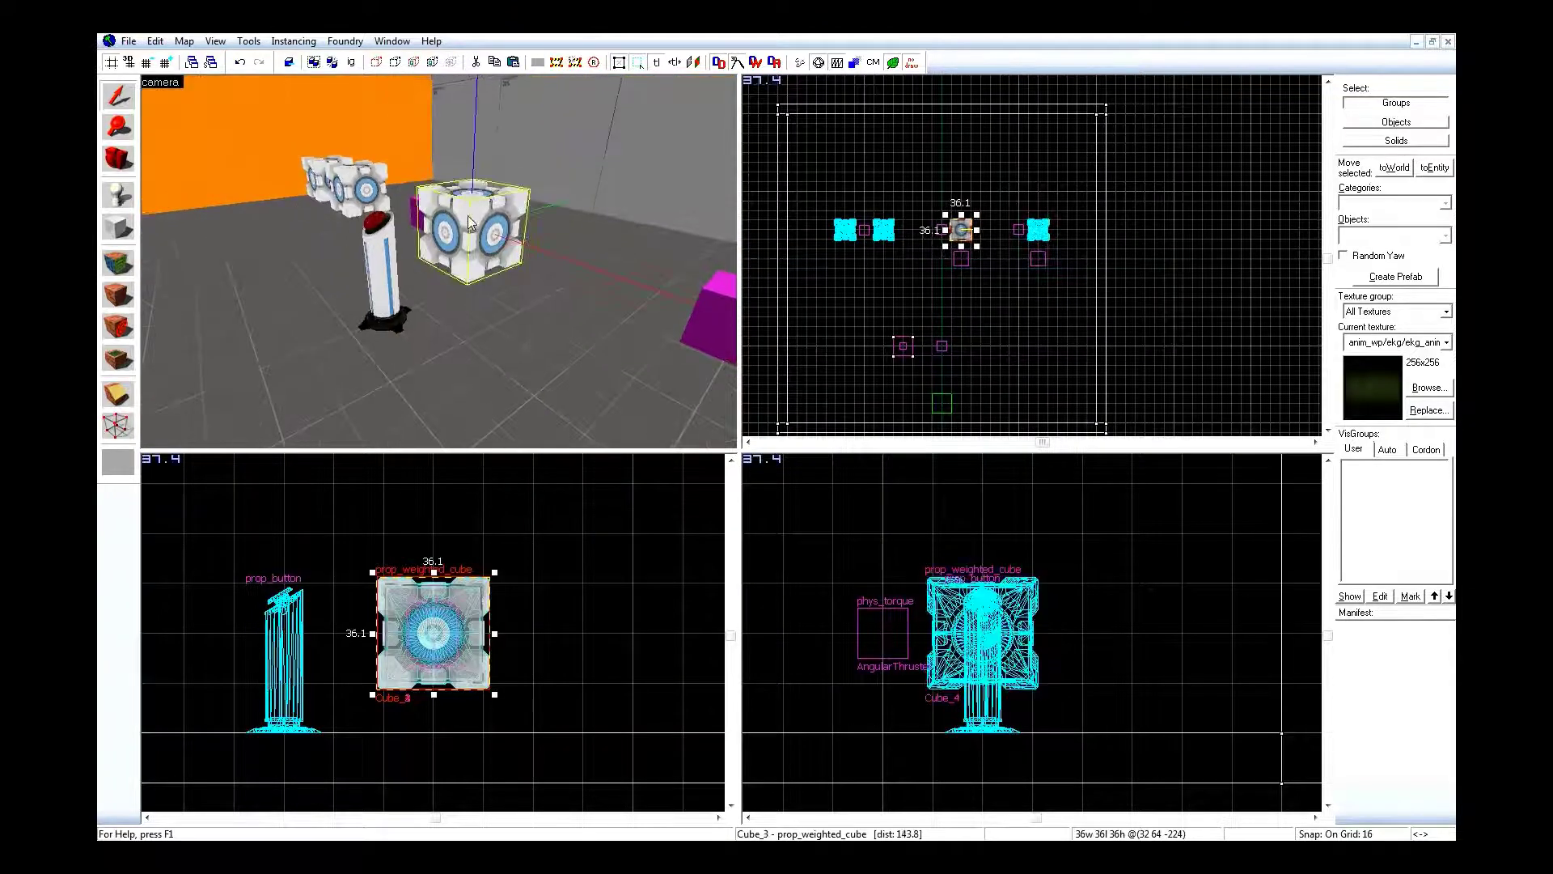
key(z)
key(w)
key(z)
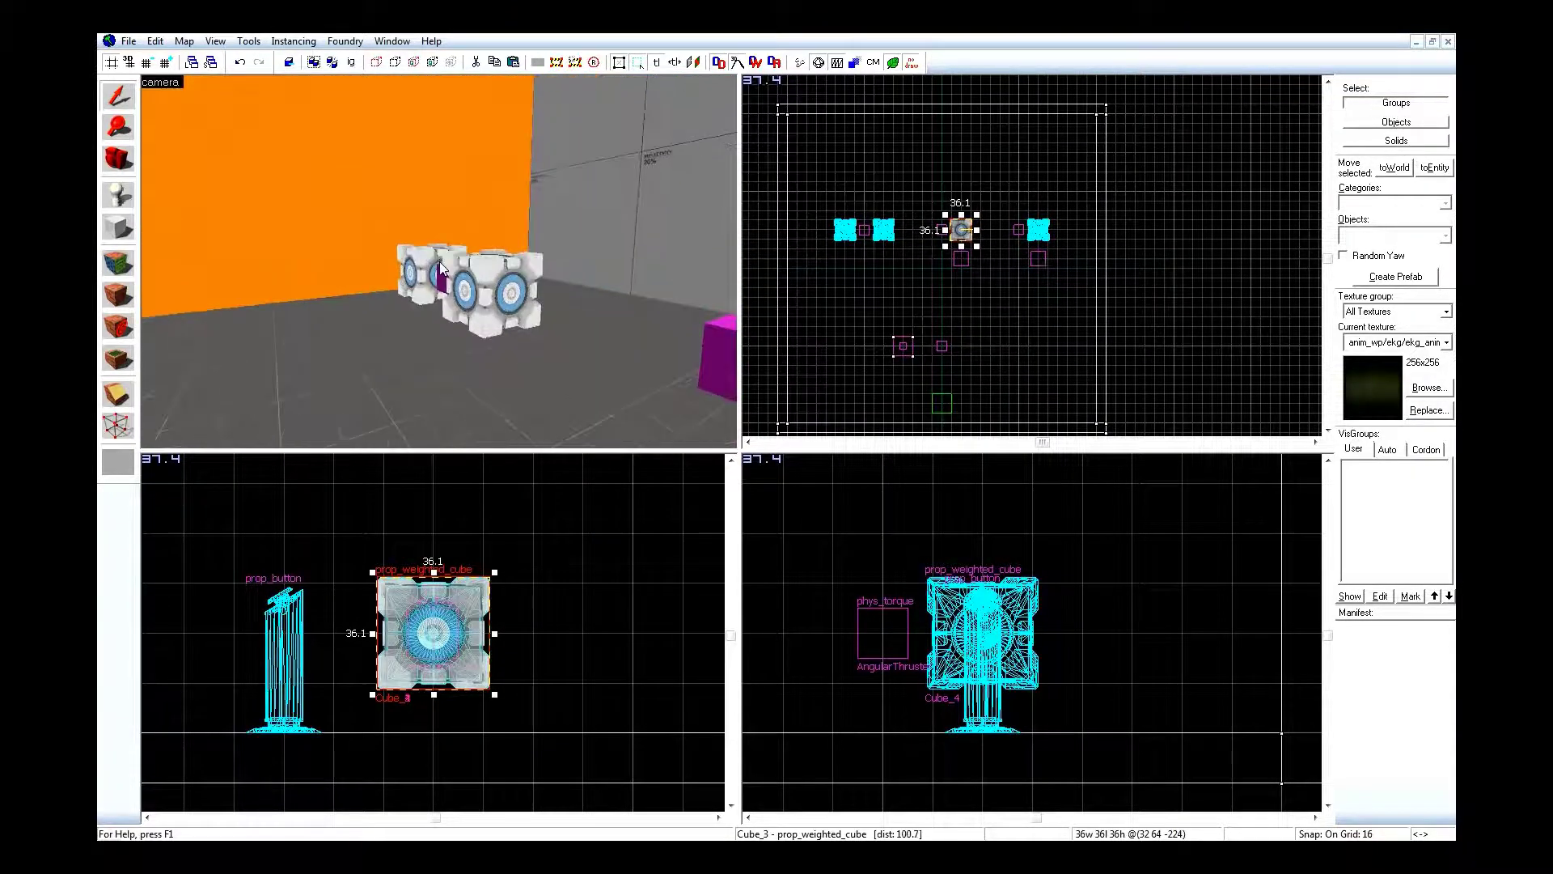
key(z)
key(s)
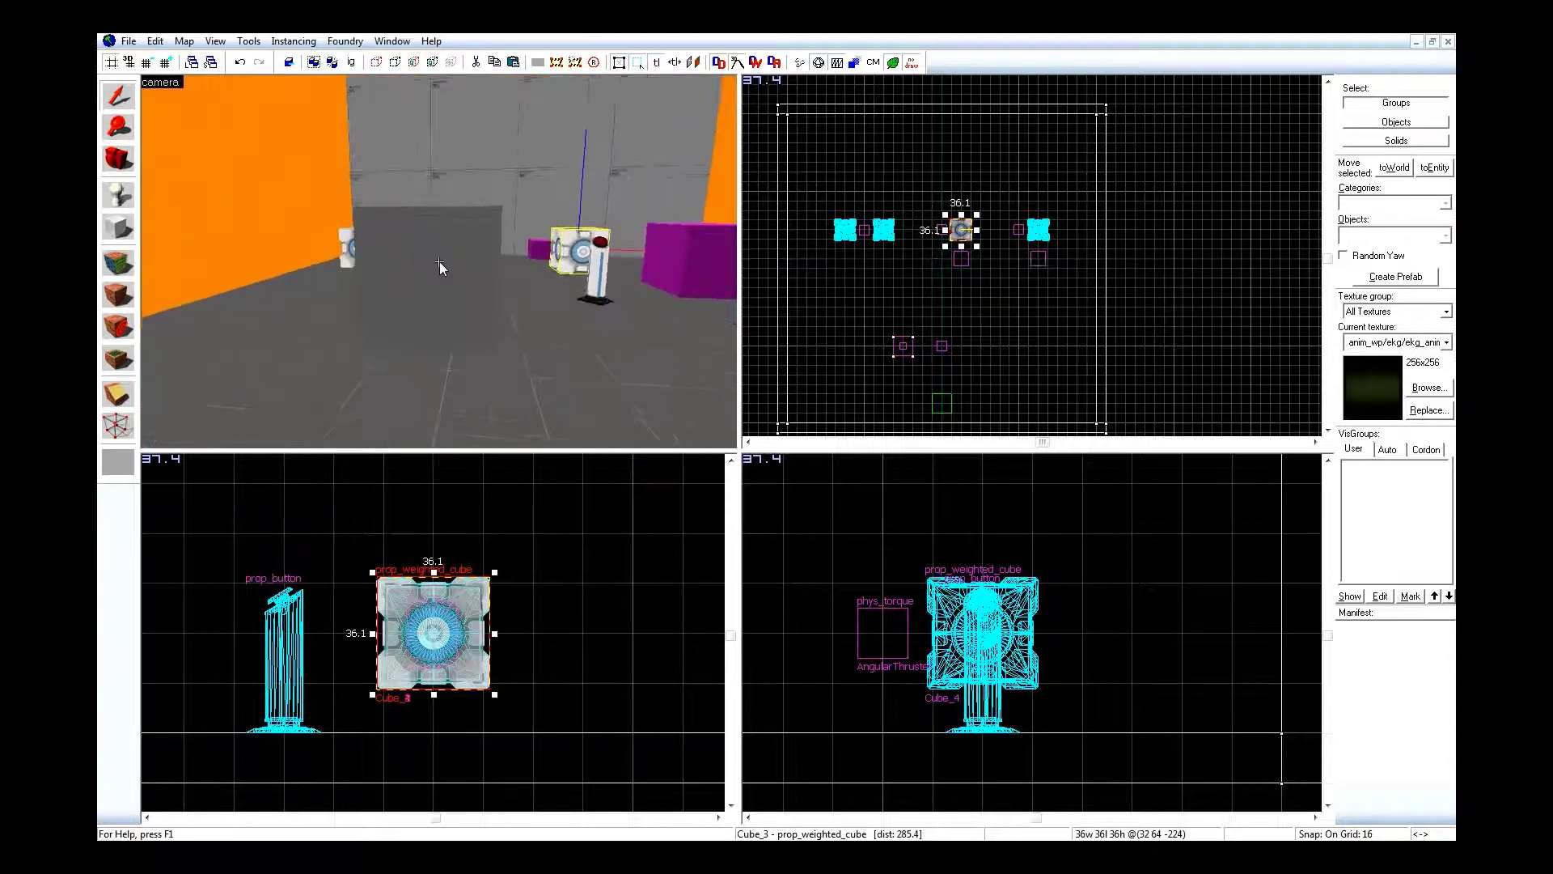
key(d)
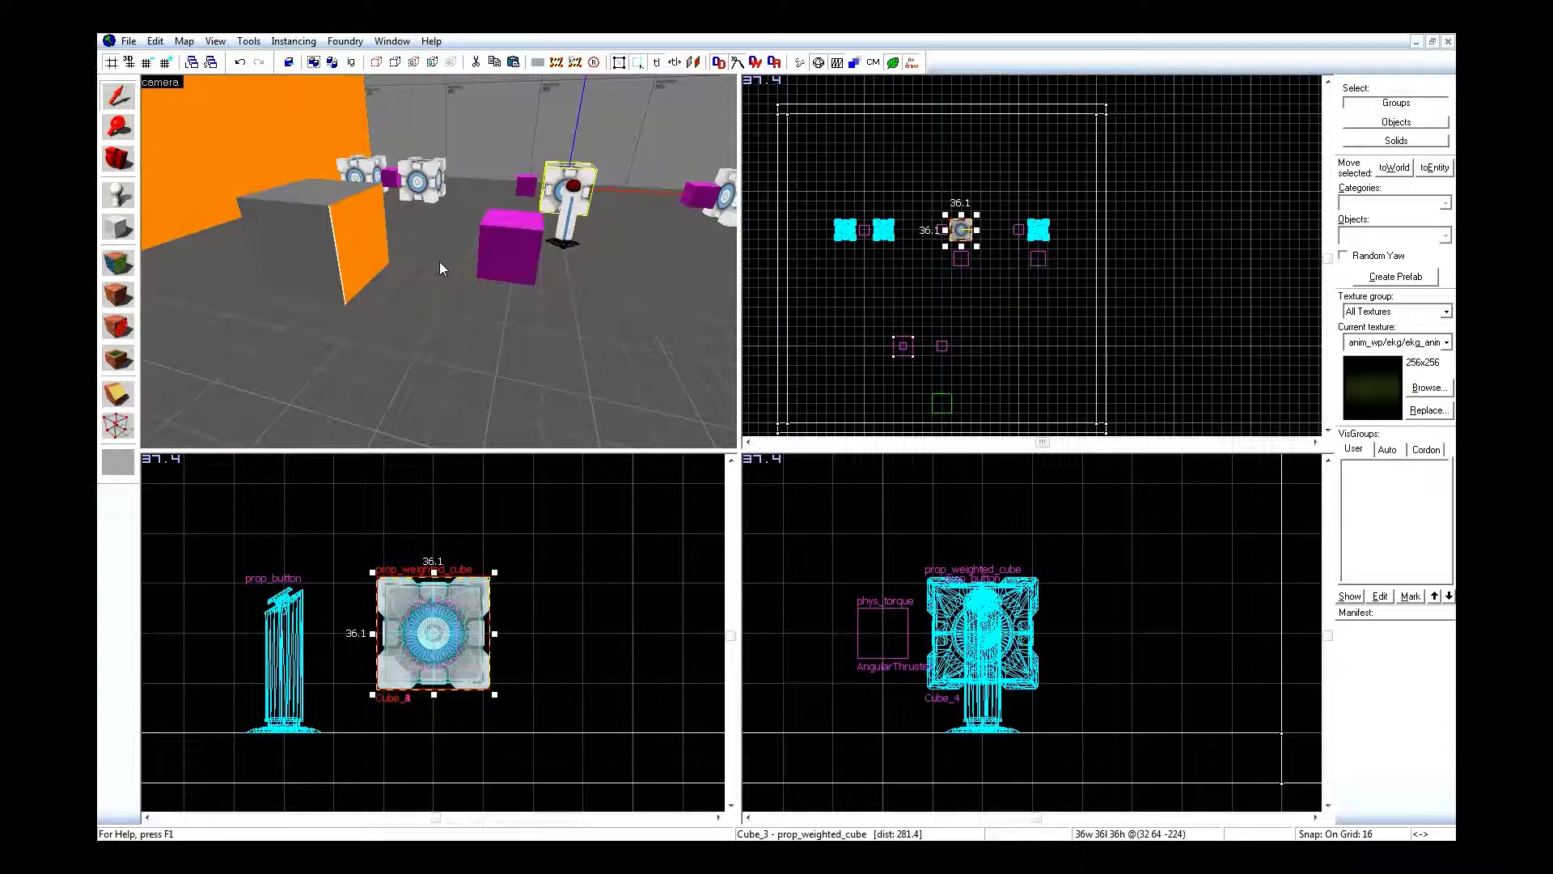